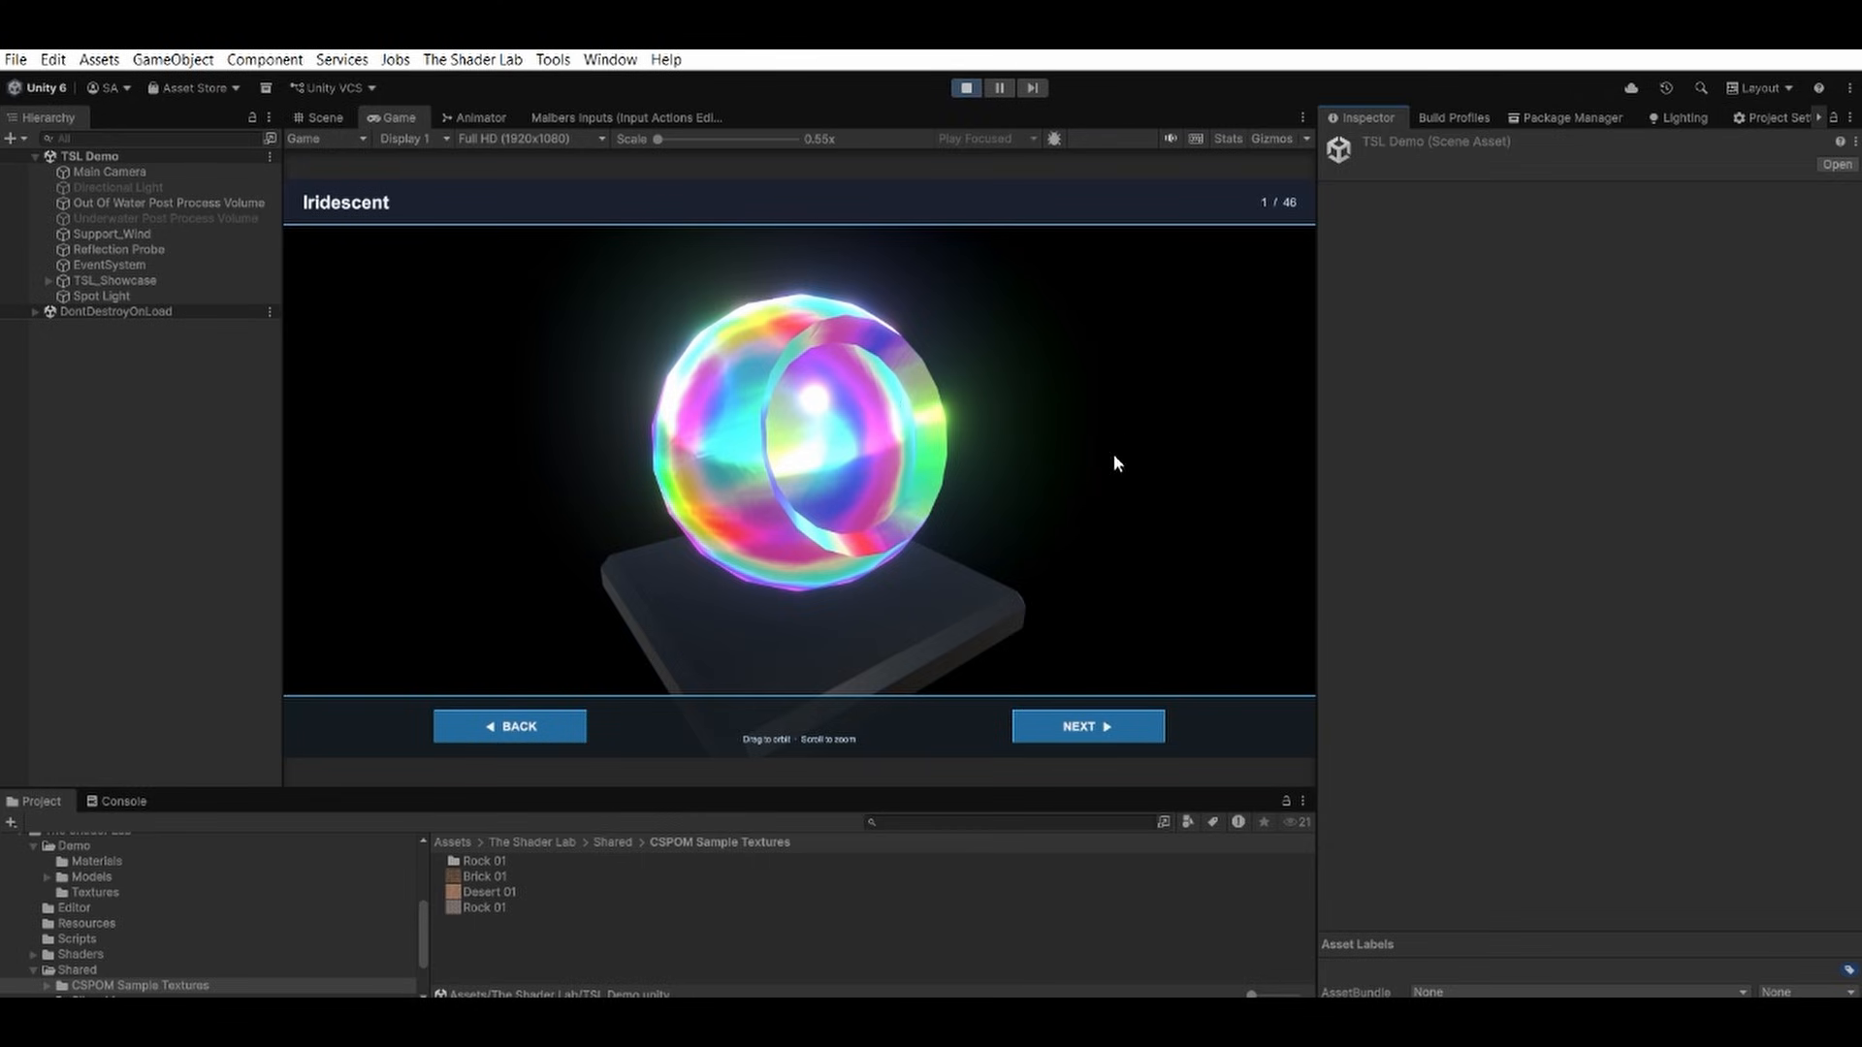
Look through the running shader showcase from Iridescent through Fur and Clear Coat to Clear Coat Rust, and exit play mode.
{"action": "left_click_drag", "start_coordinate": [1138, 474], "coordinate": [1116, 557]}
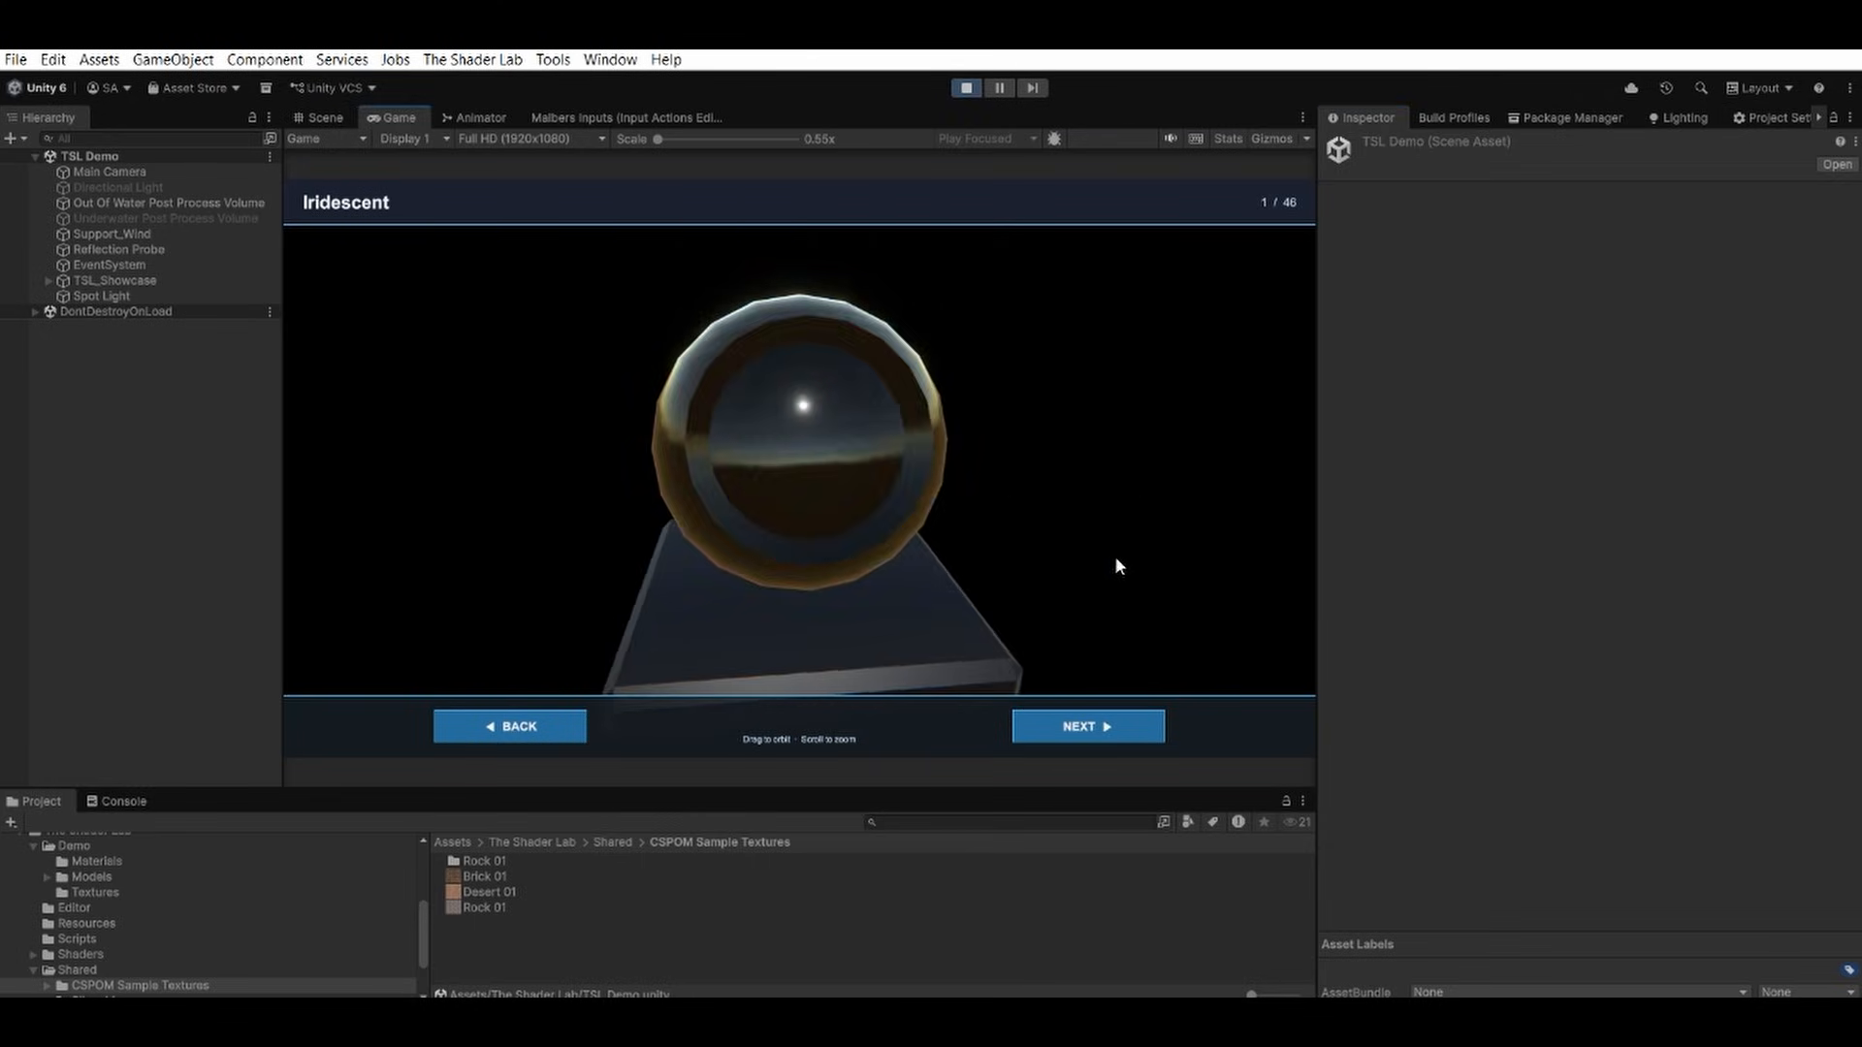
{"action": "left_click", "coordinate": [1105, 727]}
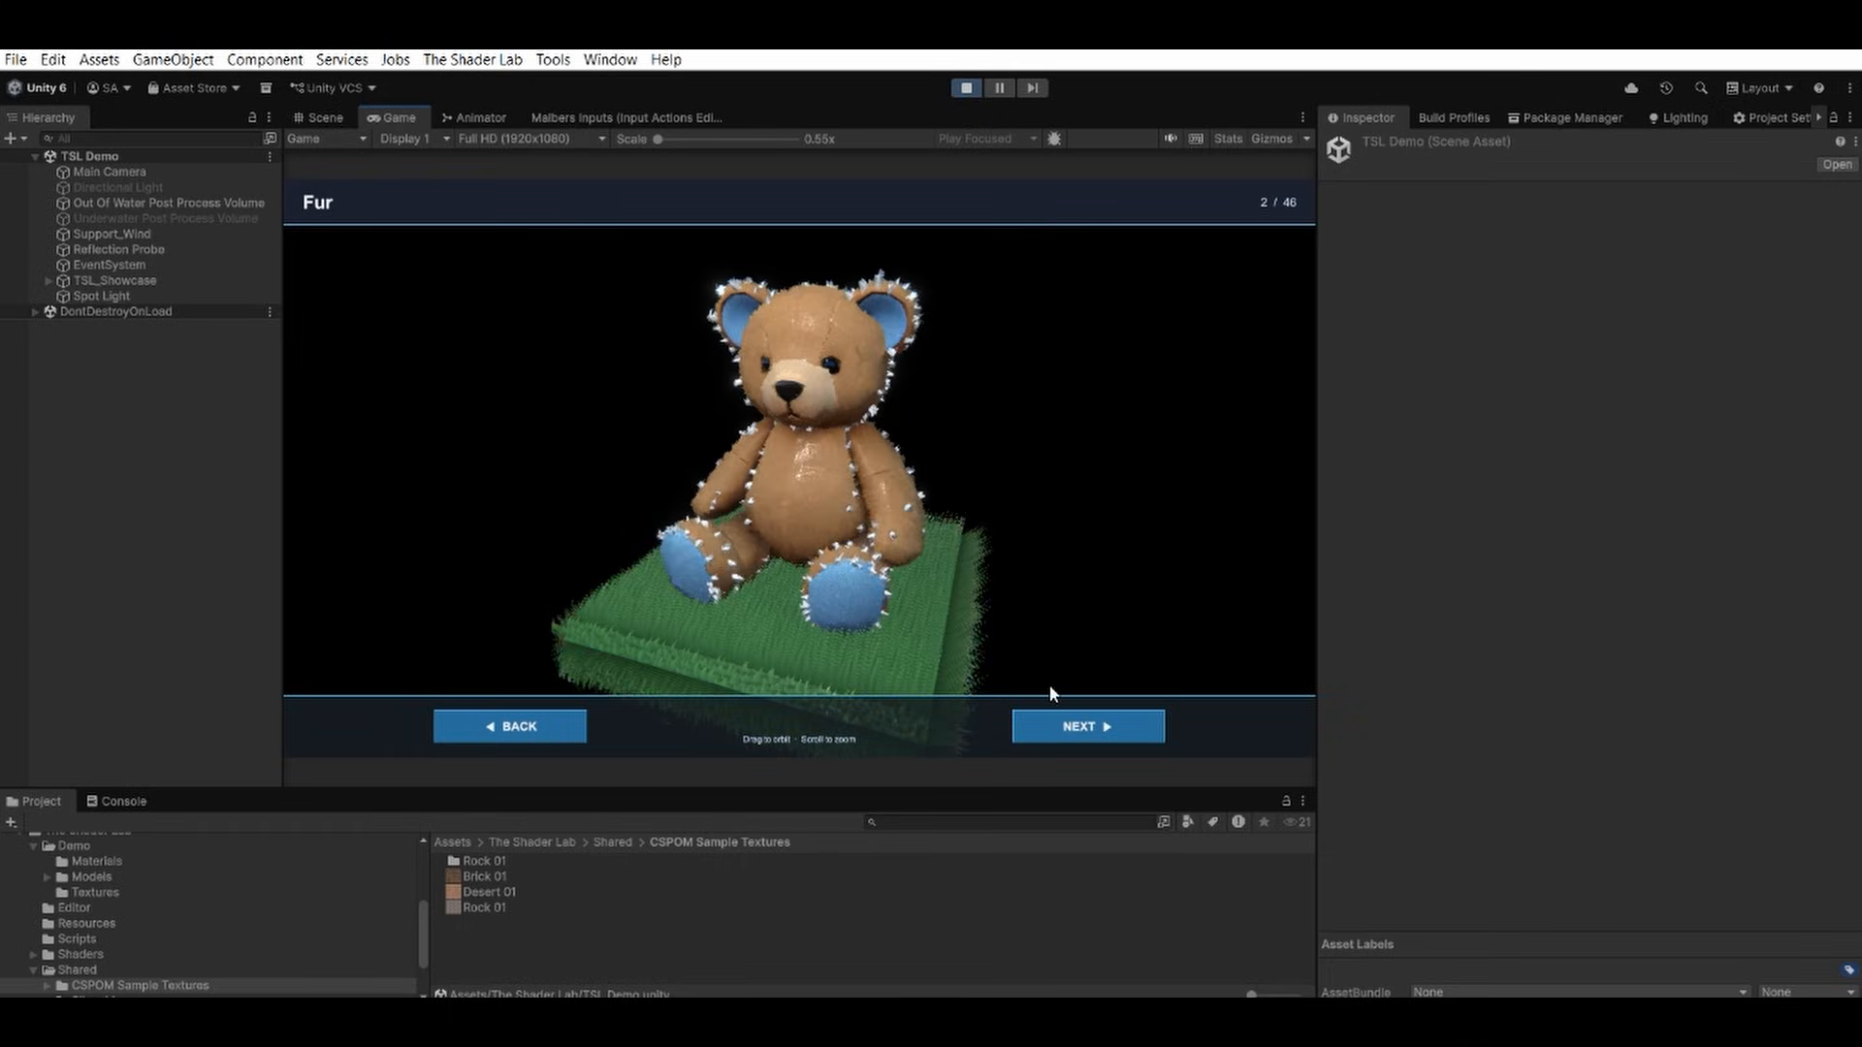
{"action": "left_click", "coordinate": [1066, 722]}
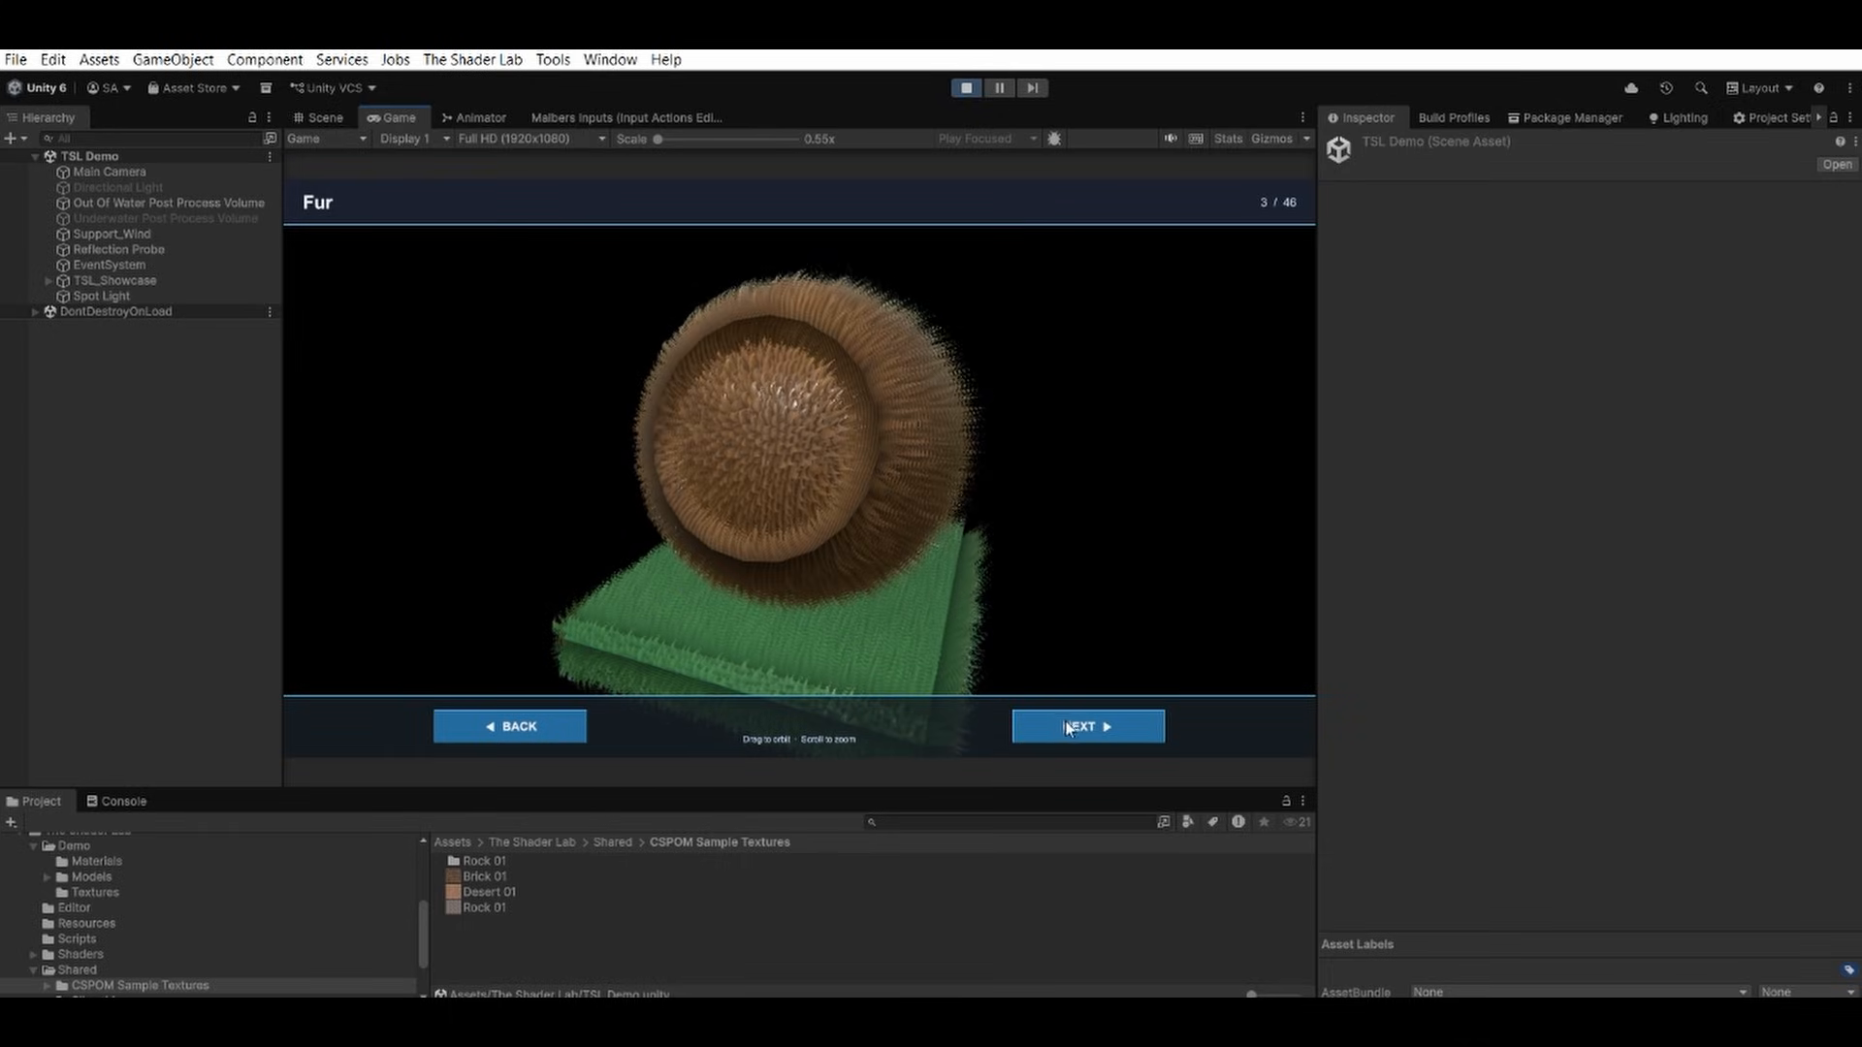
{"action": "left_click", "coordinate": [1067, 727]}
{"action": "scroll", "coordinate": [1053, 570], "scroll_direction": "up", "scroll_amount": 5}
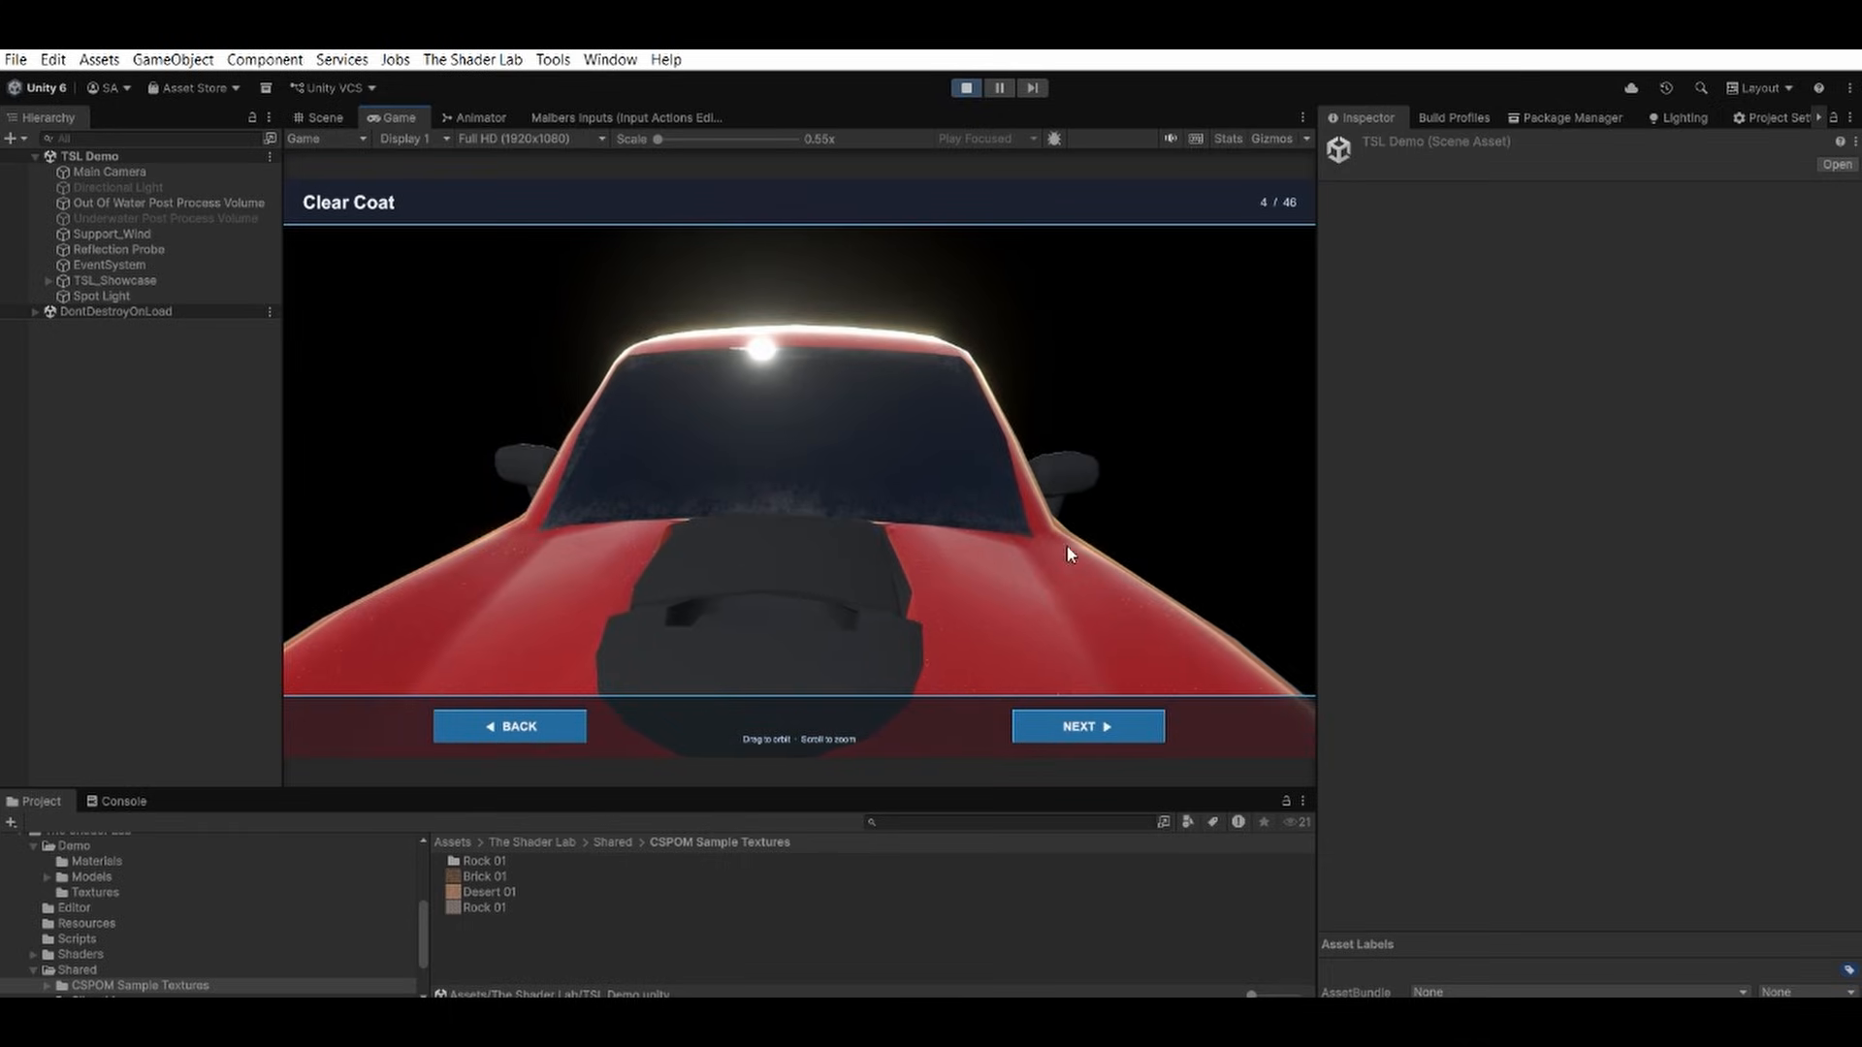
{"action": "left_click_drag", "start_coordinate": [1067, 553], "coordinate": [465, 516]}
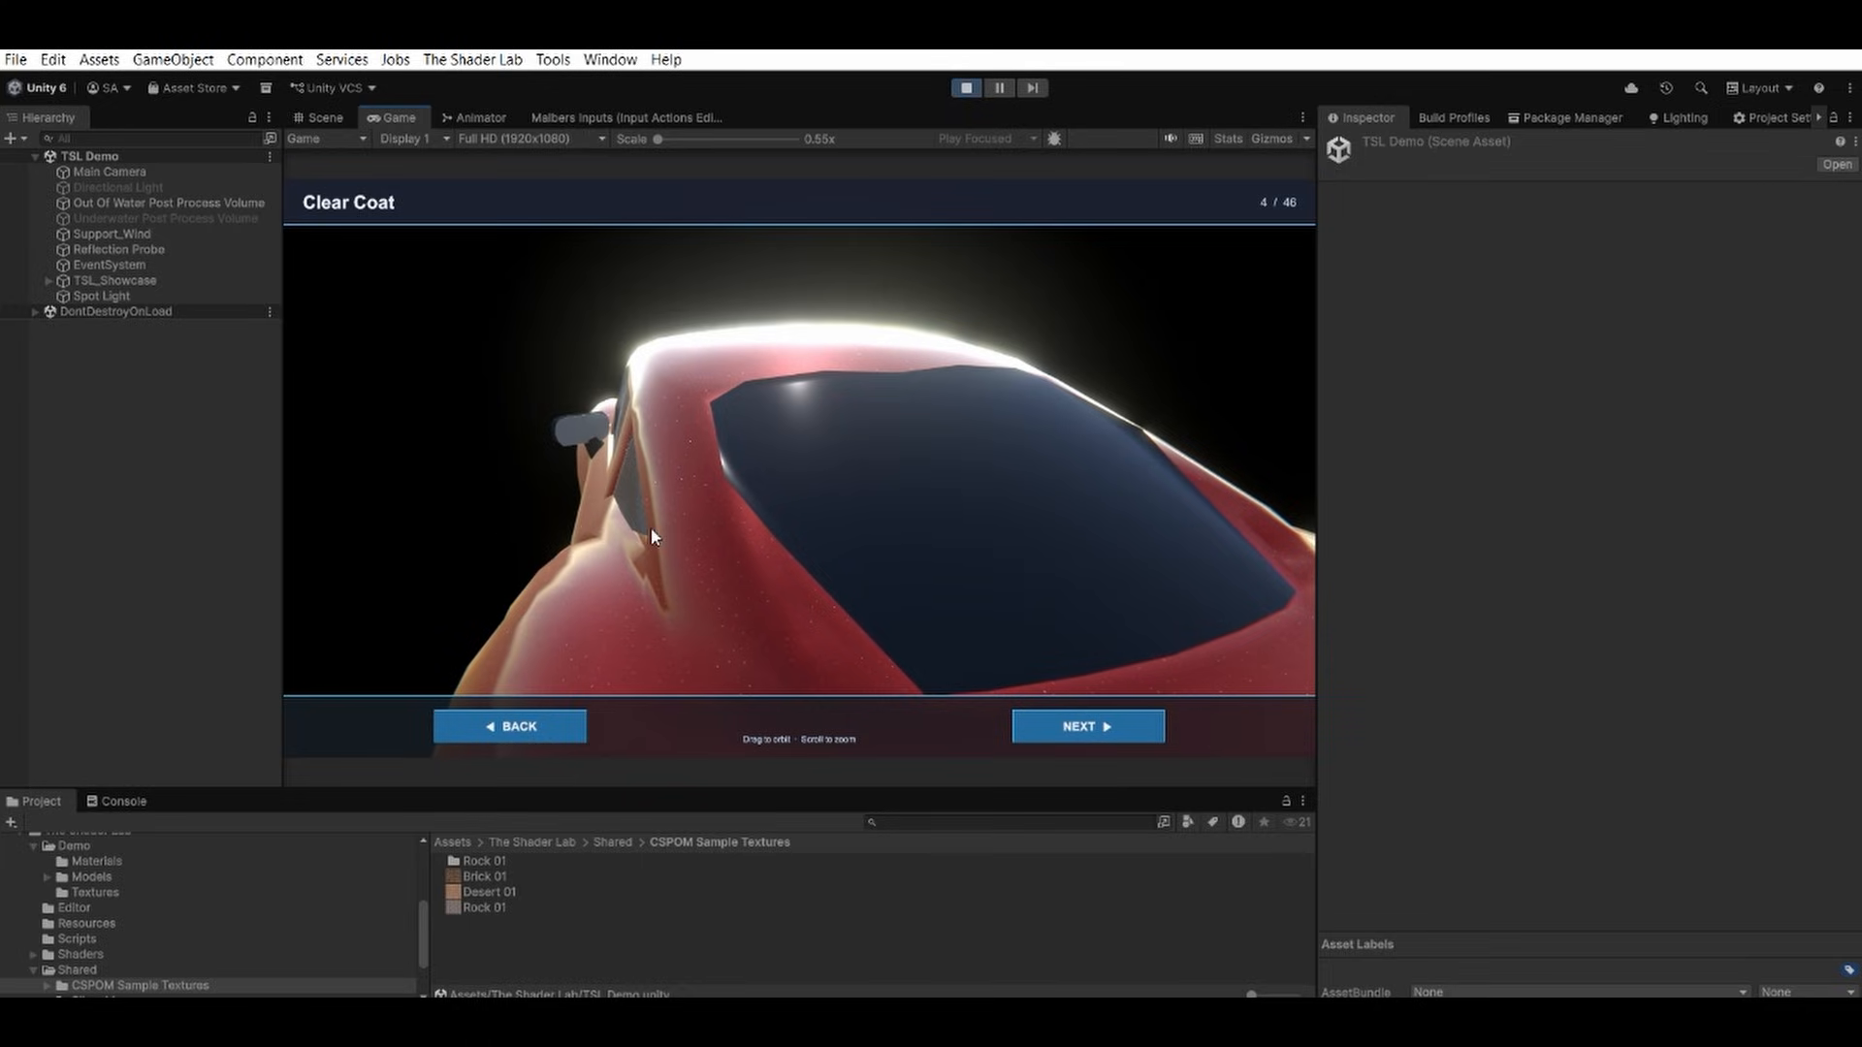
{"action": "left_click", "coordinate": [1082, 729]}
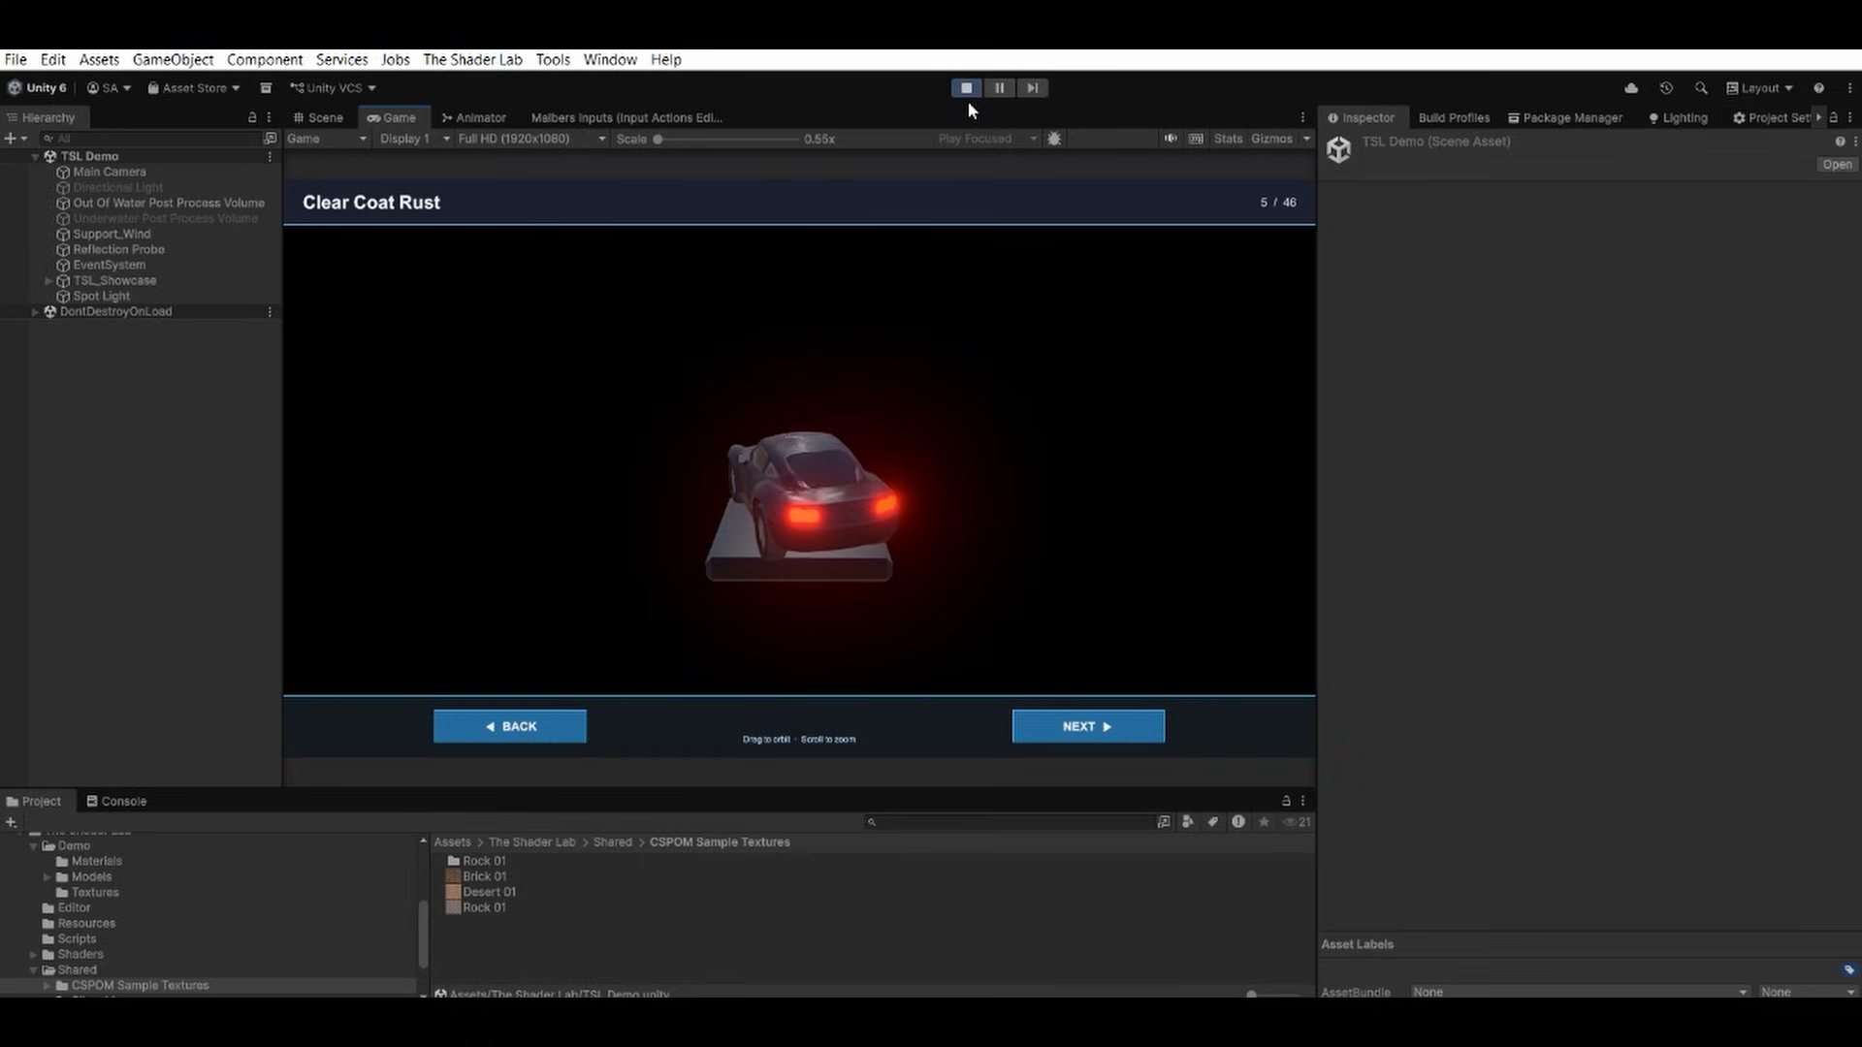
{"action": "left_click", "coordinate": [966, 88]}
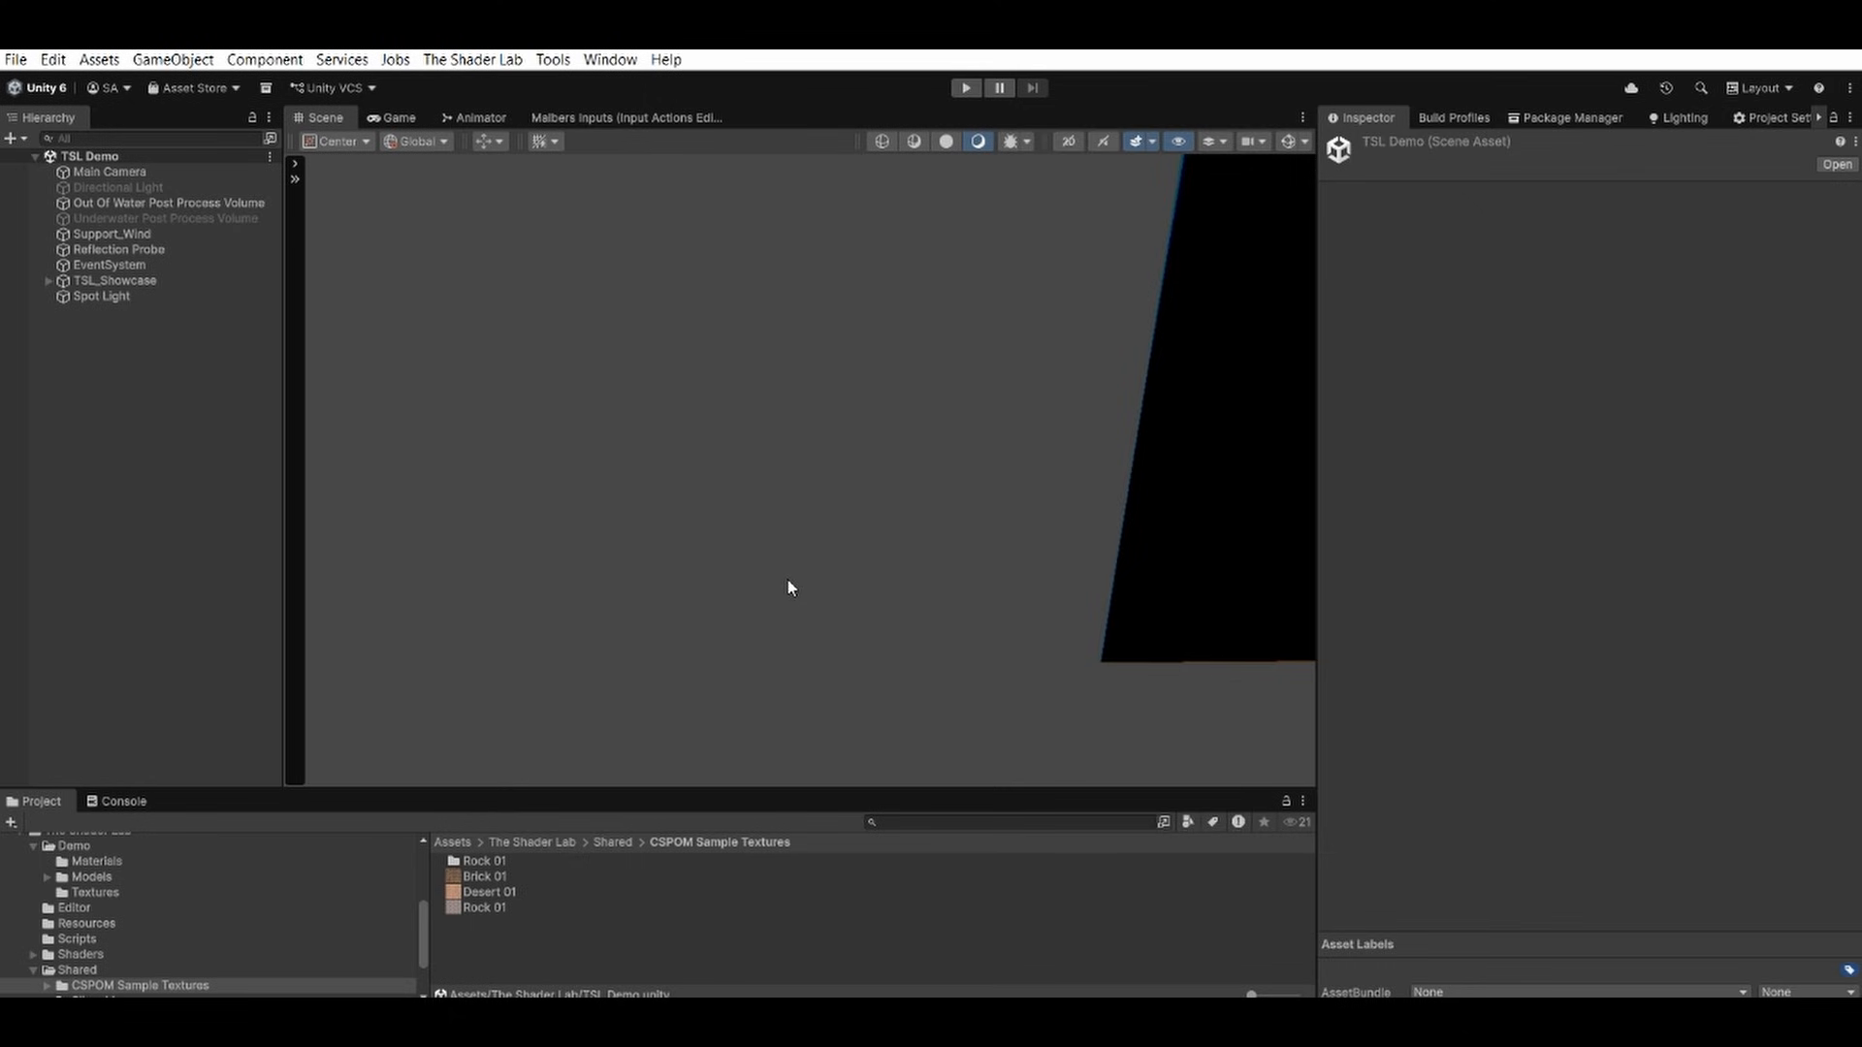
Open The Shader Lab user guide, look through its table of contents, and close it.
{"action": "left_click", "coordinate": [552, 60]}
{"action": "mouse_move", "coordinate": [597, 133]}
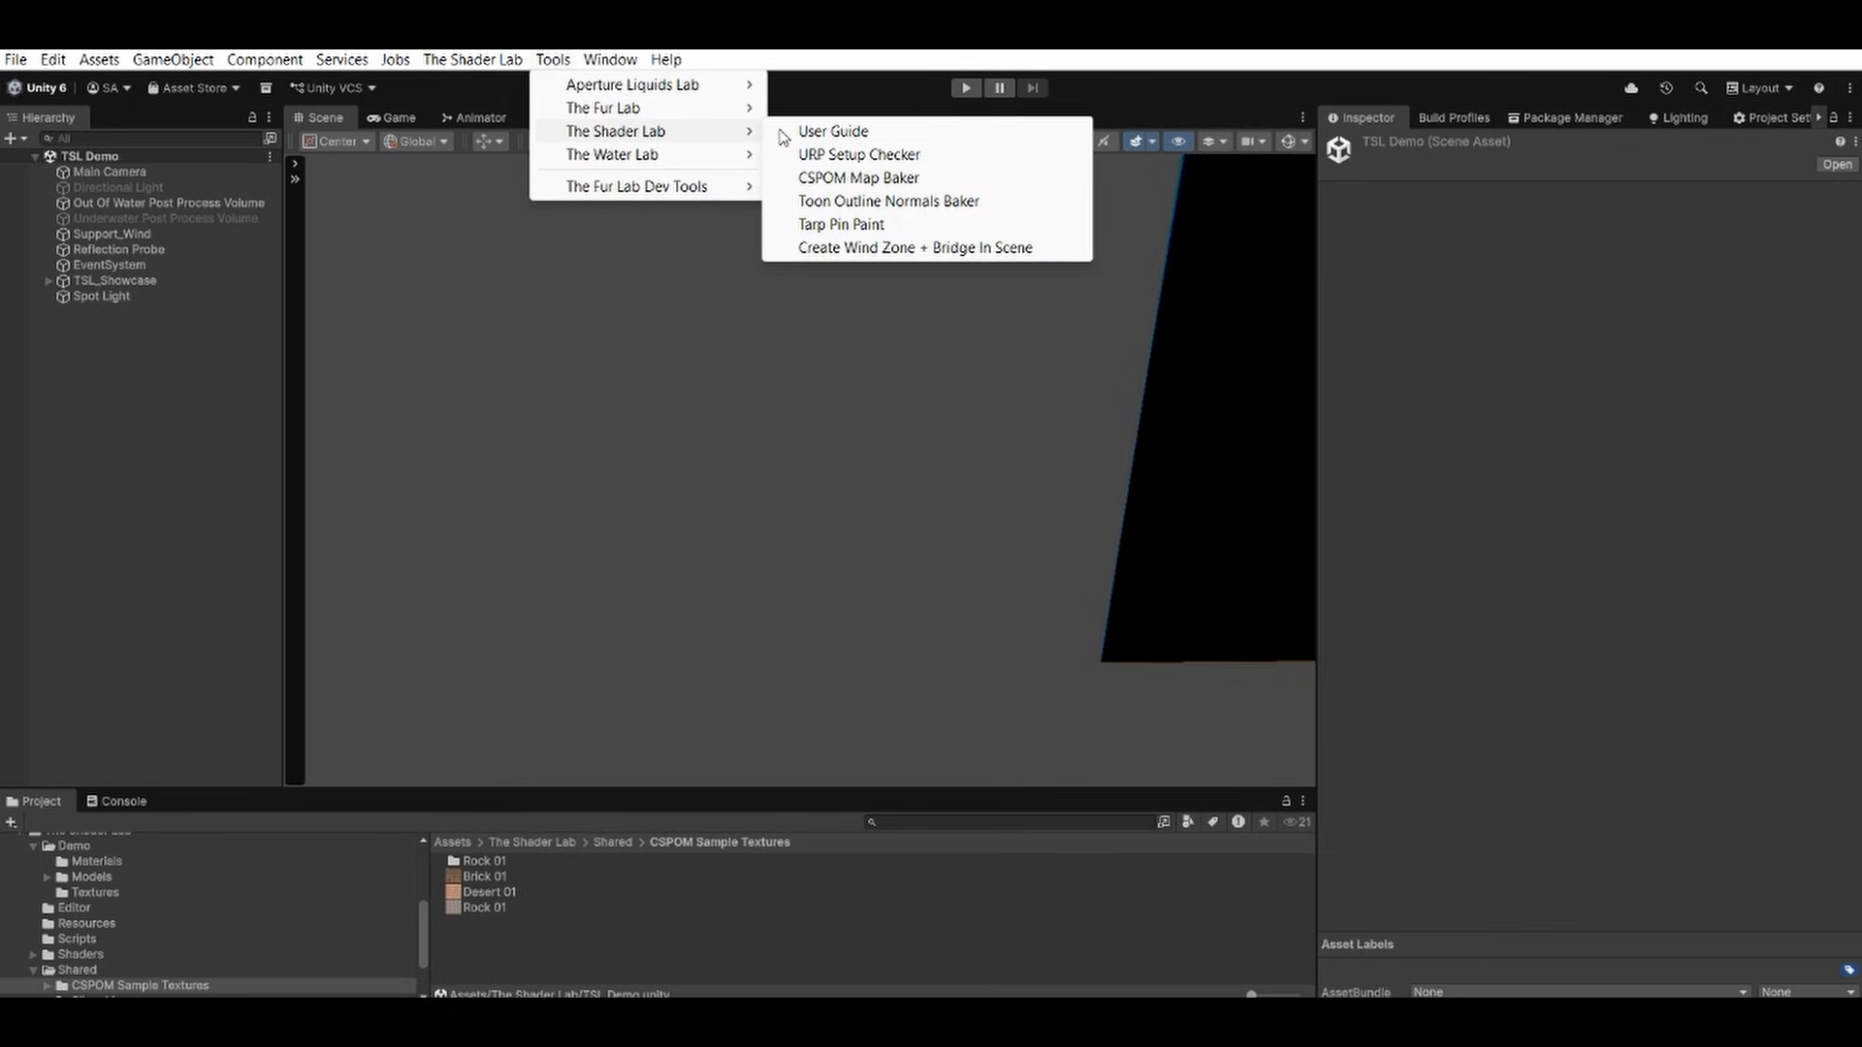
{"action": "left_click", "coordinate": [824, 129]}
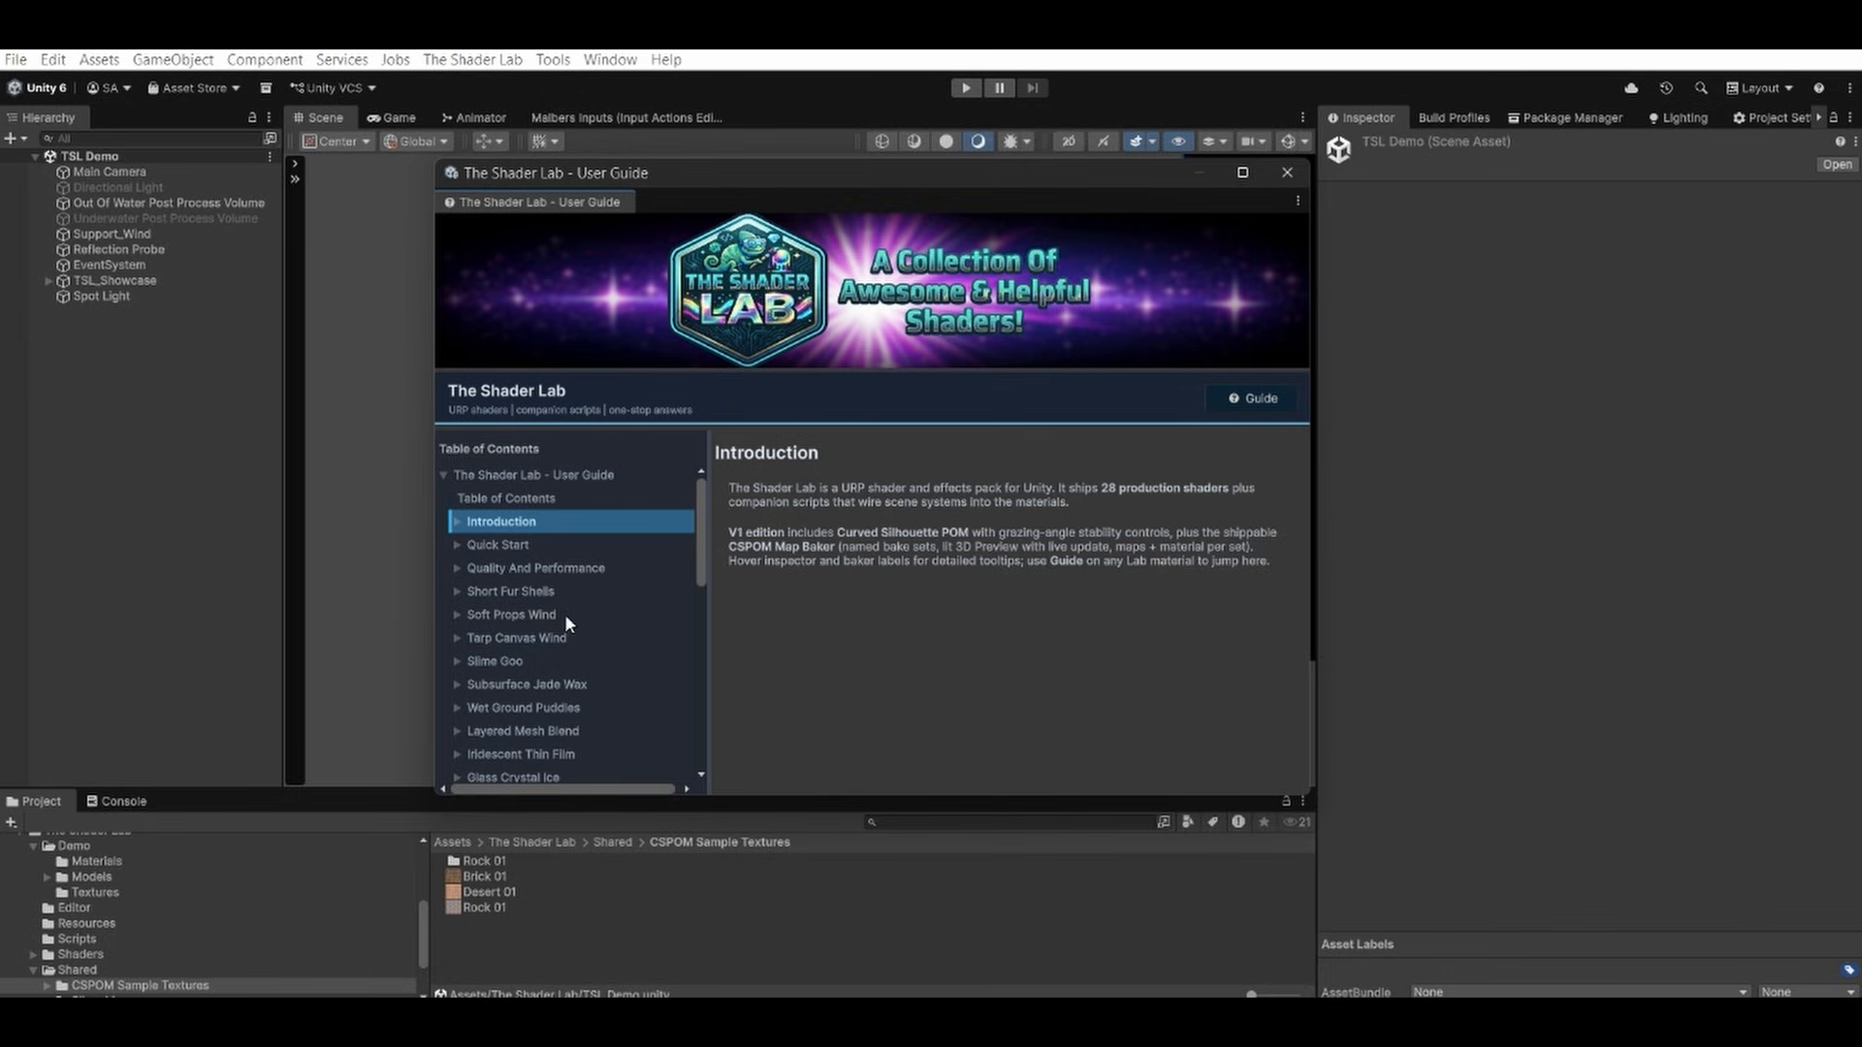
{"action": "scroll", "coordinate": [566, 616], "scroll_direction": "down", "scroll_amount": 3}
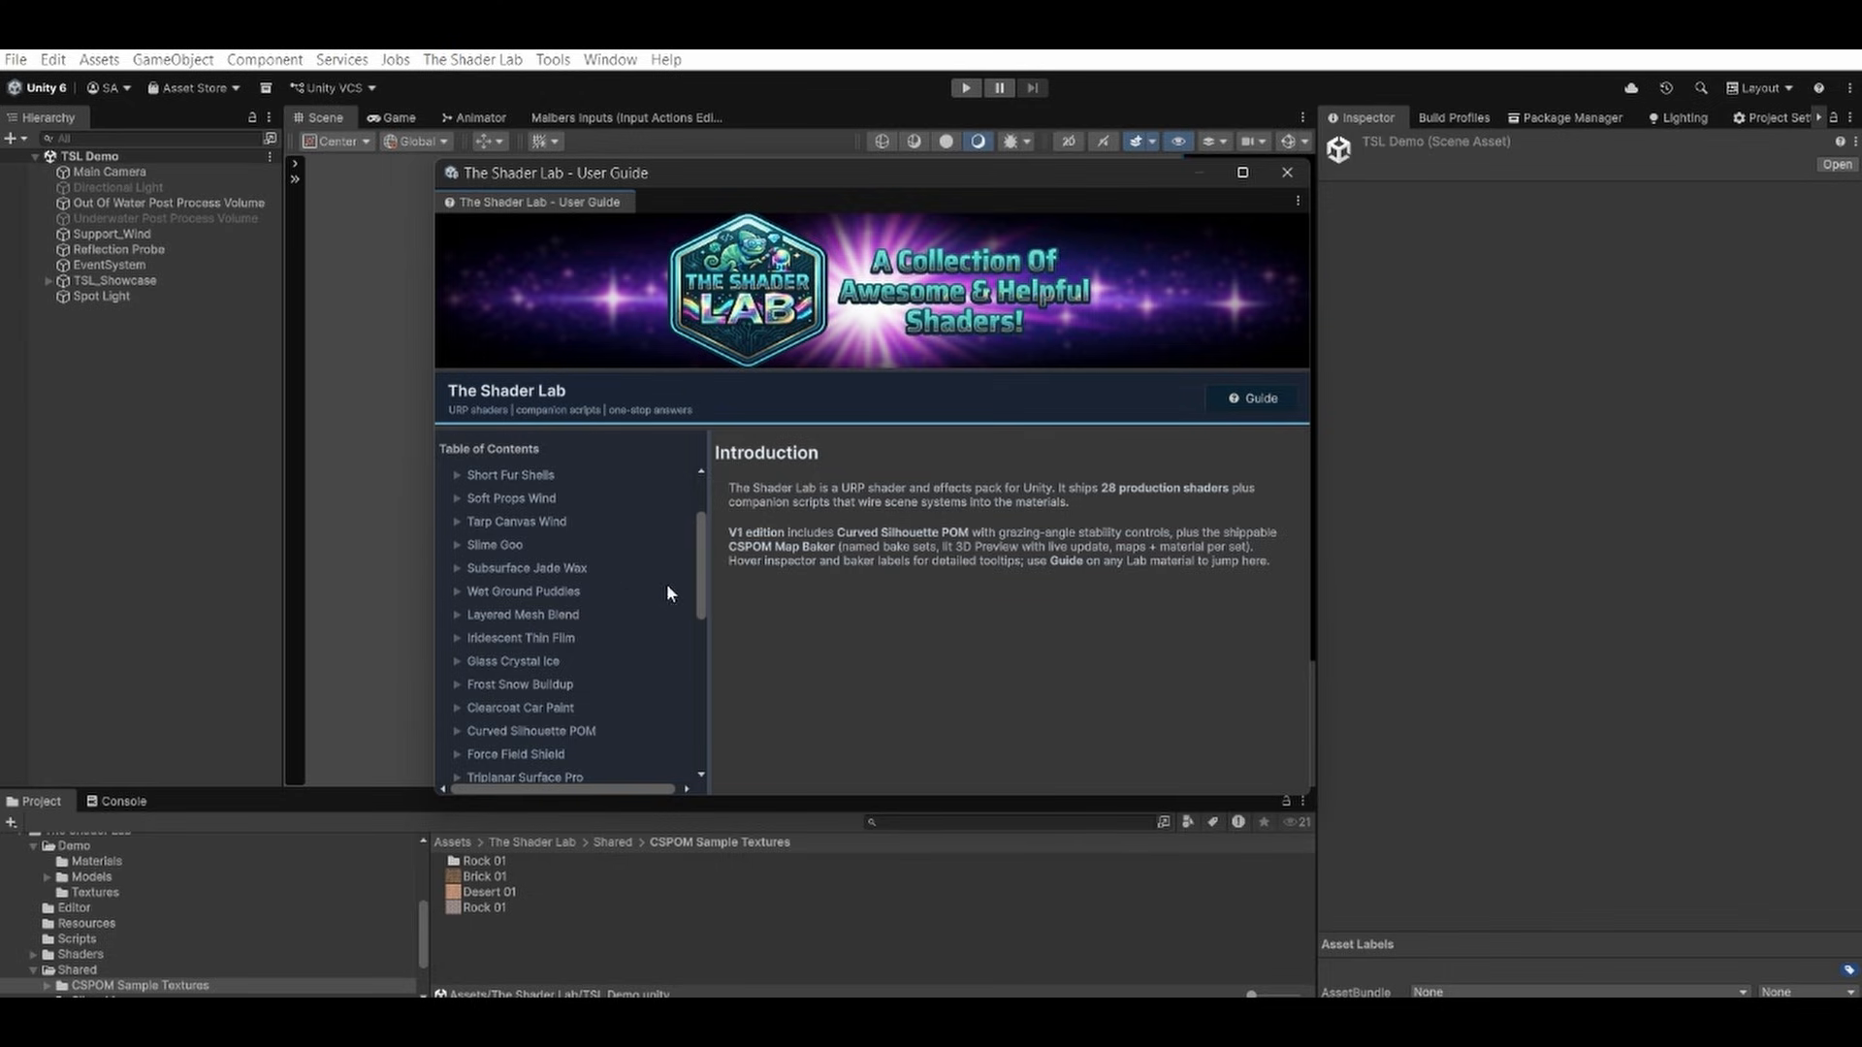
{"action": "scroll", "coordinate": [576, 625], "scroll_direction": "up", "scroll_amount": 3}
{"action": "scroll", "coordinate": [576, 625], "scroll_direction": "down", "scroll_amount": 6}
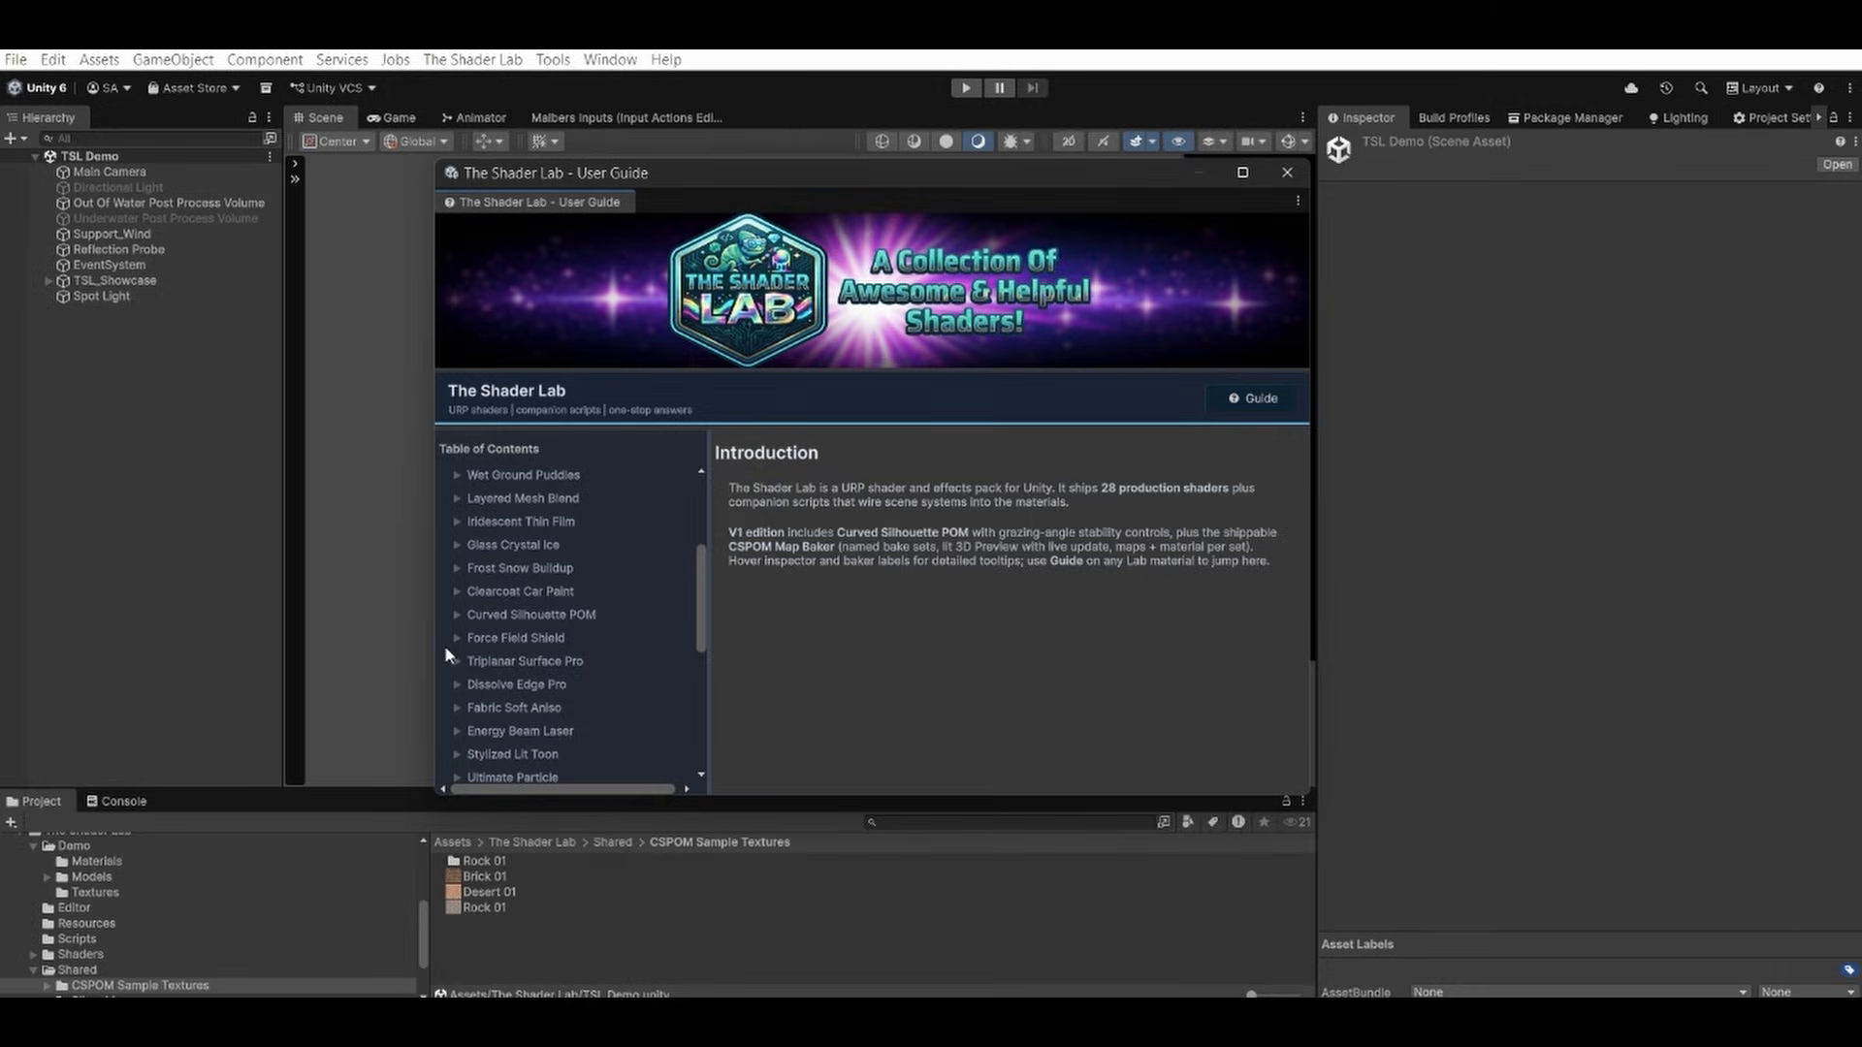
{"action": "left_click", "coordinate": [1286, 172]}
Open The Shader Lab's URP Setup Checker, review the project's Opaque and Depth Texture readiness, and close it.
{"action": "left_click", "coordinate": [560, 62]}
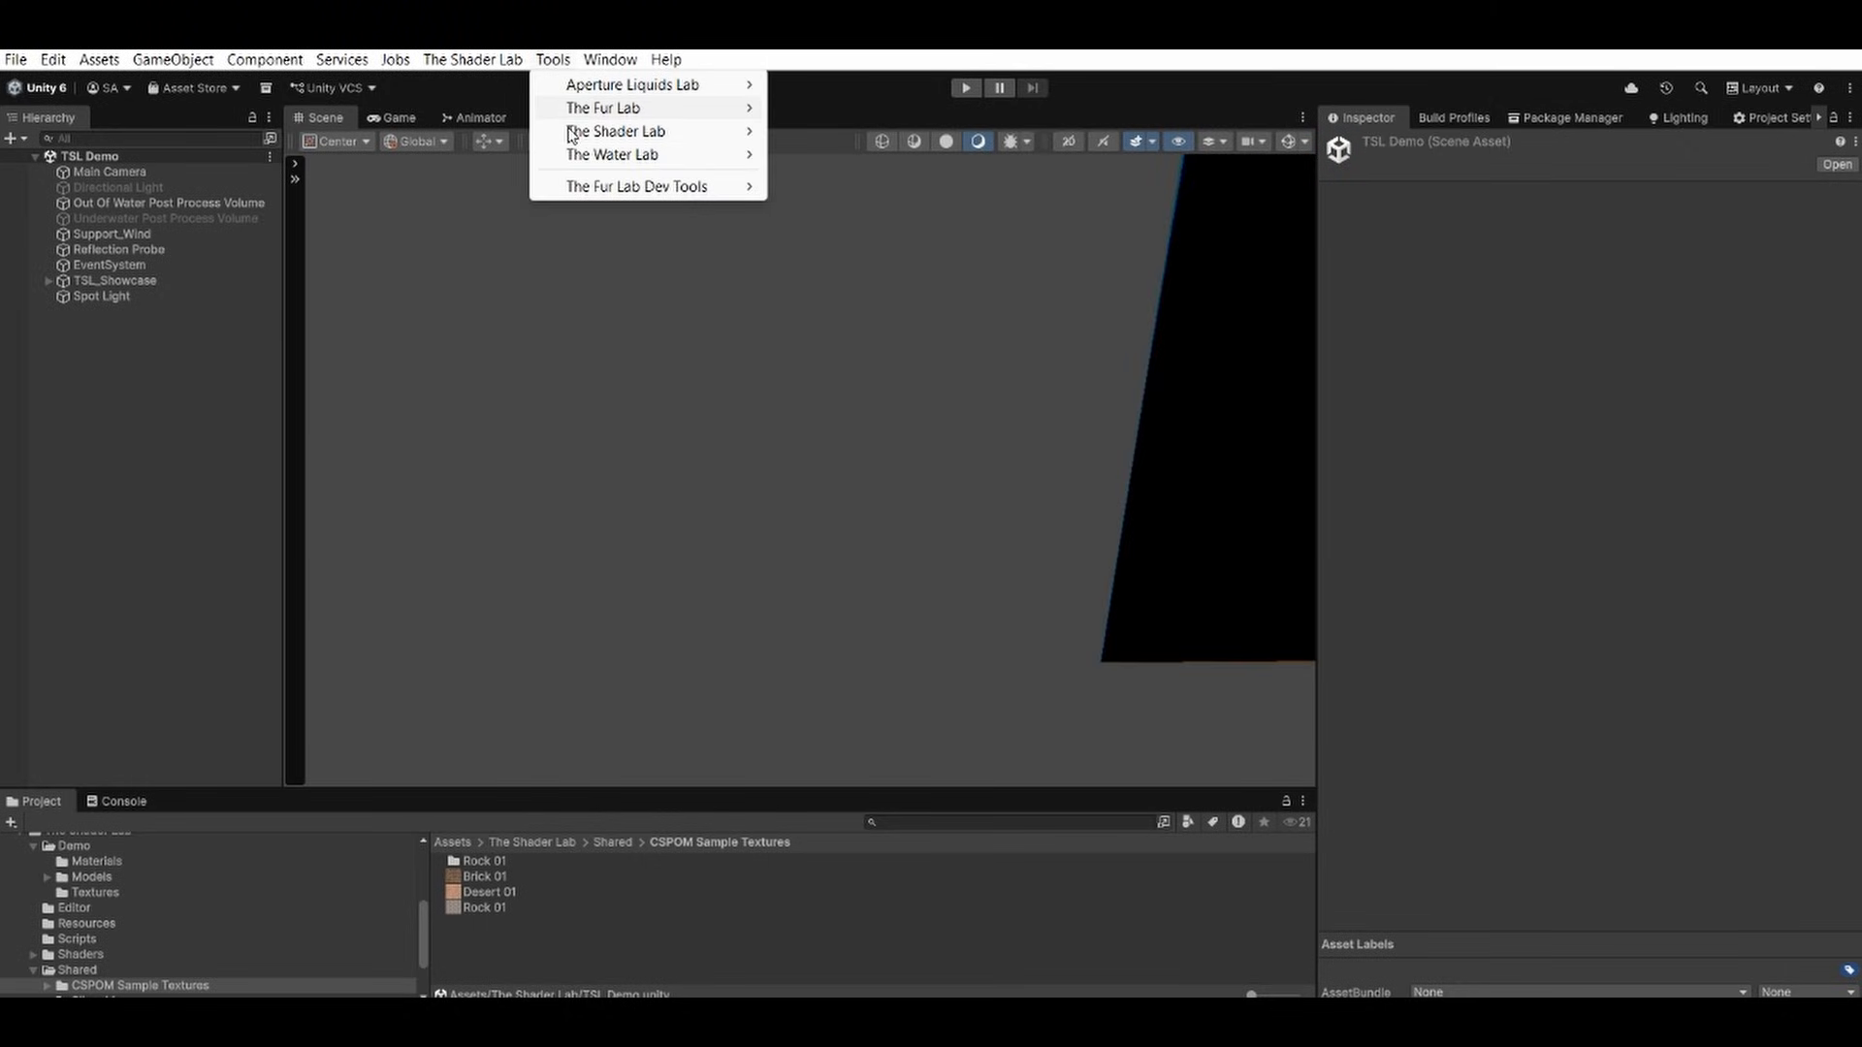
{"action": "mouse_move", "coordinate": [637, 131]}
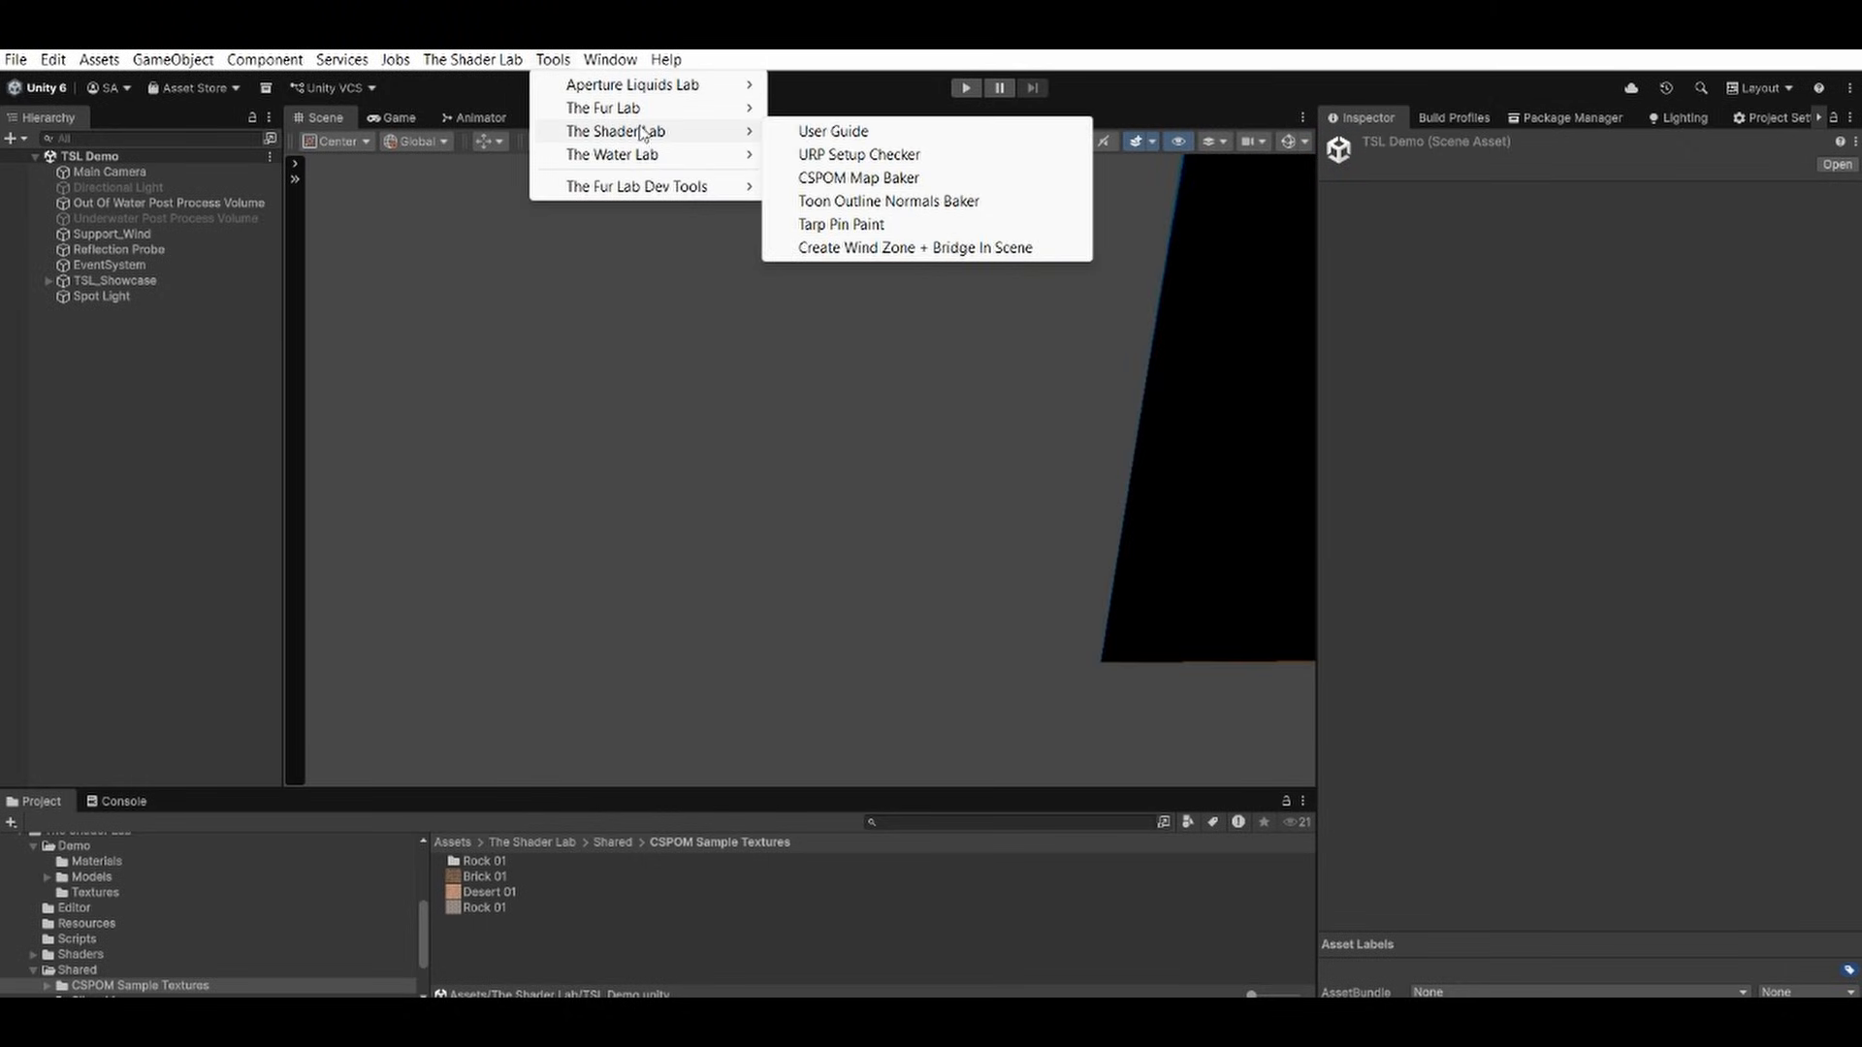
{"action": "left_click", "coordinate": [831, 157]}
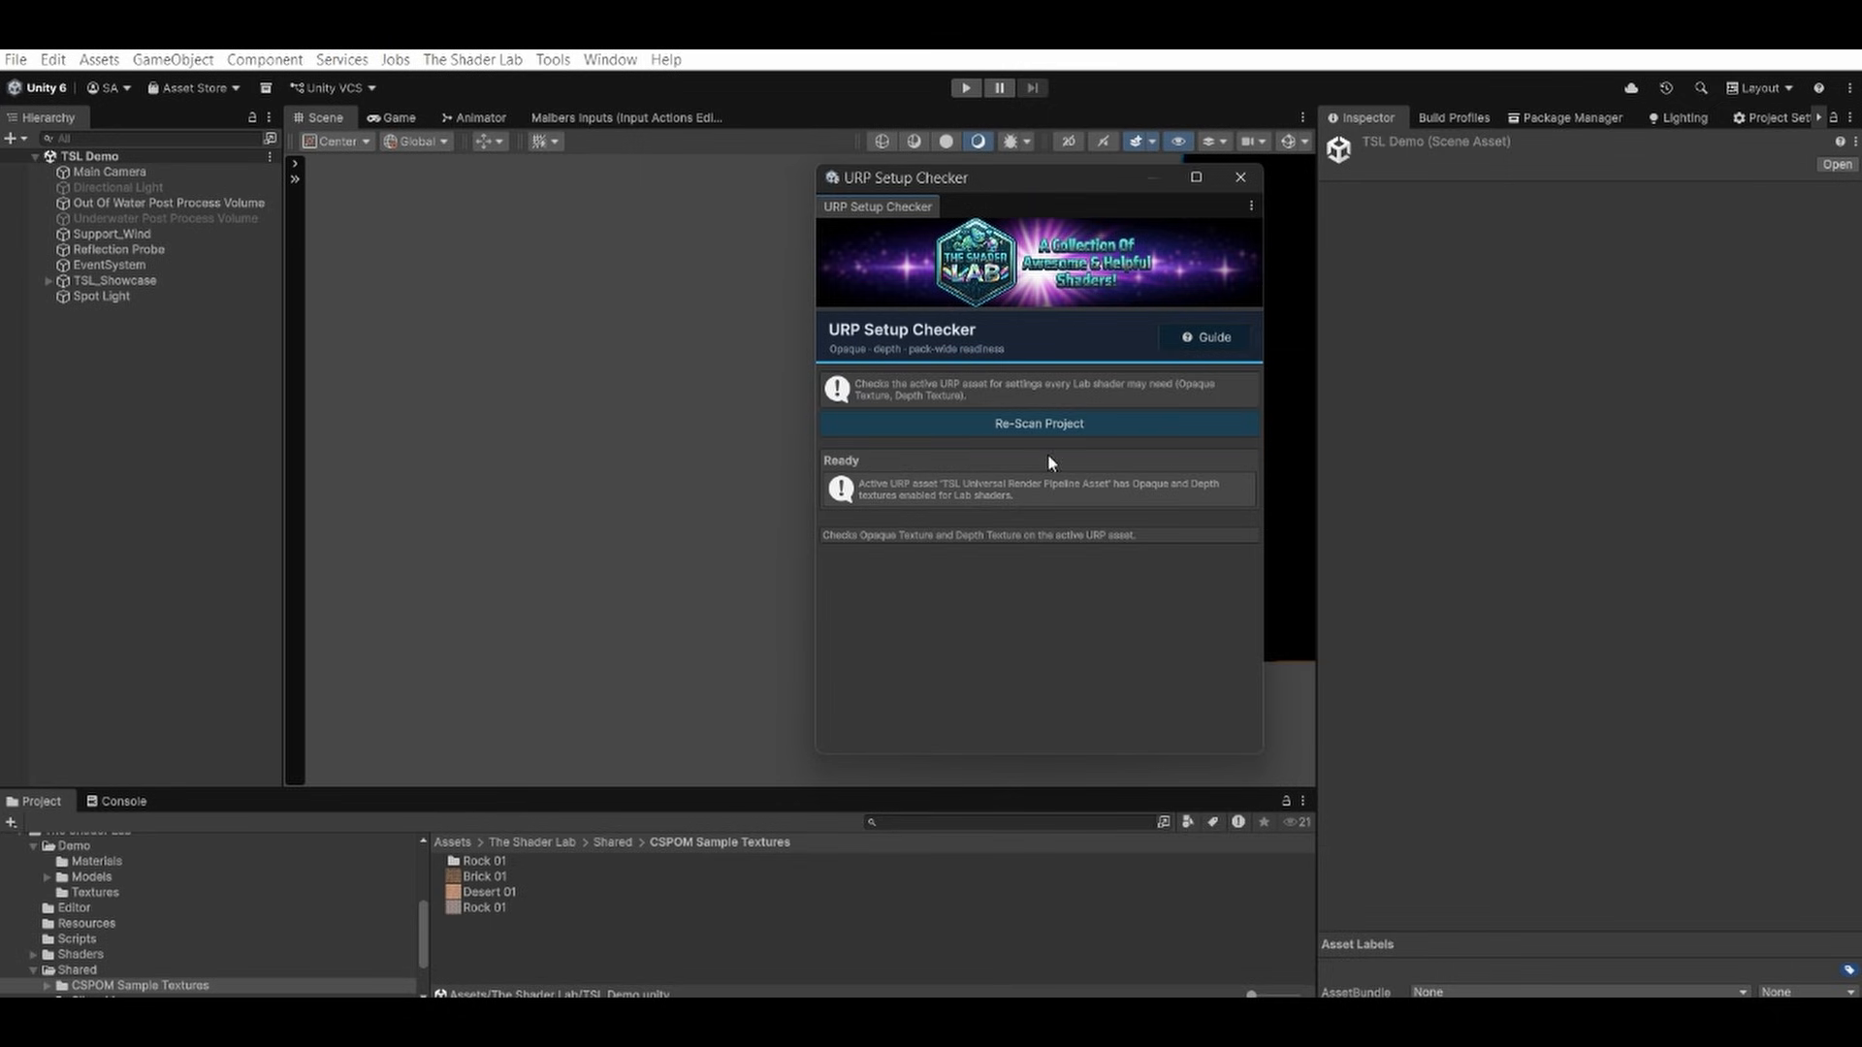
{"action": "left_click", "coordinate": [1235, 180]}
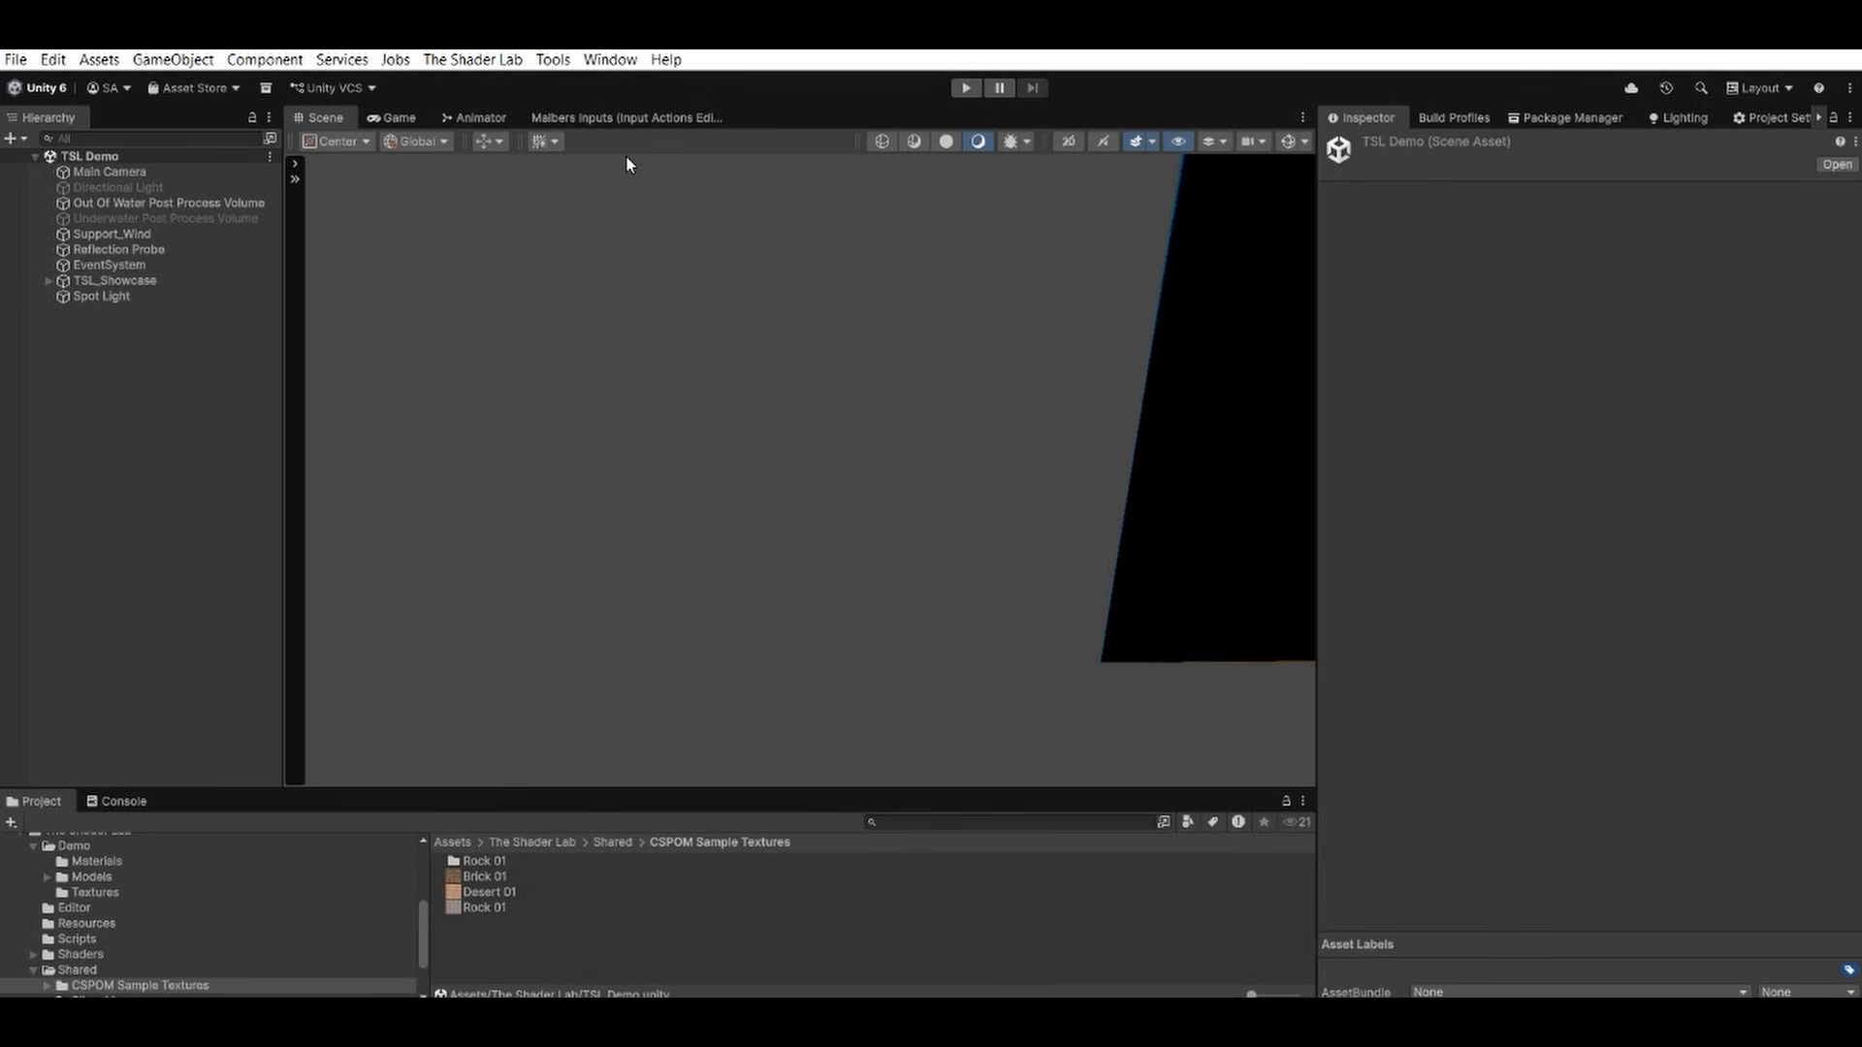
Assign the Rock 01 texture as the source albedo in the CSPOM Map Baker and expand the Improve Extraction settings.
{"action": "left_click", "coordinate": [553, 59]}
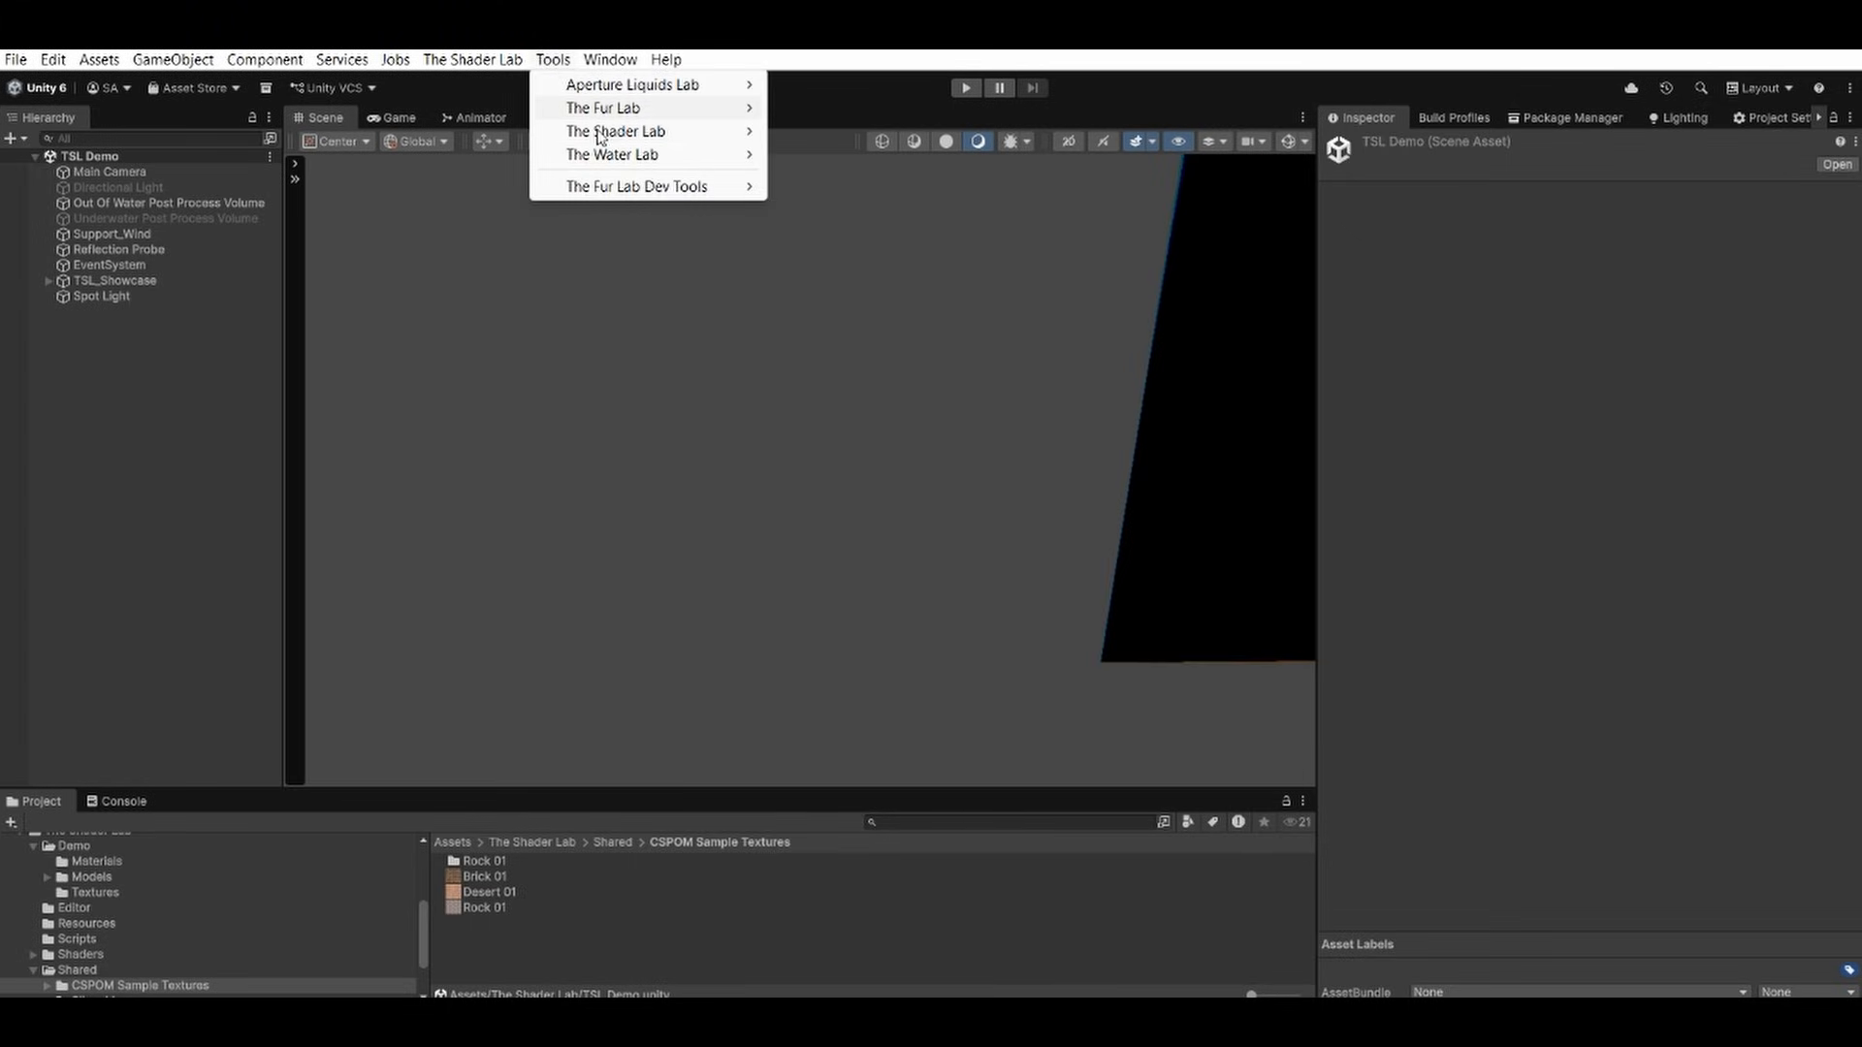
{"action": "mouse_move", "coordinate": [600, 134]}
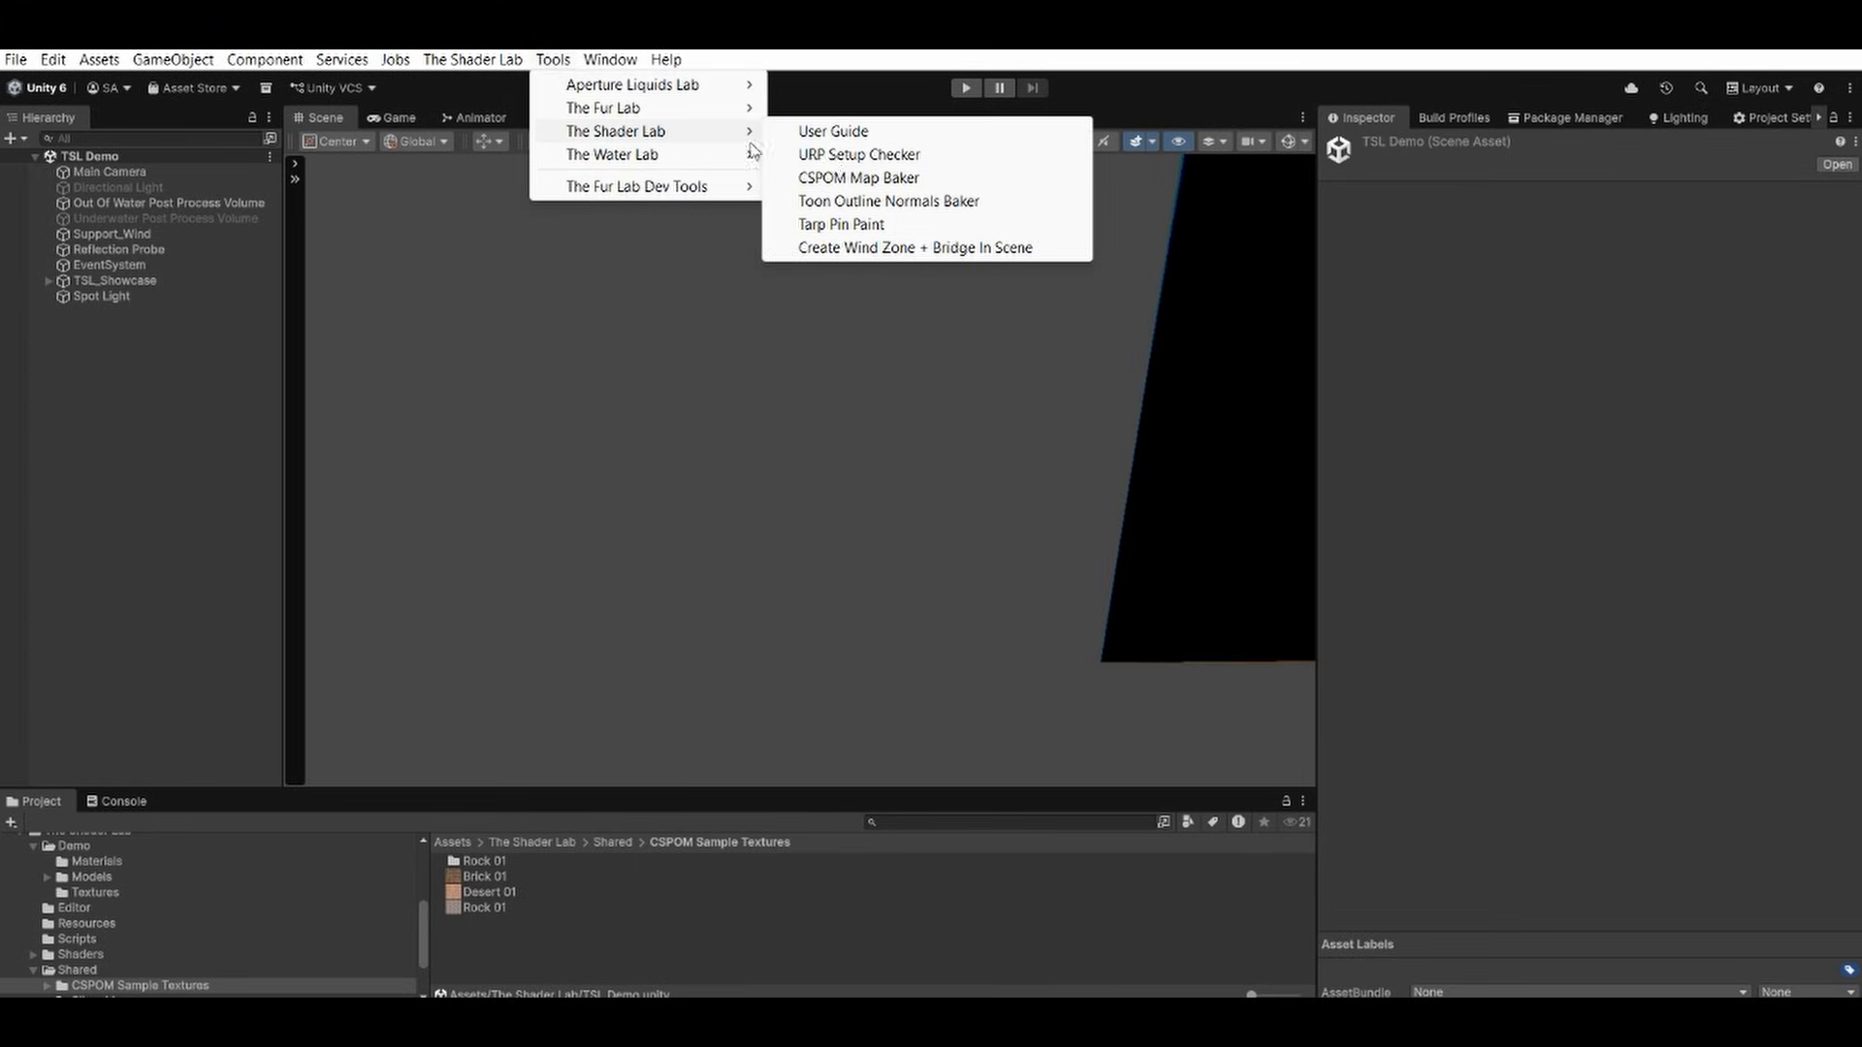
{"action": "left_click", "coordinate": [846, 179]}
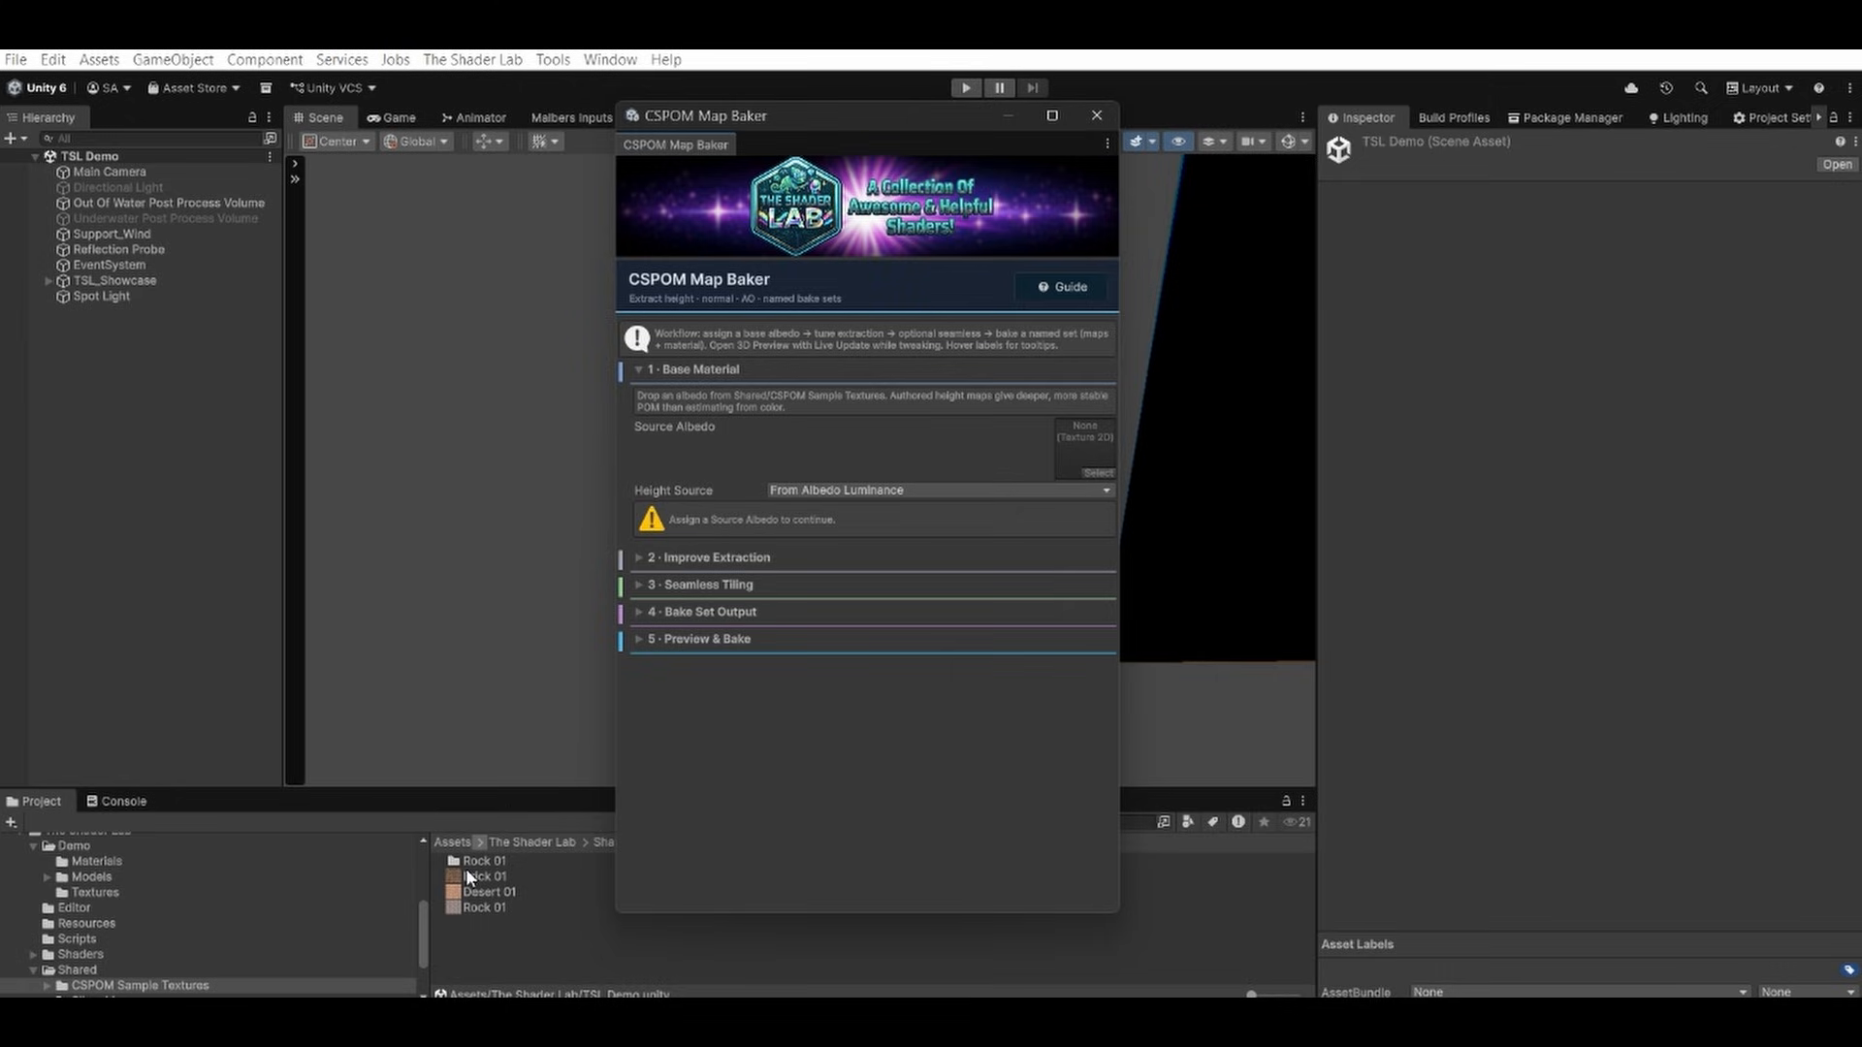
{"action": "left_click_drag", "start_coordinate": [477, 905], "coordinate": [1081, 451]}
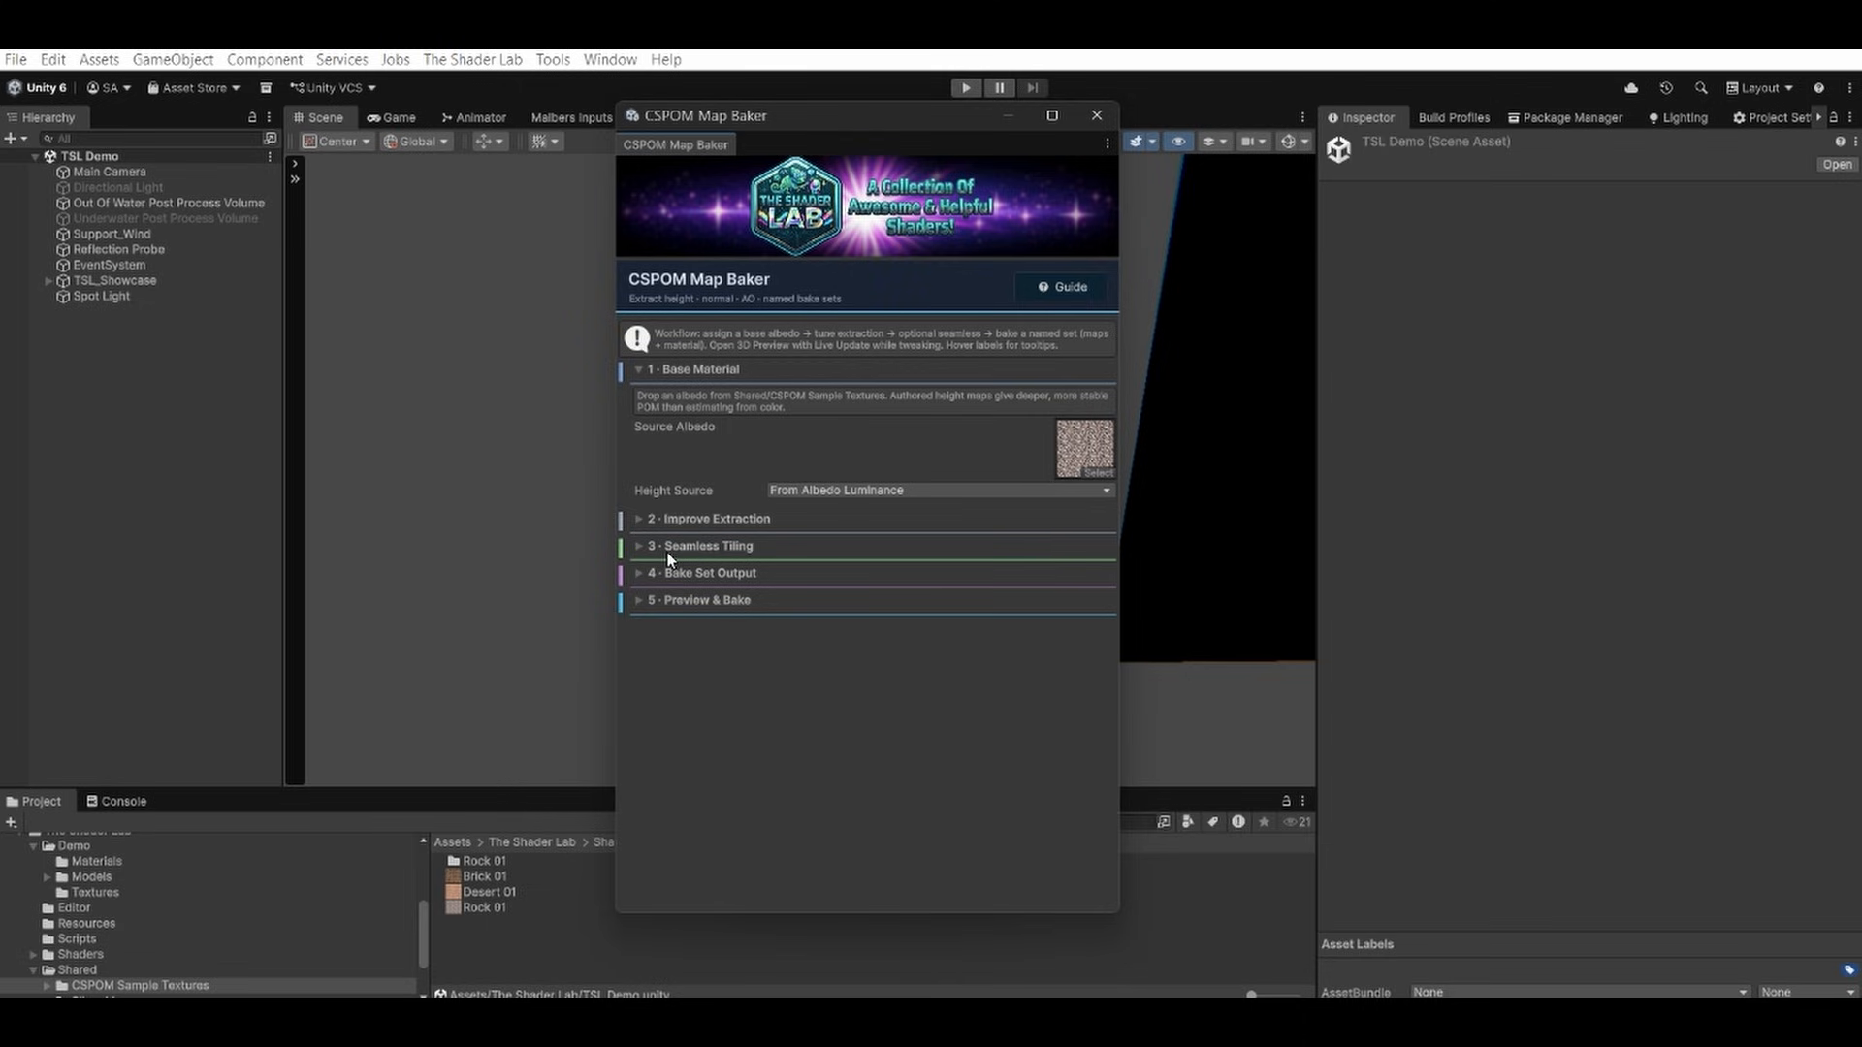
{"action": "left_click", "coordinate": [650, 520]}
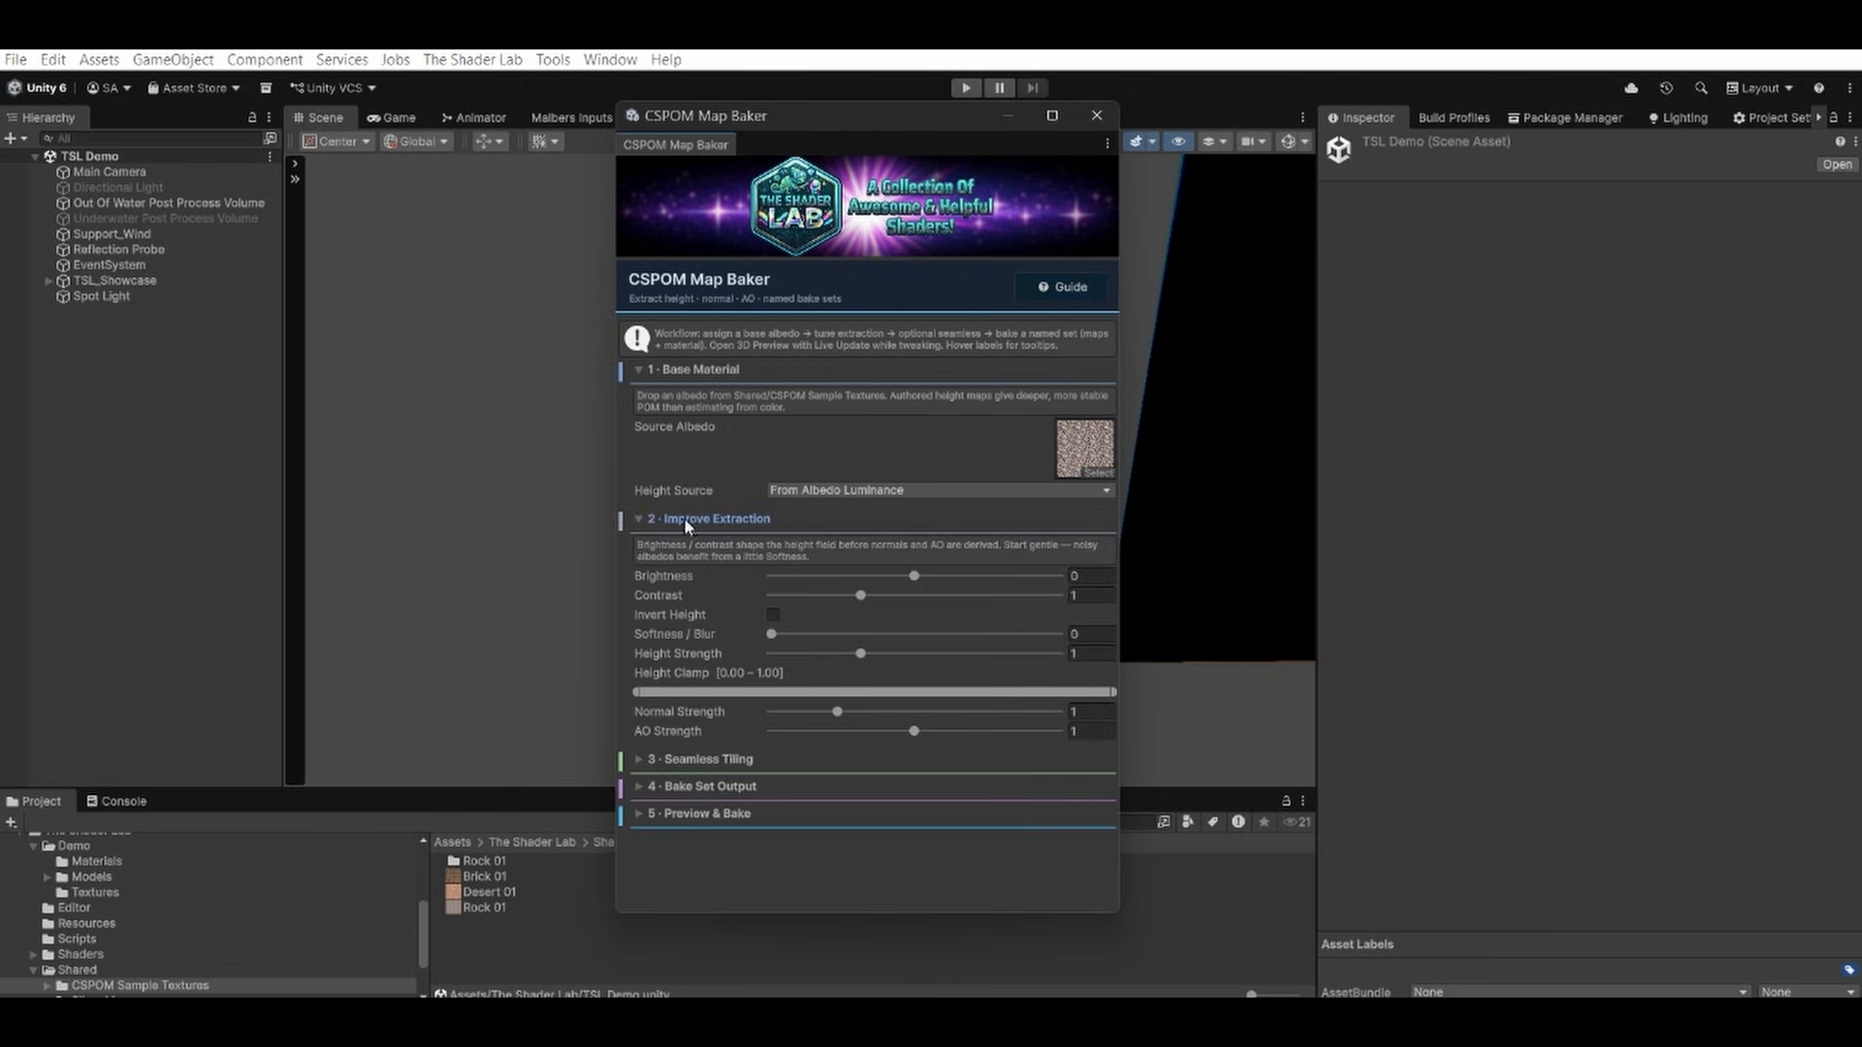
Try From Albedo Red as the height source and return it to From Albedo Luminance.
{"action": "left_click", "coordinate": [870, 492]}
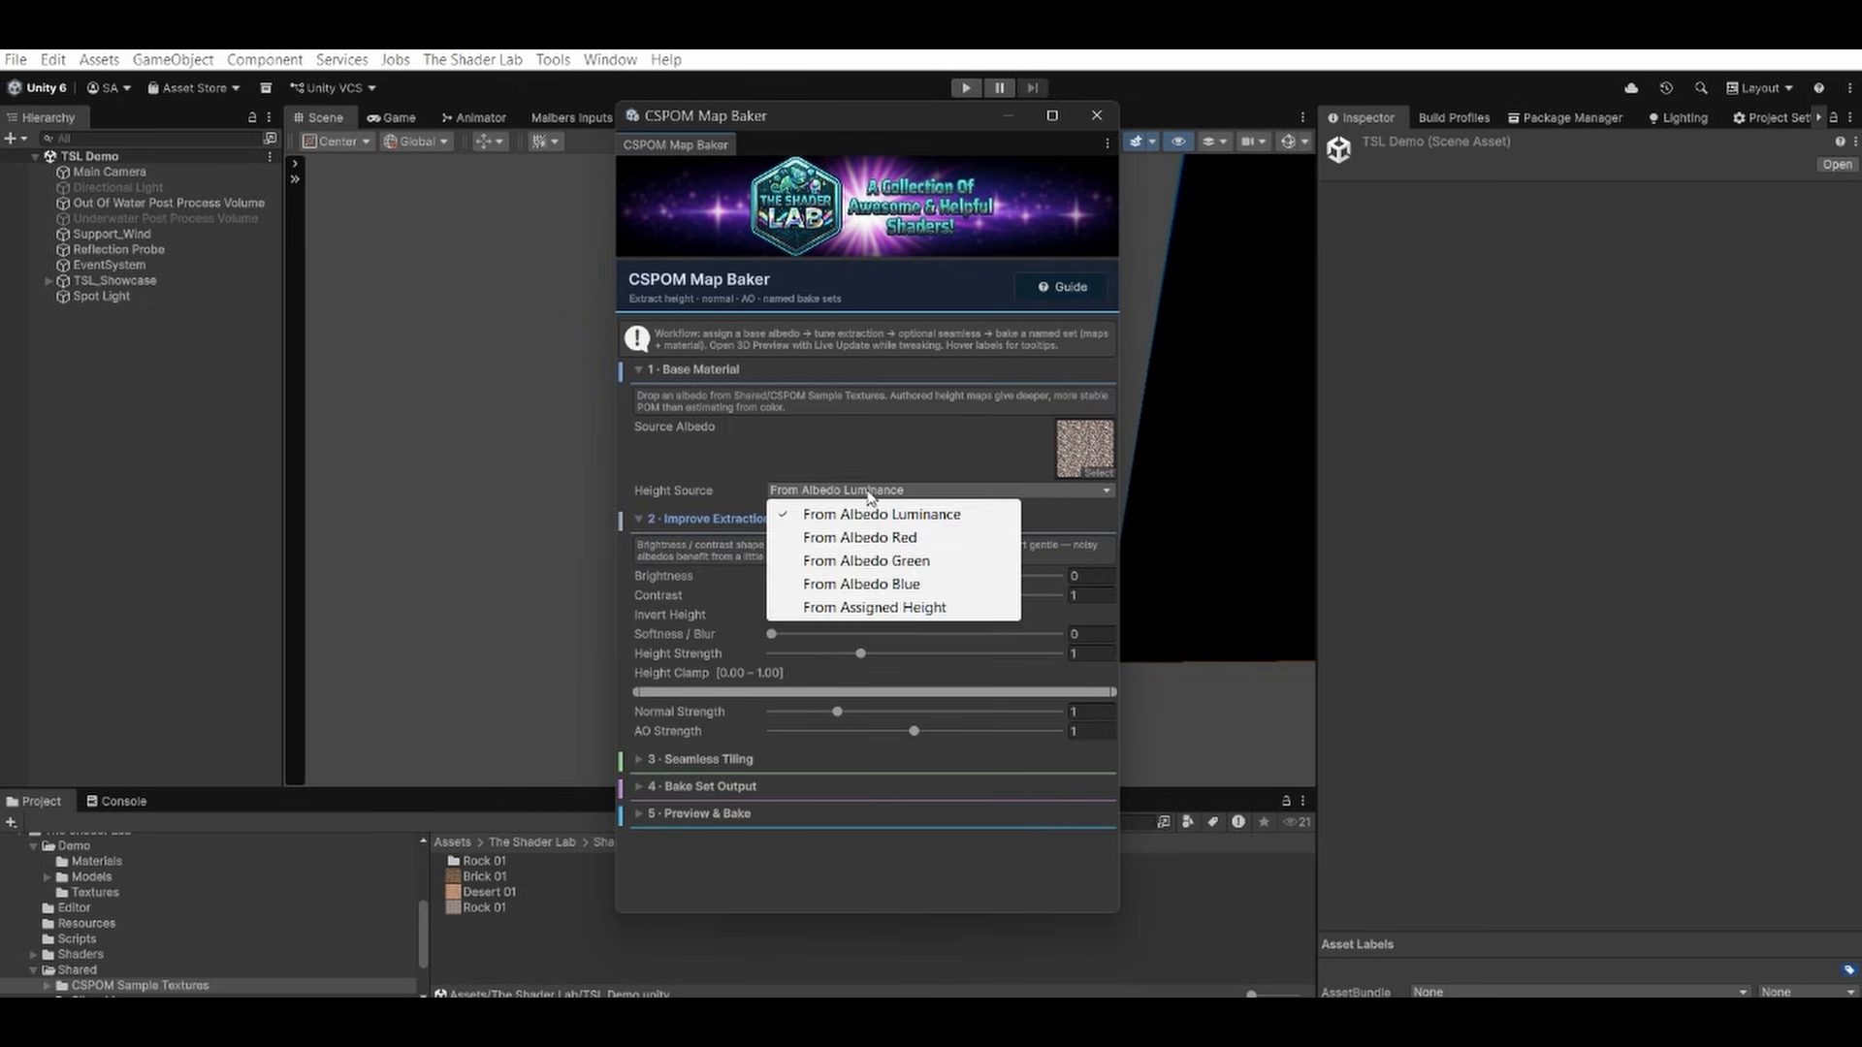
{"action": "left_click", "coordinate": [872, 539]}
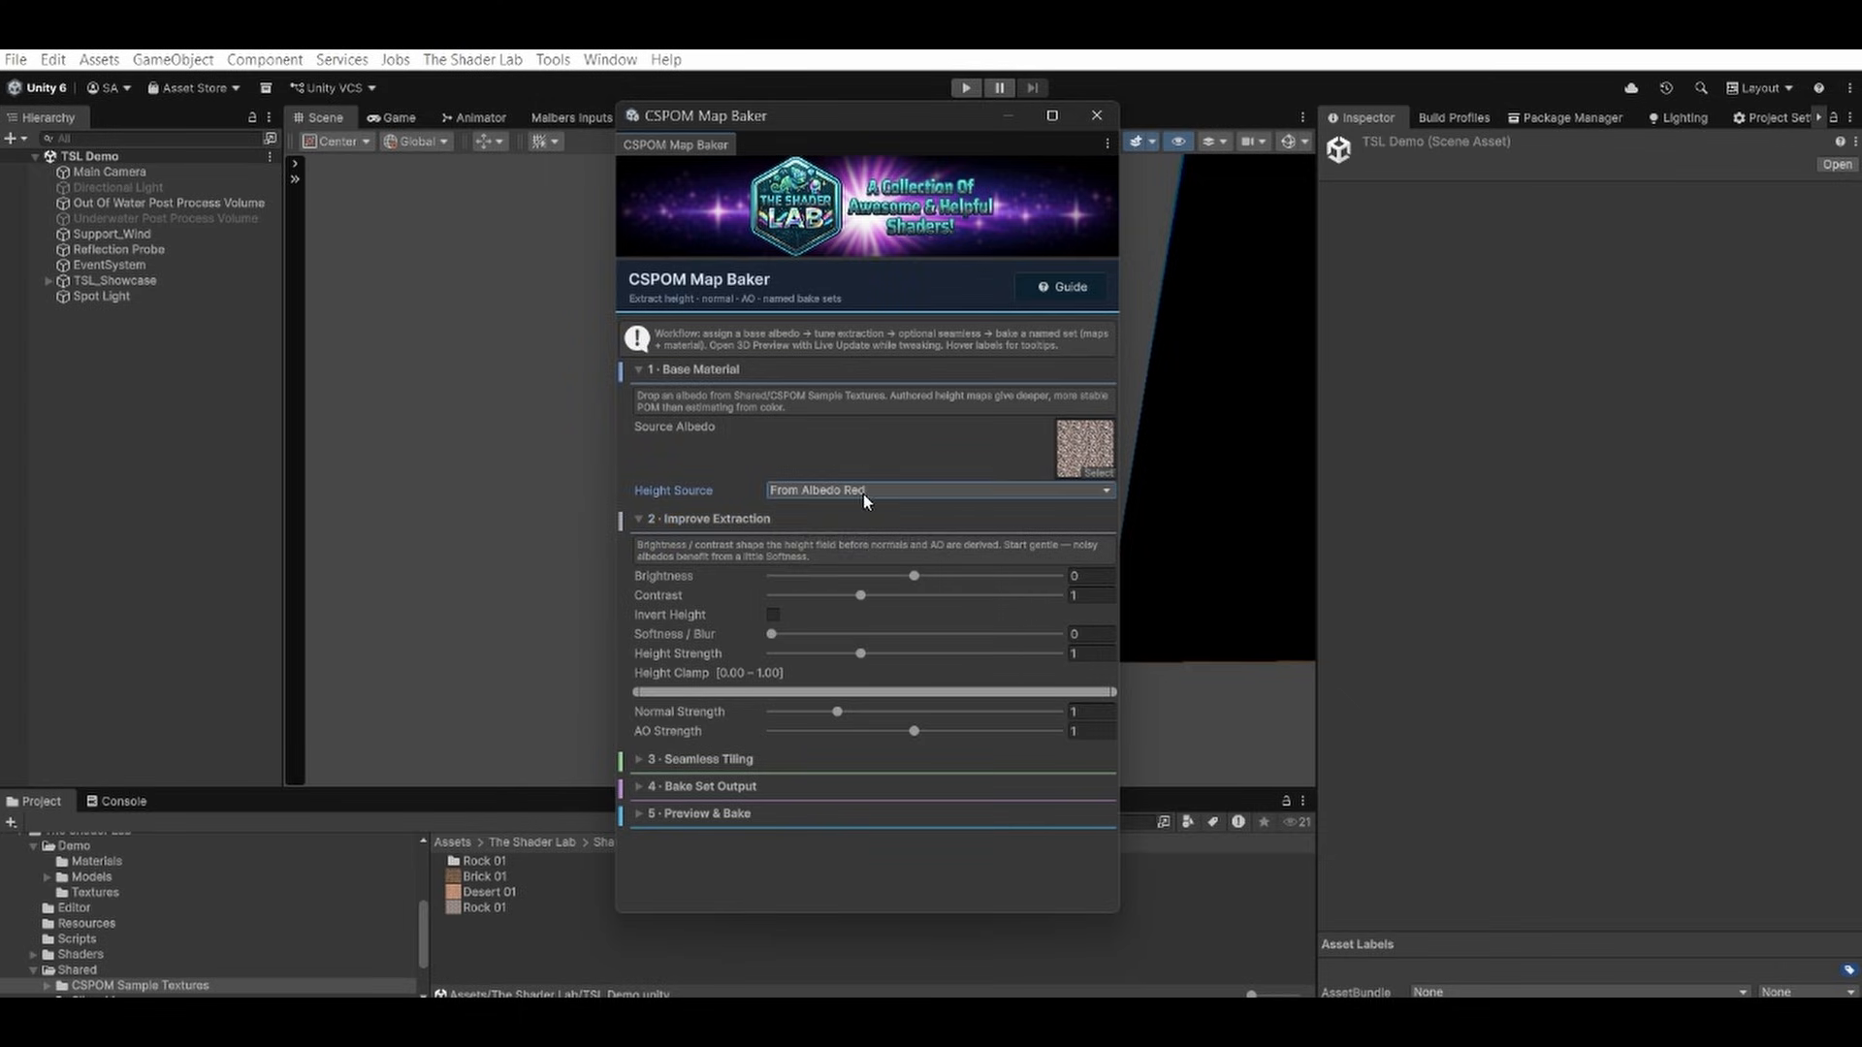
{"action": "left_click", "coordinate": [862, 492]}
{"action": "left_click", "coordinate": [860, 516]}
Expand the Seamless Tiling, Bake Set Output and Preview & Bake sections and open the rock material's 3D preview.
{"action": "left_click", "coordinate": [690, 758]}
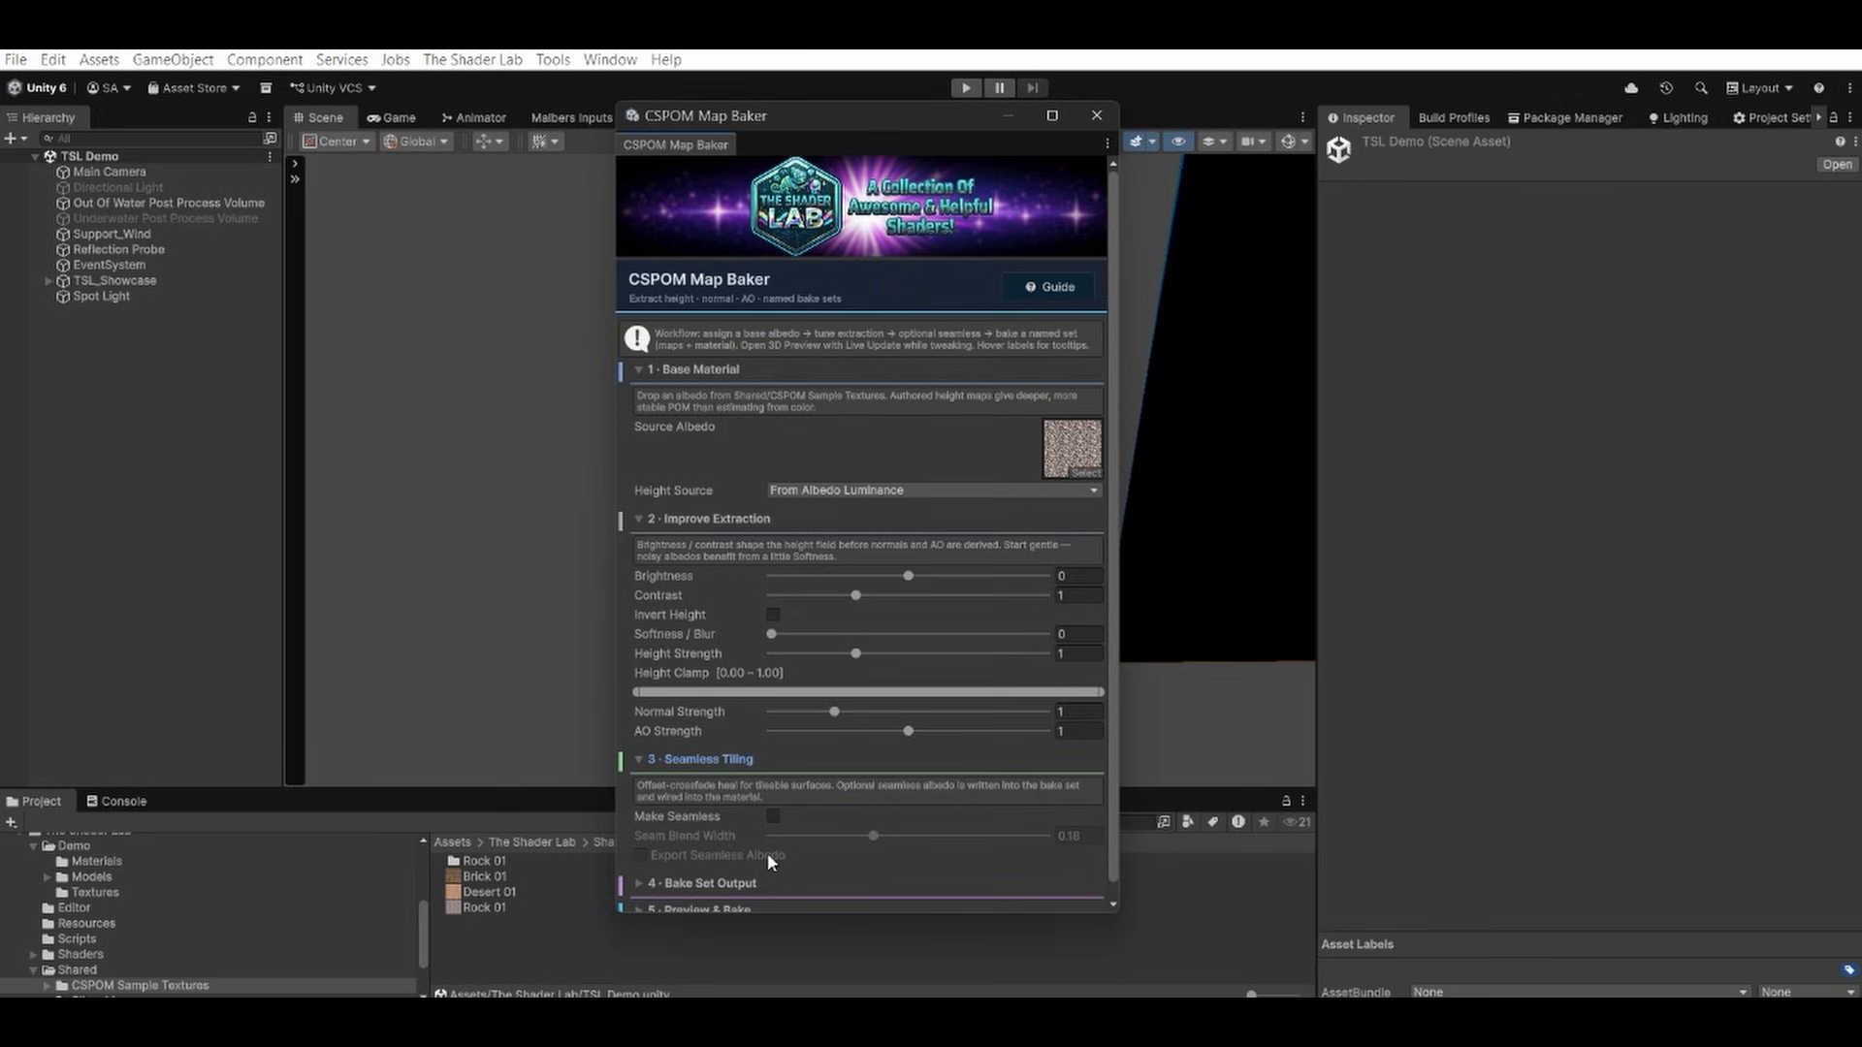
{"action": "scroll", "coordinate": [759, 851], "scroll_direction": "down", "scroll_amount": 1}
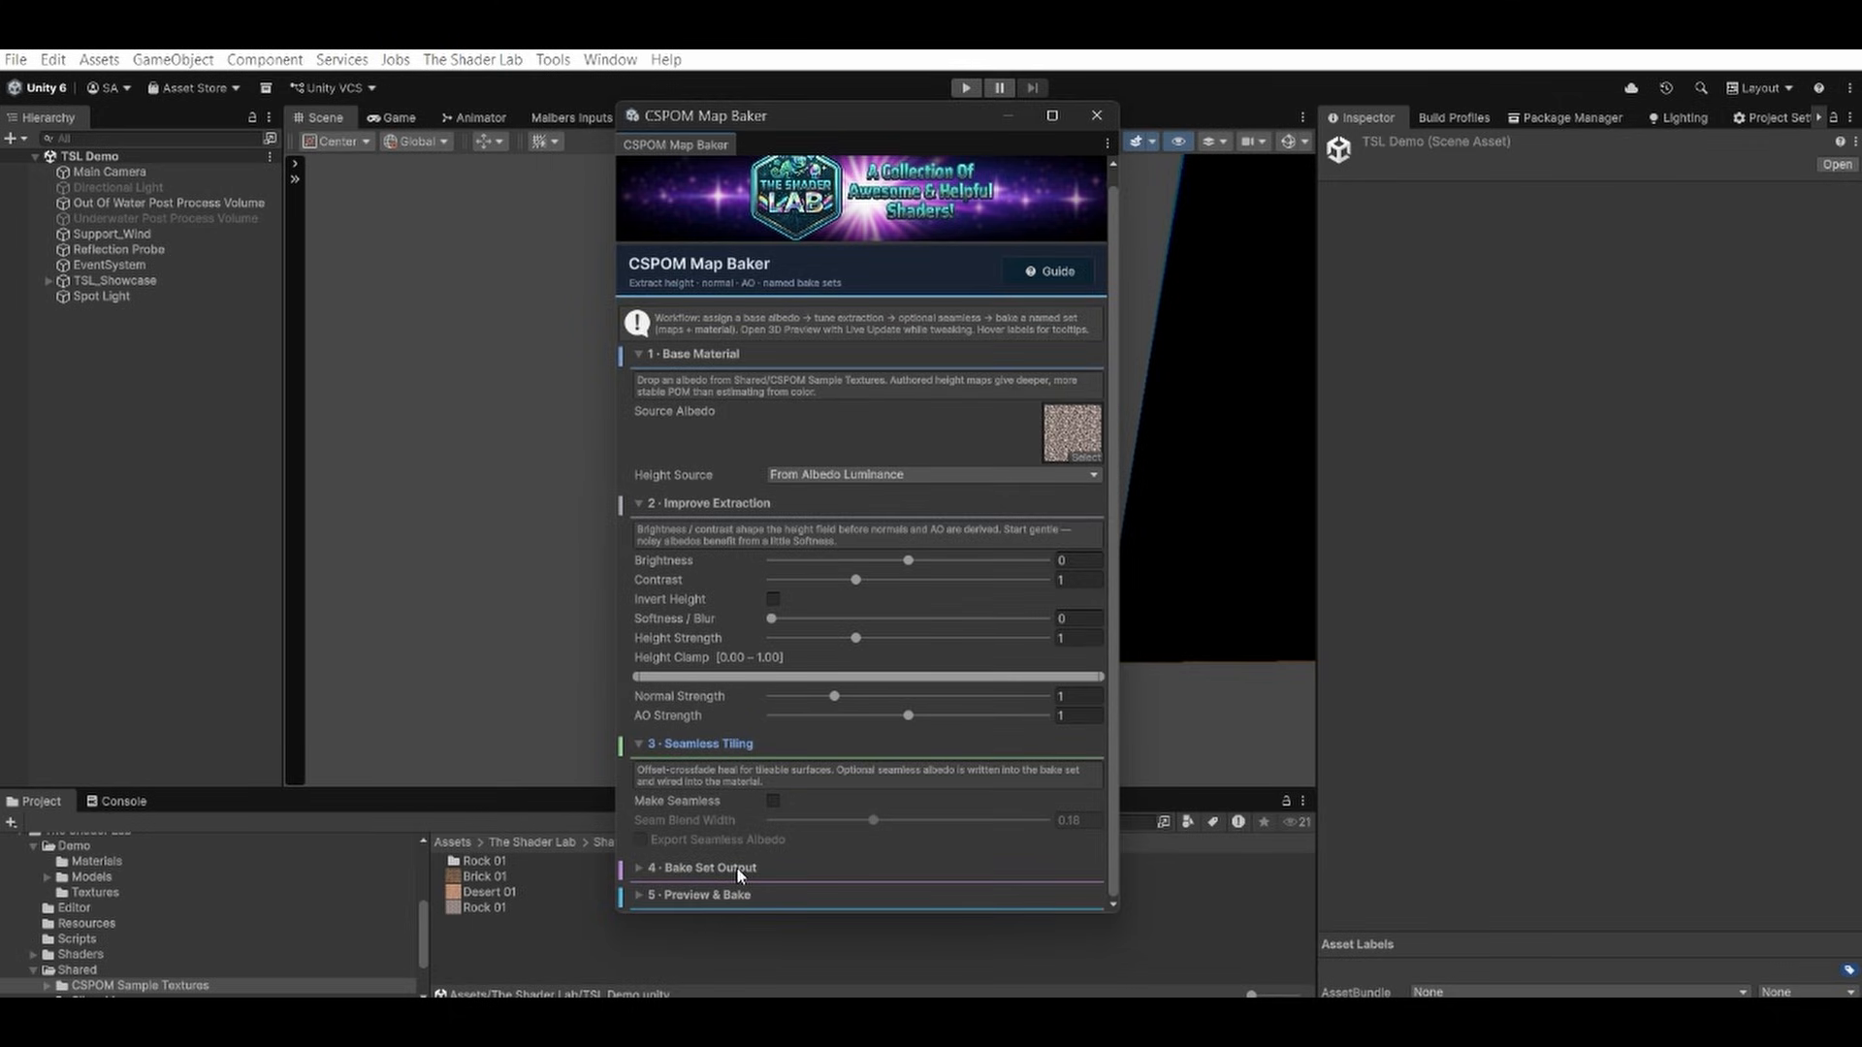
{"action": "left_click", "coordinate": [736, 866]}
{"action": "scroll", "coordinate": [752, 805], "scroll_direction": "down", "scroll_amount": 3}
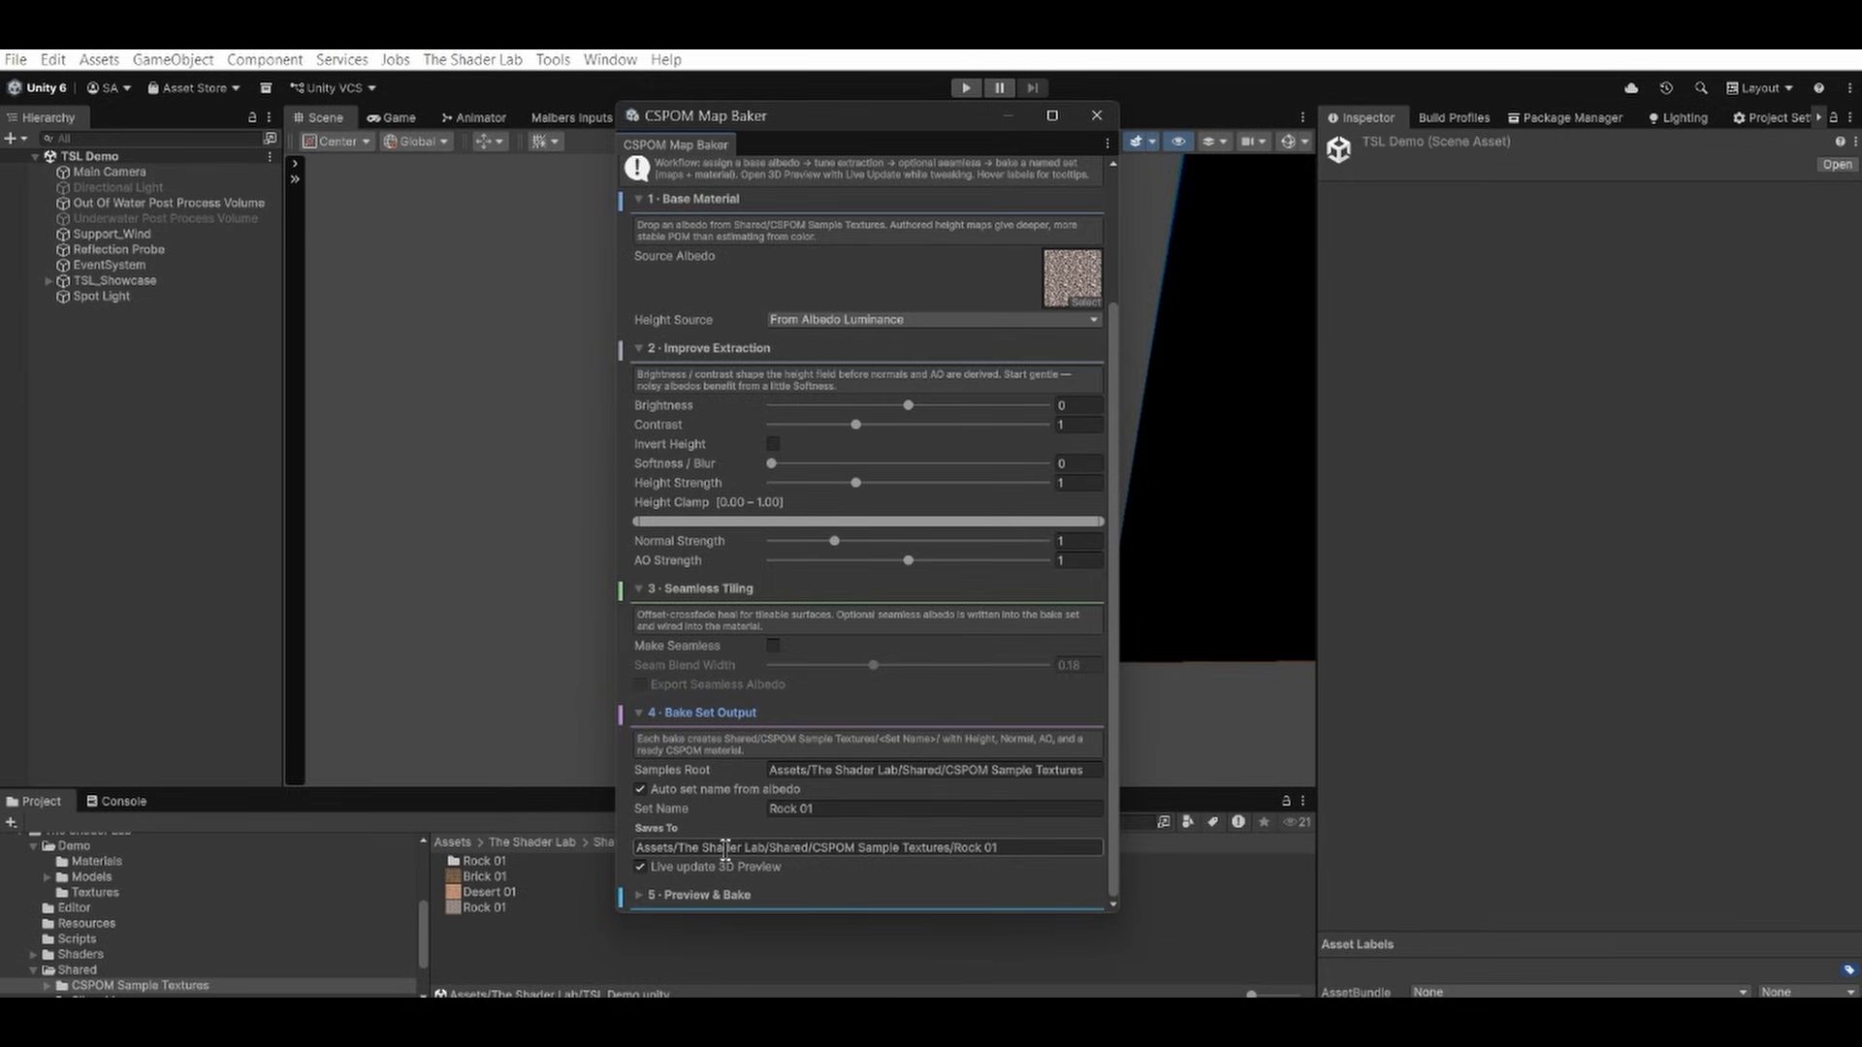
{"action": "left_click", "coordinate": [692, 894]}
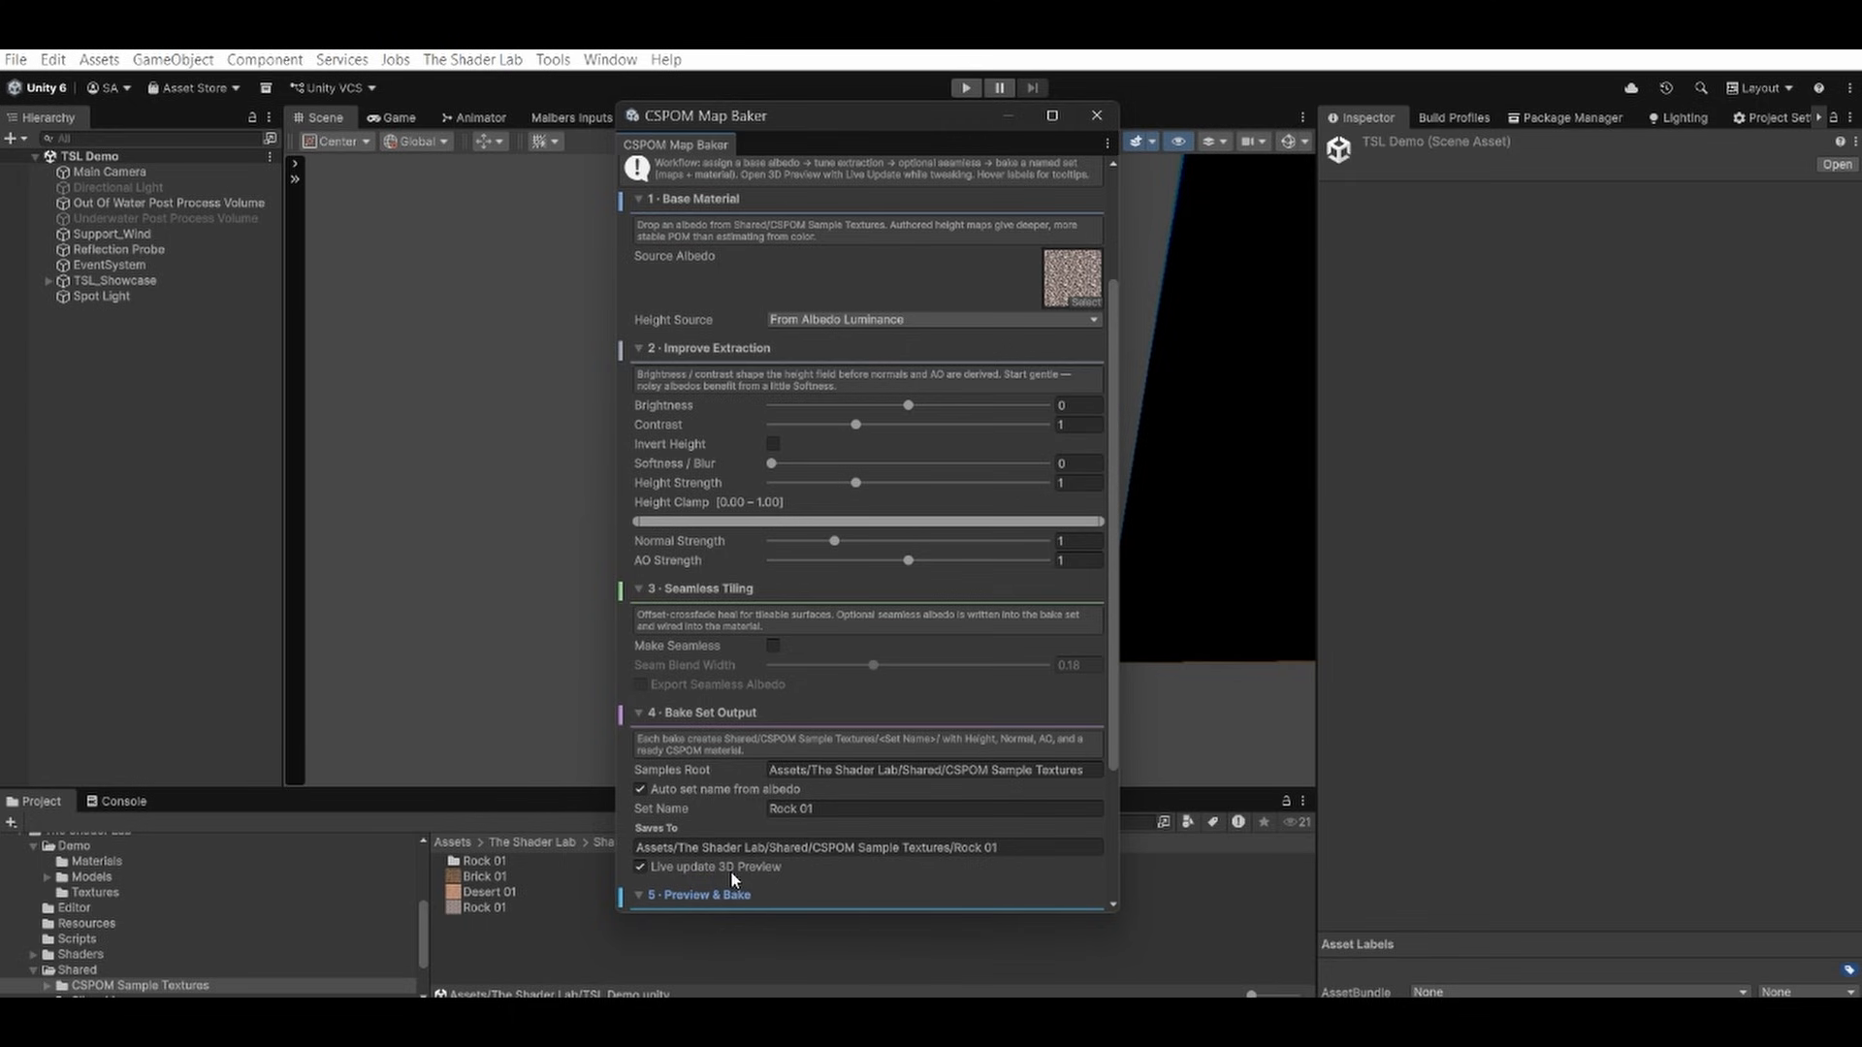
{"action": "scroll", "coordinate": [749, 863], "scroll_direction": "down", "scroll_amount": 3}
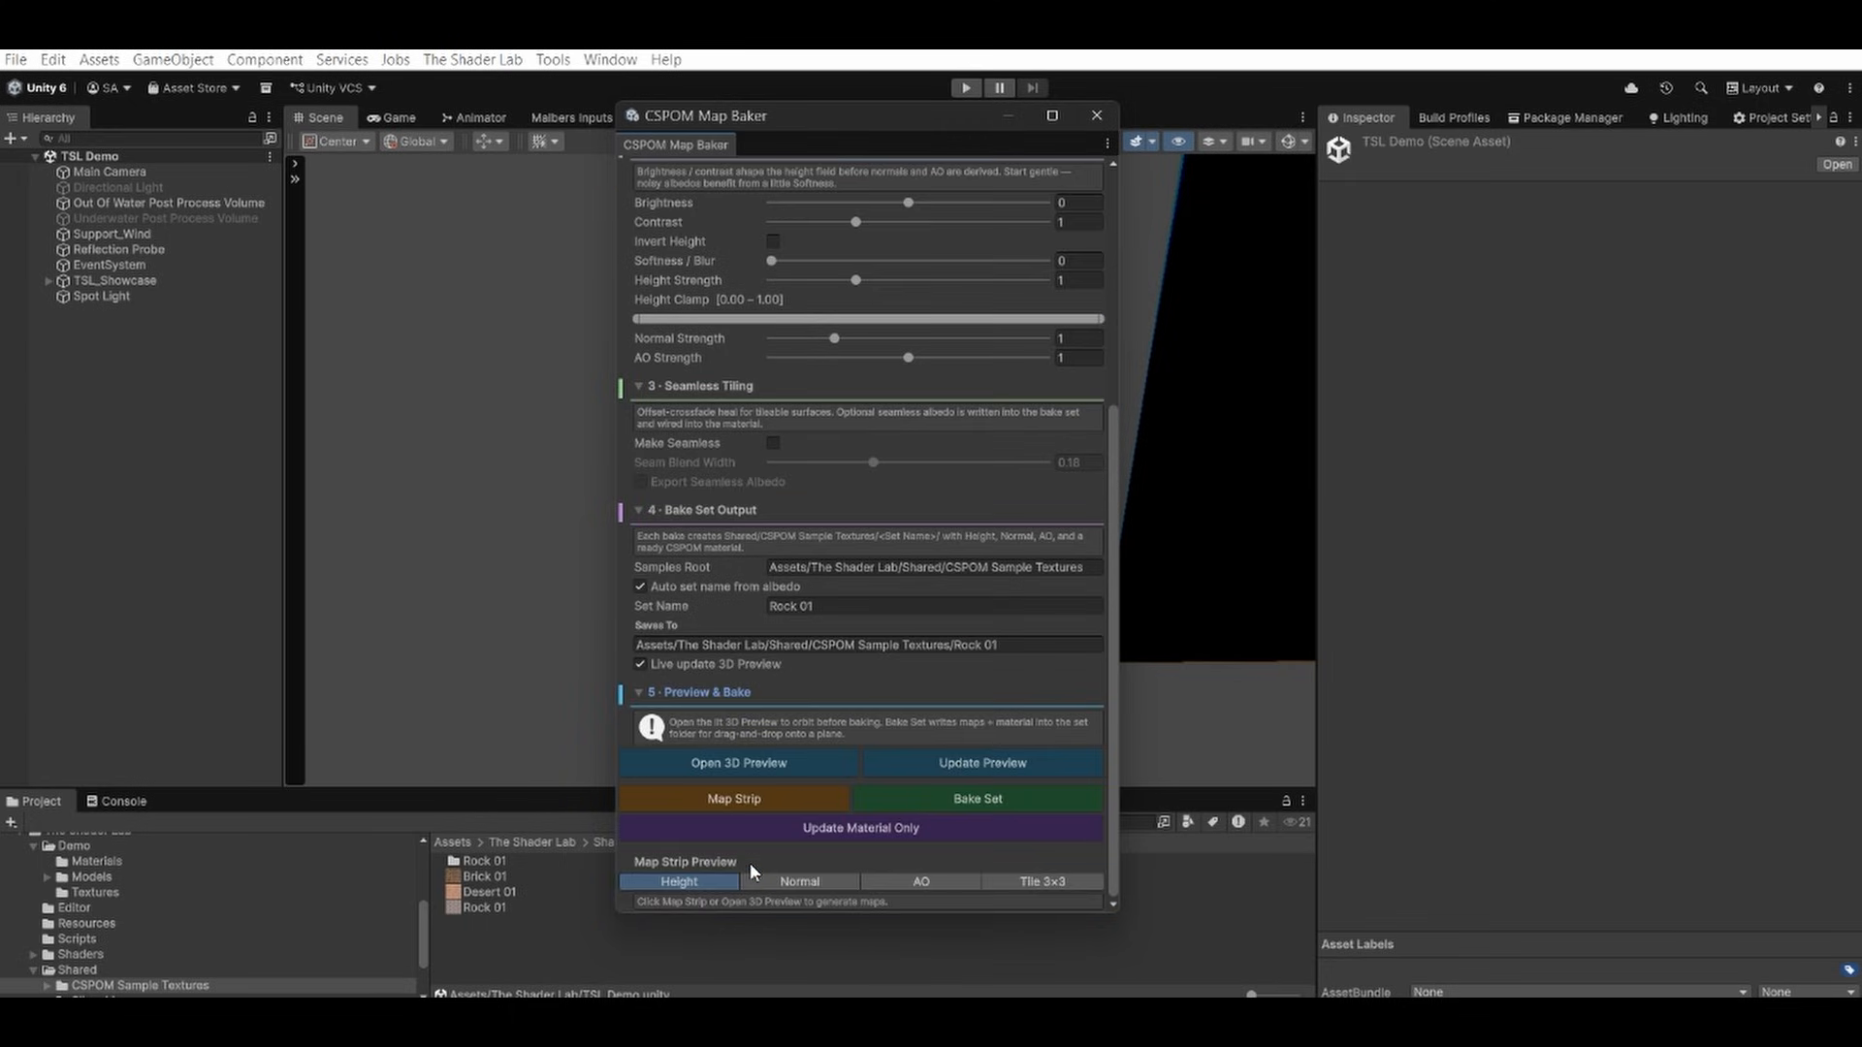
{"action": "left_click", "coordinate": [776, 765]}
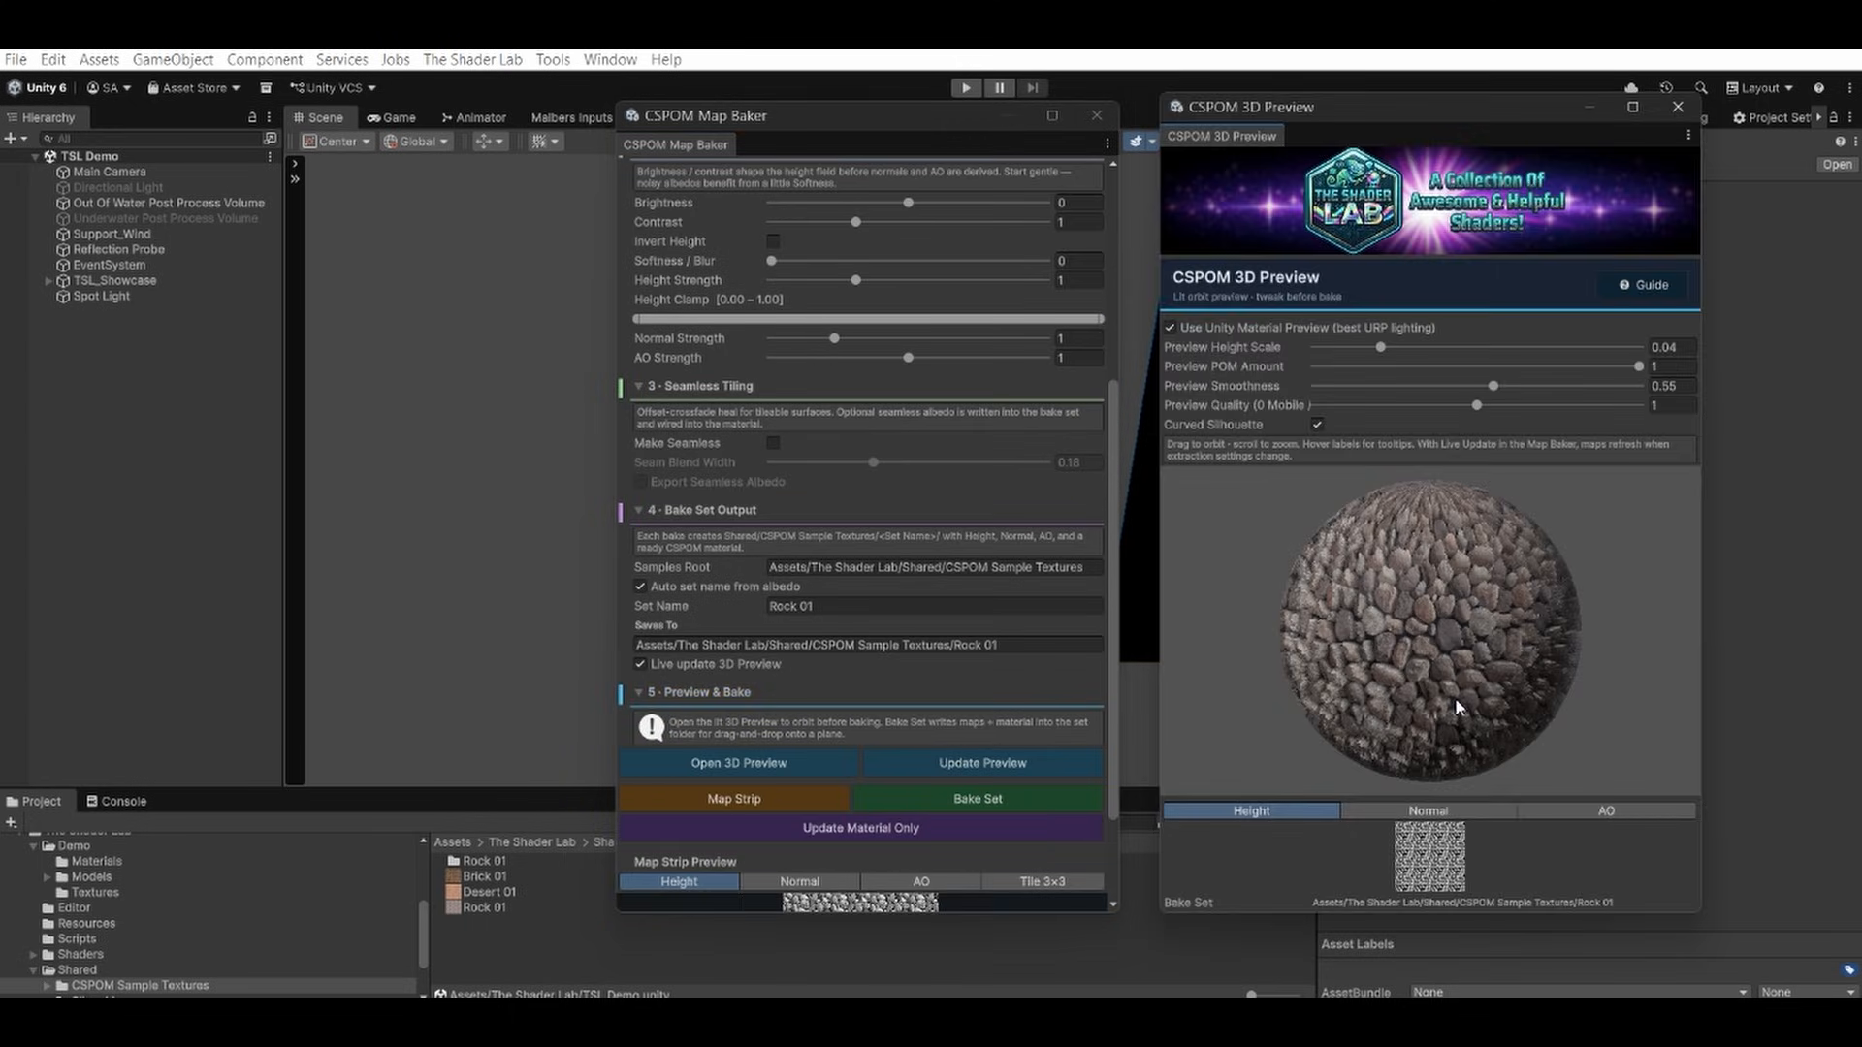
{"action": "left_click_drag", "start_coordinate": [1455, 697], "coordinate": [1464, 618]}
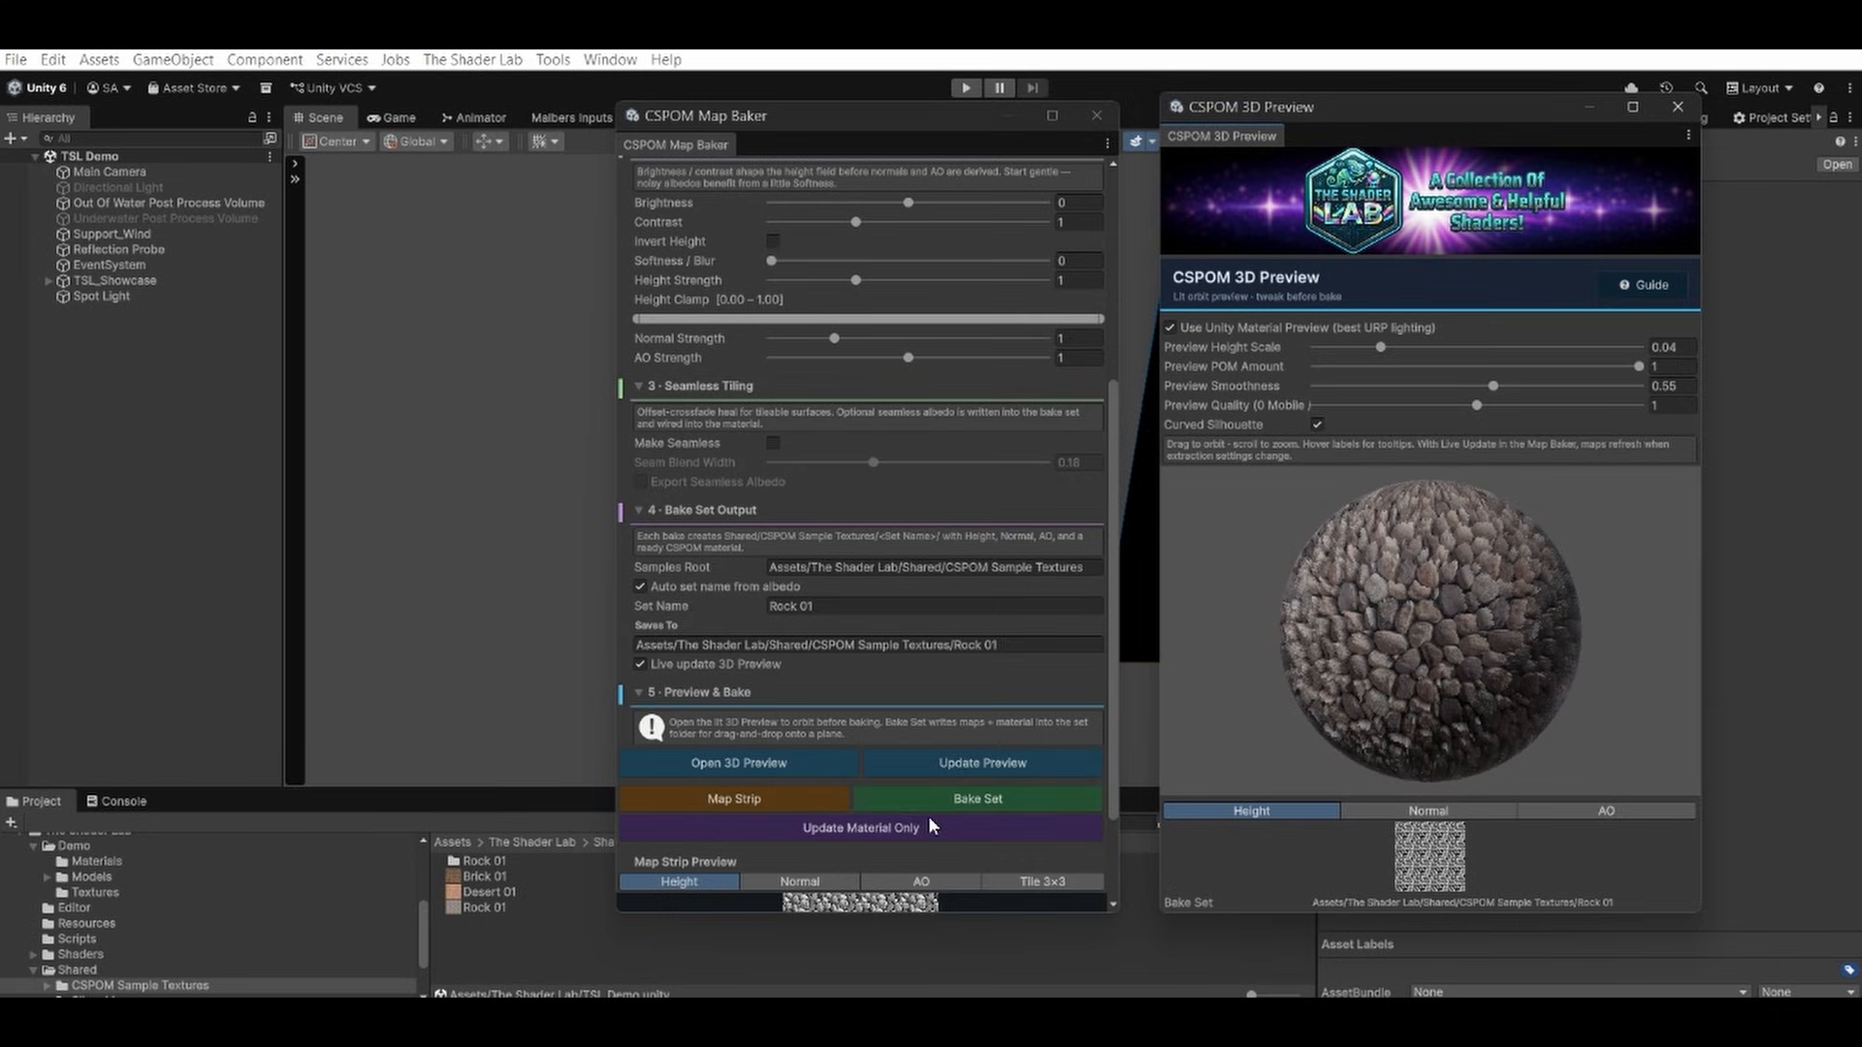
Examine the Normal, AO, Tile 3×3 and Height map strip previews of the rock texture.
{"action": "scroll", "coordinate": [956, 766], "scroll_direction": "down", "scroll_amount": 3}
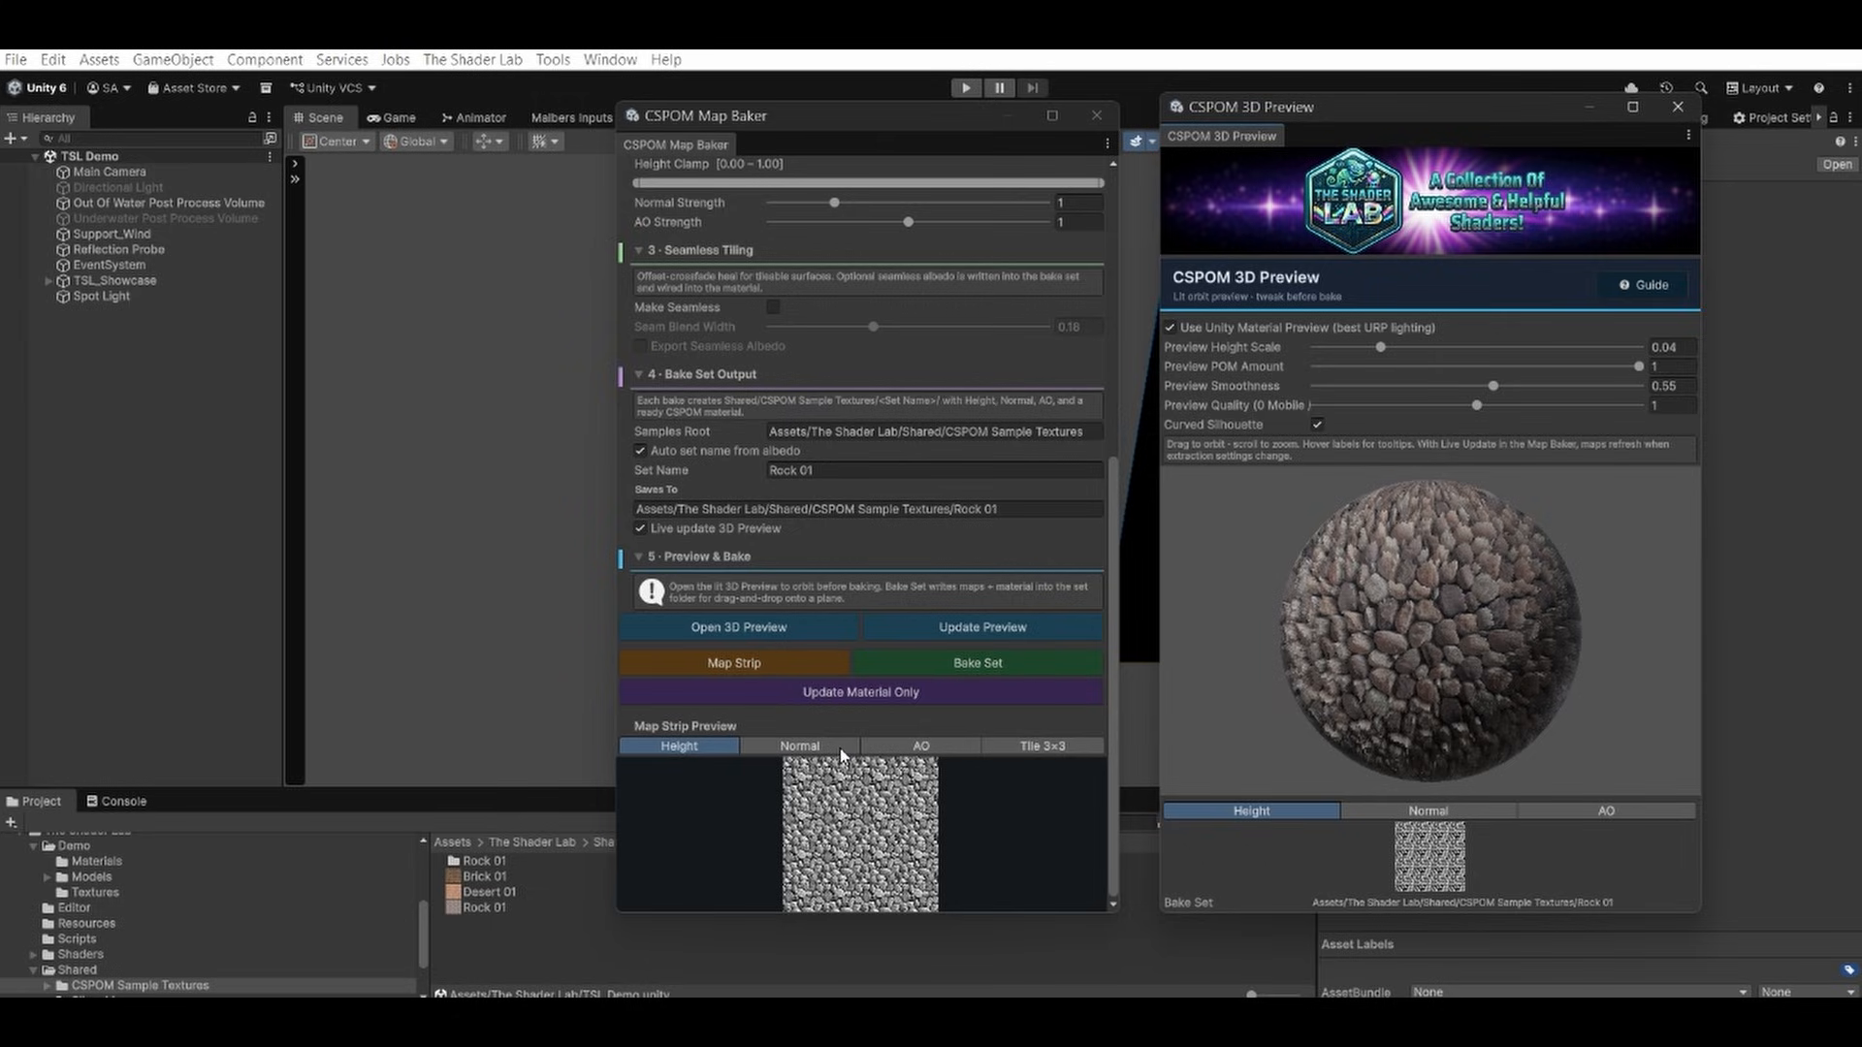
{"action": "left_click", "coordinate": [802, 746]}
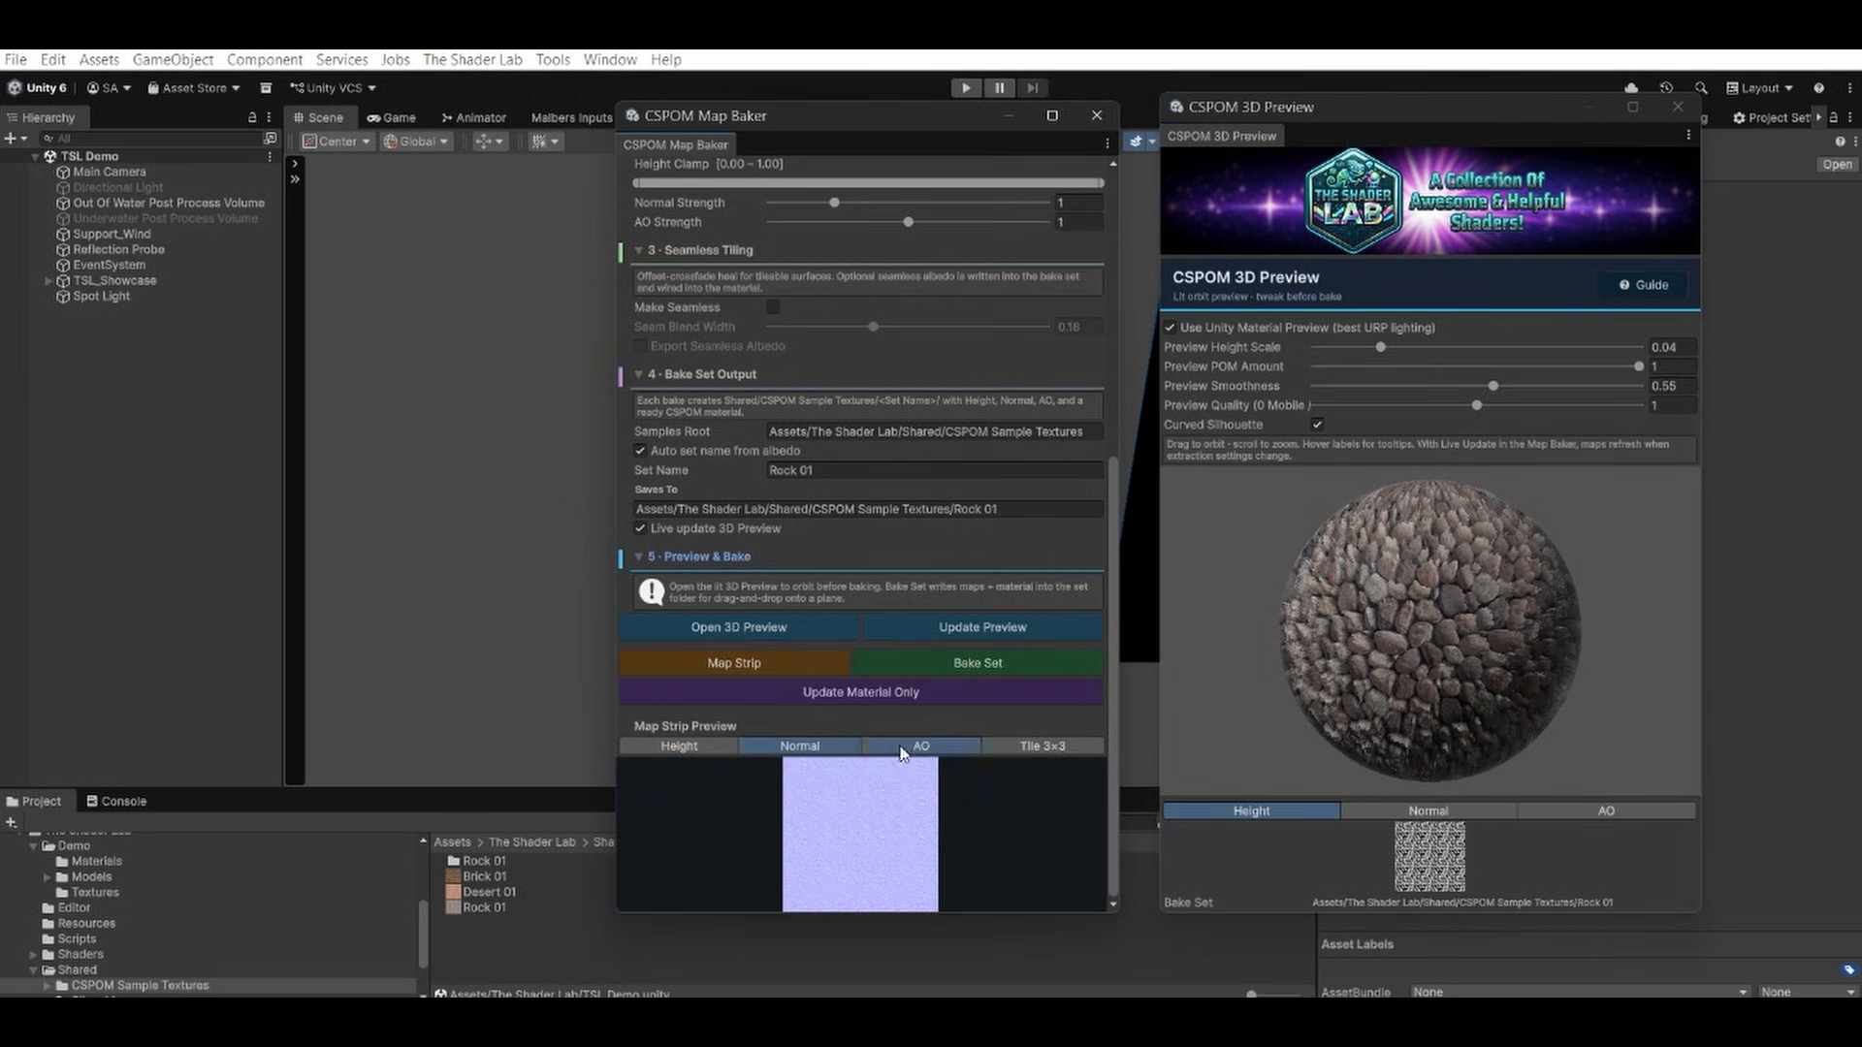
{"action": "left_click", "coordinate": [904, 747]}
{"action": "left_click", "coordinate": [1063, 747]}
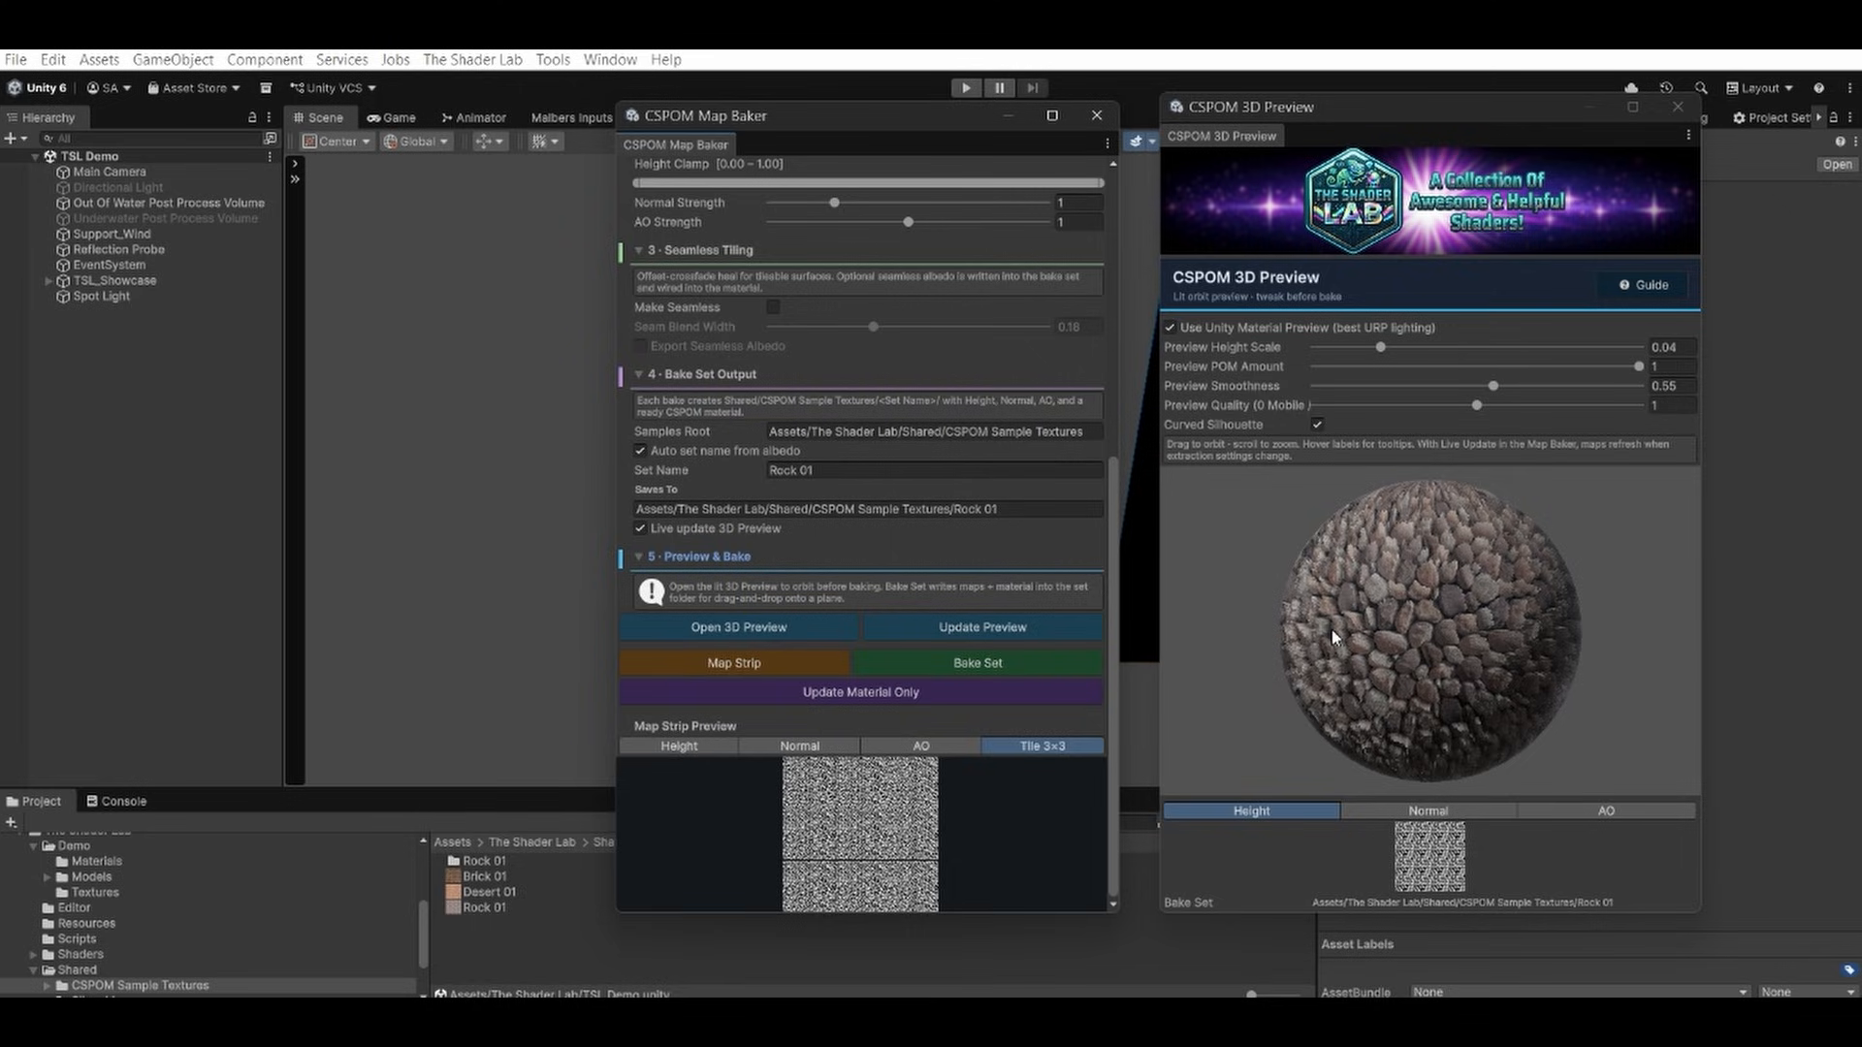
{"action": "left_click", "coordinate": [679, 746]}
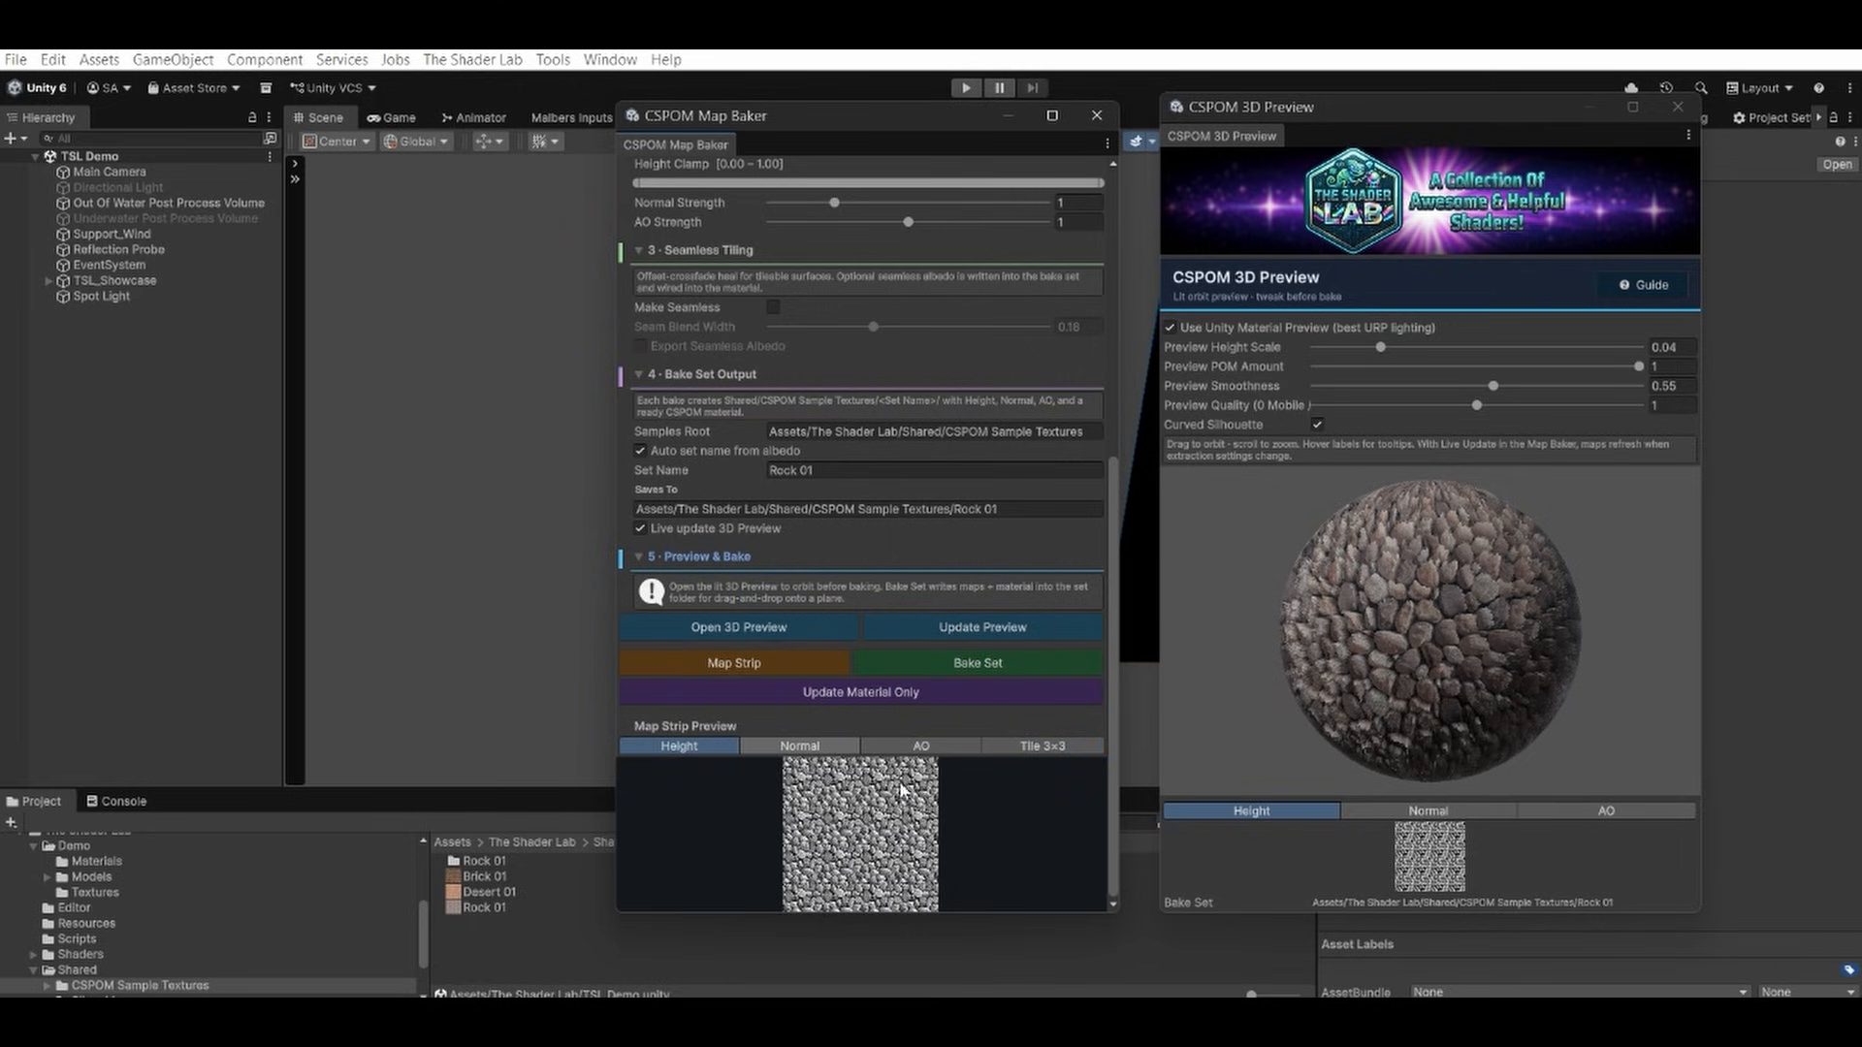
{"action": "scroll", "coordinate": [875, 625], "scroll_direction": "up", "scroll_amount": 8}
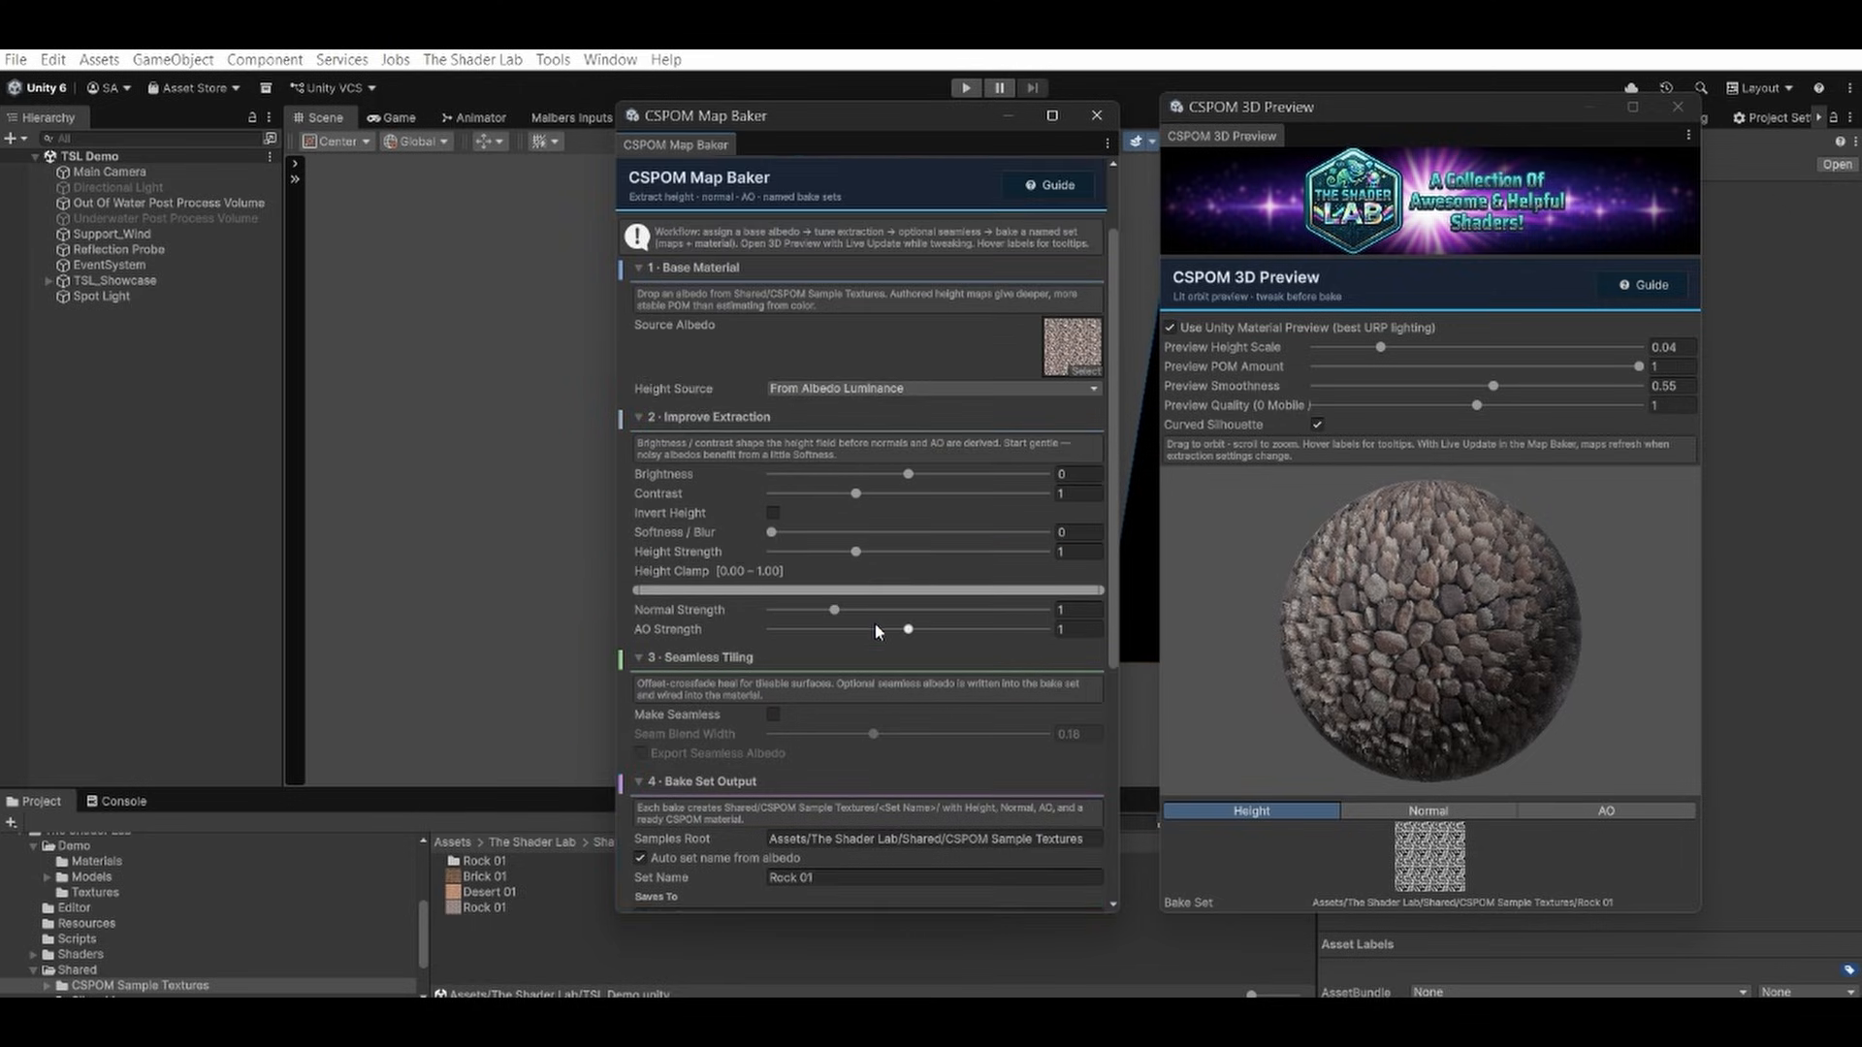
{"action": "scroll", "coordinate": [874, 624], "scroll_direction": "up", "scroll_amount": 2}
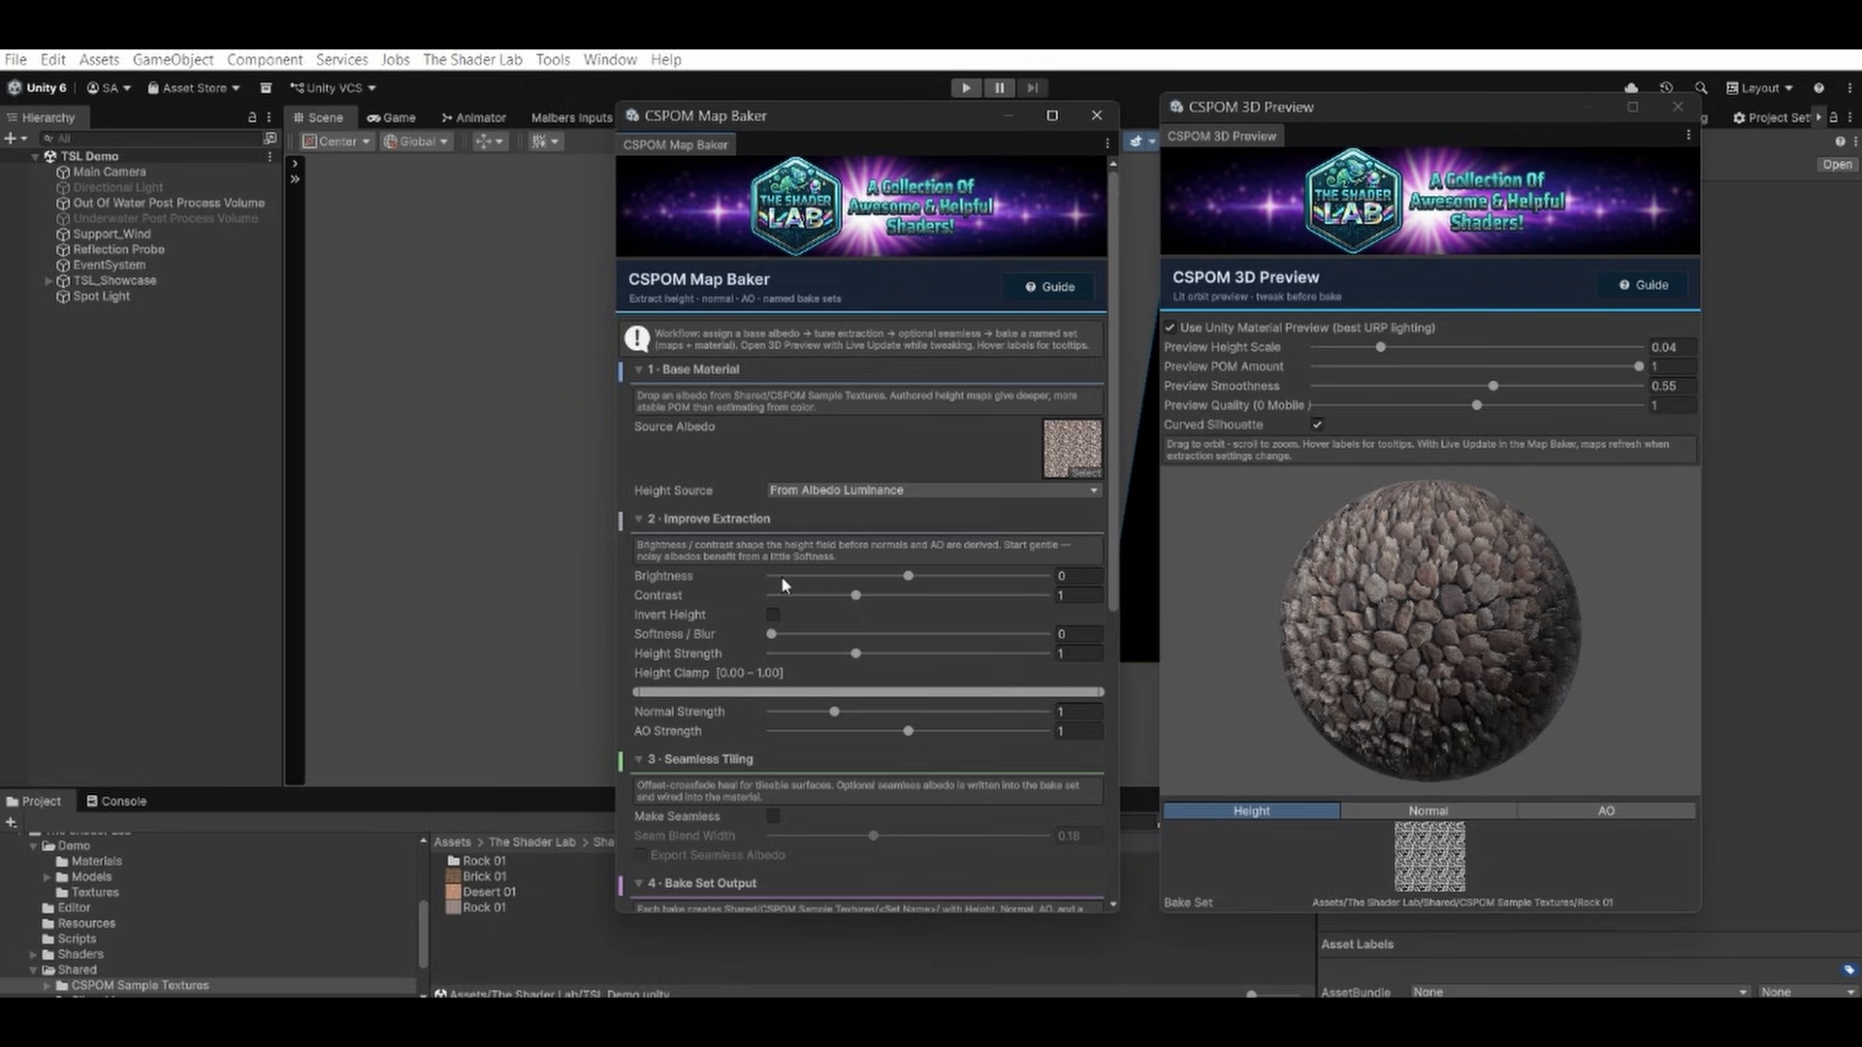
Set the rock's height extraction to brightness 0.17 and contrast 2.13, and check the relief on the 3D preview sphere.
{"action": "left_click_drag", "start_coordinate": [908, 576], "coordinate": [819, 580]}
{"action": "left_click_drag", "start_coordinate": [816, 574], "coordinate": [1187, 586]}
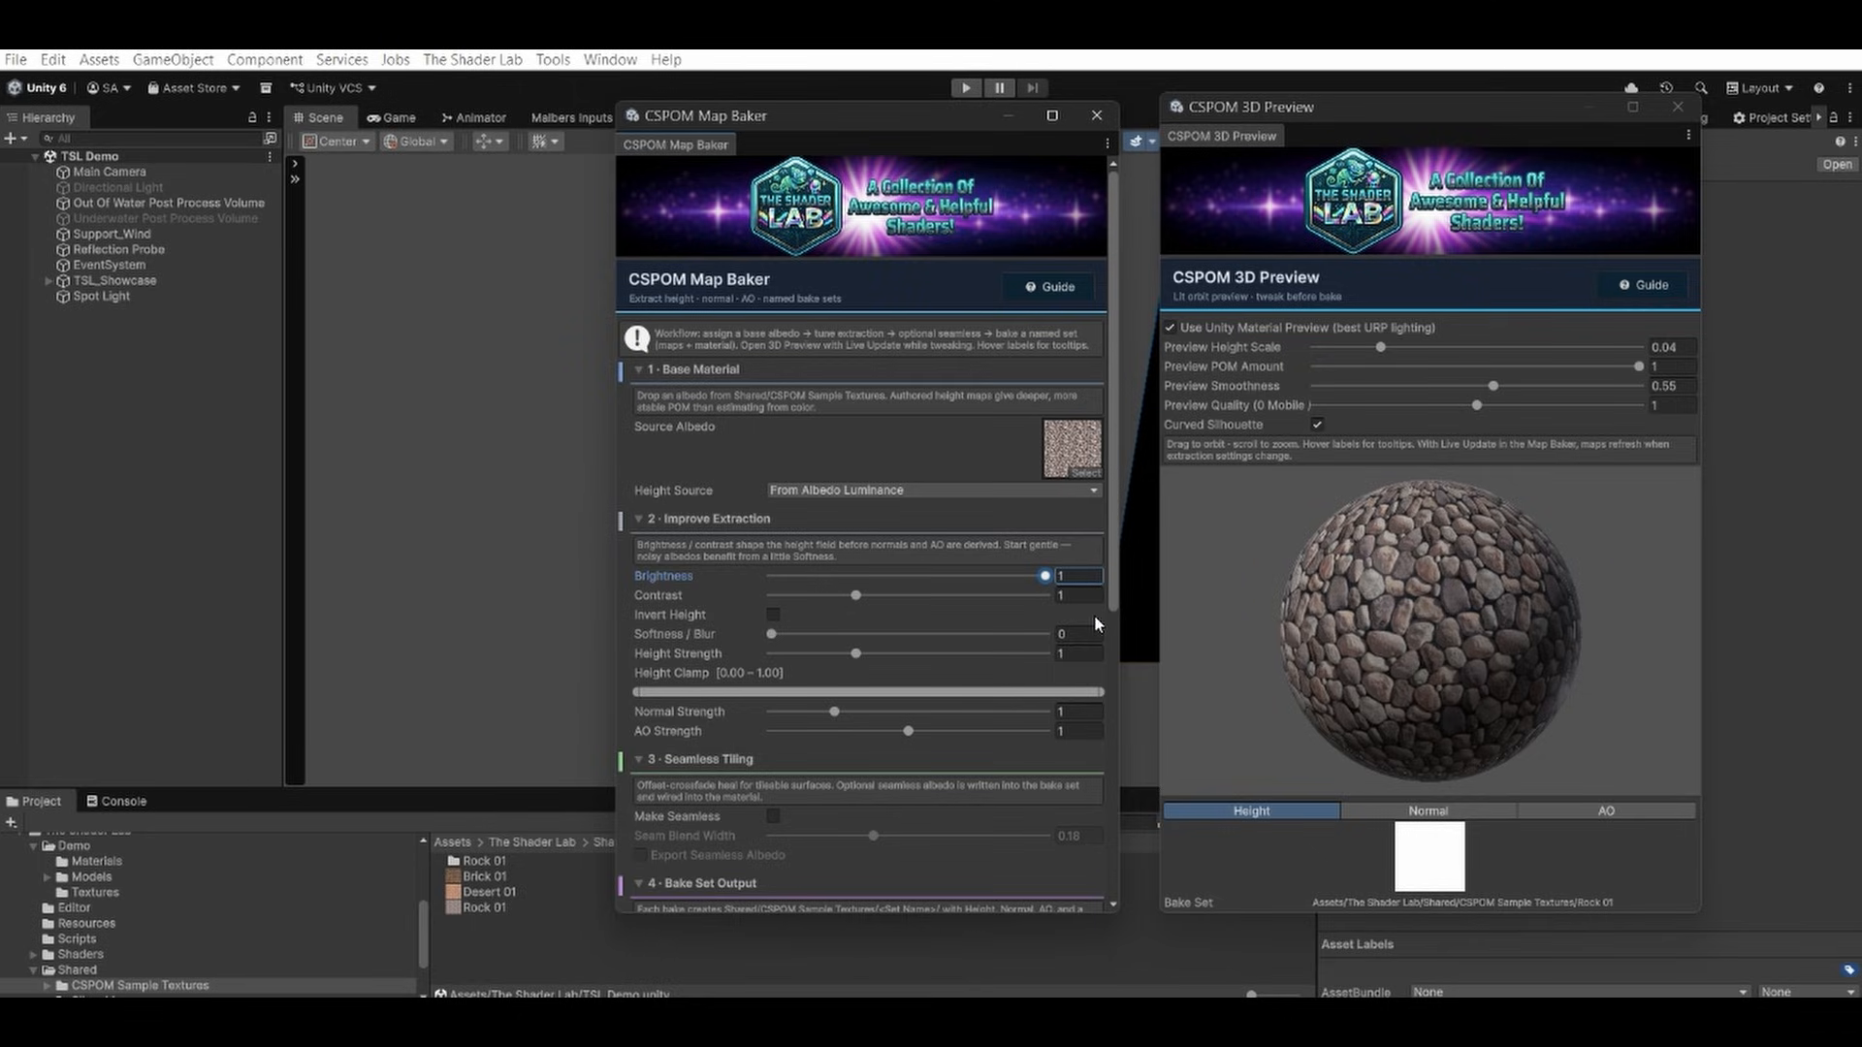
{"action": "left_click_drag", "start_coordinate": [855, 595], "coordinate": [934, 580]}
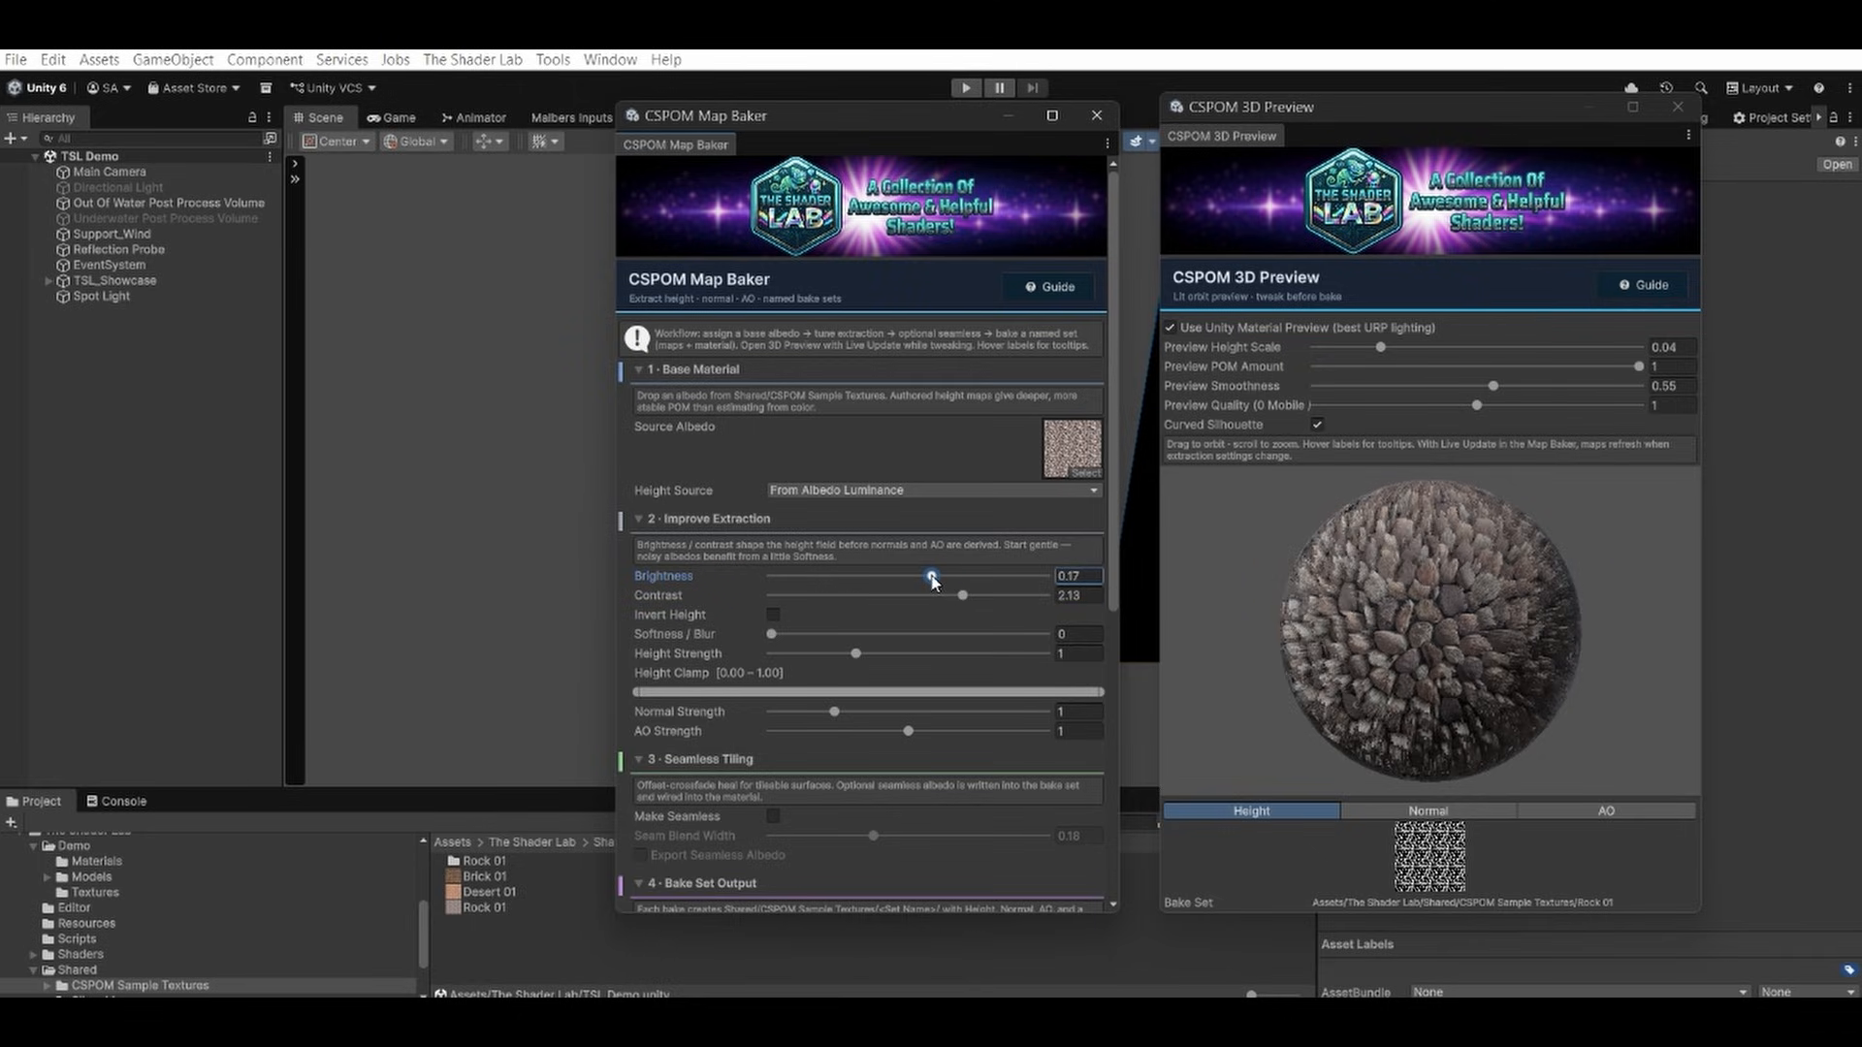
{"action": "mouse_move", "coordinate": [1315, 648]}
{"action": "left_mouse_down"}
{"action": "mouse_move", "coordinate": [1171, 669]}
{"action": "mouse_move", "coordinate": [1327, 655]}
{"action": "left_mouse_up"}
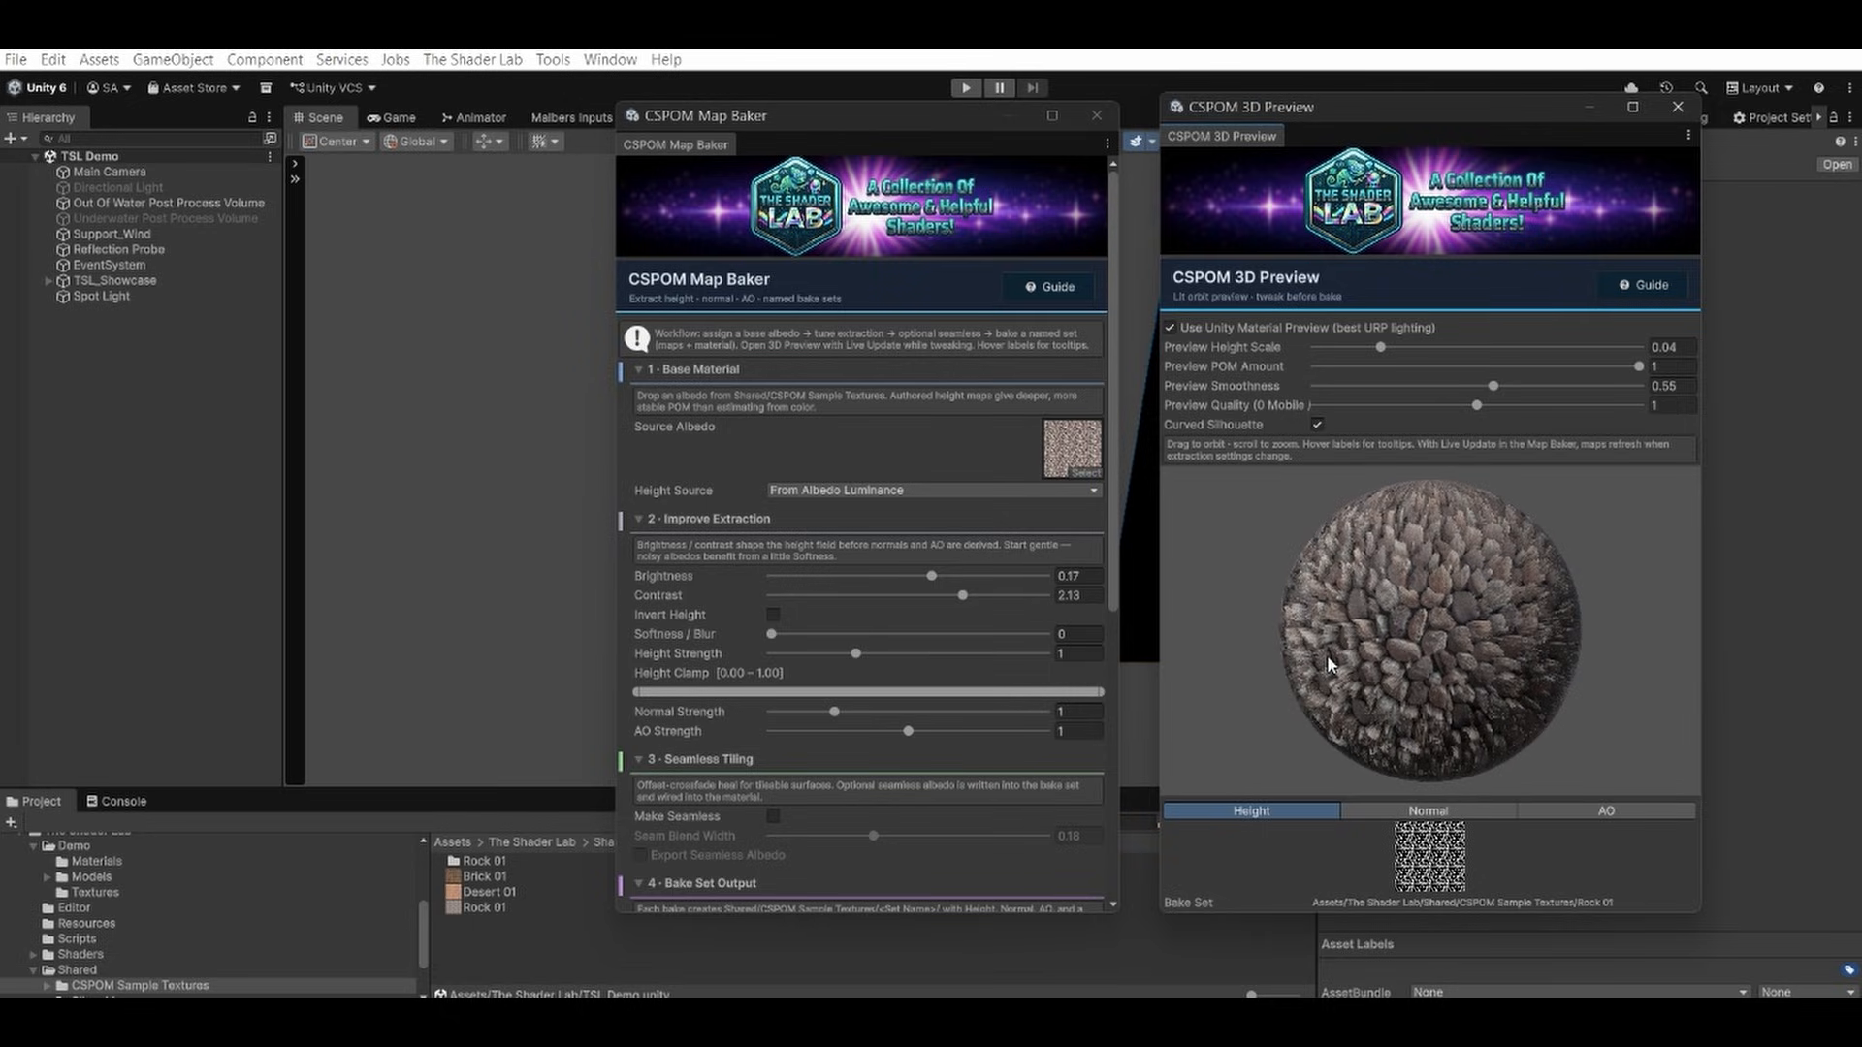
{"action": "scroll", "coordinate": [904, 741], "scroll_direction": "down", "scroll_amount": 10}
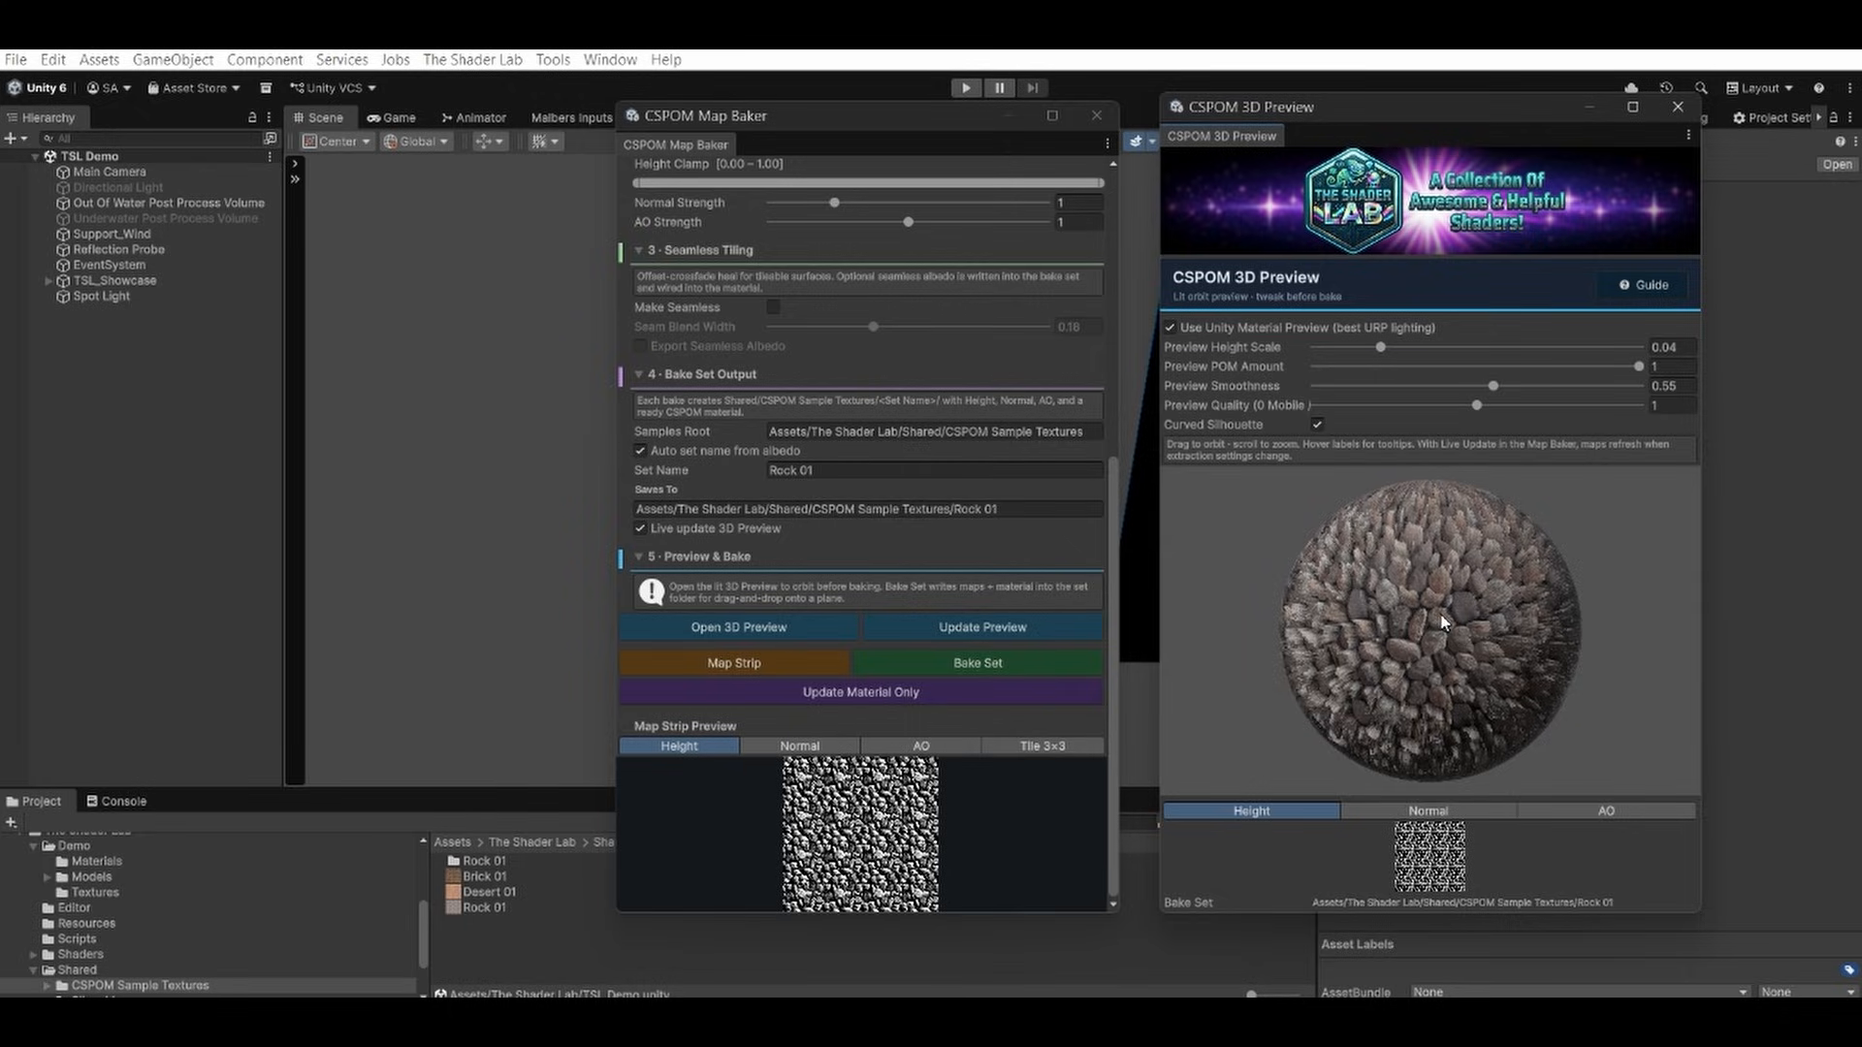
{"action": "left_click_drag", "start_coordinate": [1493, 543], "coordinate": [1446, 539]}
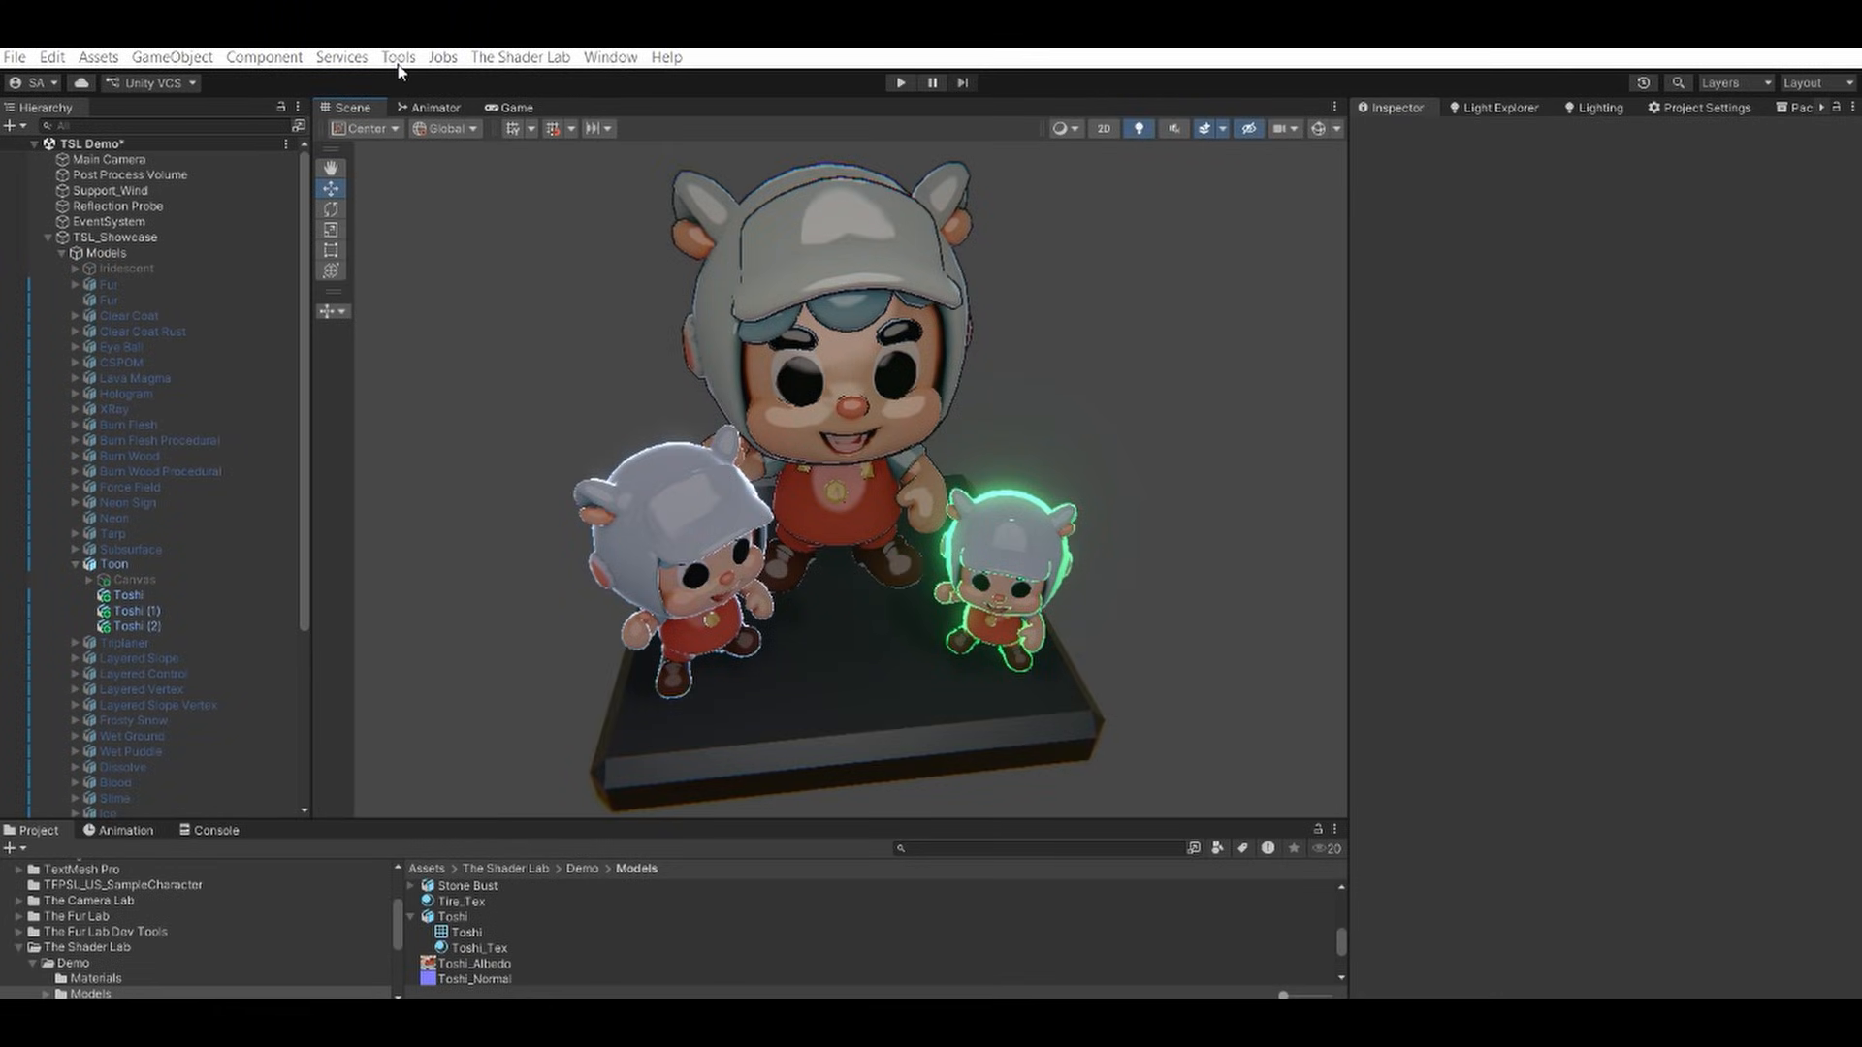
Open the Toon Outline Normals Baker beside the Toshi figures and review its source, import and bake settings.
{"action": "left_click", "coordinate": [397, 58]}
{"action": "mouse_move", "coordinate": [432, 183]}
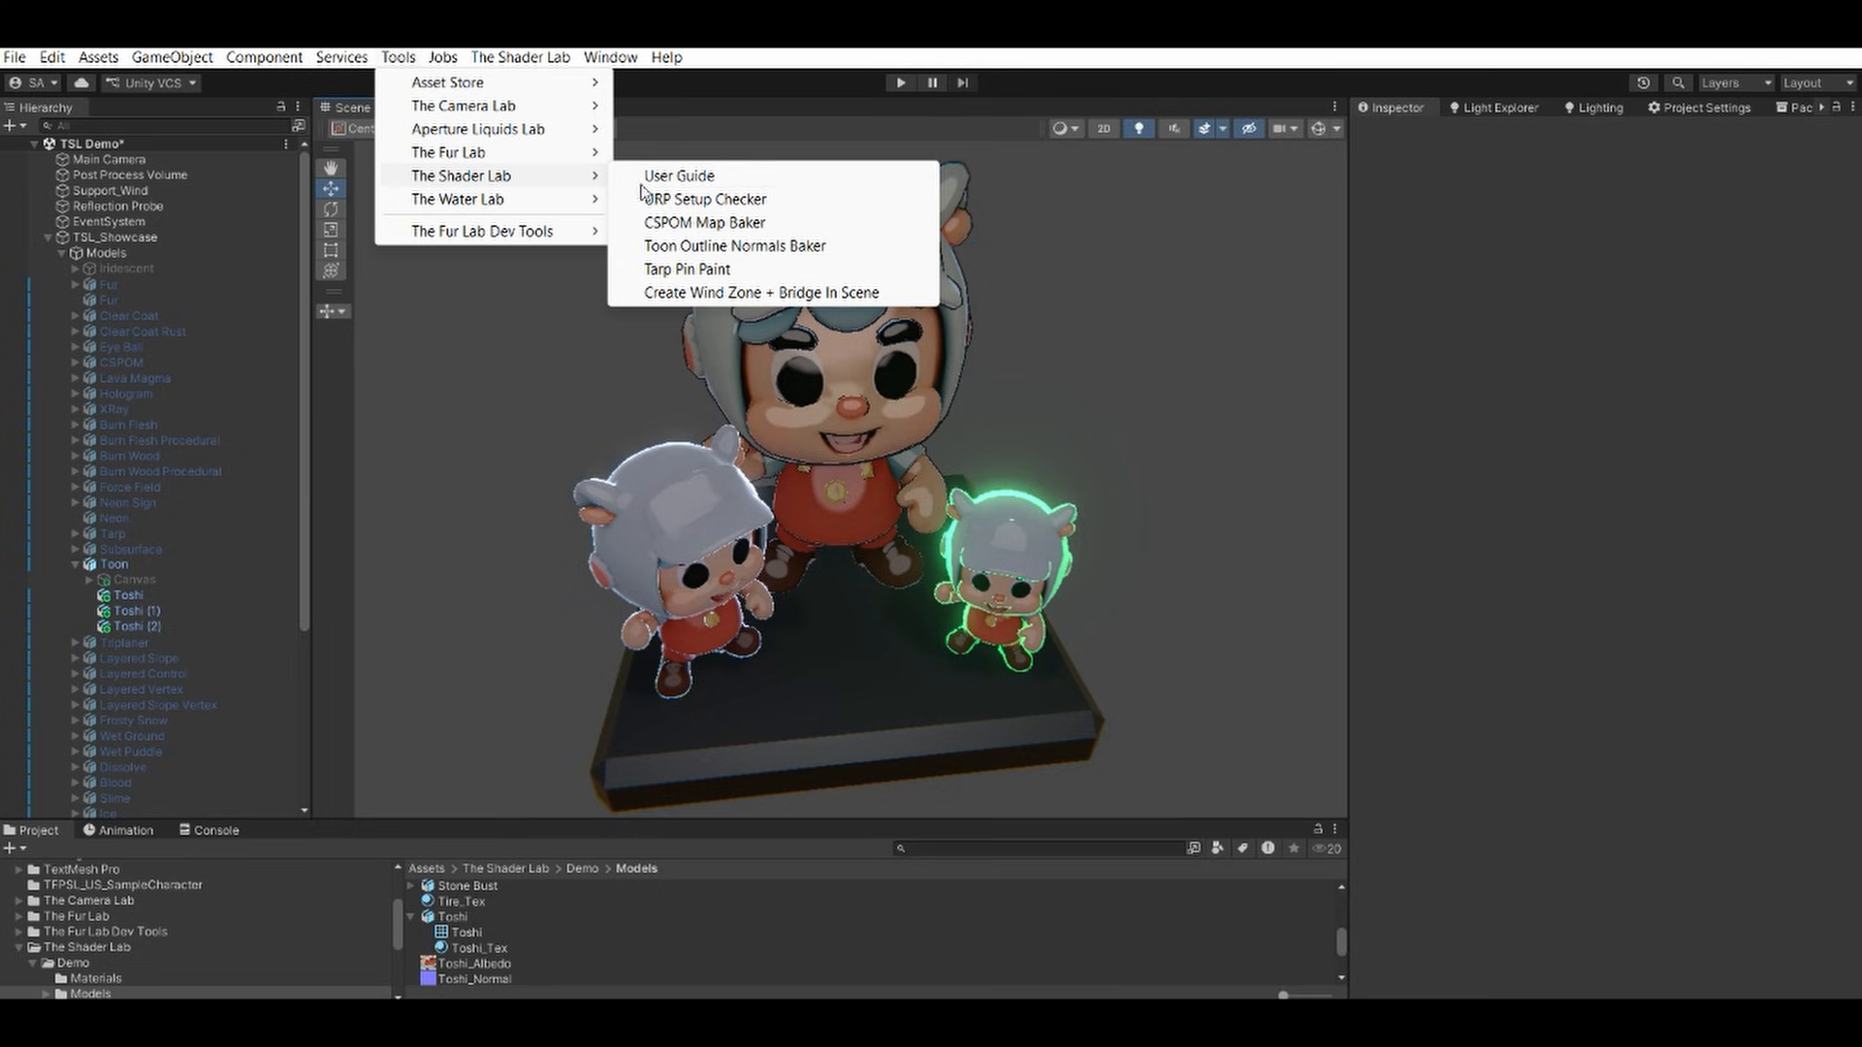
{"action": "left_click", "coordinate": [713, 247]}
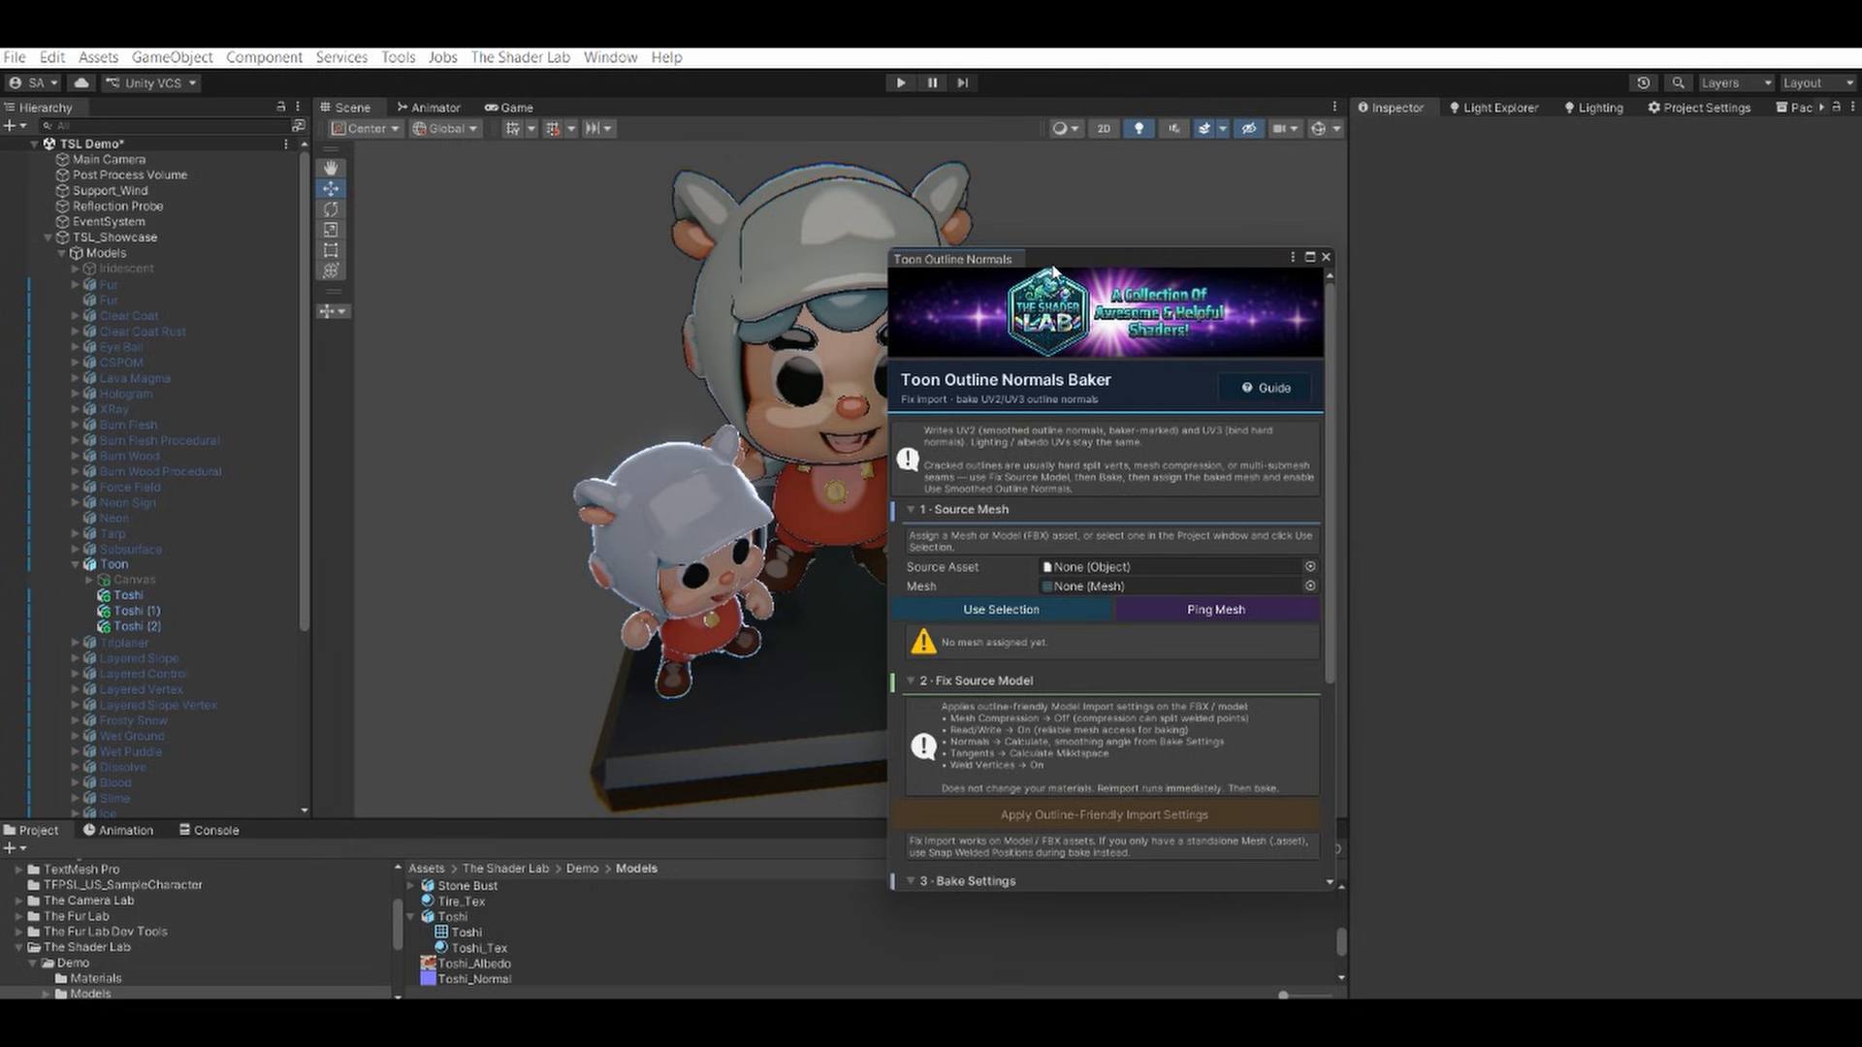
{"action": "left_click_drag", "start_coordinate": [1051, 271], "coordinate": [1216, 219]}
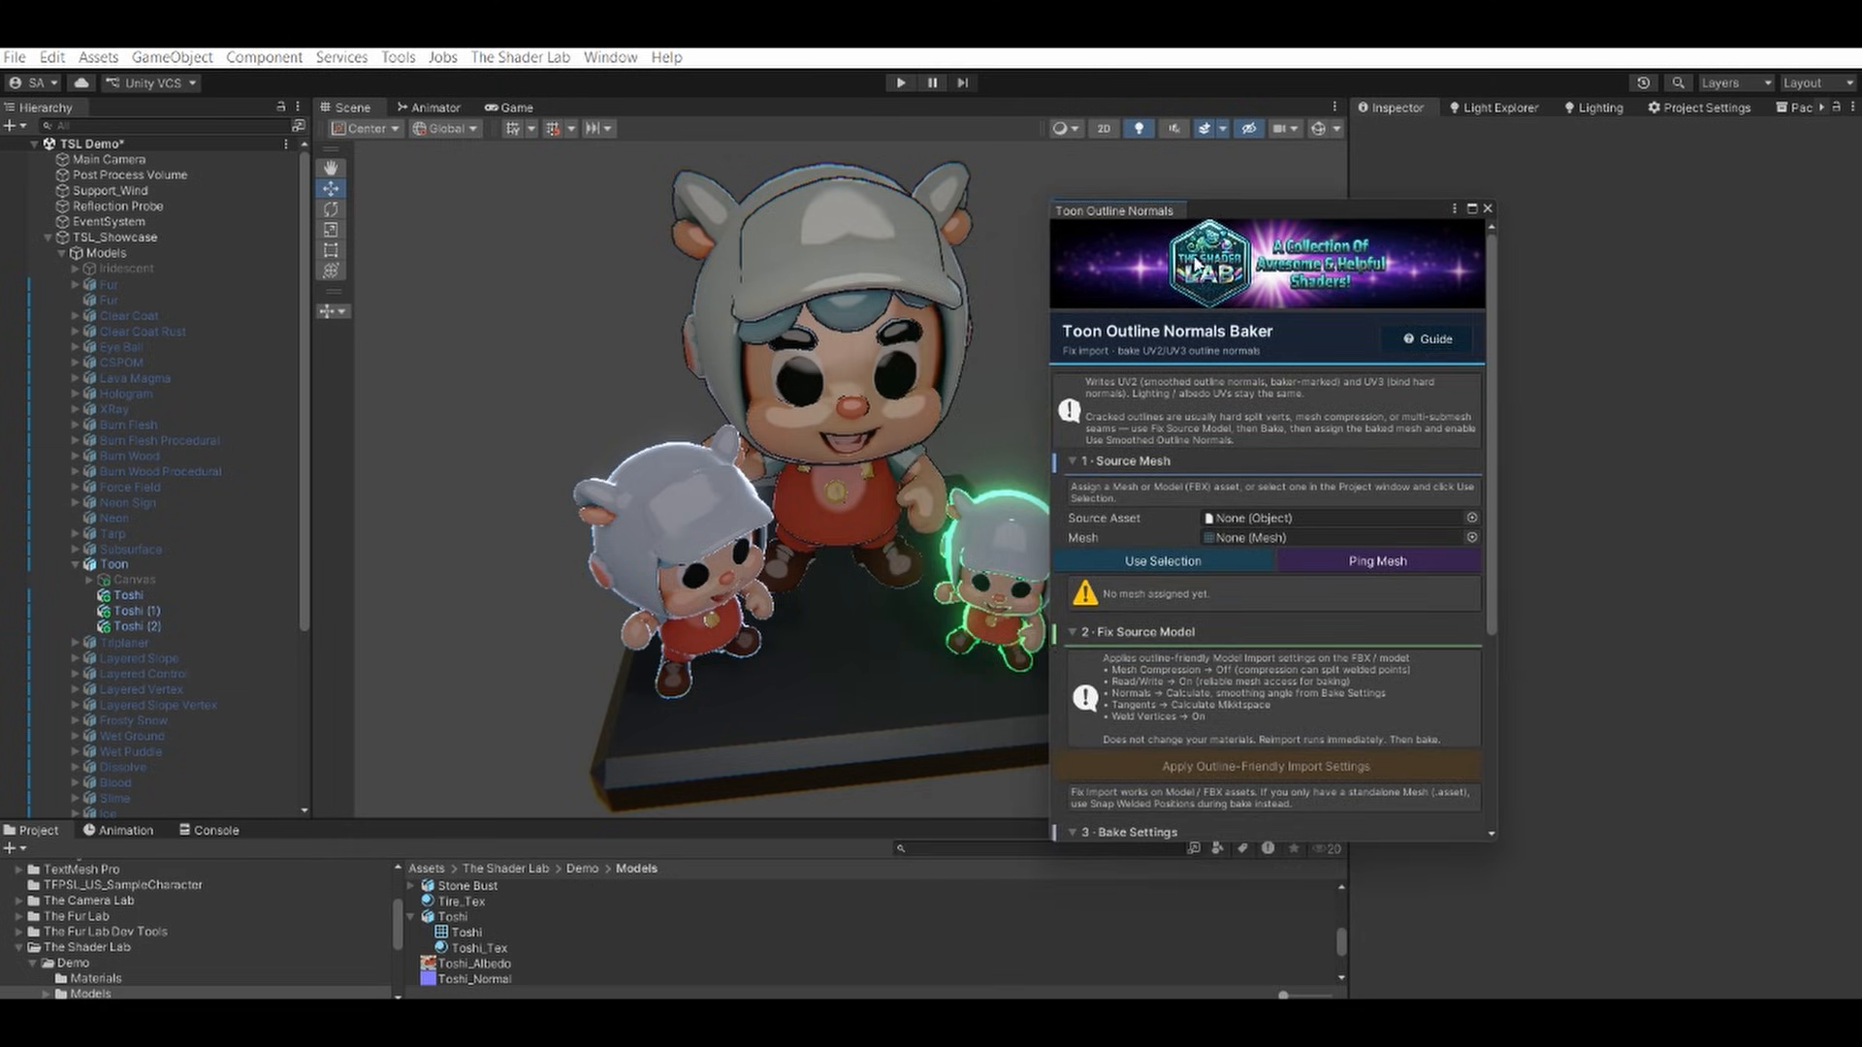
{"action": "scroll", "coordinate": [1207, 645], "scroll_direction": "down", "scroll_amount": 3}
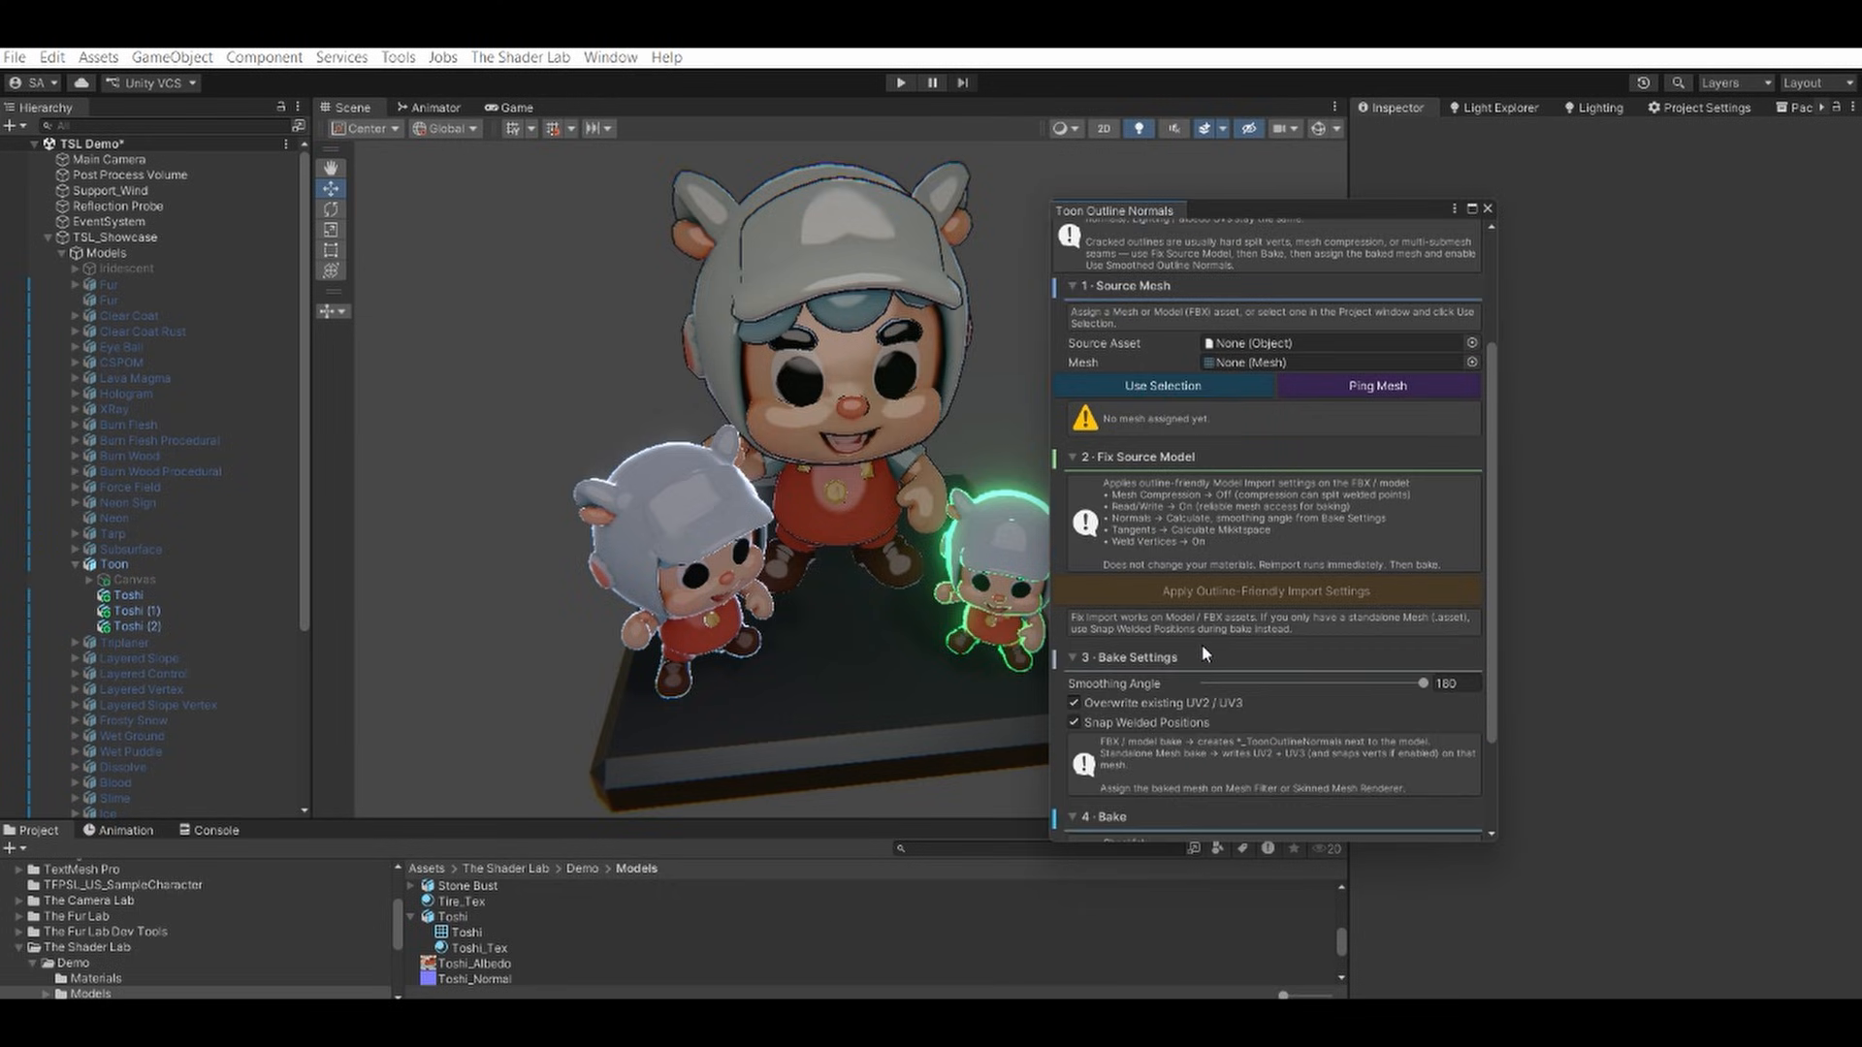
{"action": "scroll", "coordinate": [1181, 590], "scroll_direction": "up", "scroll_amount": 3}
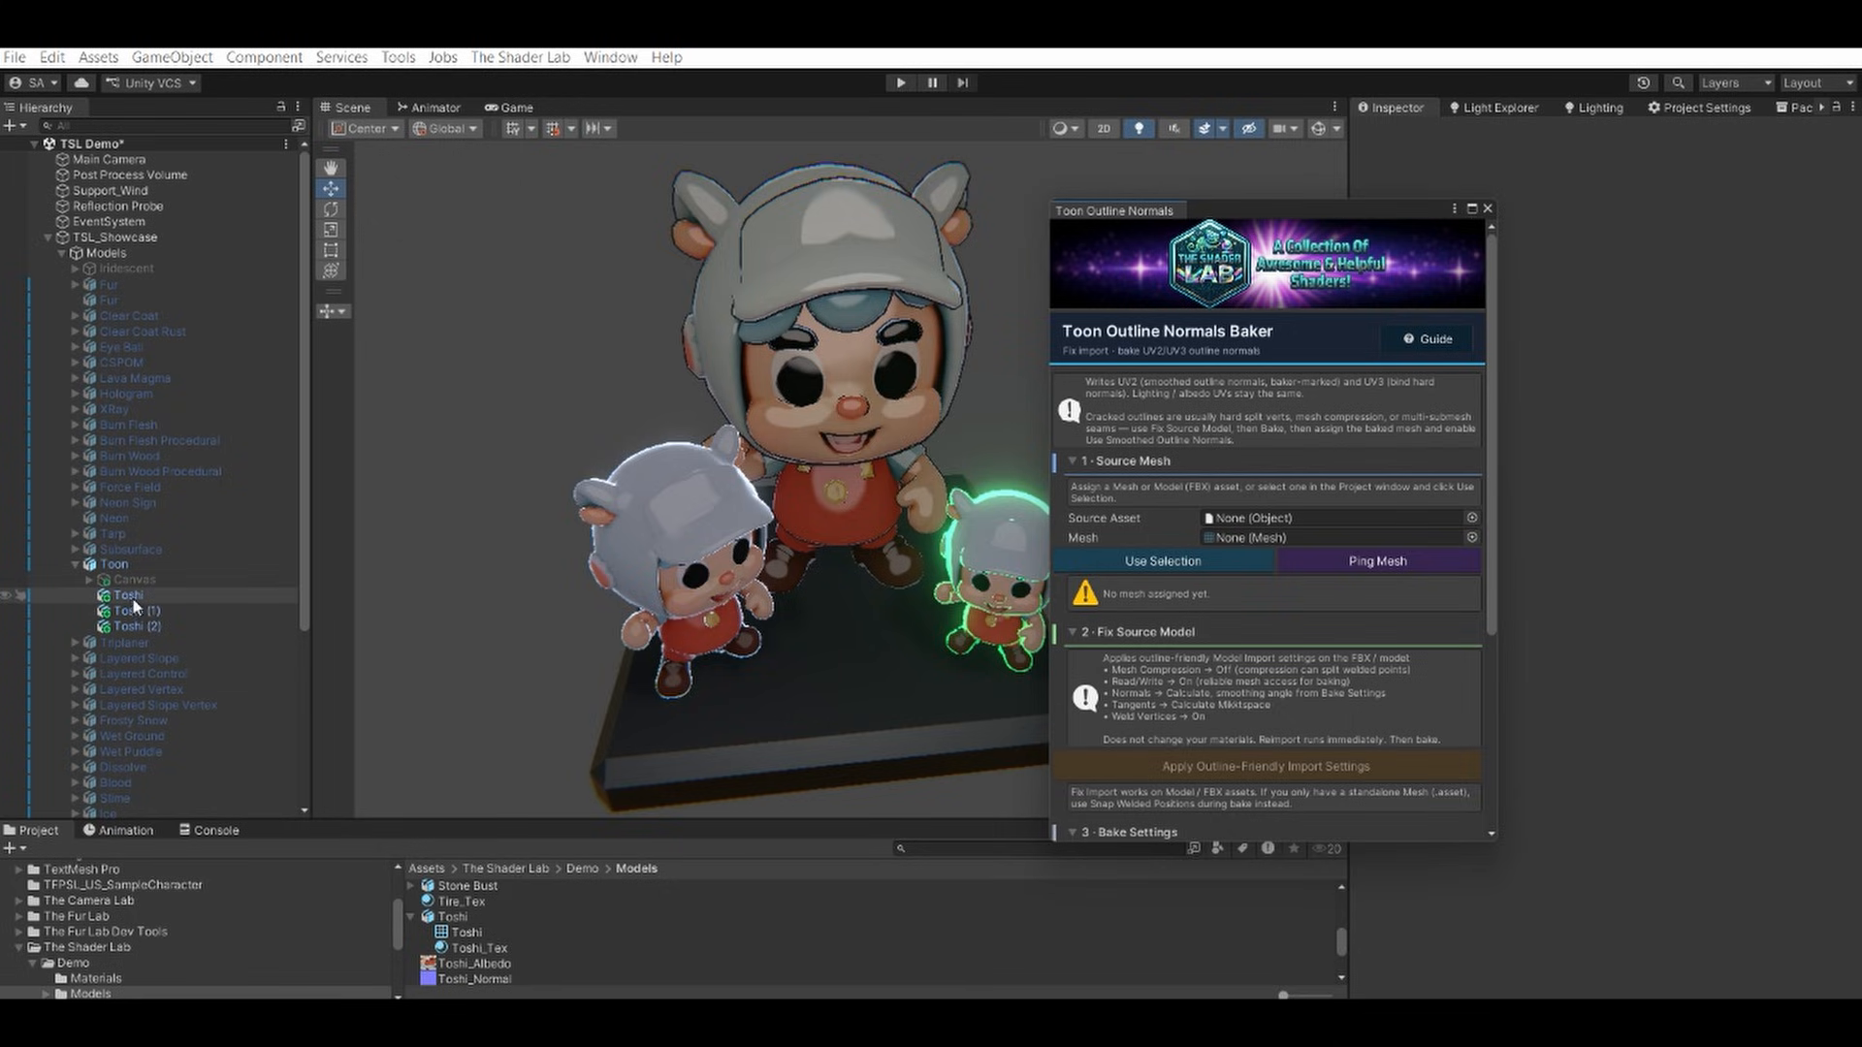
Assign the Toshi mesh from the Models folder as the baker's source mesh.
{"action": "left_click_drag", "start_coordinate": [131, 599], "coordinate": [1247, 517]}
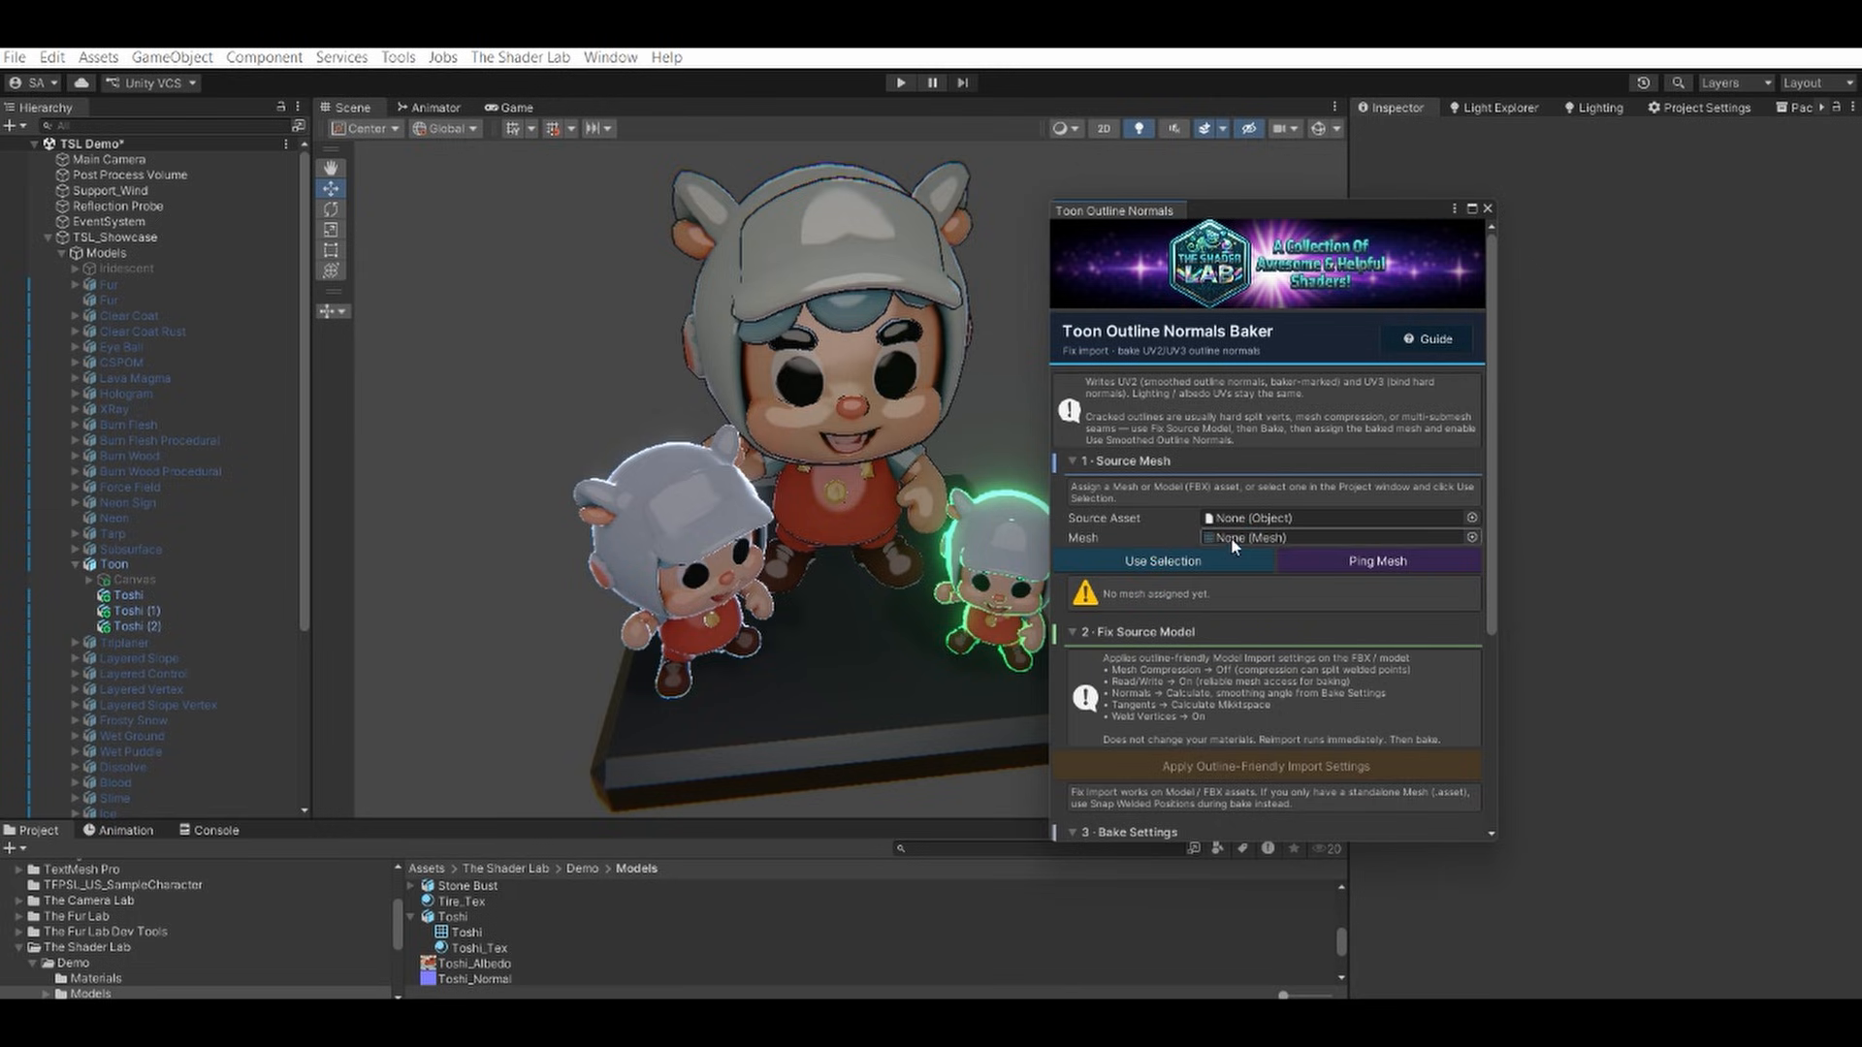
{"action": "left_click", "coordinate": [116, 594]}
{"action": "left_click", "coordinate": [468, 930]}
{"action": "left_click_drag", "start_coordinate": [468, 931], "coordinate": [1220, 535]}
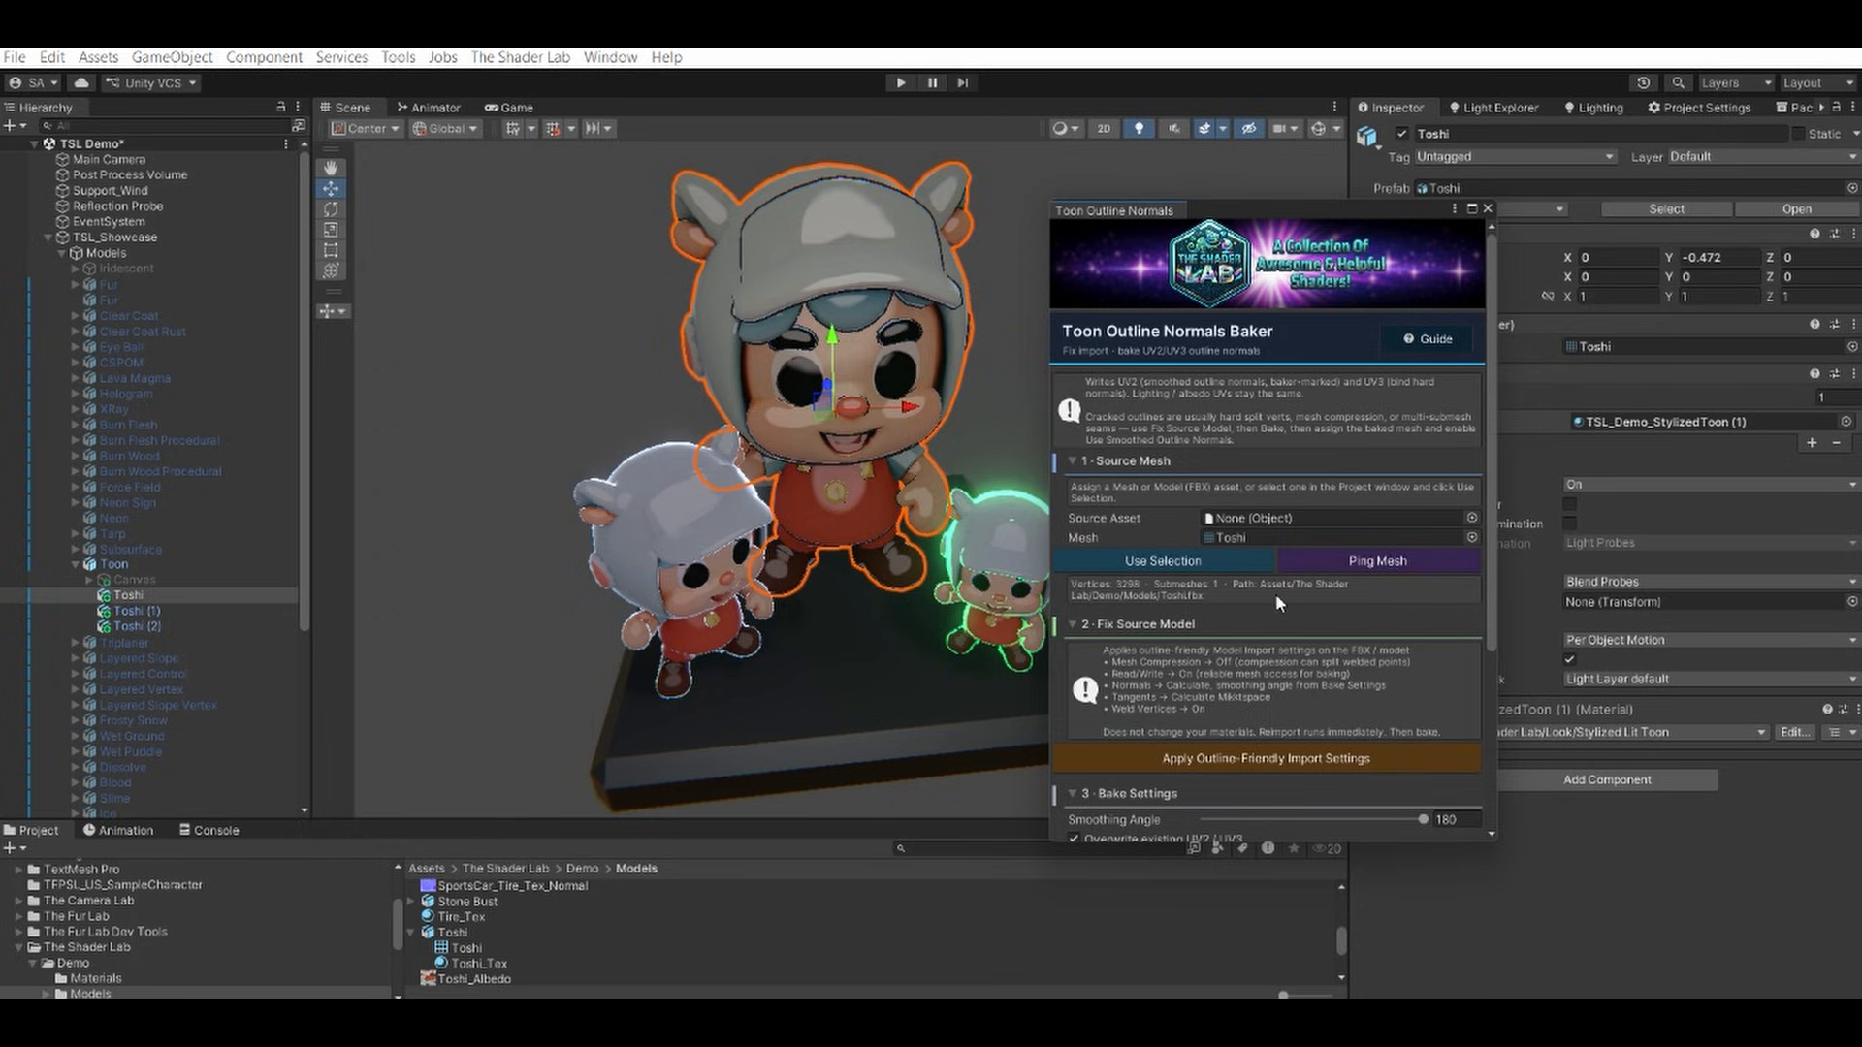
Apply the outline-friendly import settings to the Toshi source model and dismiss the notice.
{"action": "scroll", "coordinate": [1098, 669], "scroll_direction": "down", "scroll_amount": 3}
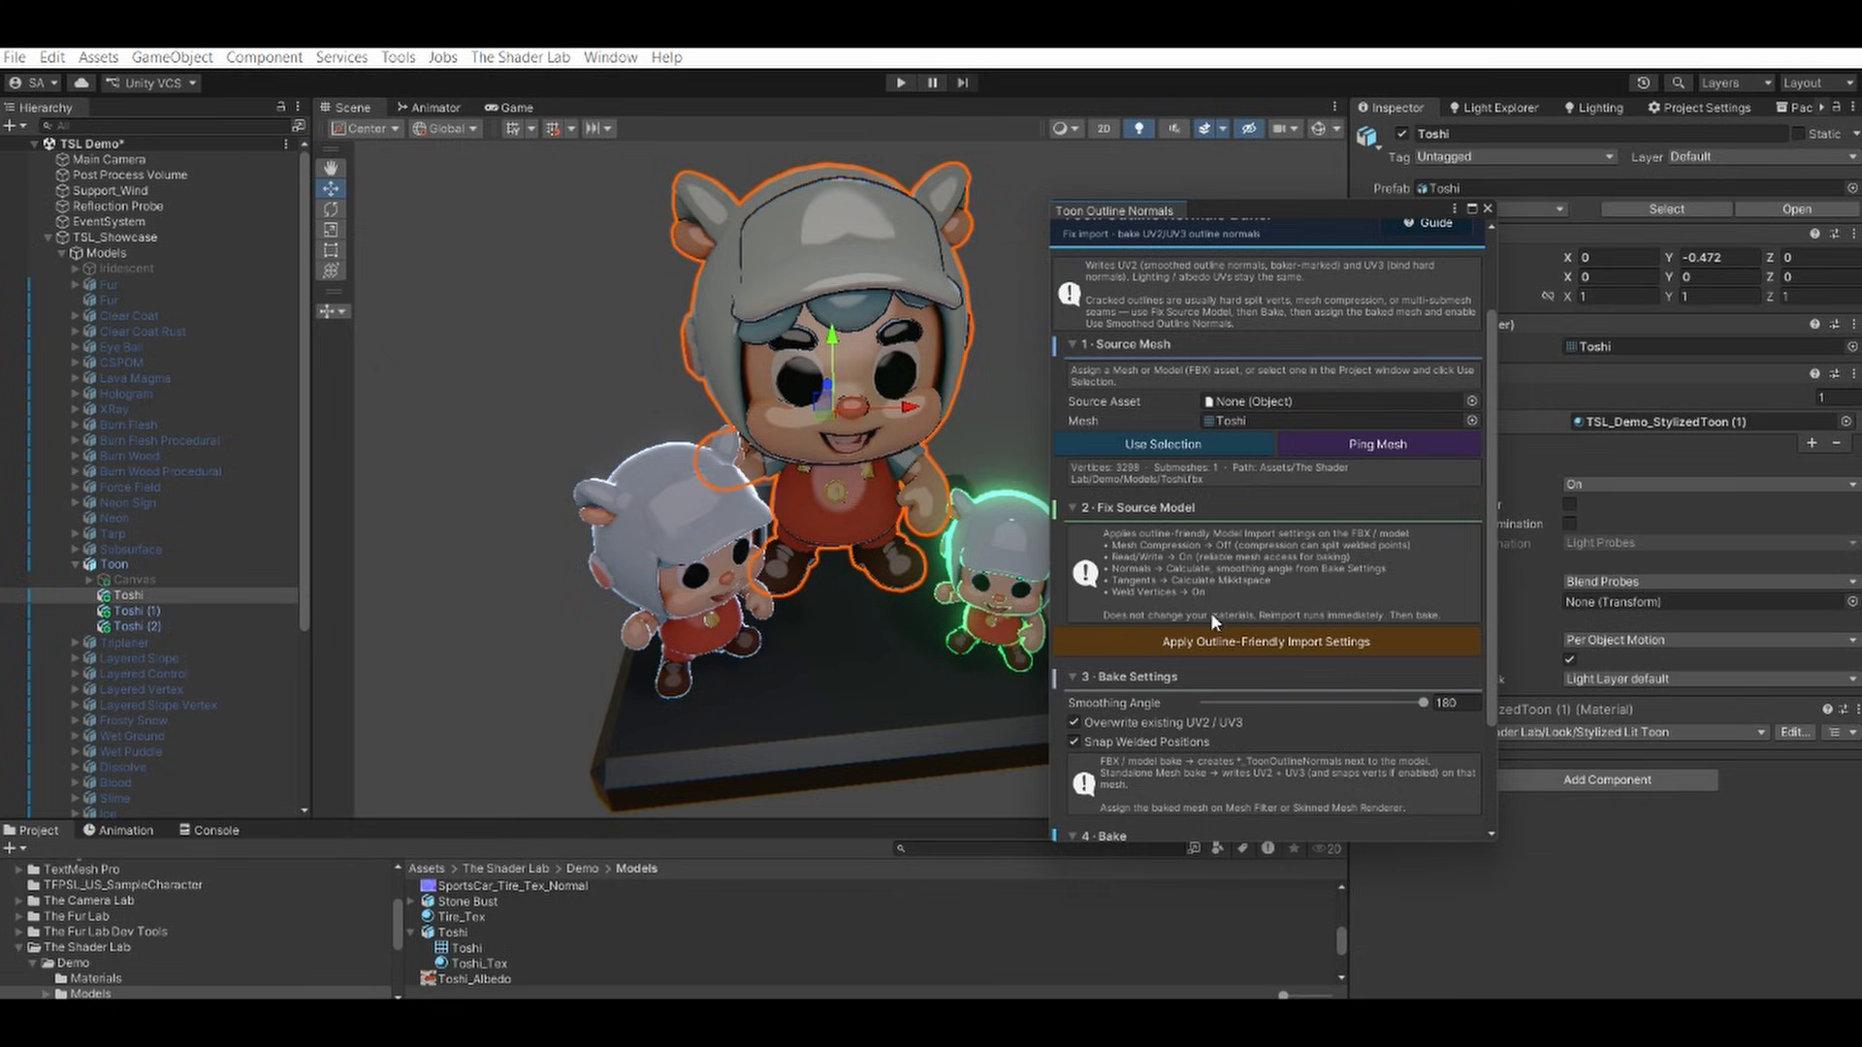
{"action": "left_click", "coordinate": [1227, 640]}
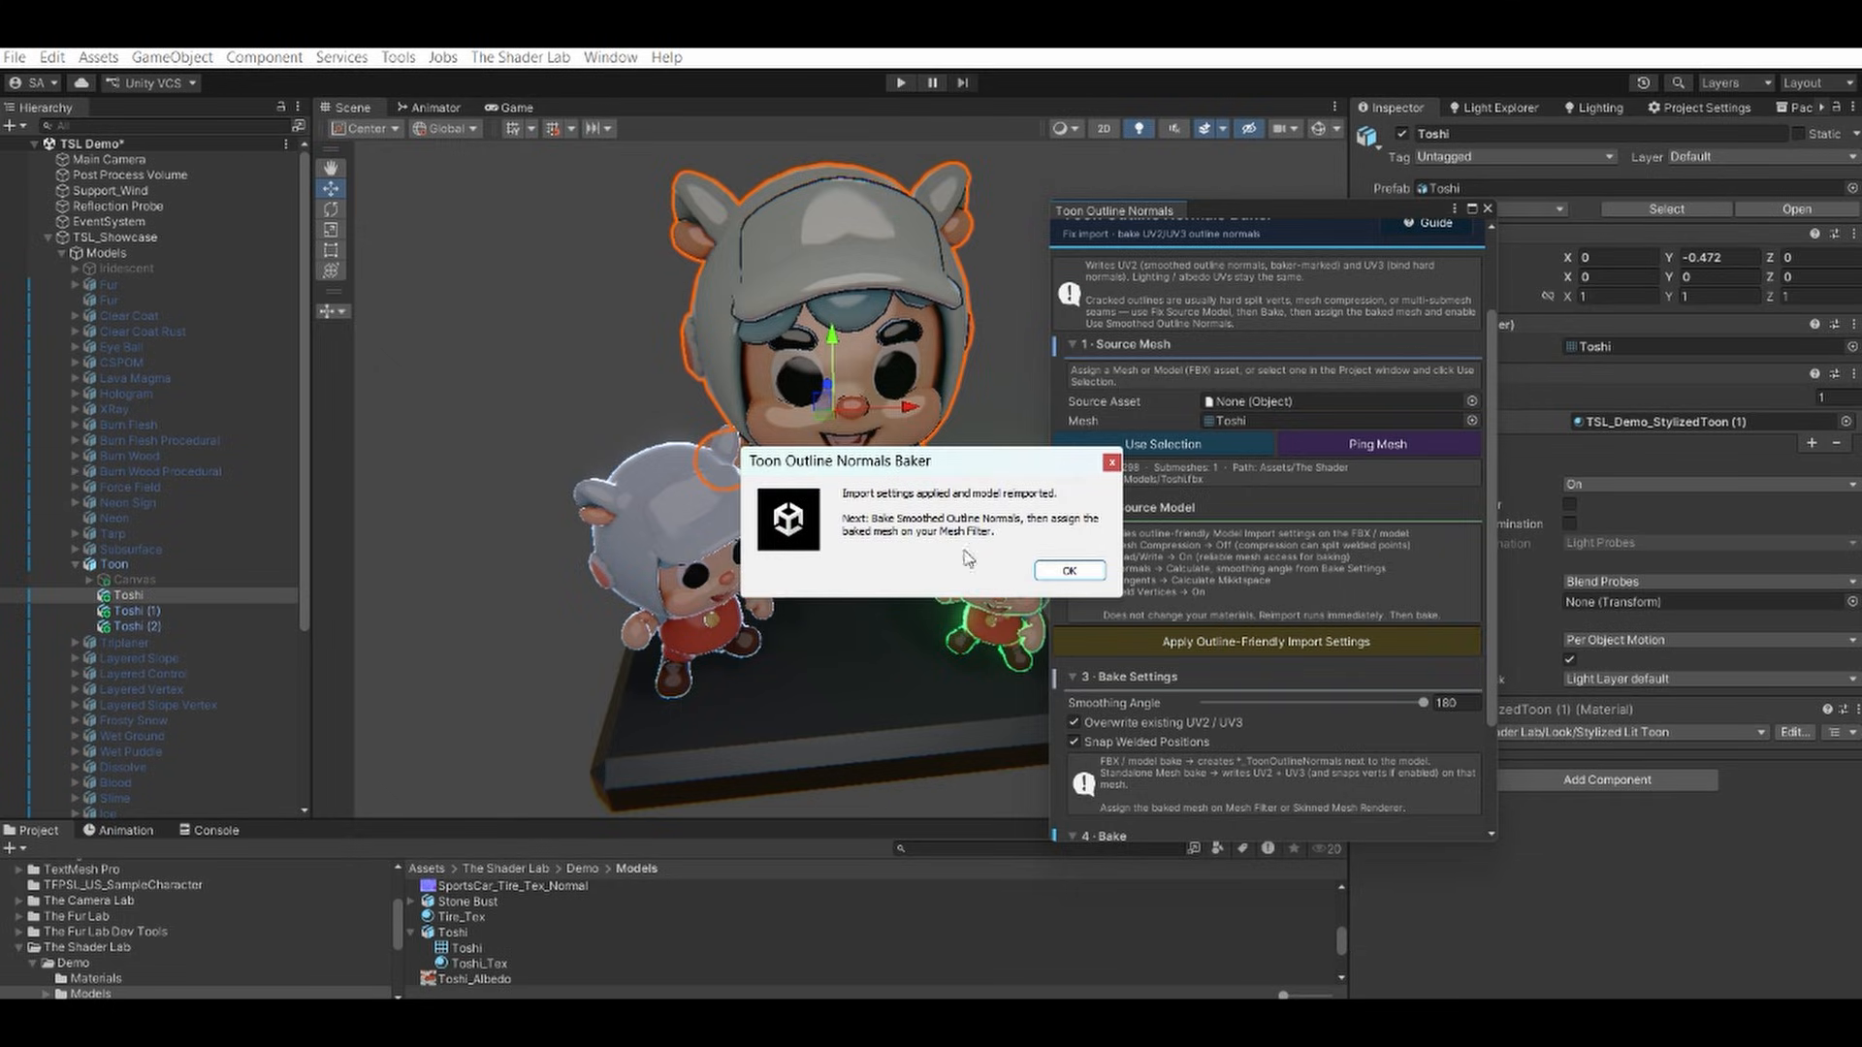
{"action": "left_click", "coordinate": [1066, 572]}
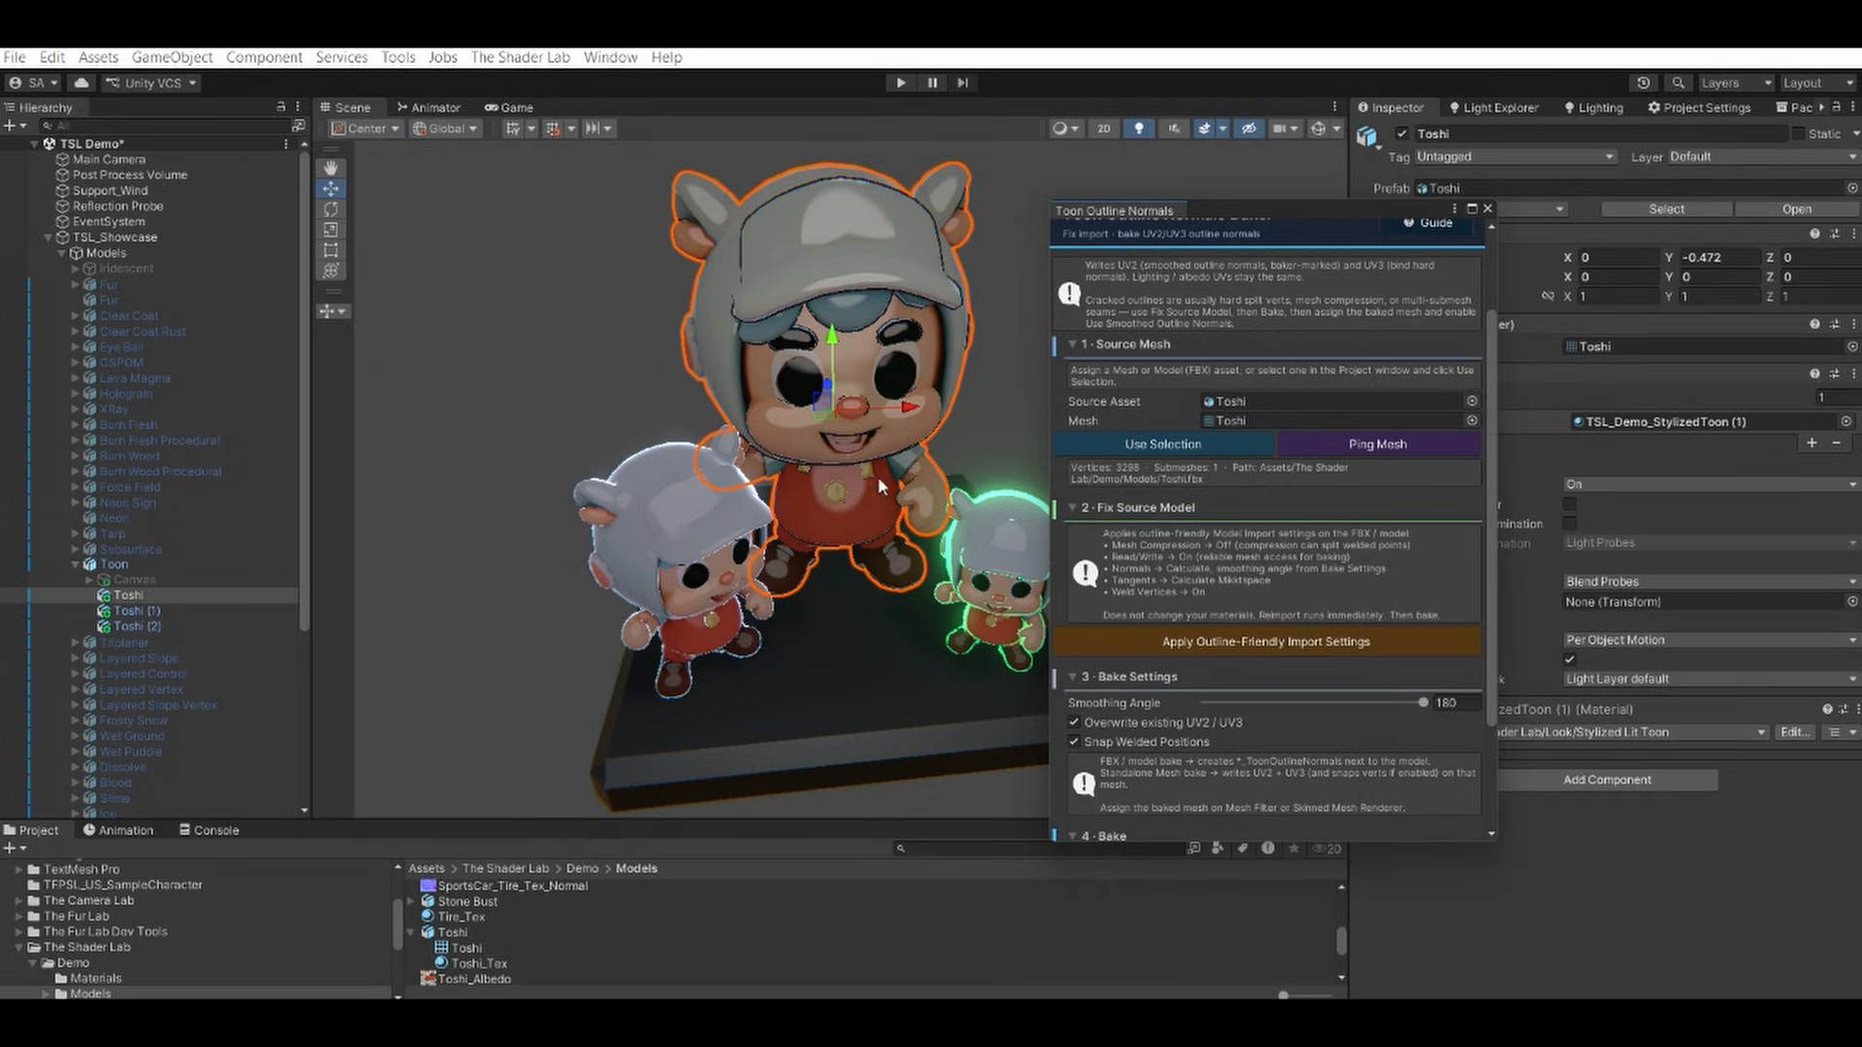
Bake smoothed outline normals for Toshi at smoothing angle 180 with overwriting and welded-position snapping on, and close the baker.
{"action": "scroll", "coordinate": [1231, 640], "scroll_direction": "down", "scroll_amount": 3}
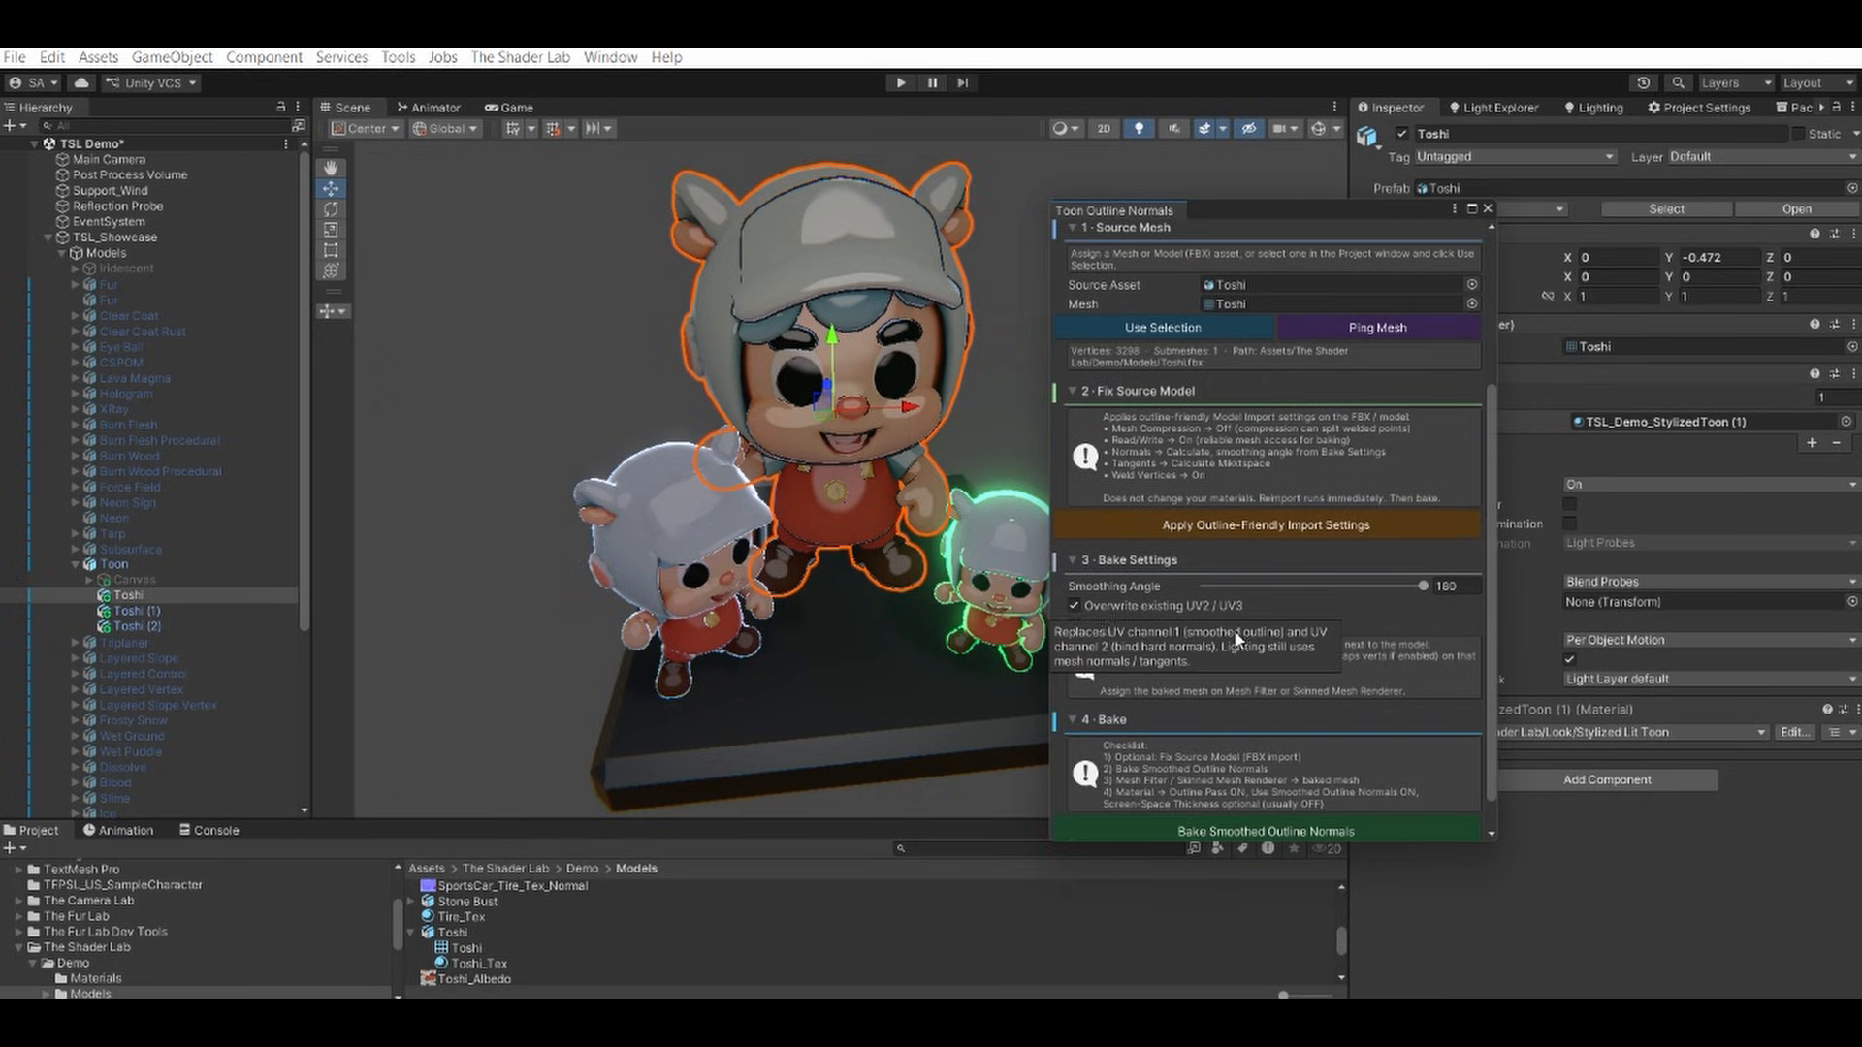
{"action": "scroll", "coordinate": [1121, 632], "scroll_direction": "down", "scroll_amount": 1}
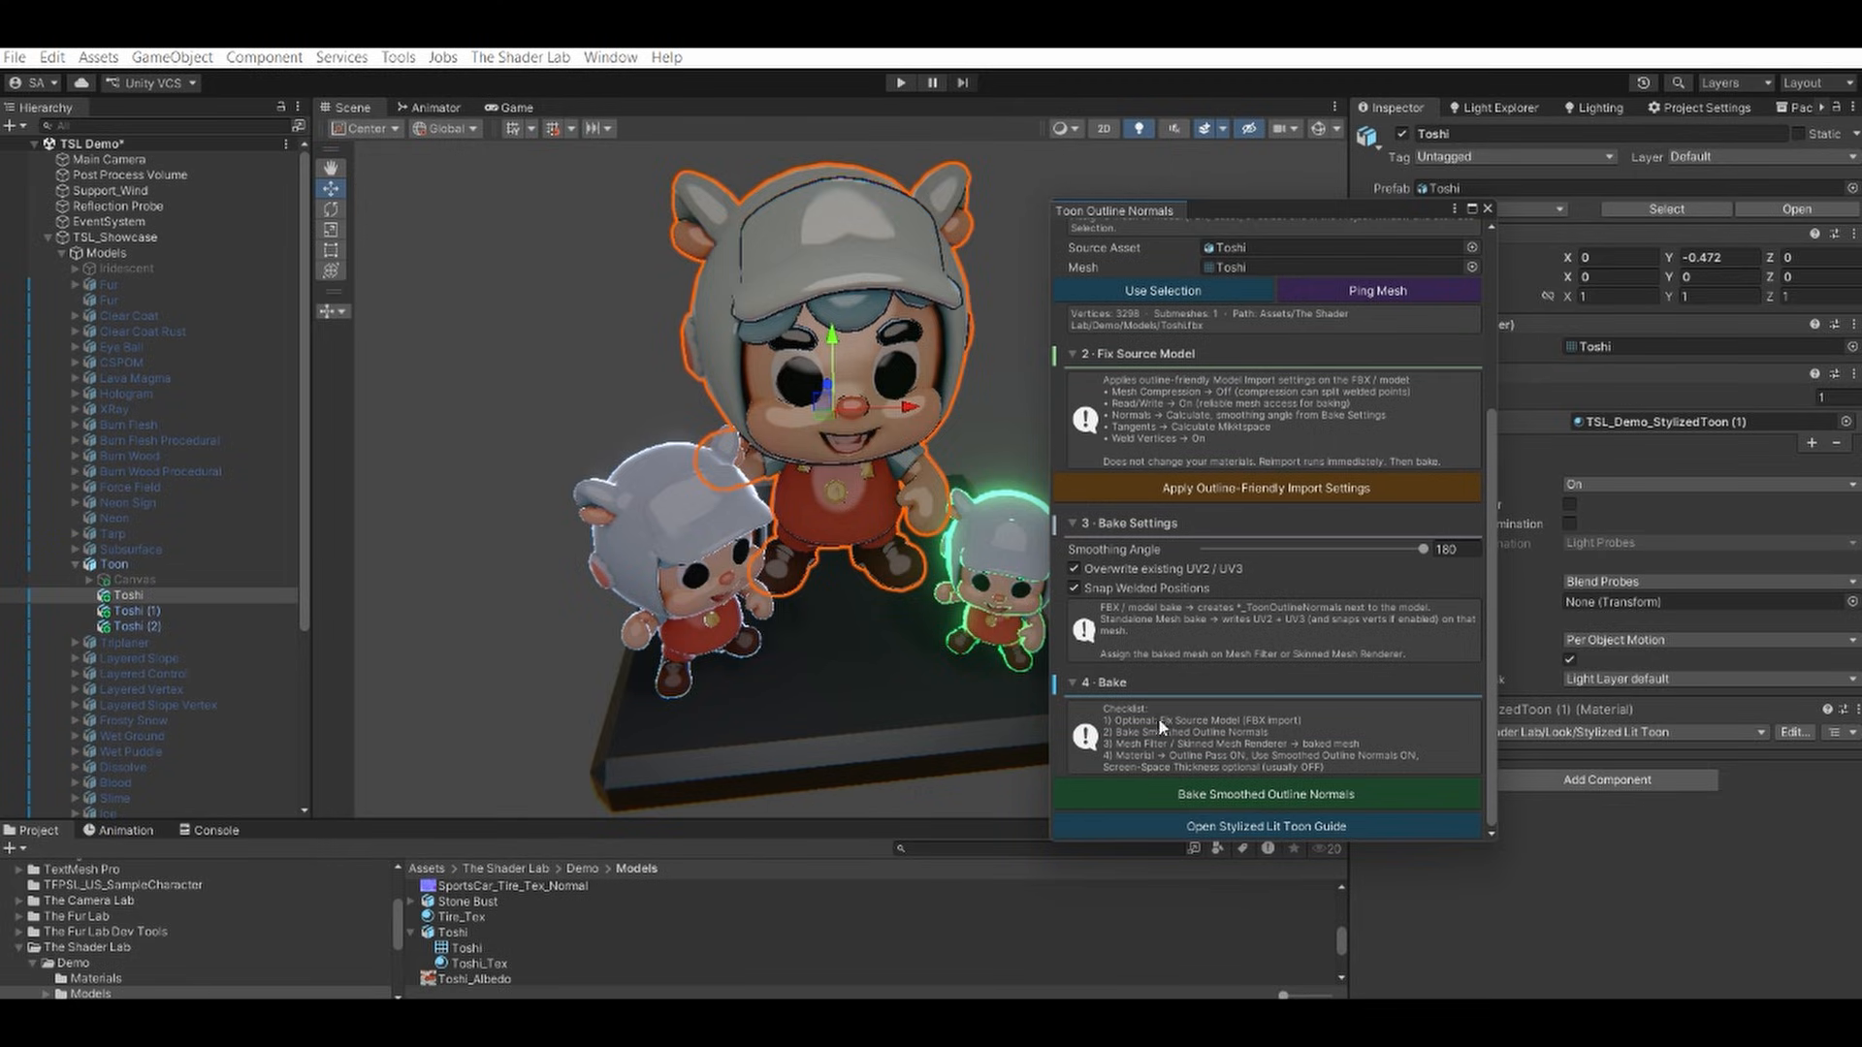
{"action": "left_click", "coordinate": [1181, 797]}
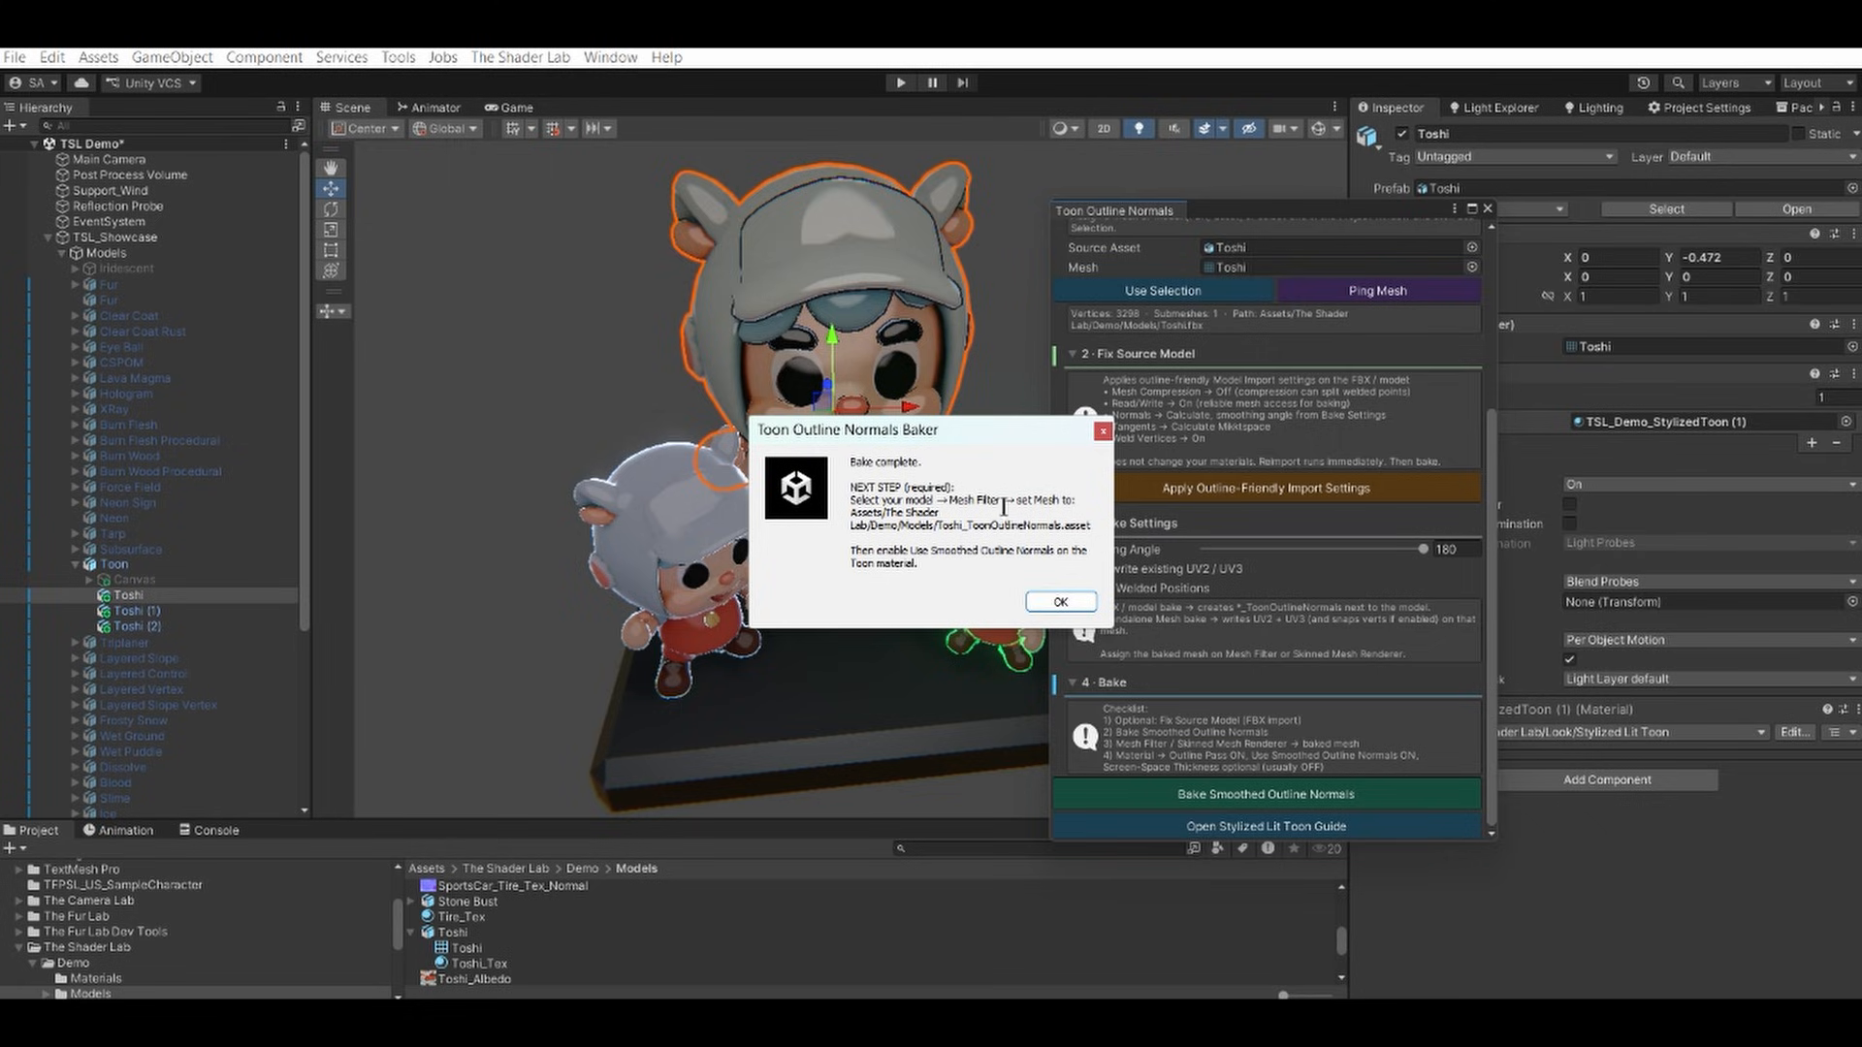
{"action": "left_click", "coordinate": [1057, 602]}
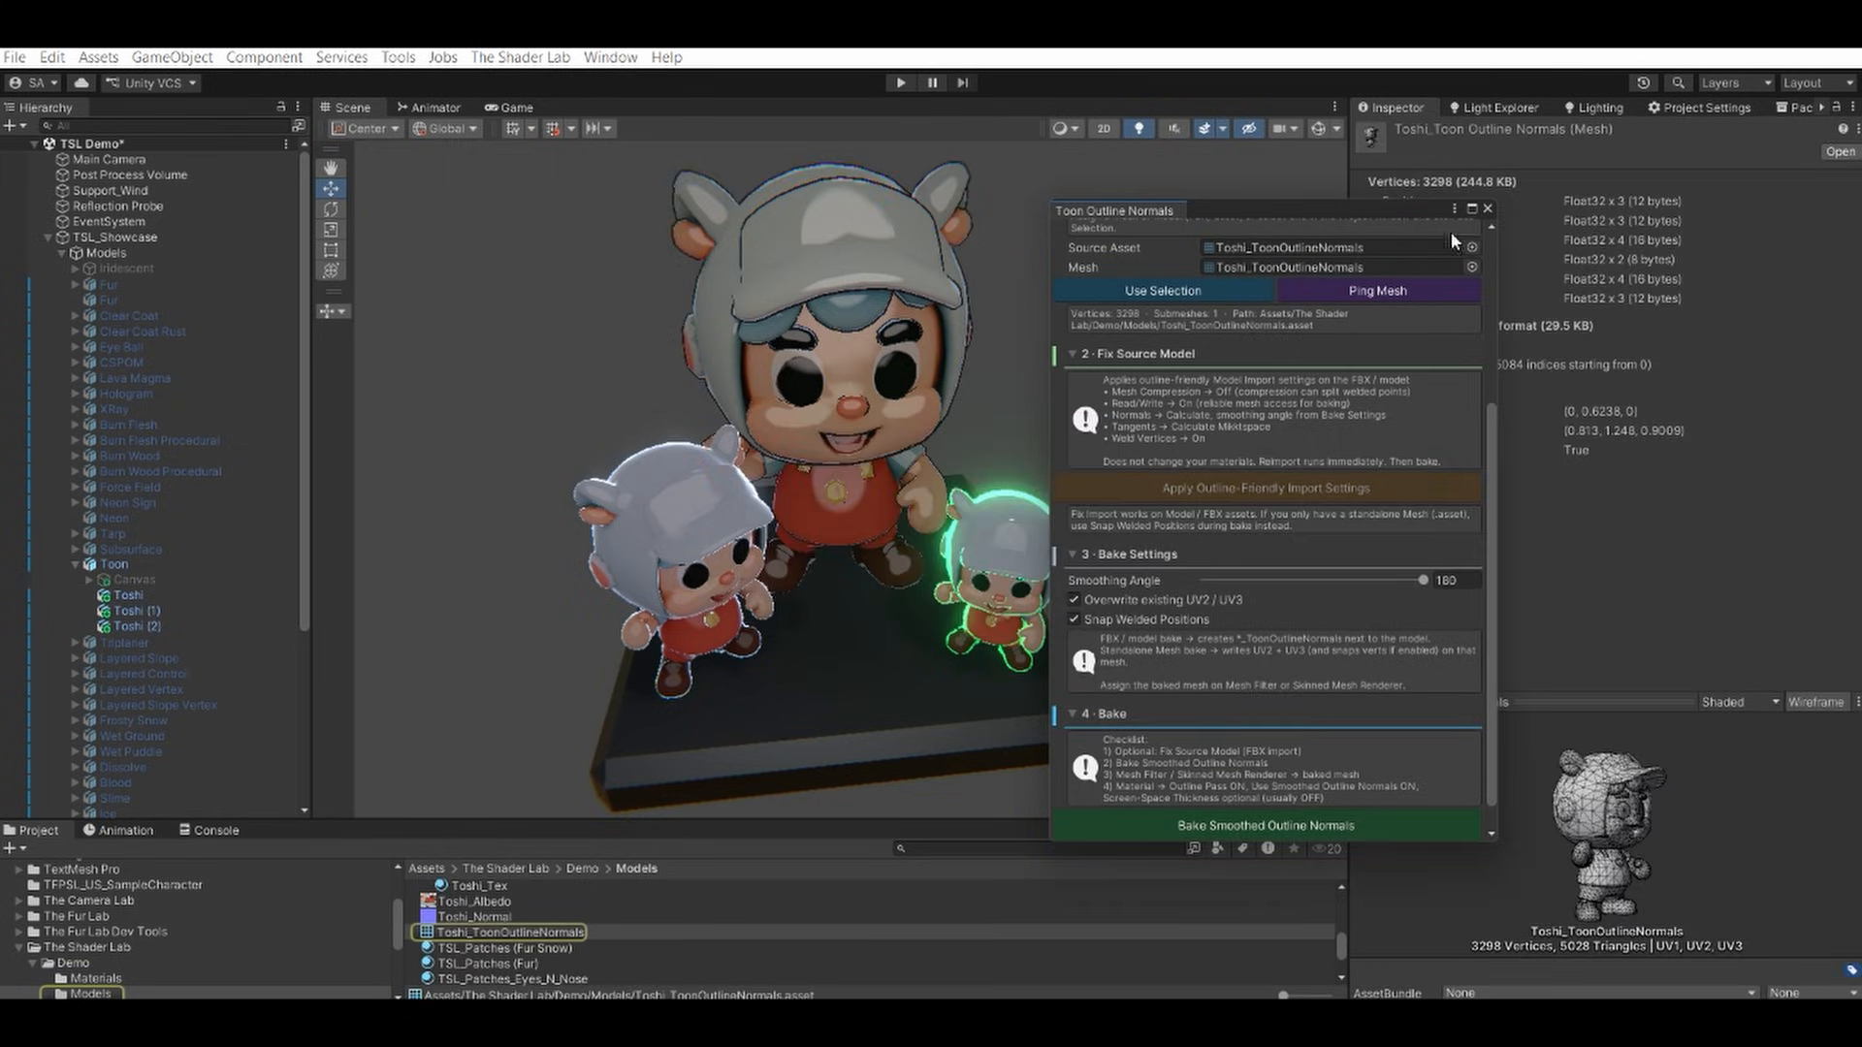
{"action": "left_click", "coordinate": [1487, 208]}
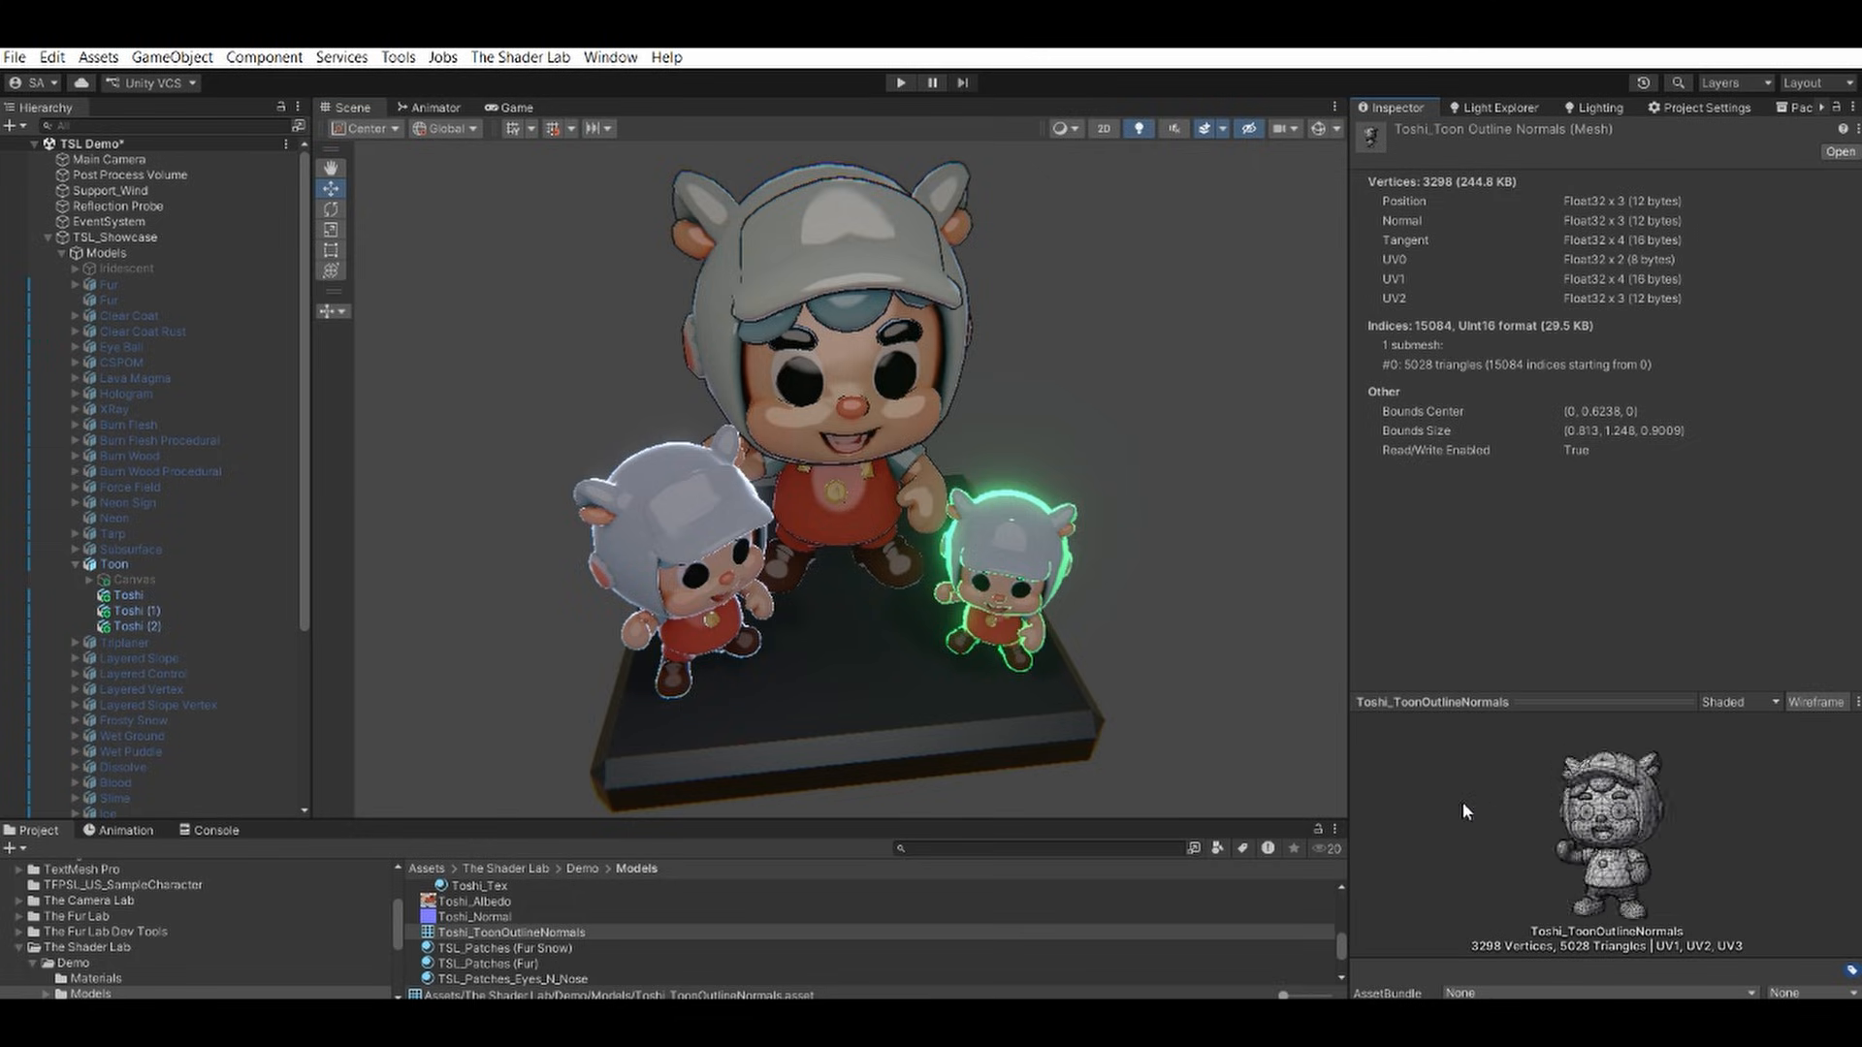
Assign the baked Toshi_ToonOutlineNormals mesh to the Mesh Filters of Toshi and Toshi (1).
{"action": "left_click_drag", "start_coordinate": [1462, 803], "coordinate": [1446, 803]}
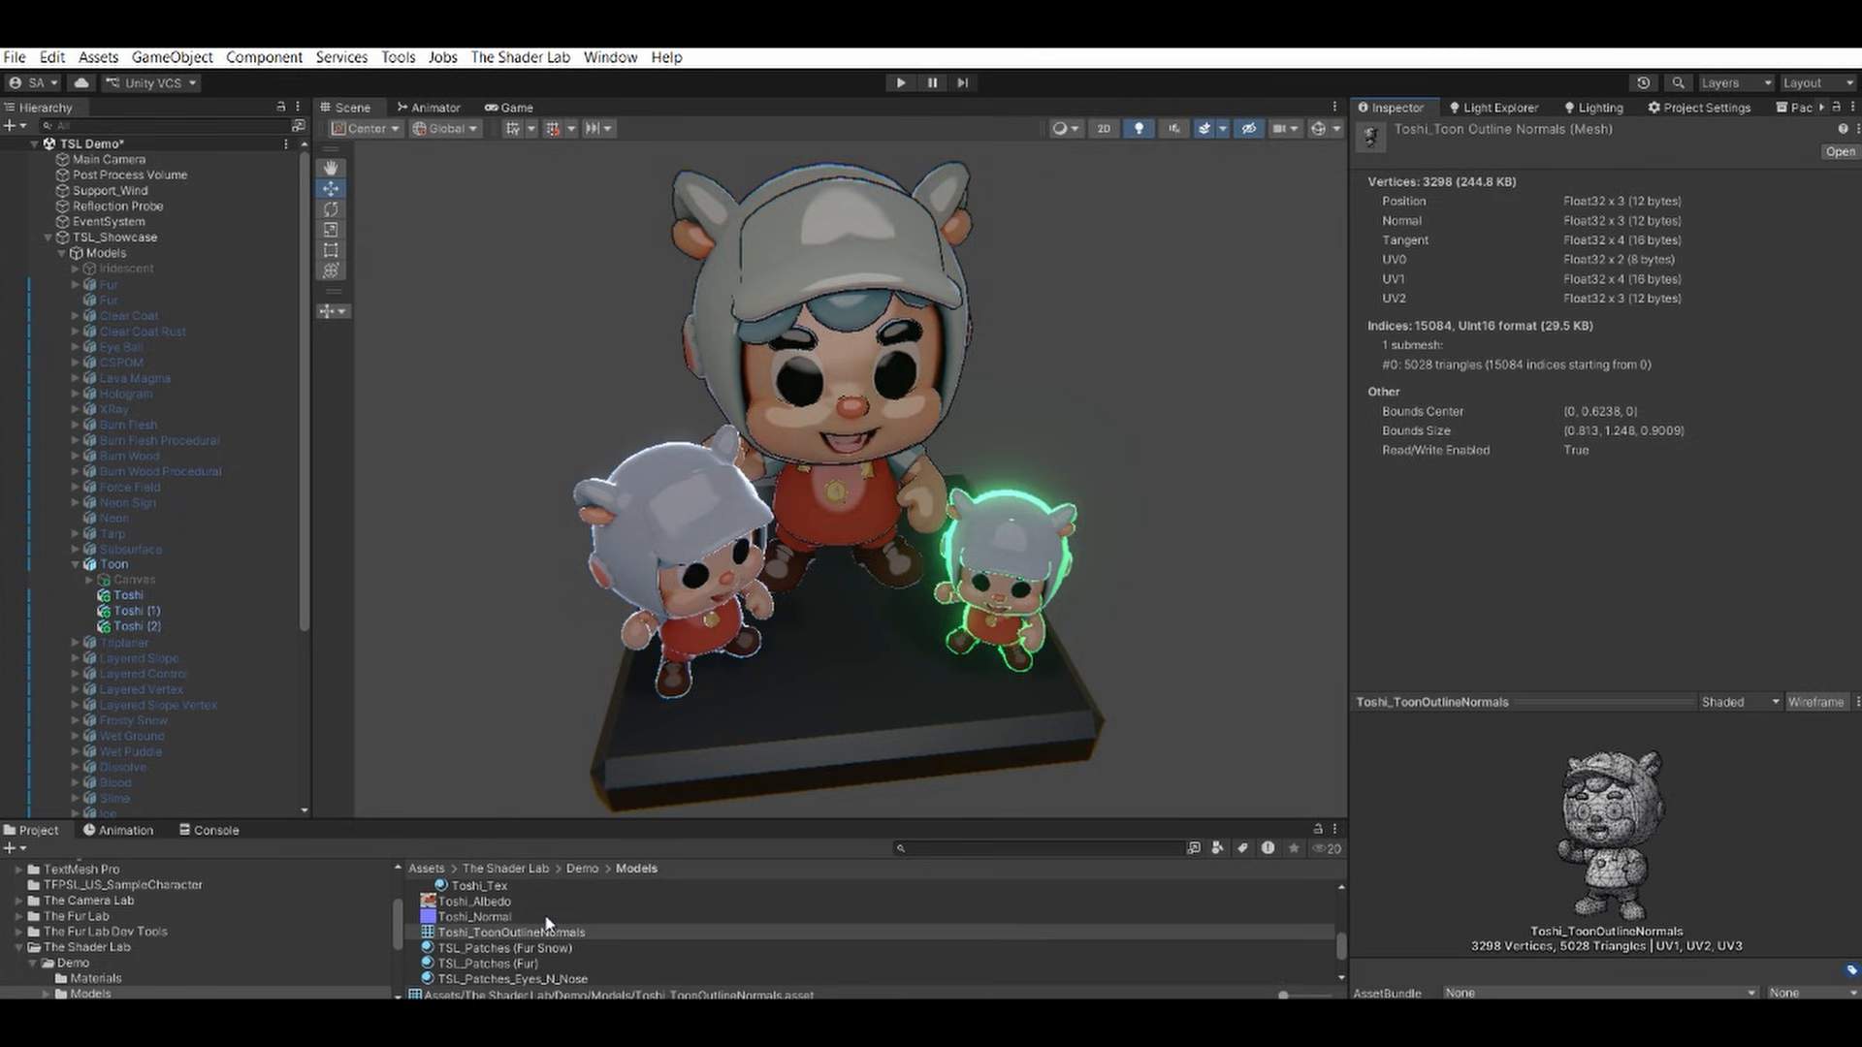
{"action": "left_click", "coordinate": [134, 595]}
{"action": "left_click_drag", "start_coordinate": [485, 932], "coordinate": [1582, 346]}
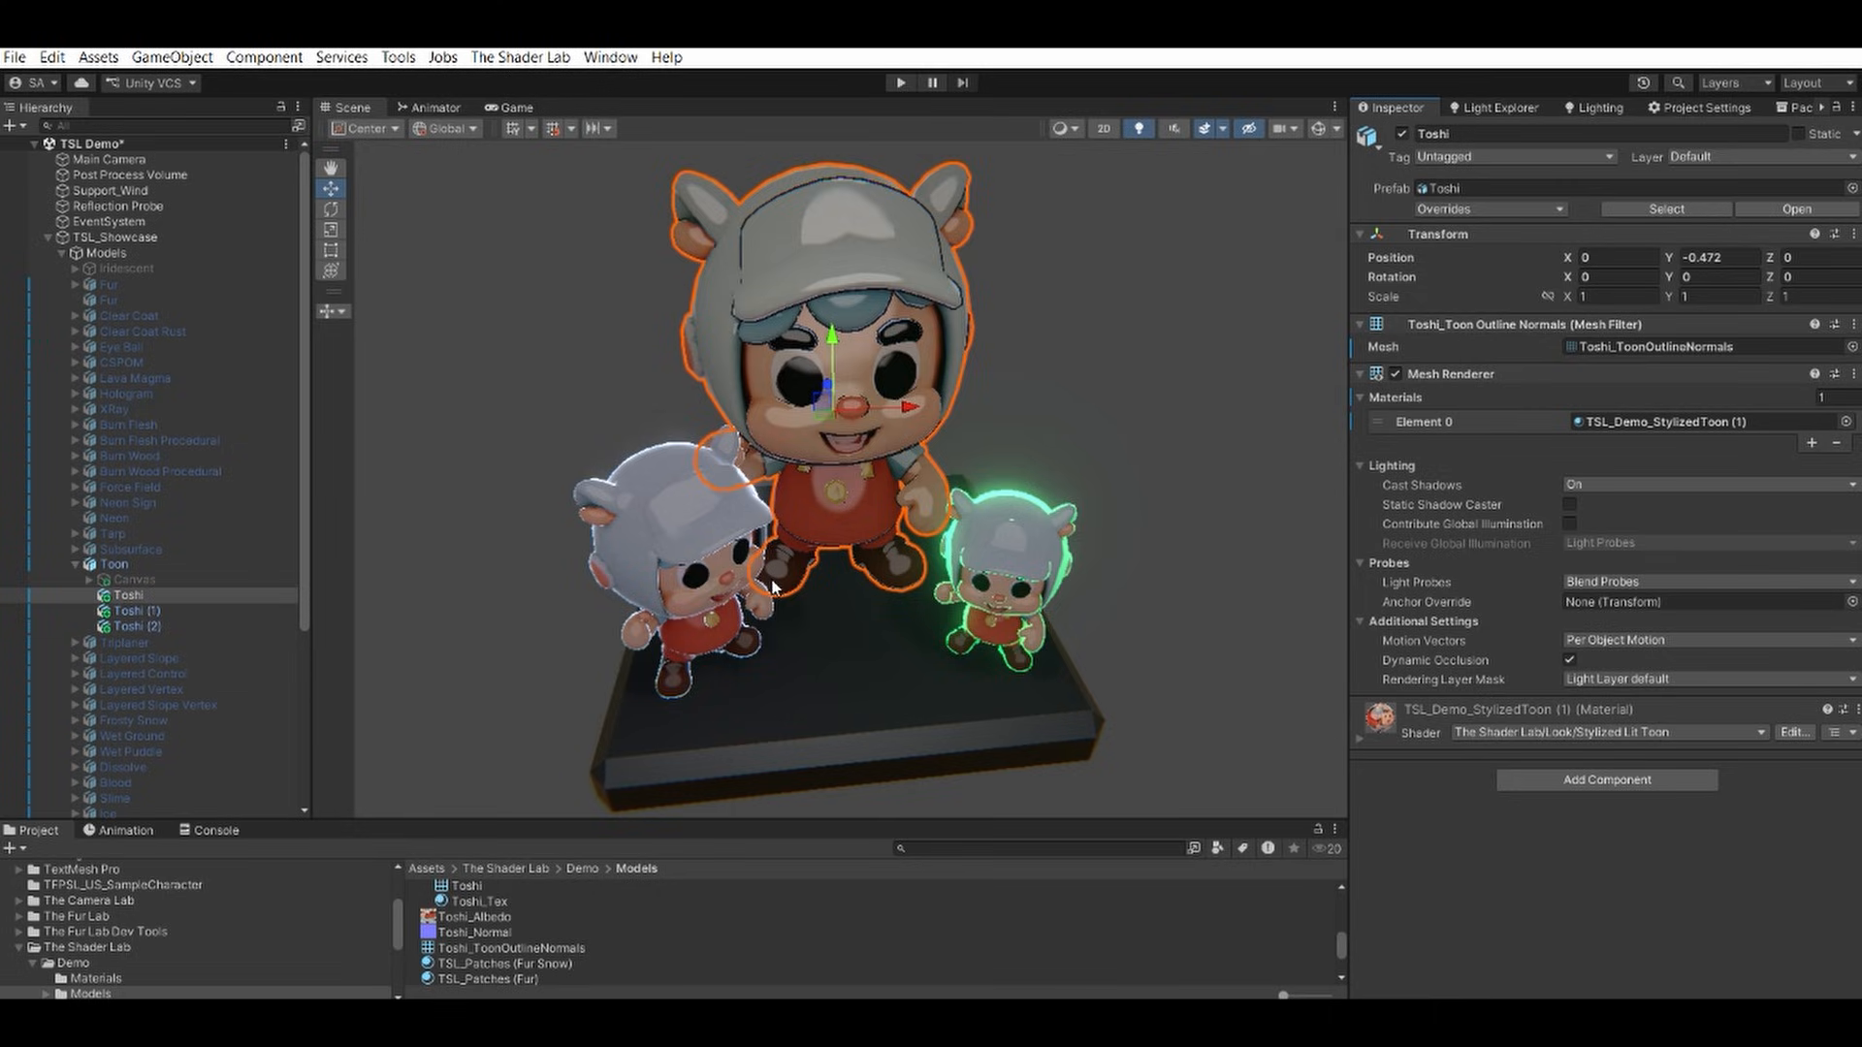
{"action": "left_click", "coordinate": [147, 613]}
{"action": "left_click_drag", "start_coordinate": [496, 948], "coordinate": [1578, 342]}
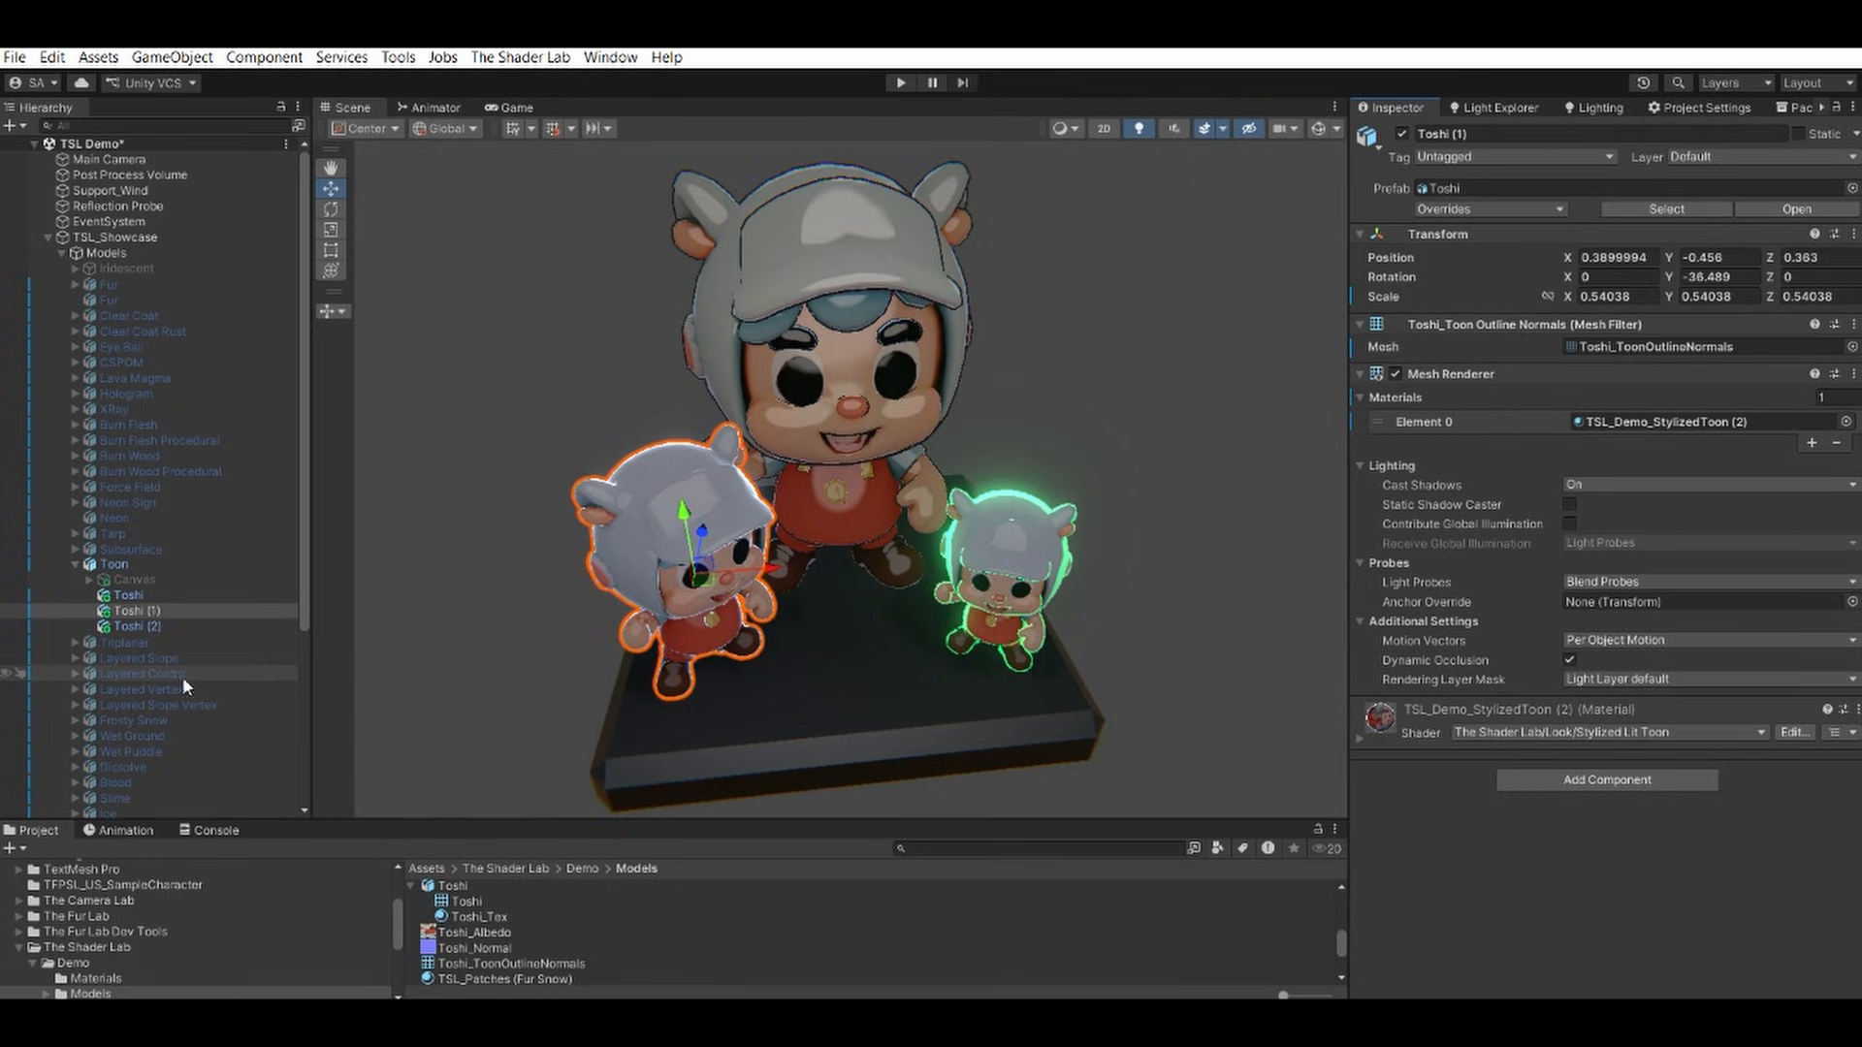
Assign the original Toshi mesh to the Mesh Filter of Toshi (2).
{"action": "left_click", "coordinate": [162, 626]}
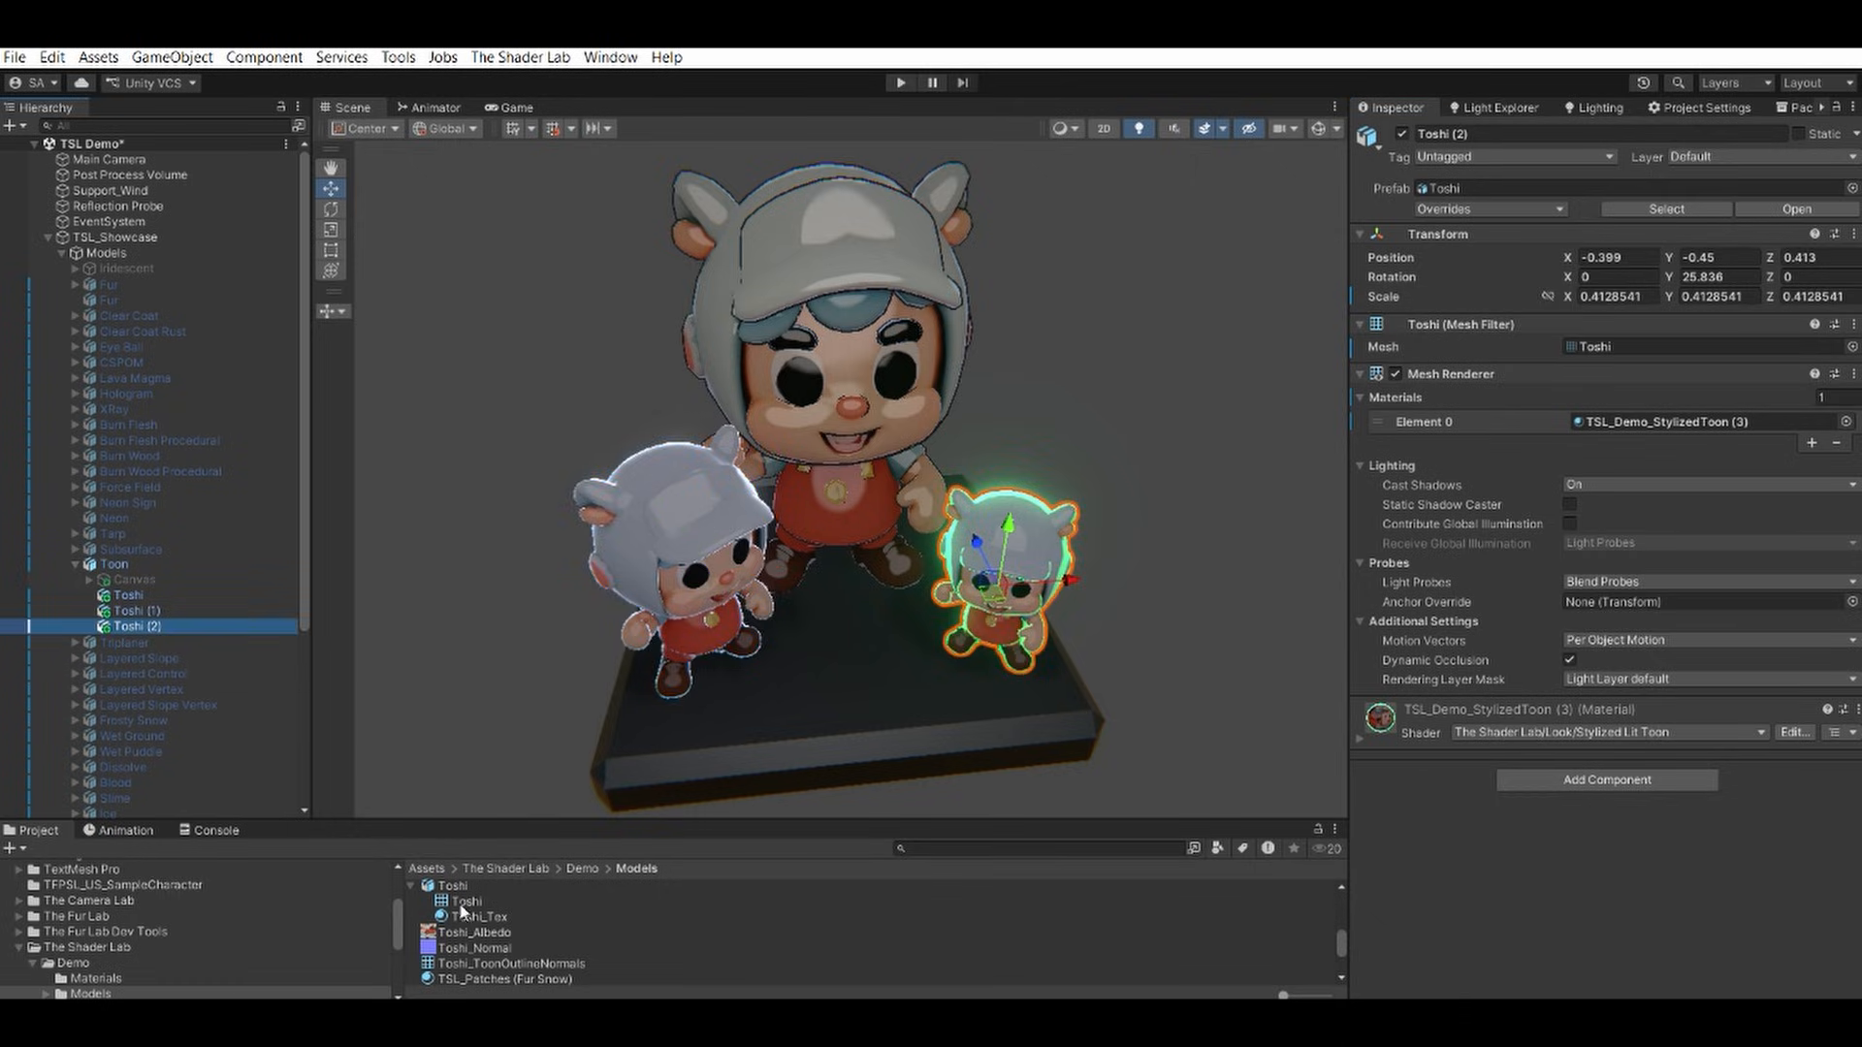
{"action": "left_click_drag", "start_coordinate": [465, 902], "coordinate": [1609, 351]}
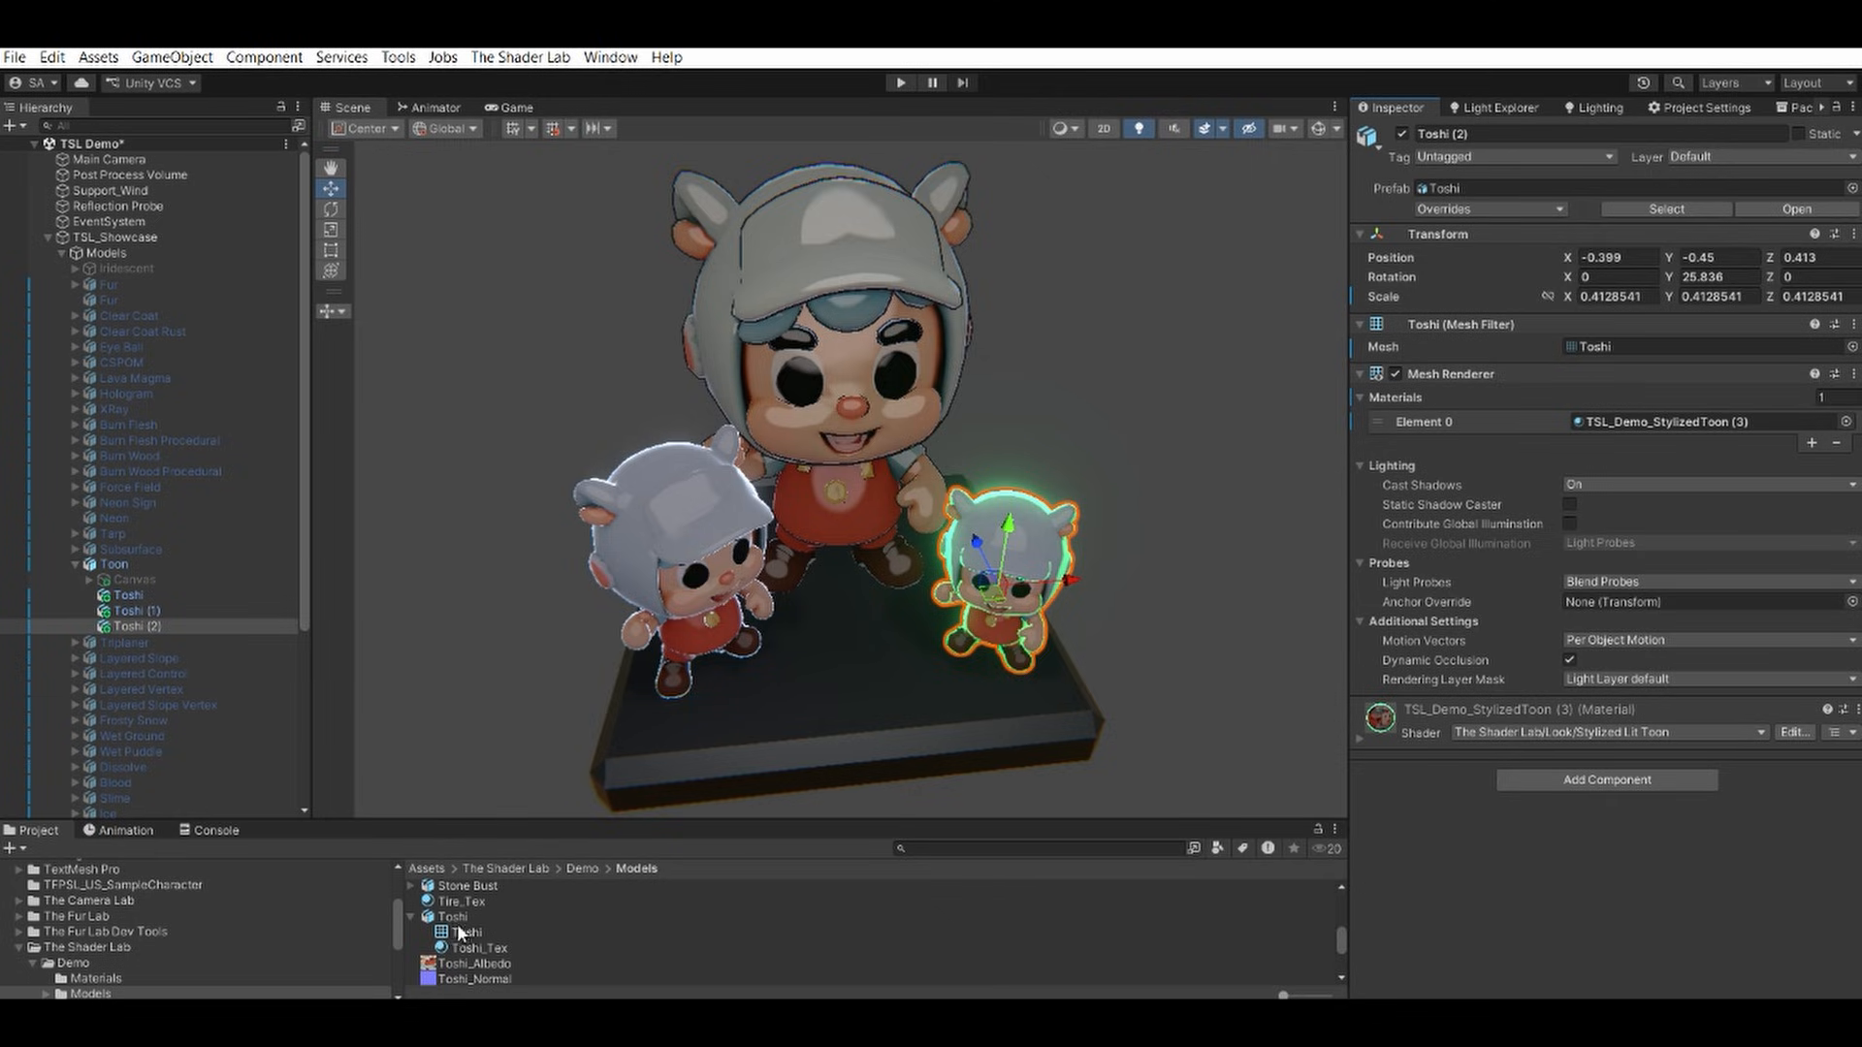
{"action": "scroll", "coordinate": [457, 923], "scroll_direction": "up", "scroll_amount": 5}
Locate the baked Toshi_ToonOutlineNormals asset through Toshi's Mesh Filter and assign it as the mesh of Toshi (2).
{"action": "left_click", "coordinate": [140, 595]}
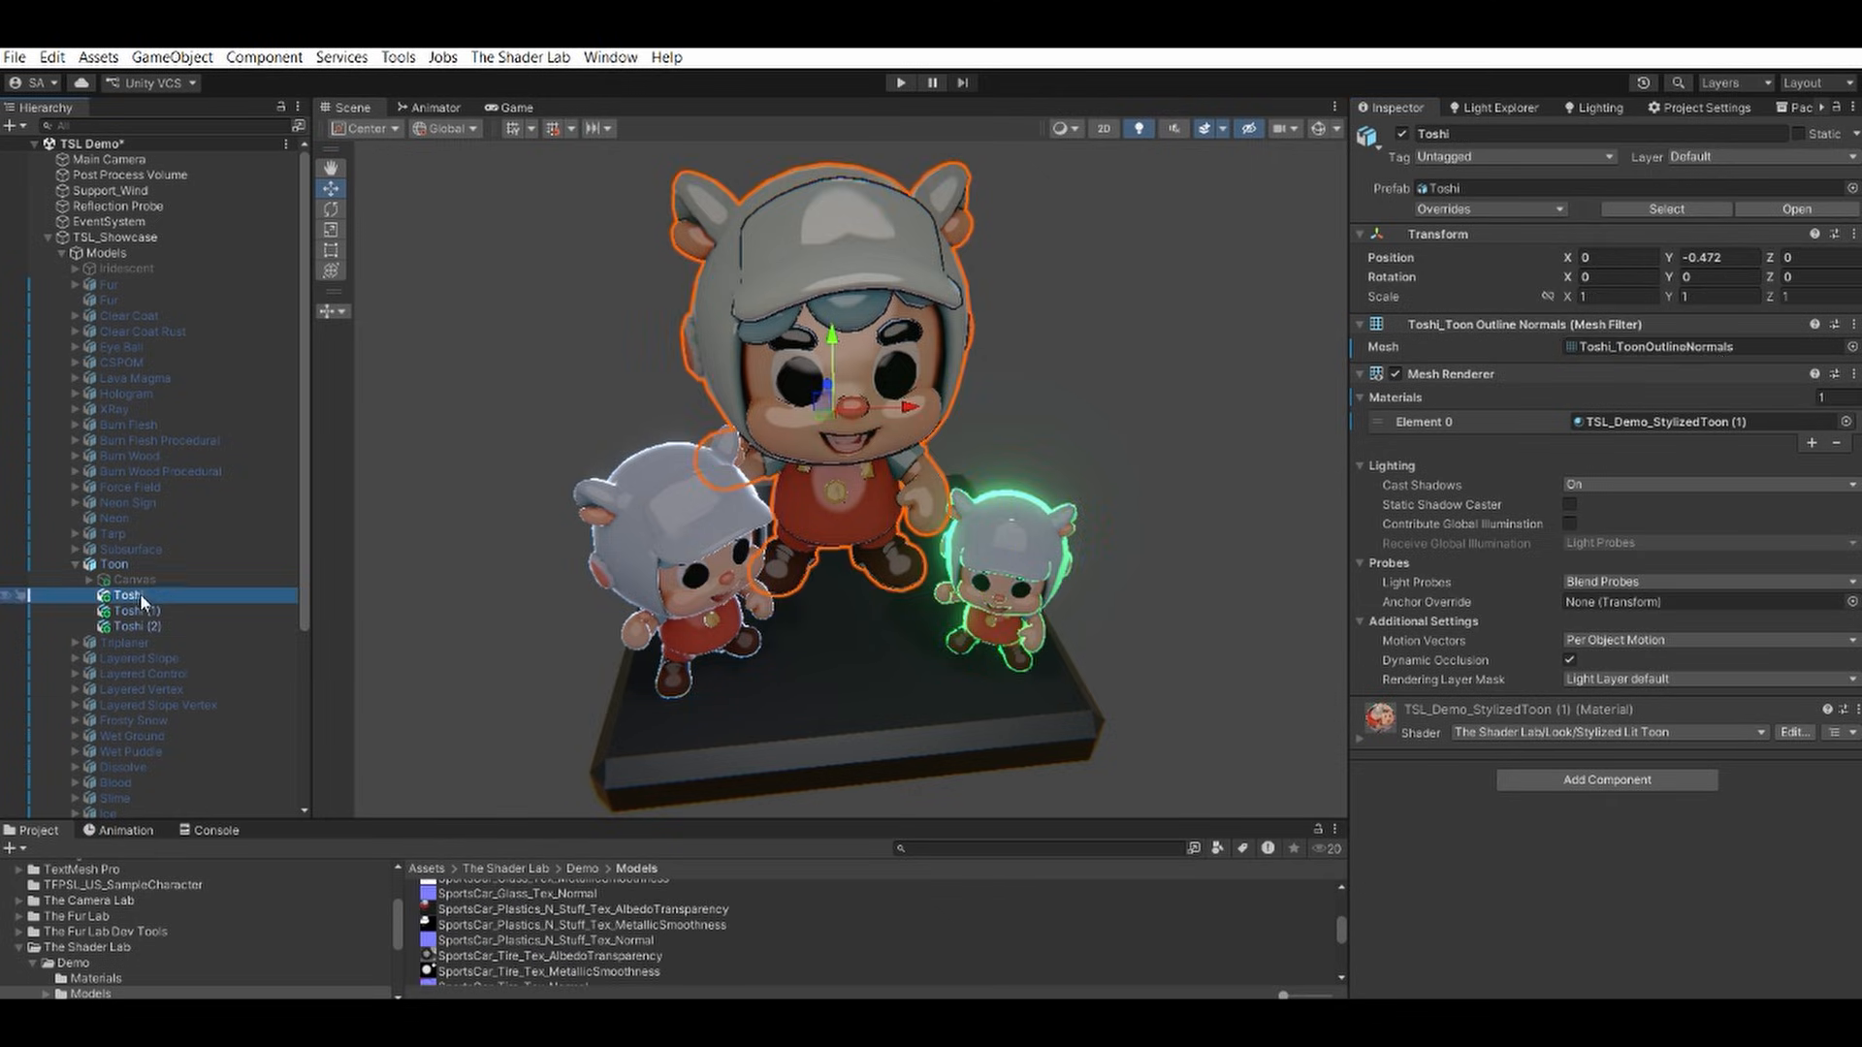
{"action": "left_click", "coordinate": [1745, 346]}
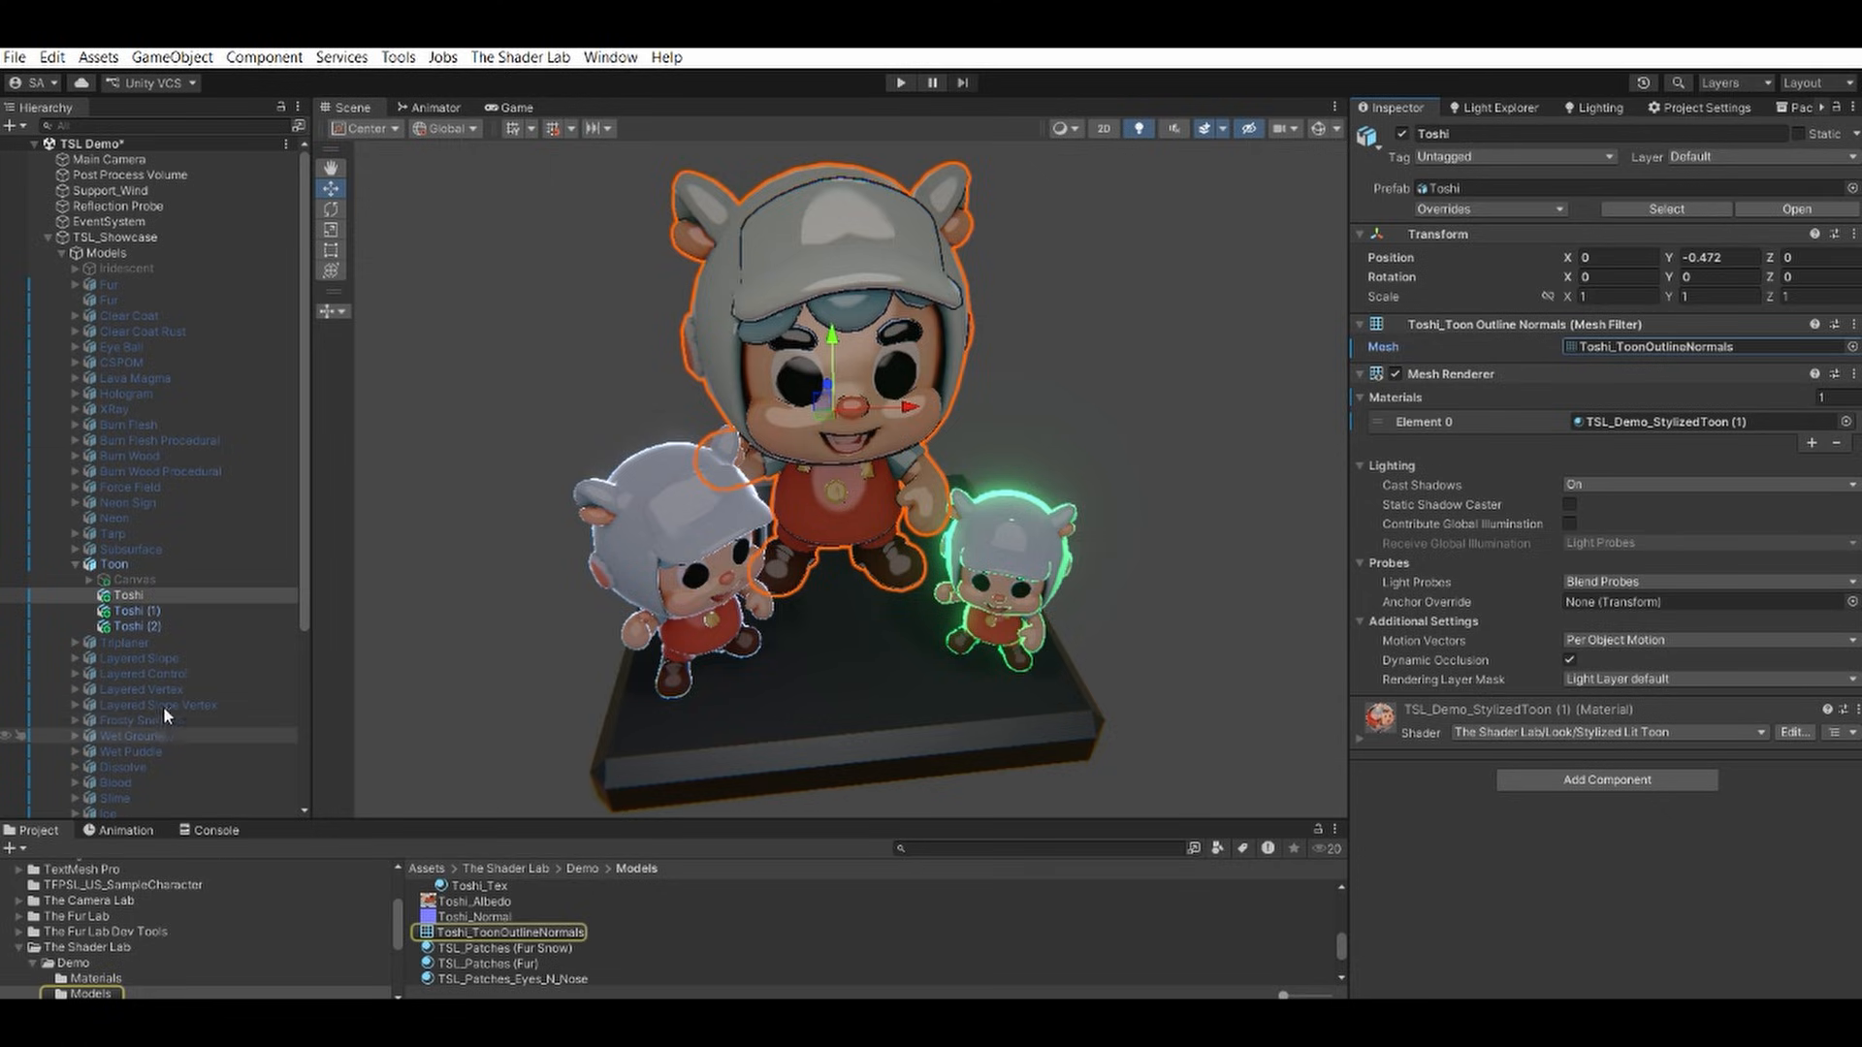
{"action": "left_click", "coordinate": [165, 611]}
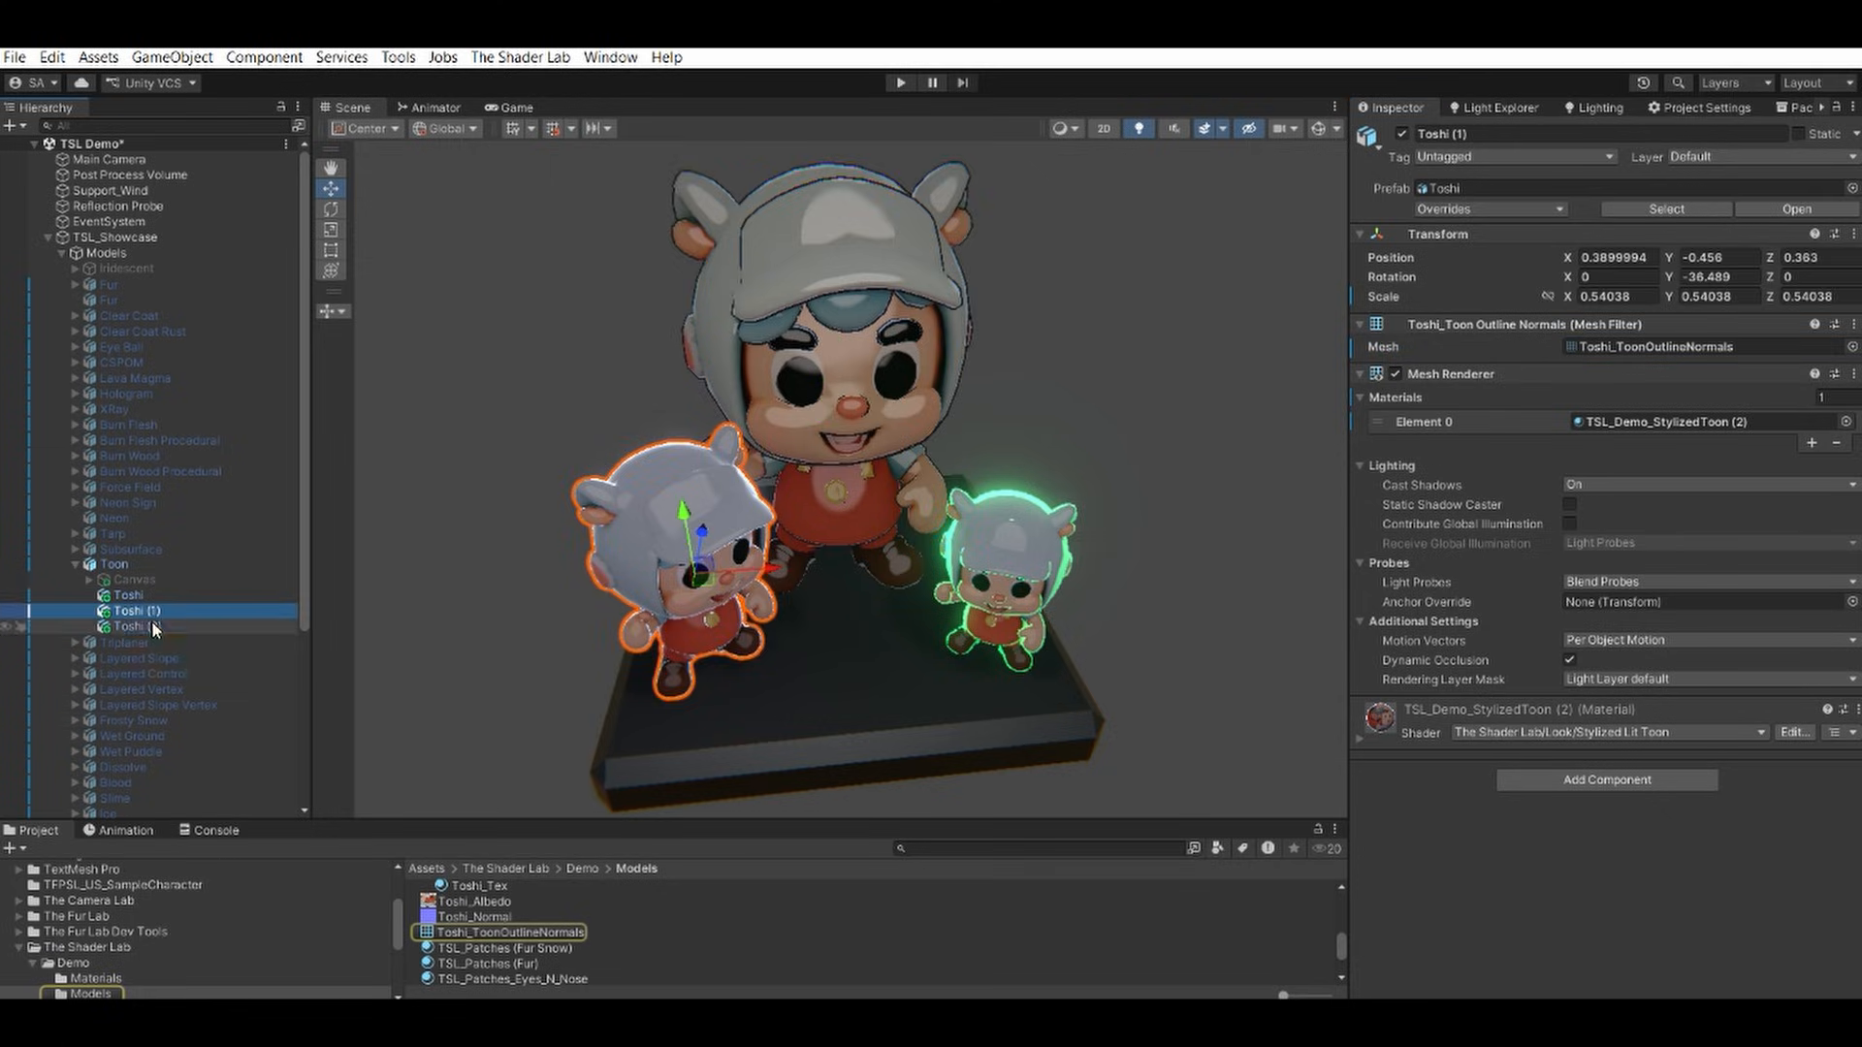
{"action": "left_click", "coordinate": [151, 623]}
{"action": "left_click_drag", "start_coordinate": [473, 934], "coordinate": [1640, 349]}
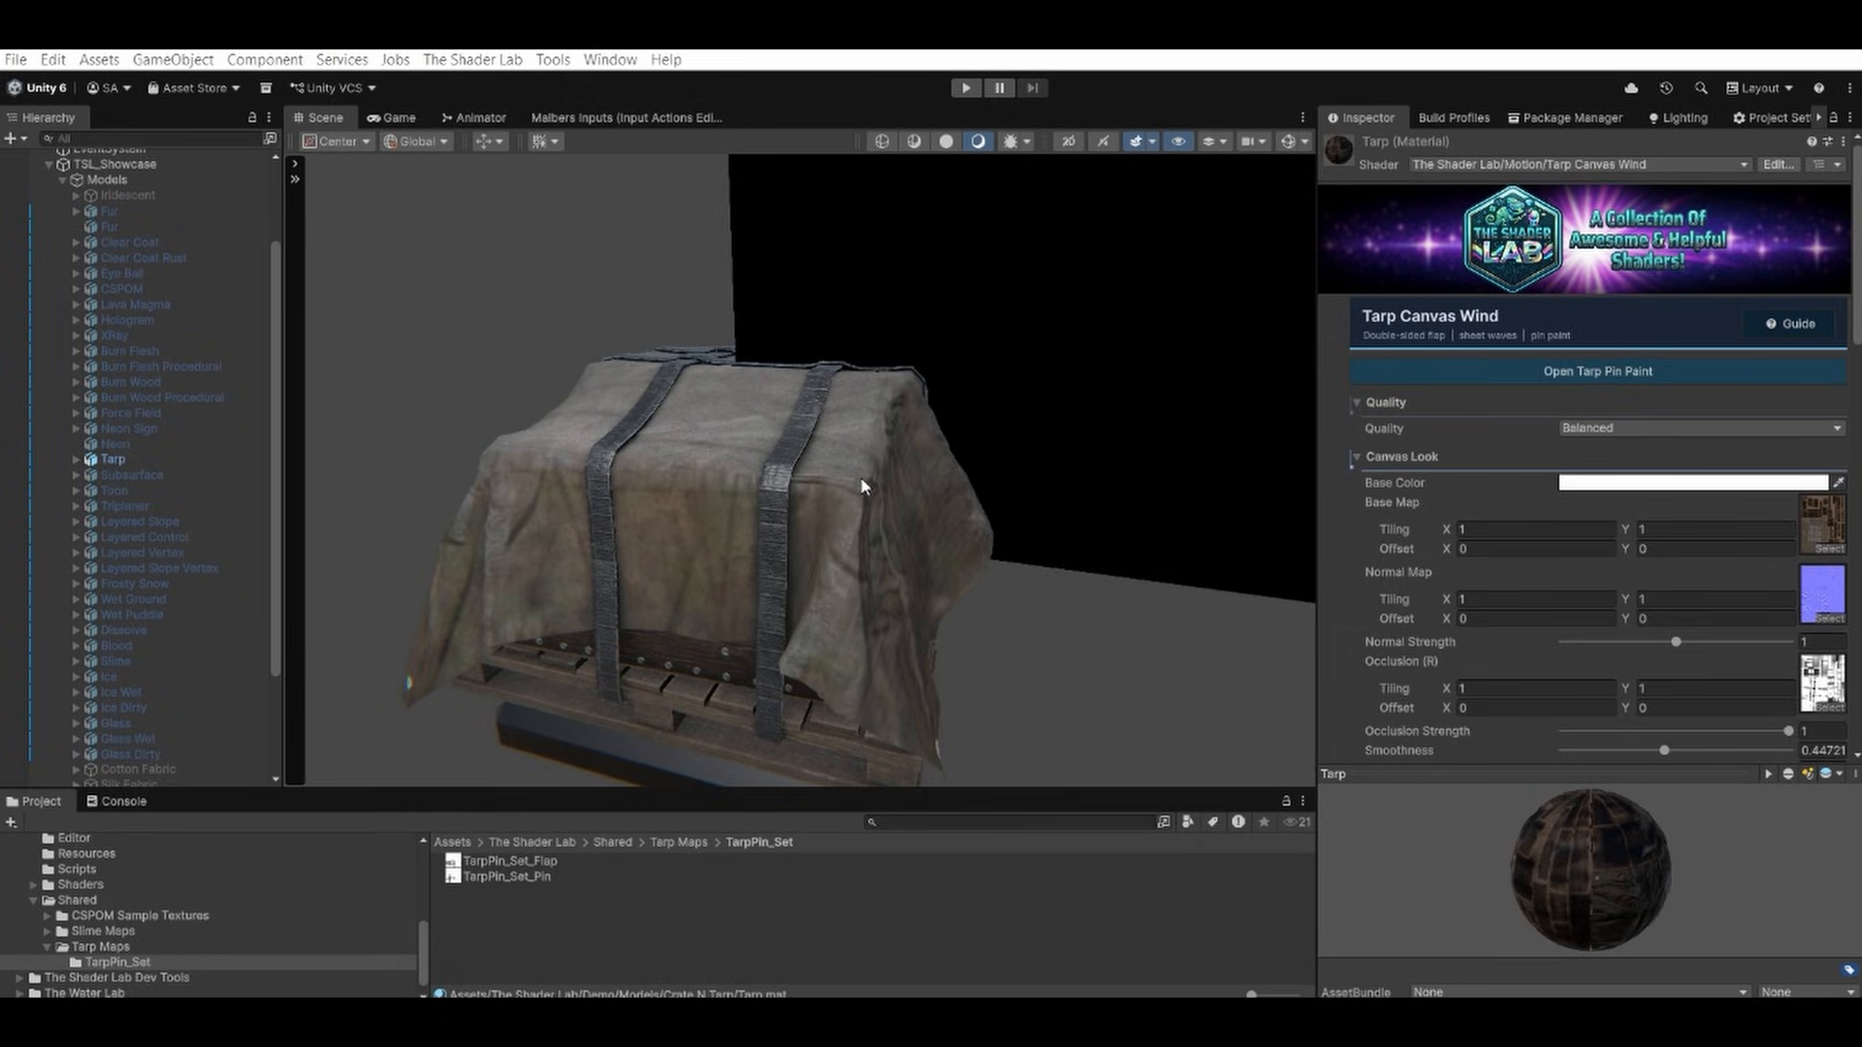
Inspect the tarp-covered crate in the scene and open the Tarp Pin Paint tool, moving its window off most of the tarp.
{"action": "left_click_drag", "start_coordinate": [770, 451], "coordinate": [818, 469], "text": "alt"}
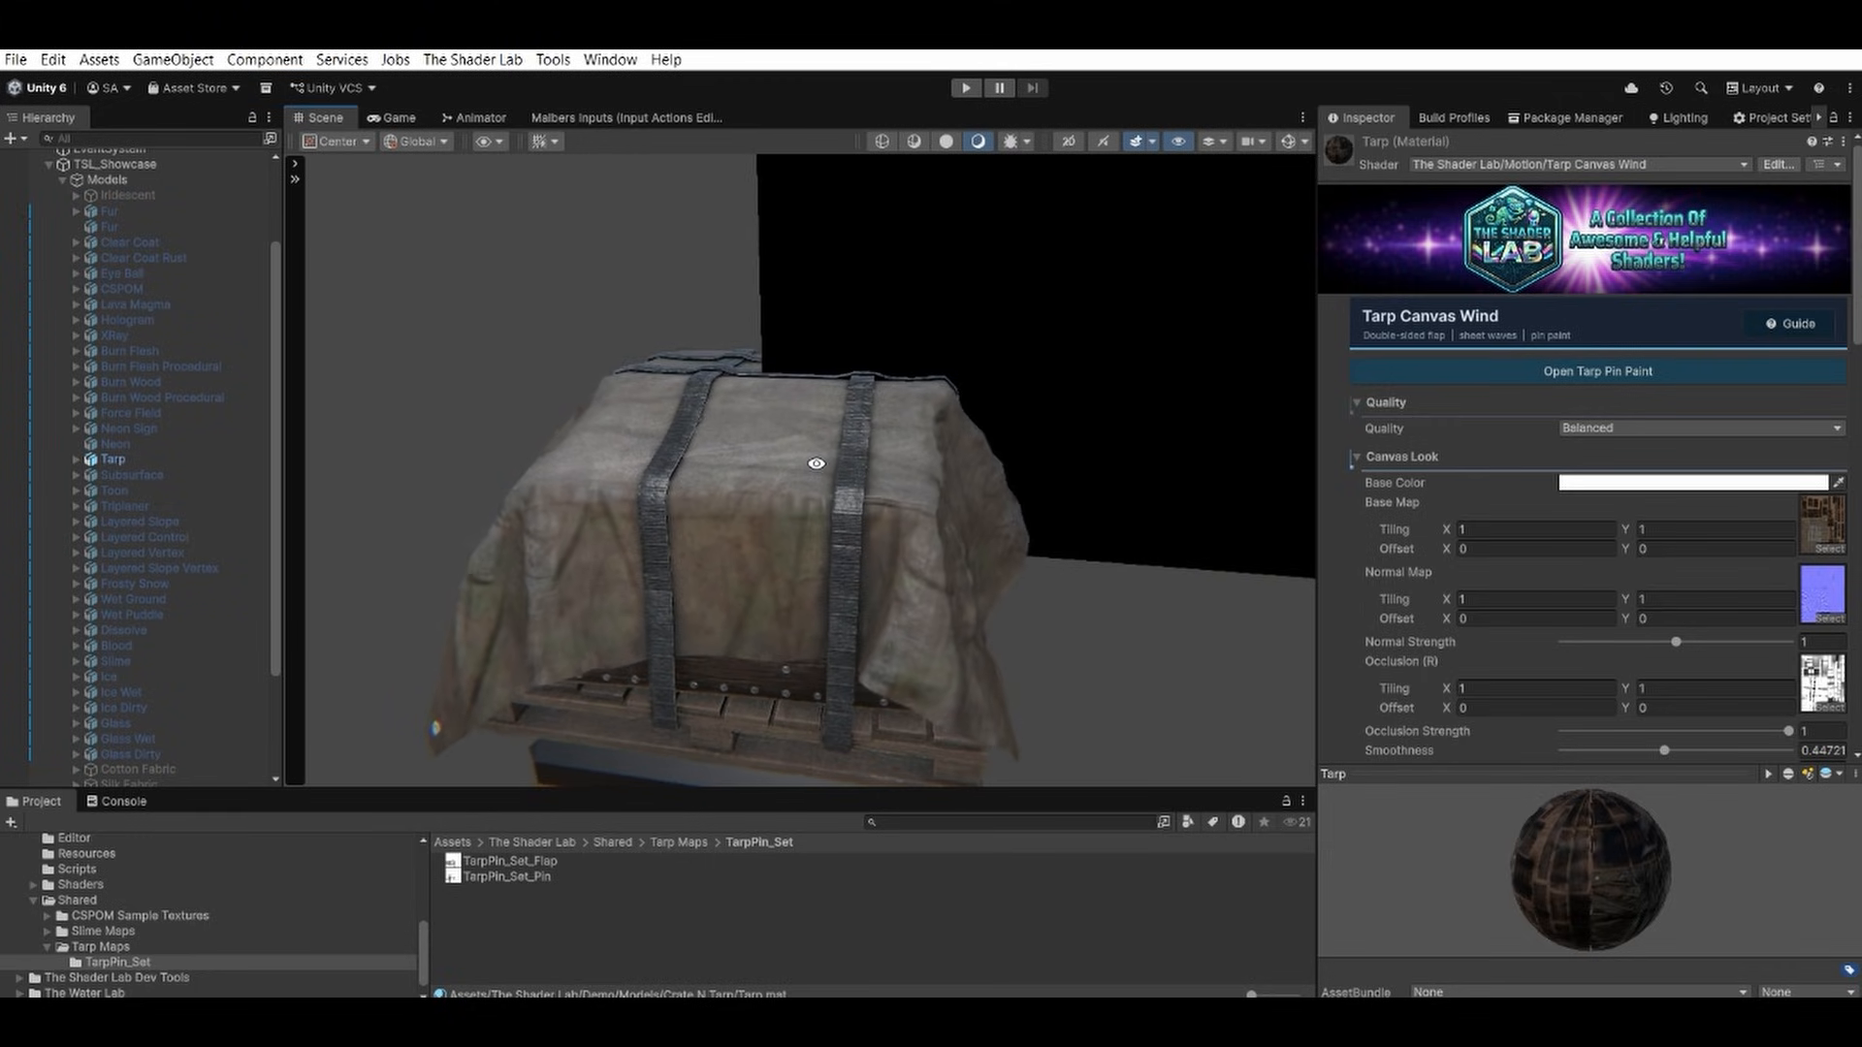
{"action": "mouse_move", "coordinate": [813, 465]}
{"action": "left_mouse_down", "text": "alt"}
{"action": "mouse_move", "coordinate": [858, 485]}
{"action": "mouse_move", "coordinate": [817, 482]}
{"action": "left_mouse_up", "text": "alt"}
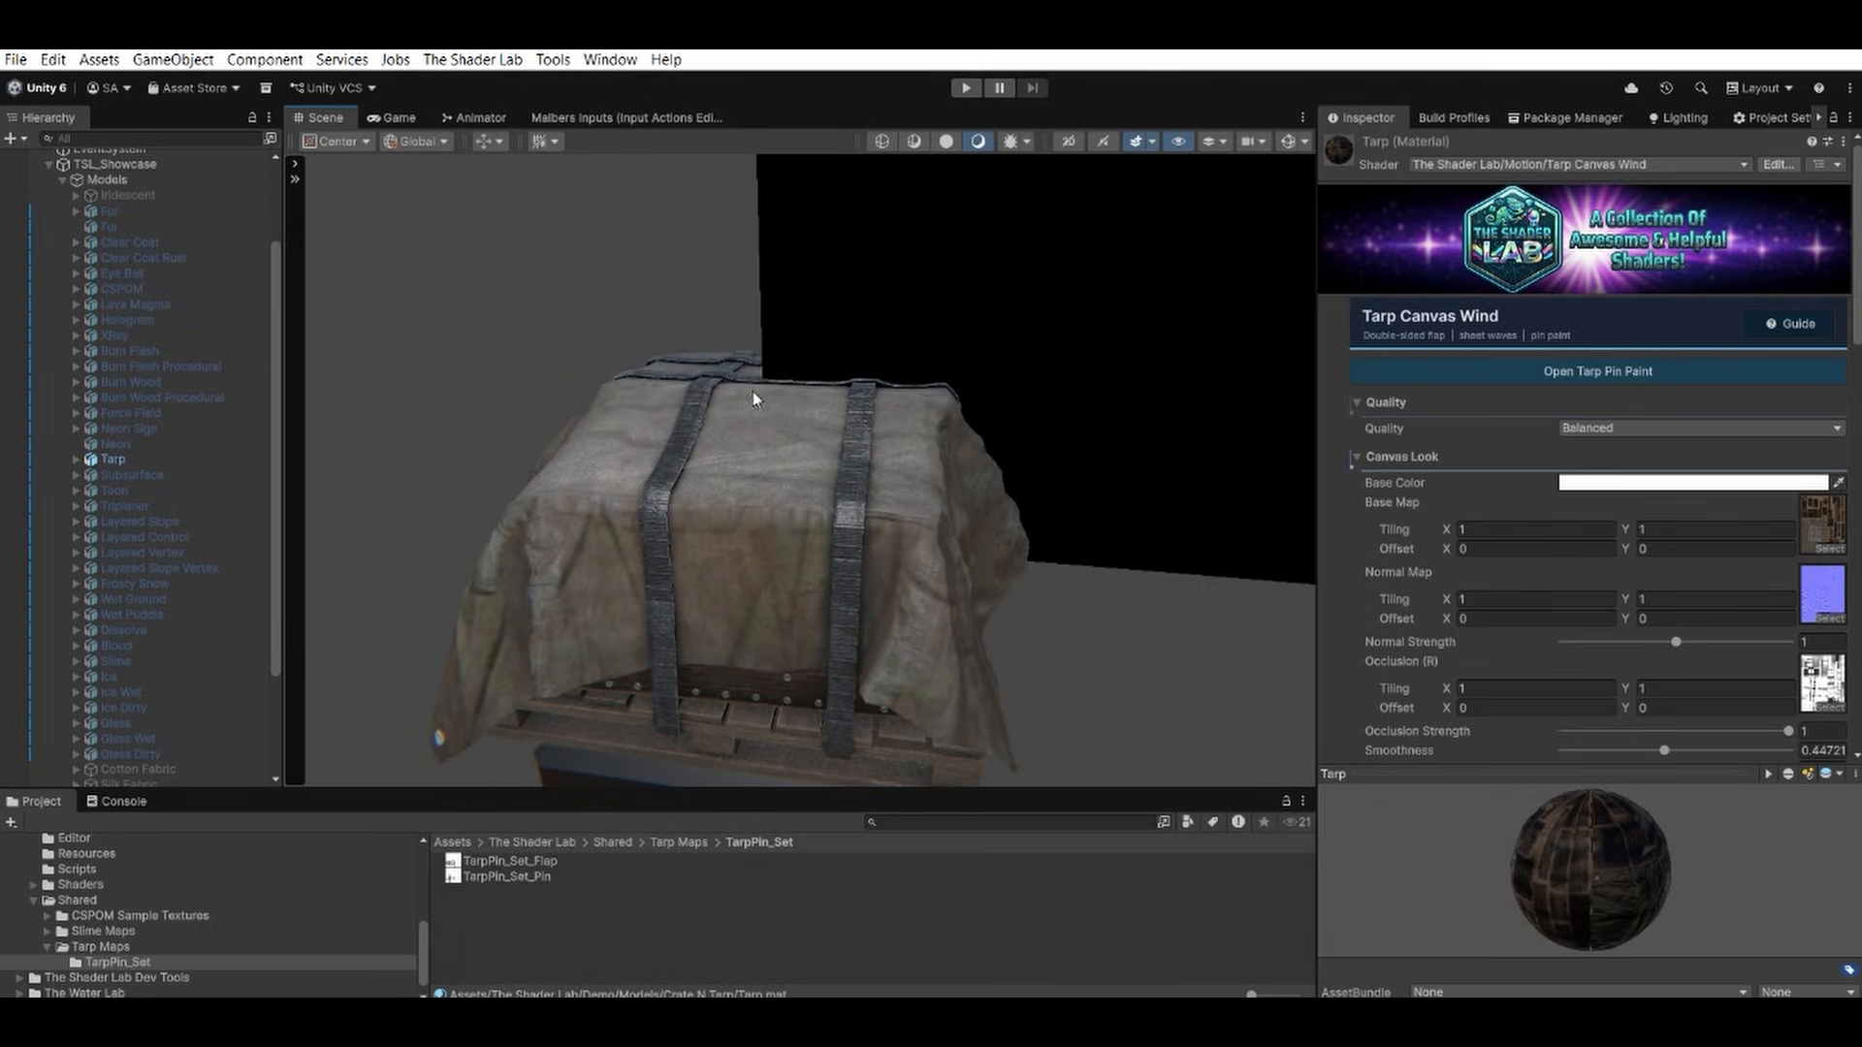
{"action": "left_click", "coordinate": [548, 61]}
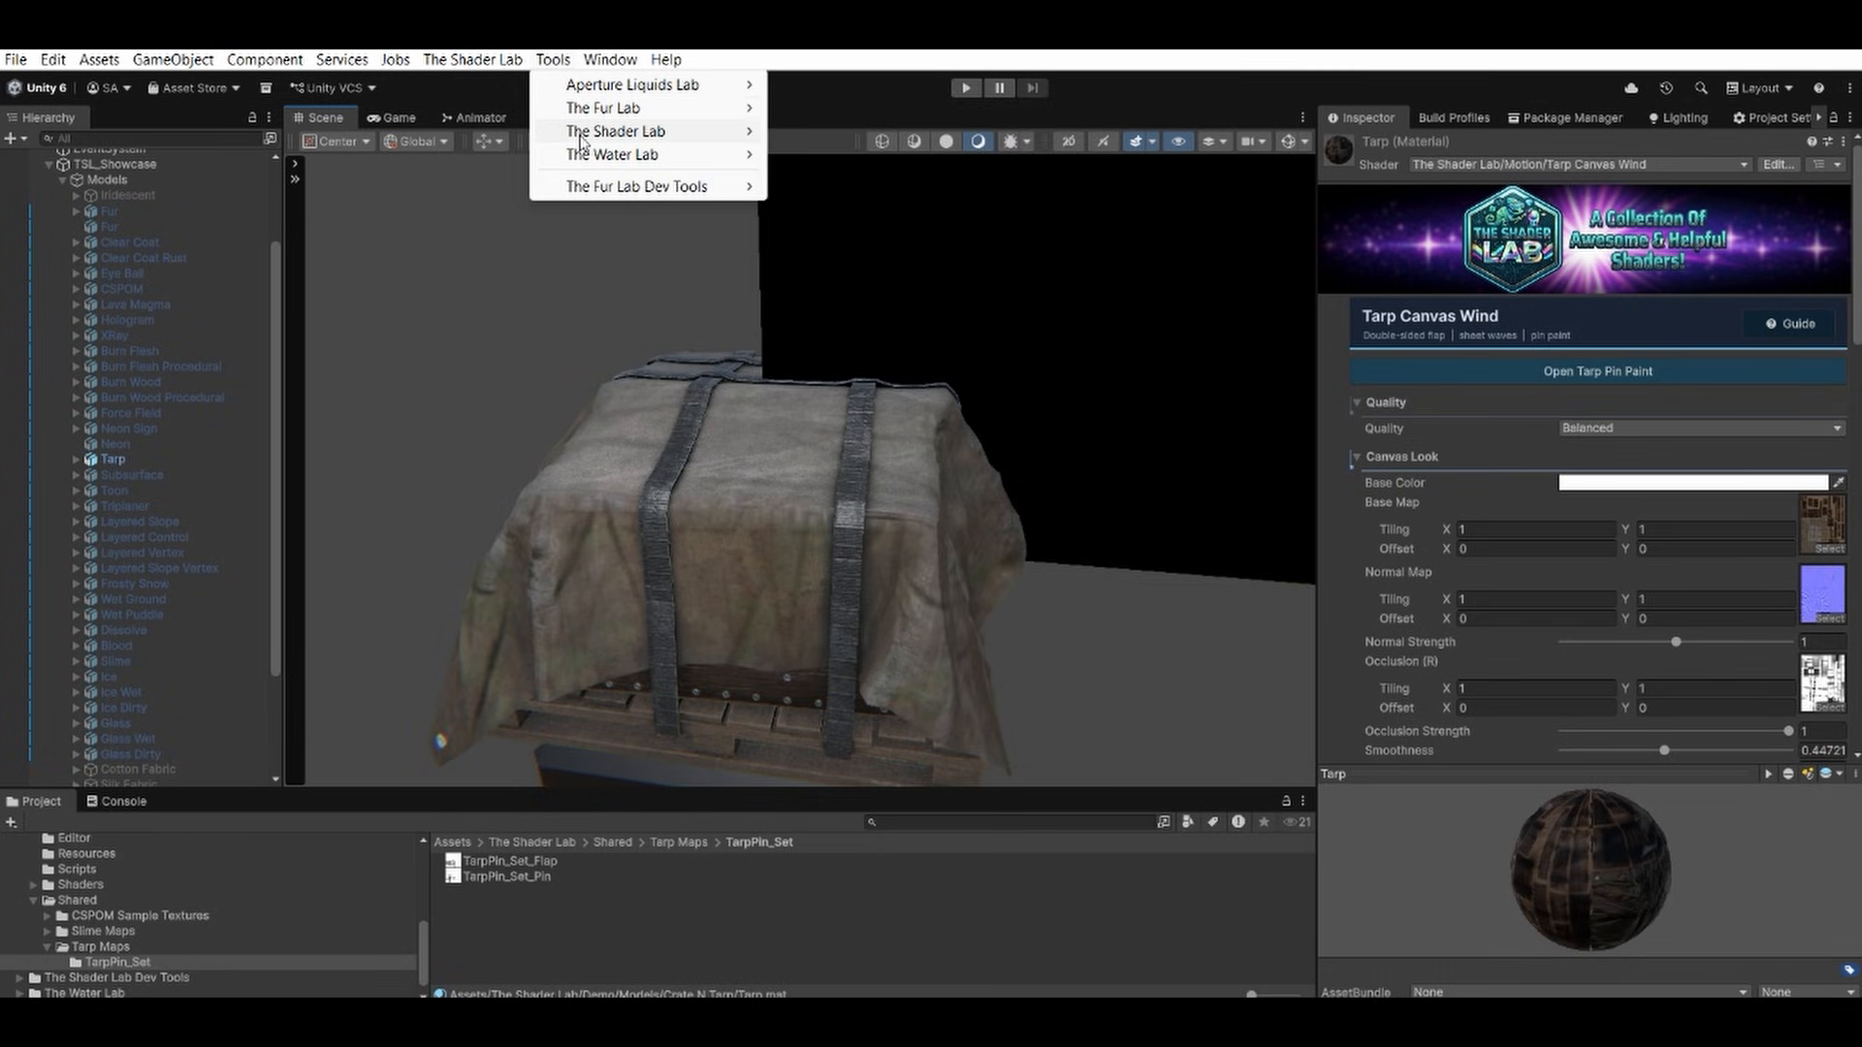
{"action": "mouse_move", "coordinate": [579, 137]}
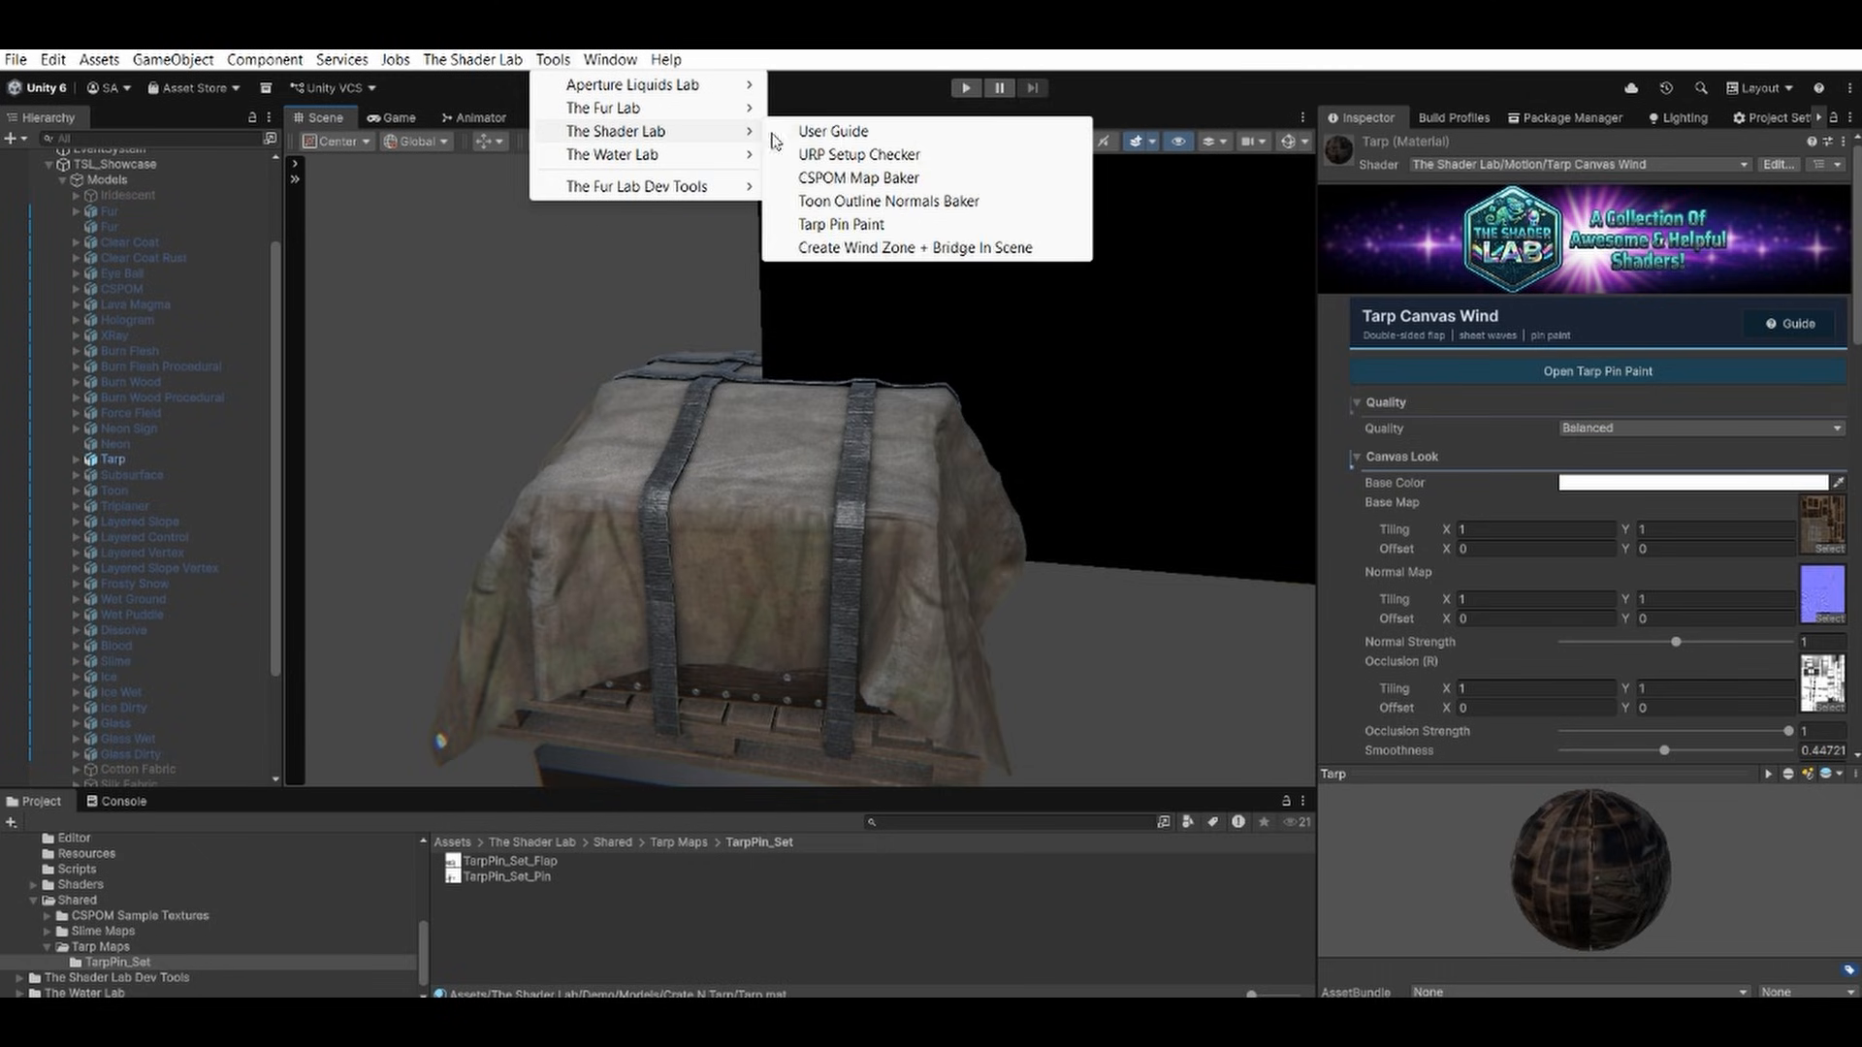
{"action": "left_click", "coordinate": [840, 225]}
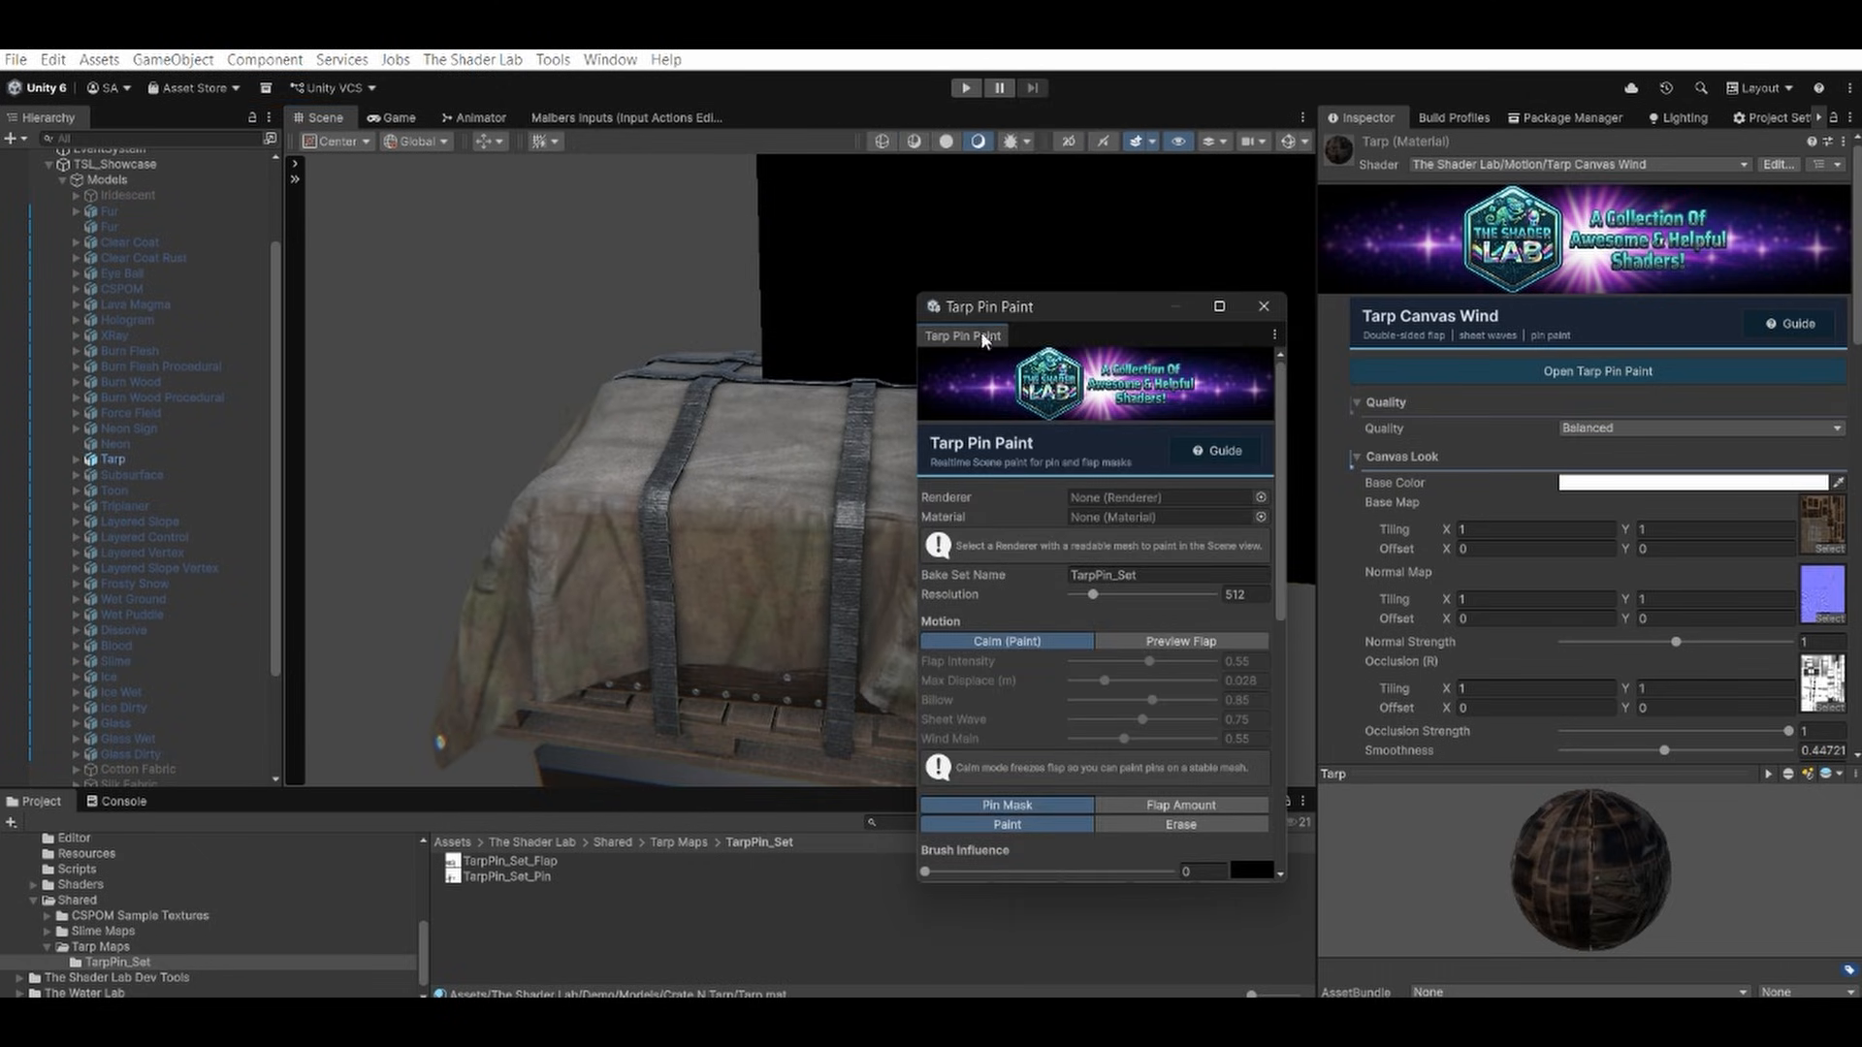
{"action": "left_click_drag", "start_coordinate": [1044, 306], "coordinate": [1115, 274]}
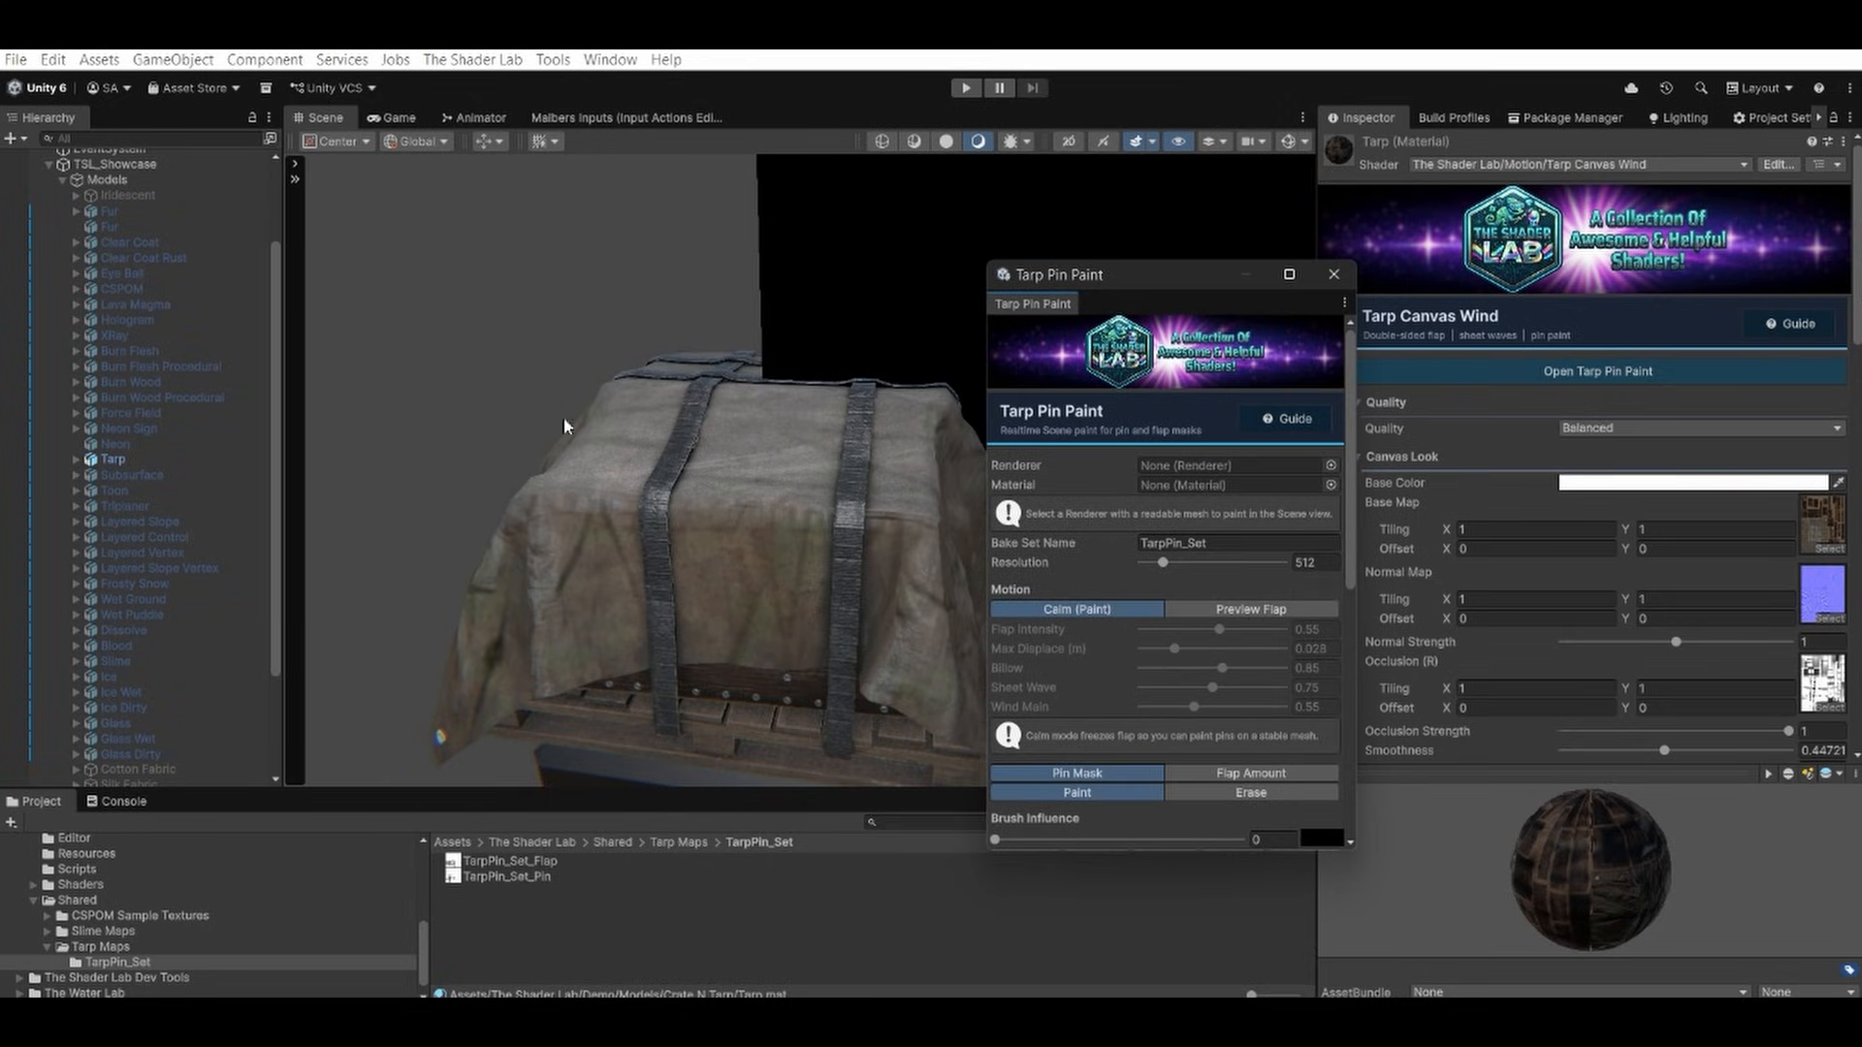
Target the Tarp mesh under CrateNTarp in Tarp Pin Paint and expand its preview material.
{"action": "left_click", "coordinate": [75, 460]}
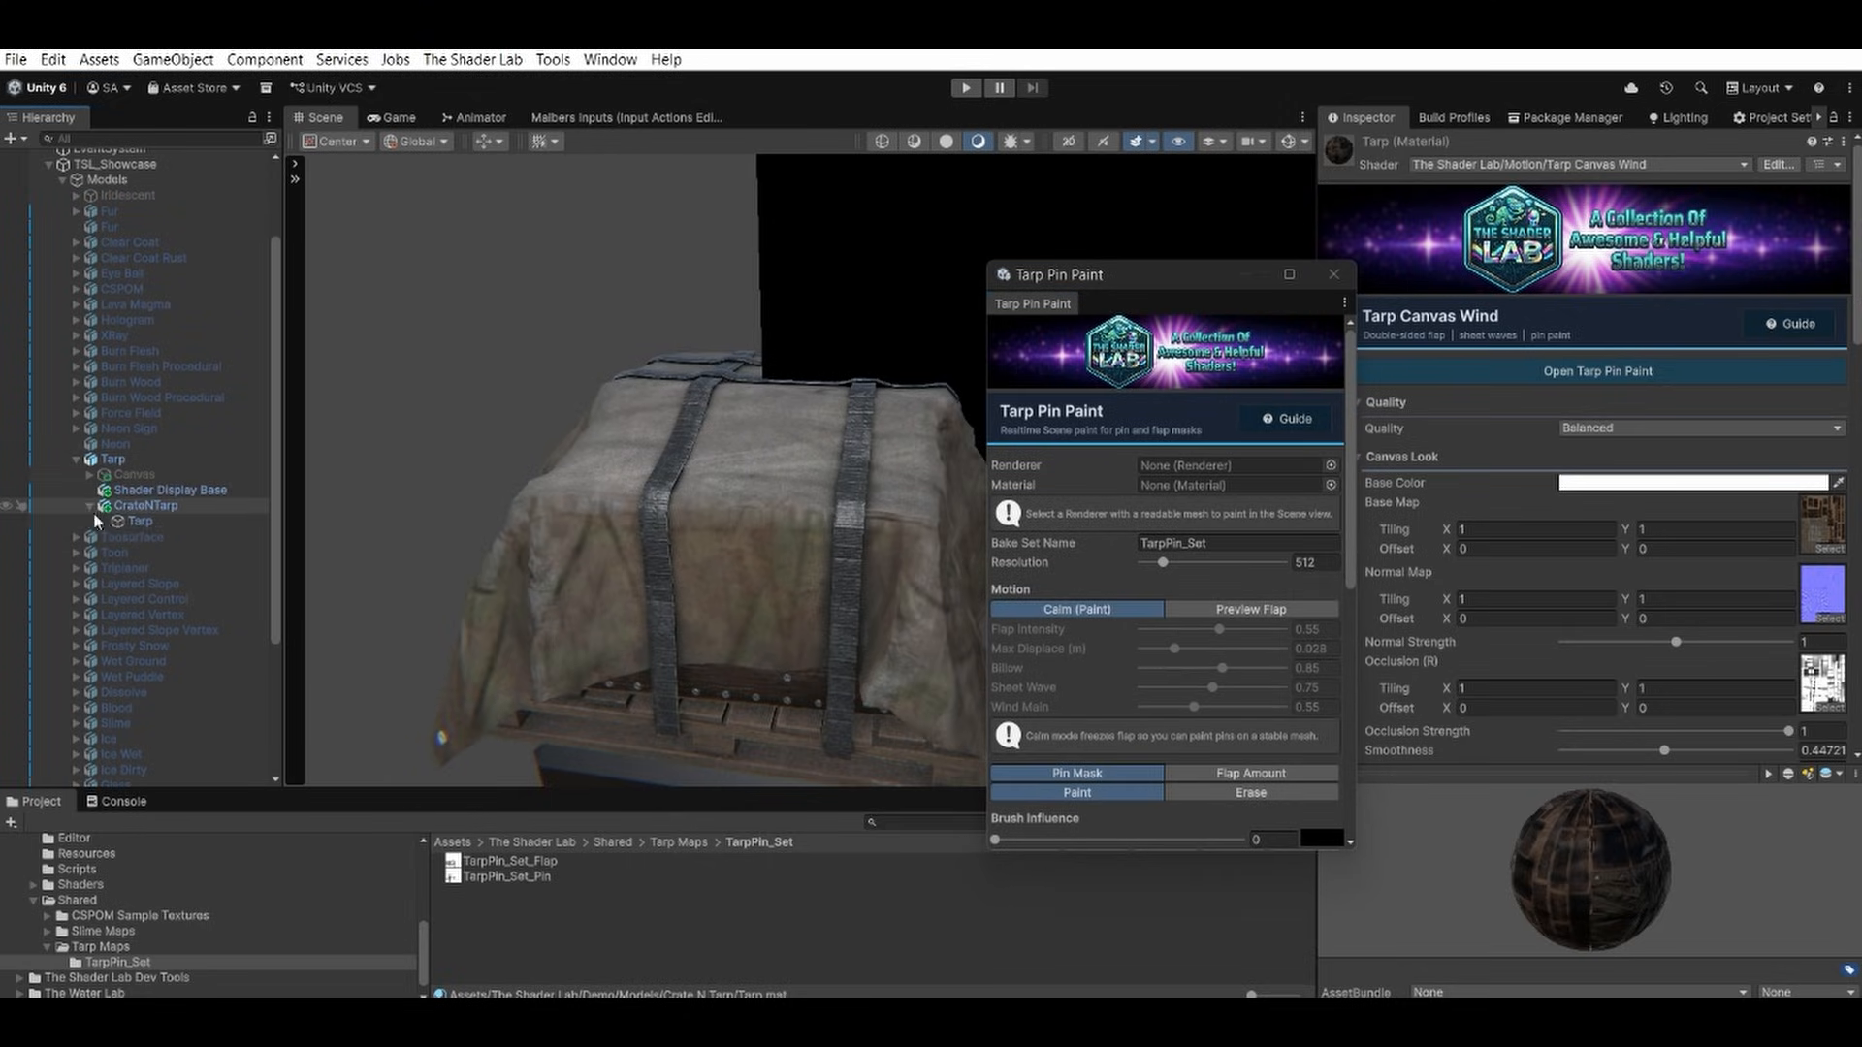
{"action": "left_click", "coordinate": [145, 521]}
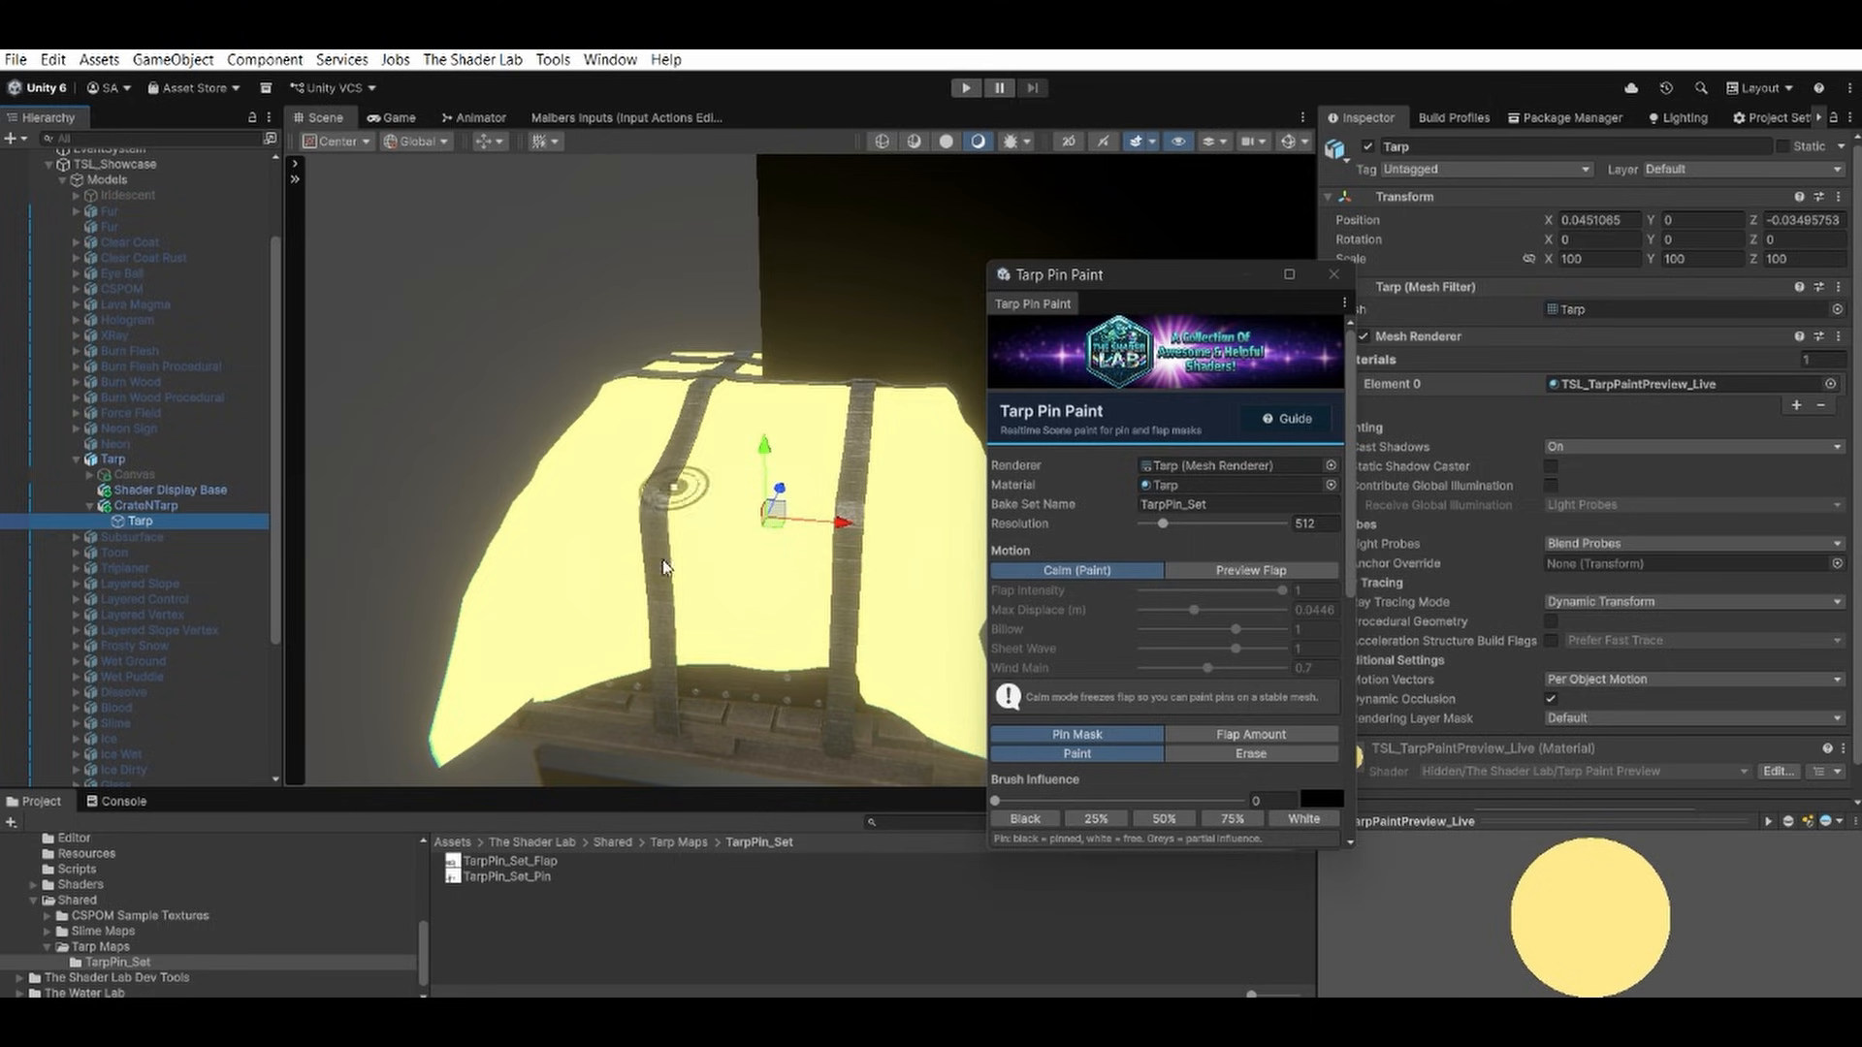
{"action": "scroll", "coordinate": [1737, 589], "scroll_direction": "down", "scroll_amount": 2}
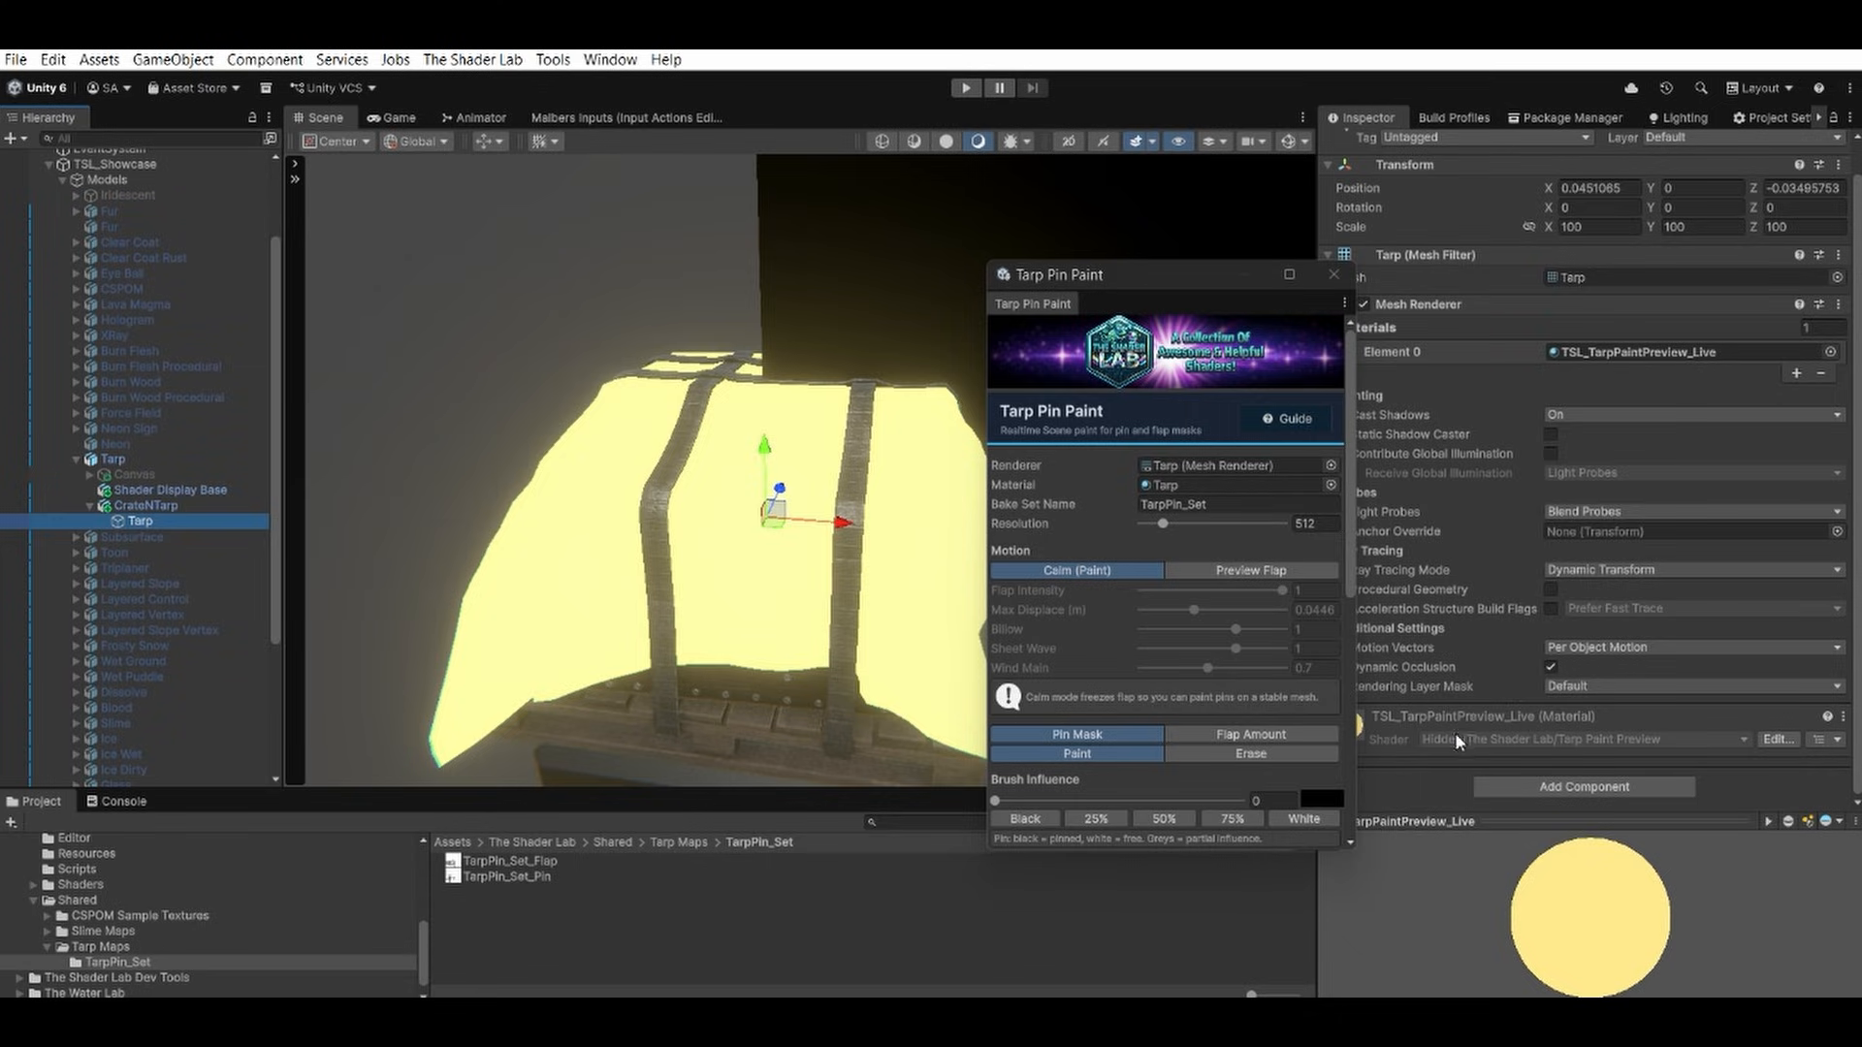
{"action": "left_click", "coordinate": [1480, 718]}
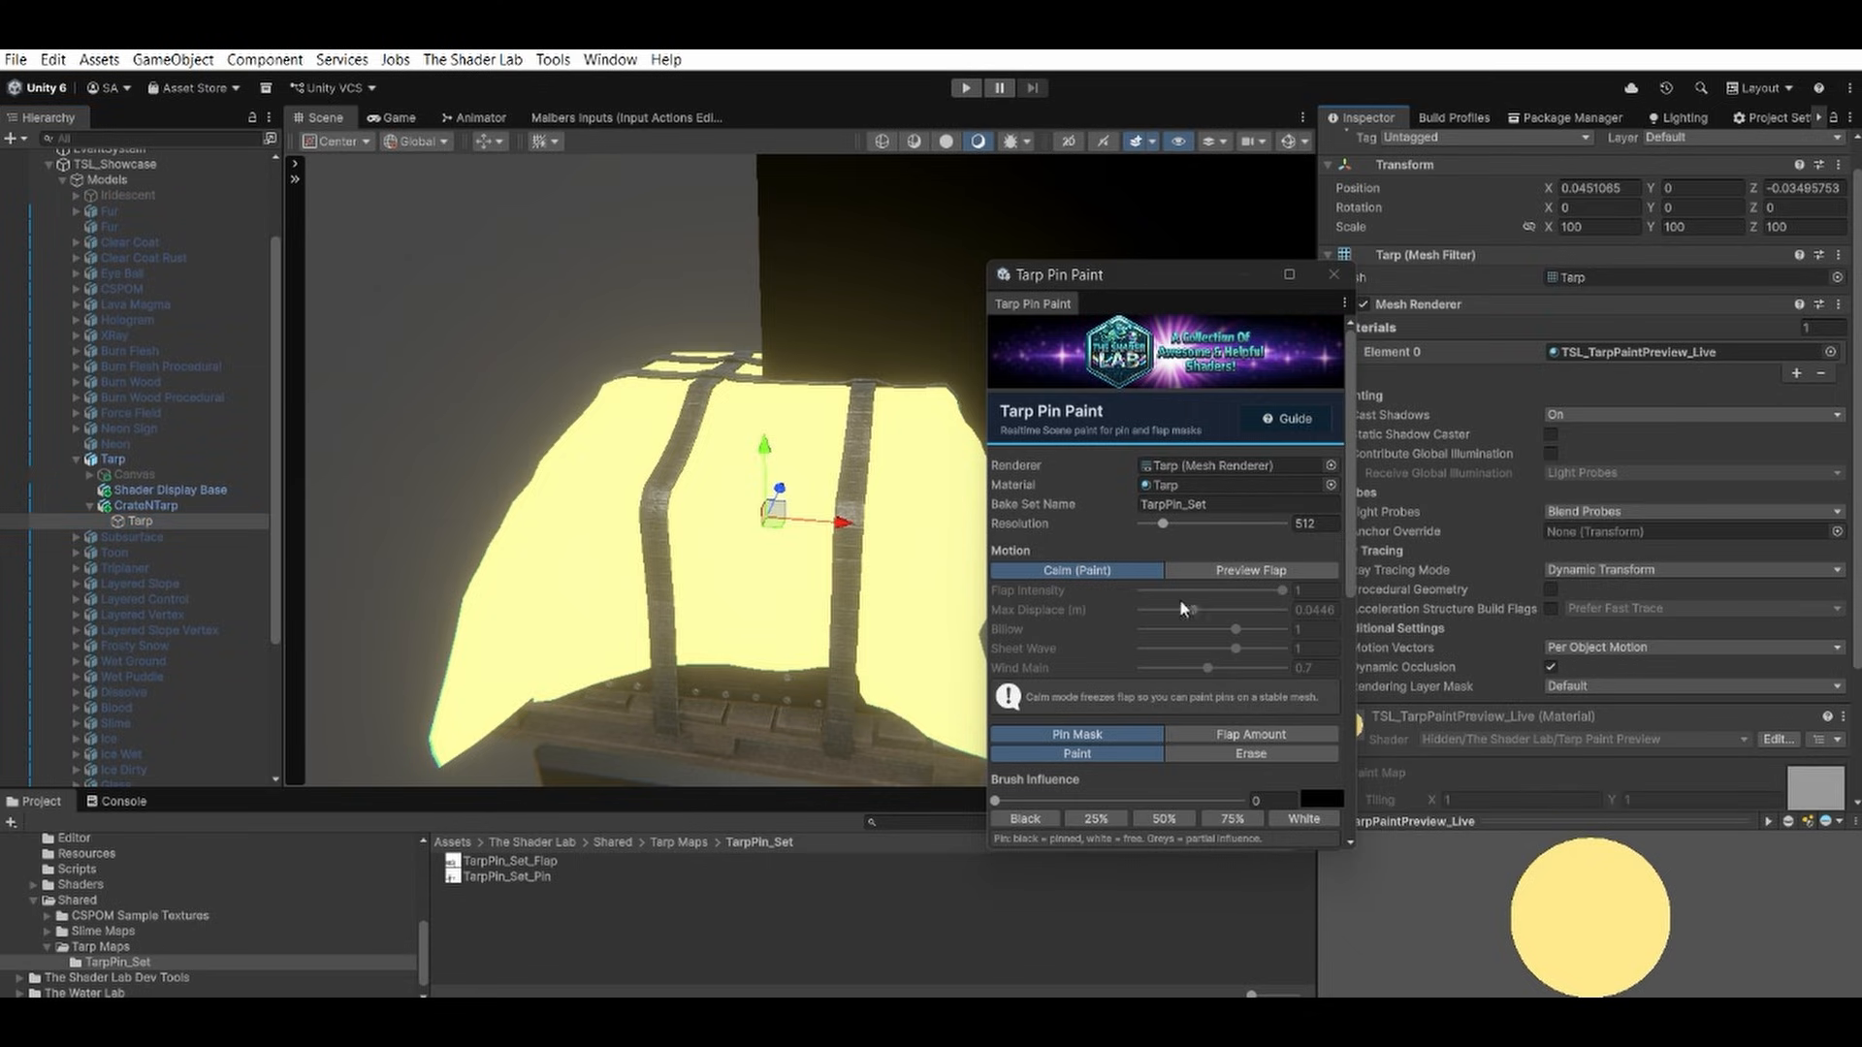
Compare the tarp's Preview Flap and Calm (Paint) motion modes, finishing with Preview Flap enabled.
{"action": "scroll", "coordinate": [1181, 610], "scroll_direction": "down", "scroll_amount": 6}
{"action": "scroll", "coordinate": [1180, 611], "scroll_direction": "up", "scroll_amount": 6}
{"action": "left_click", "coordinate": [1198, 570]}
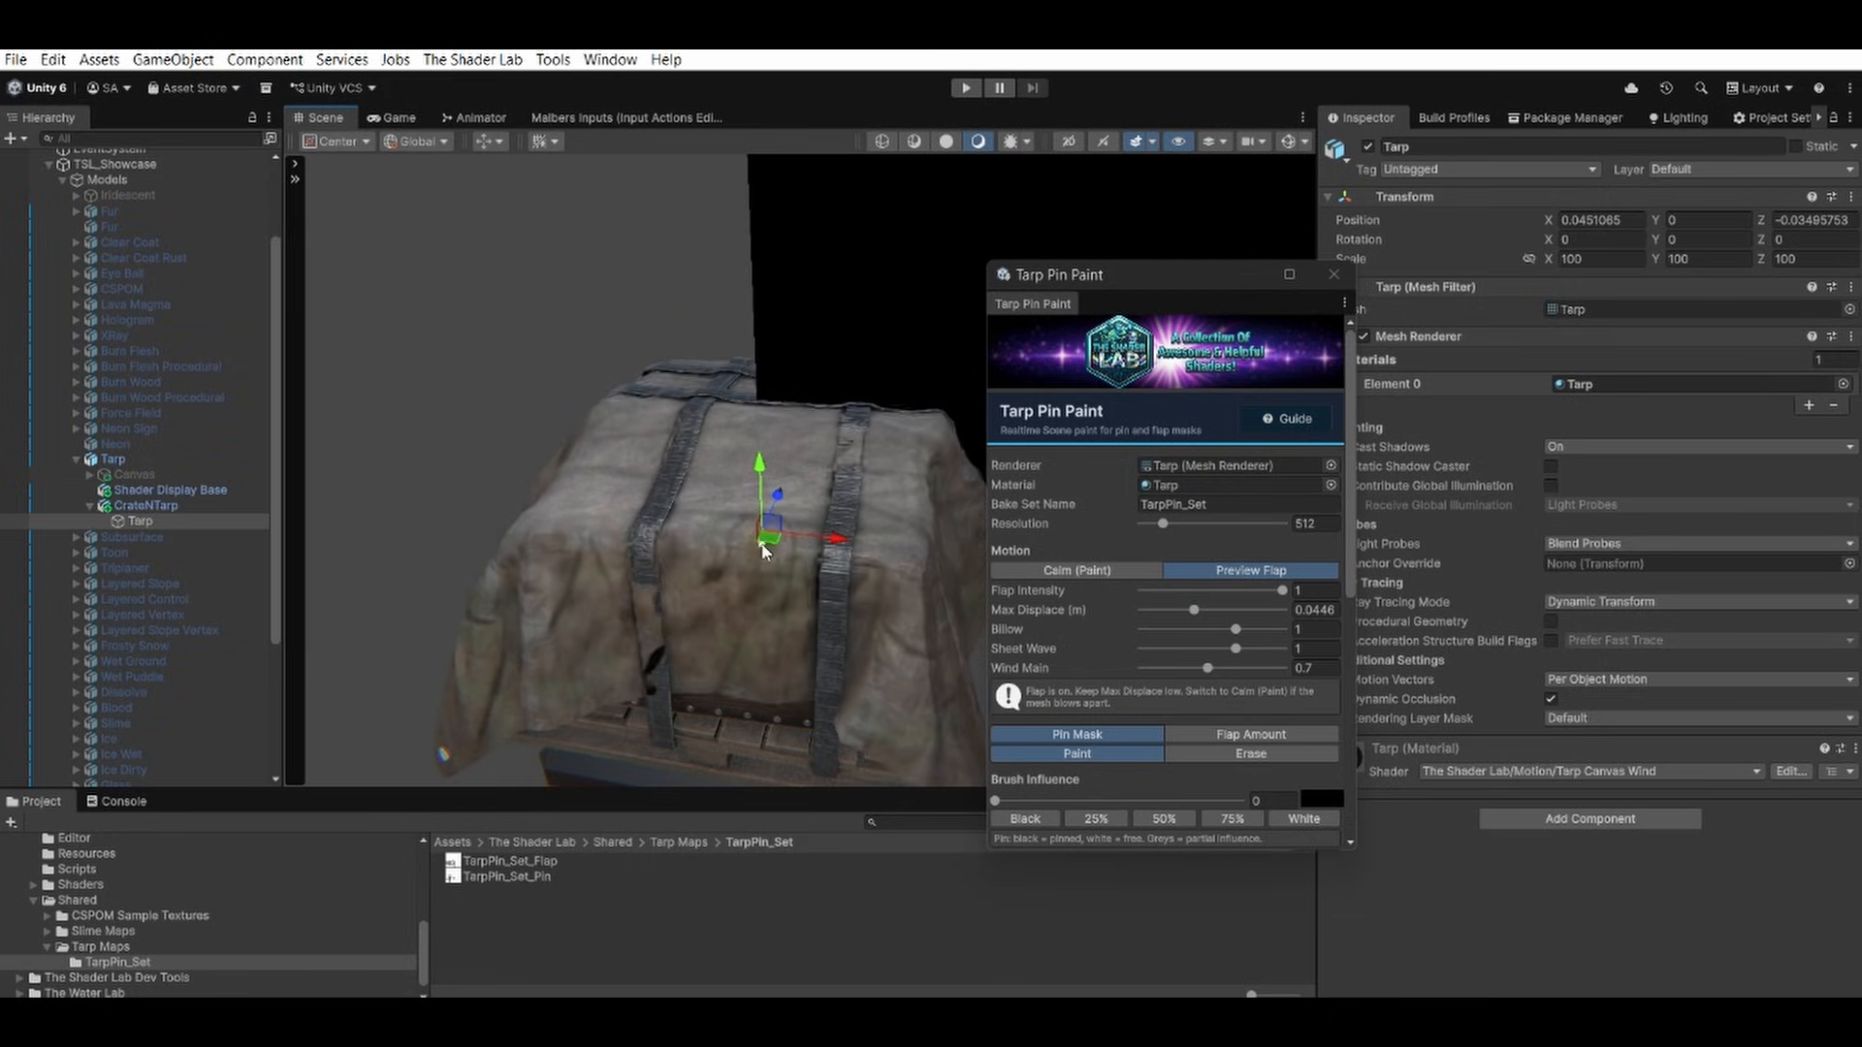
{"action": "left_click", "coordinate": [1101, 573]}
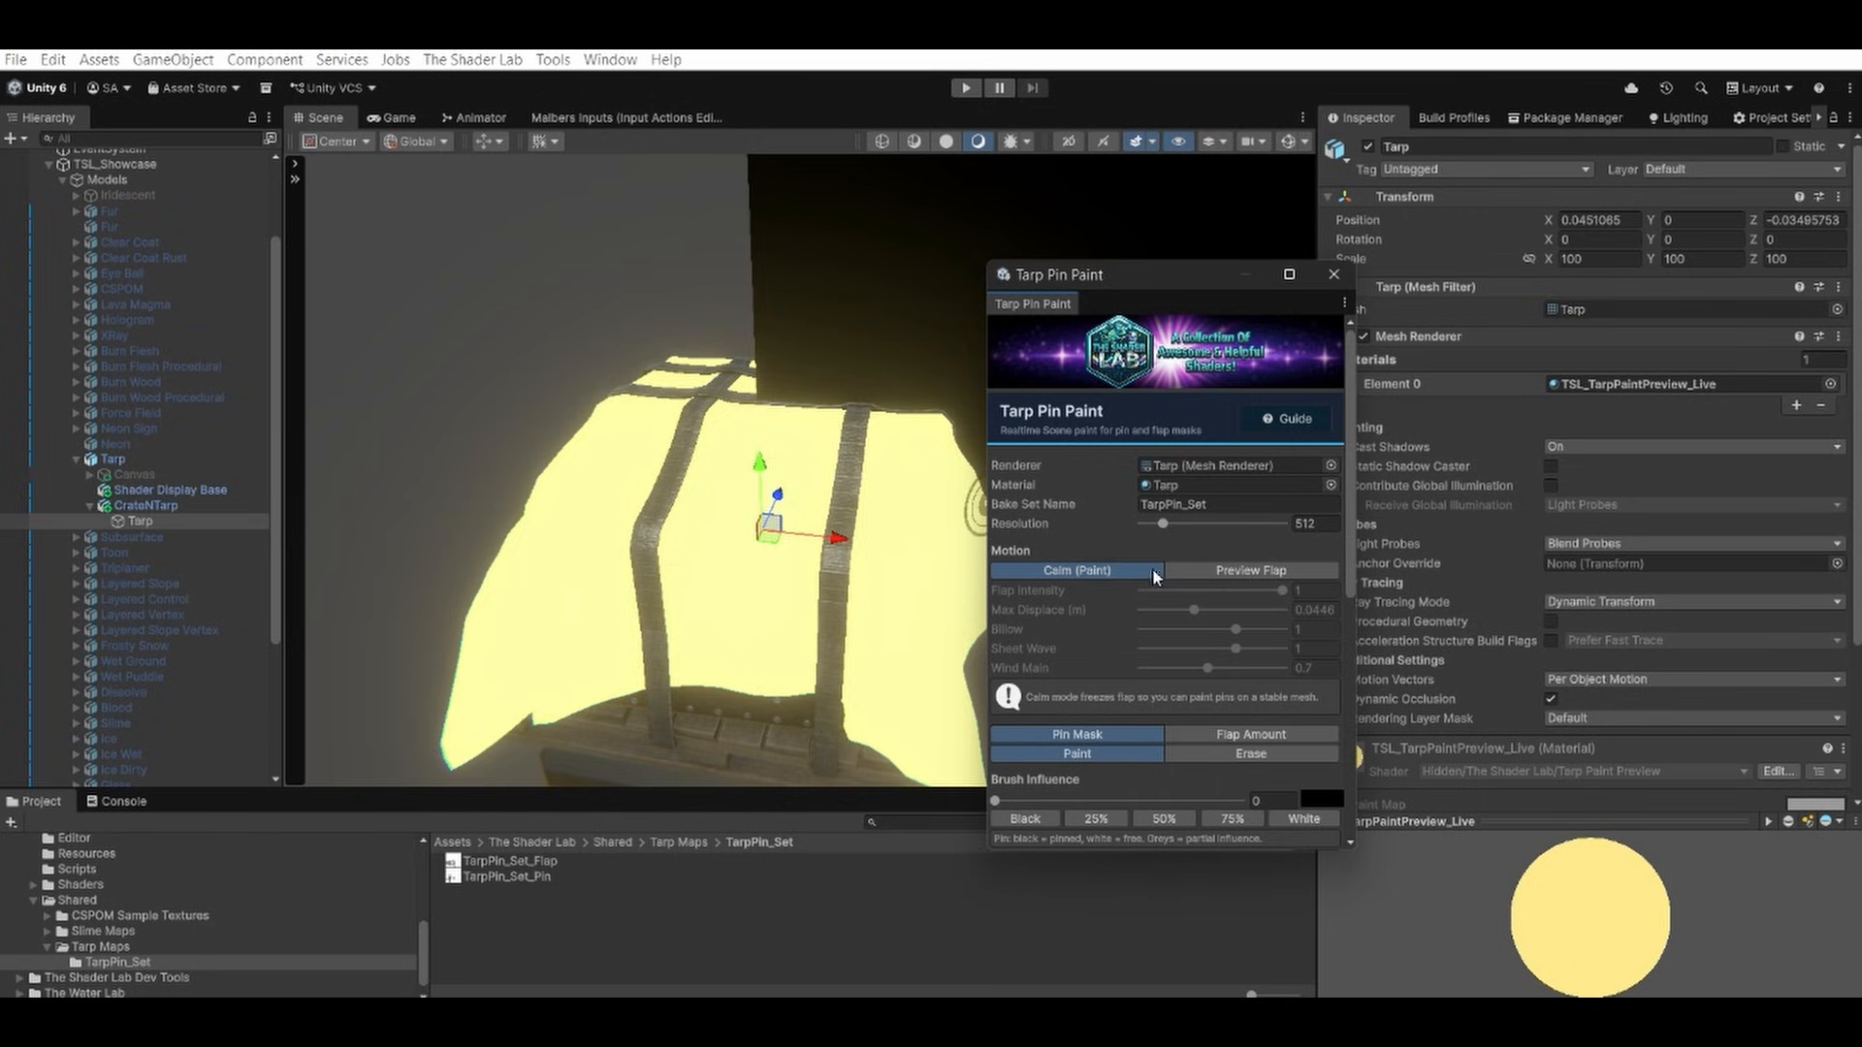
{"action": "left_click", "coordinate": [1195, 572]}
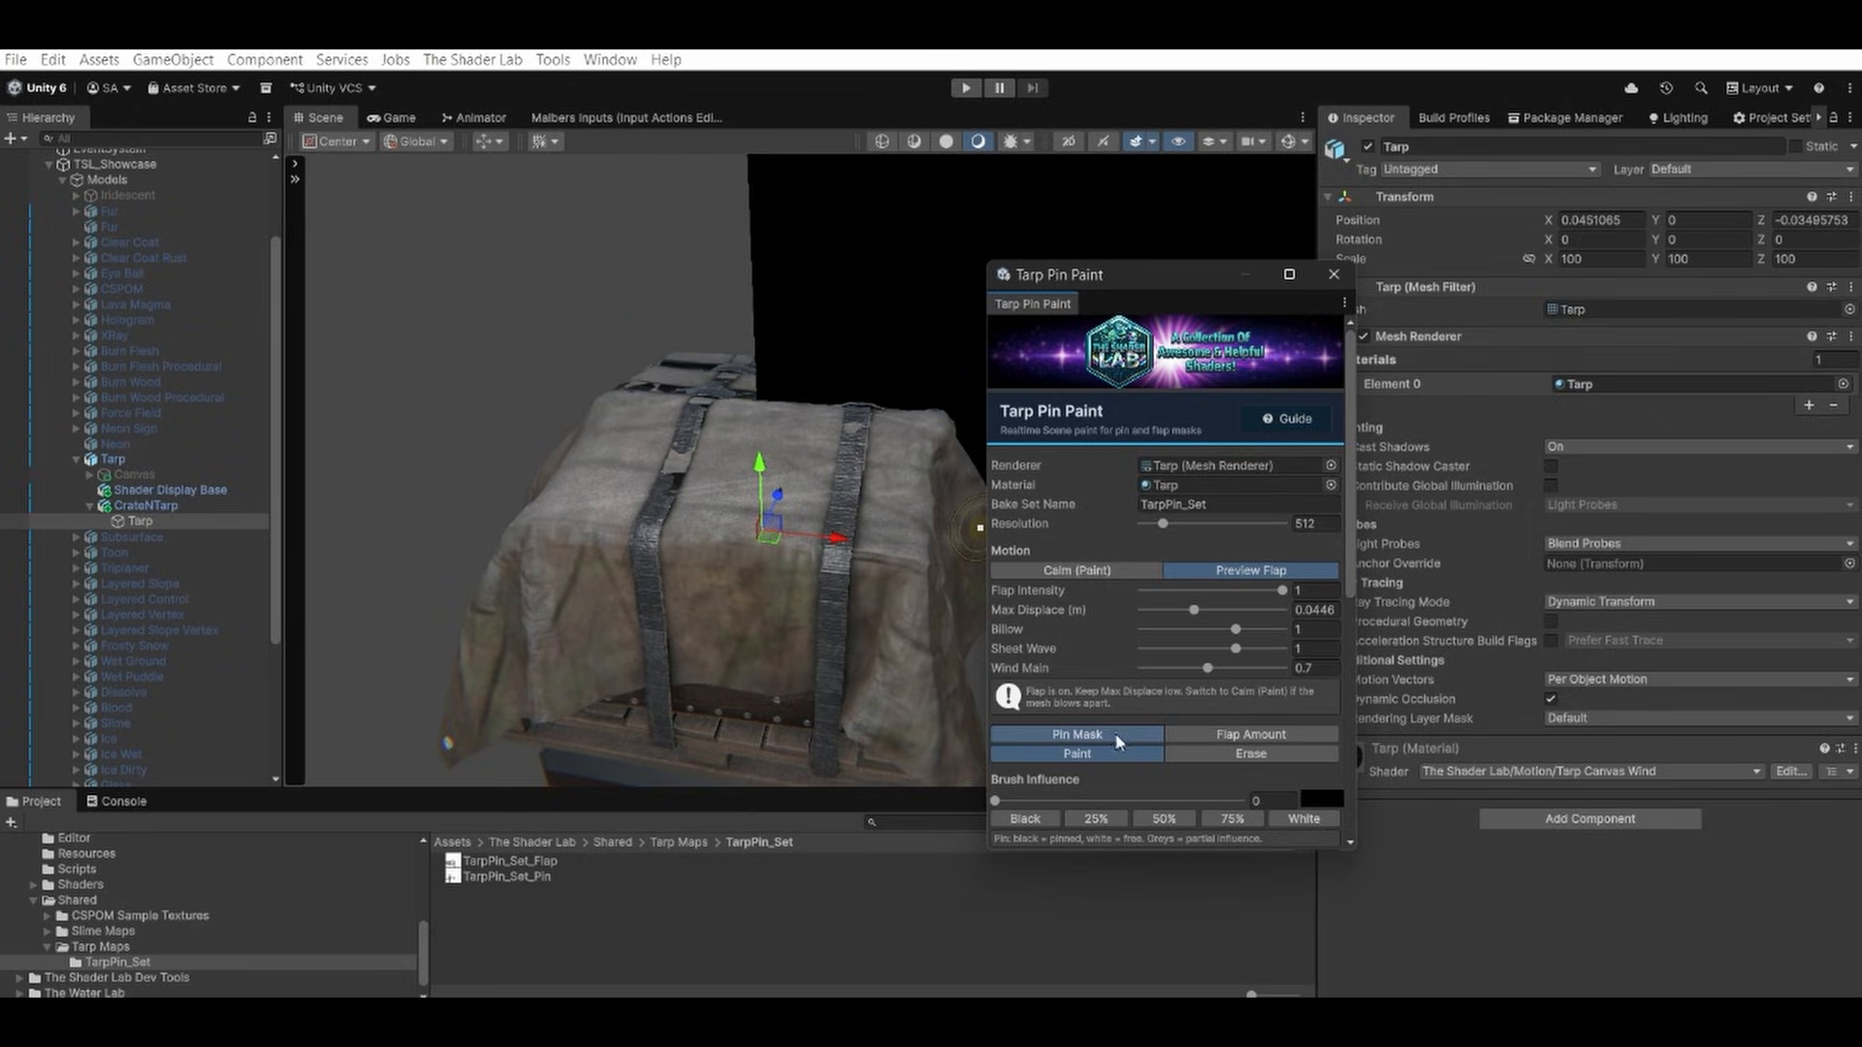
Paint black pin mask down the first front strap across the top of the tarp.
{"action": "scroll", "coordinate": [1119, 733], "scroll_direction": "down", "scroll_amount": 6}
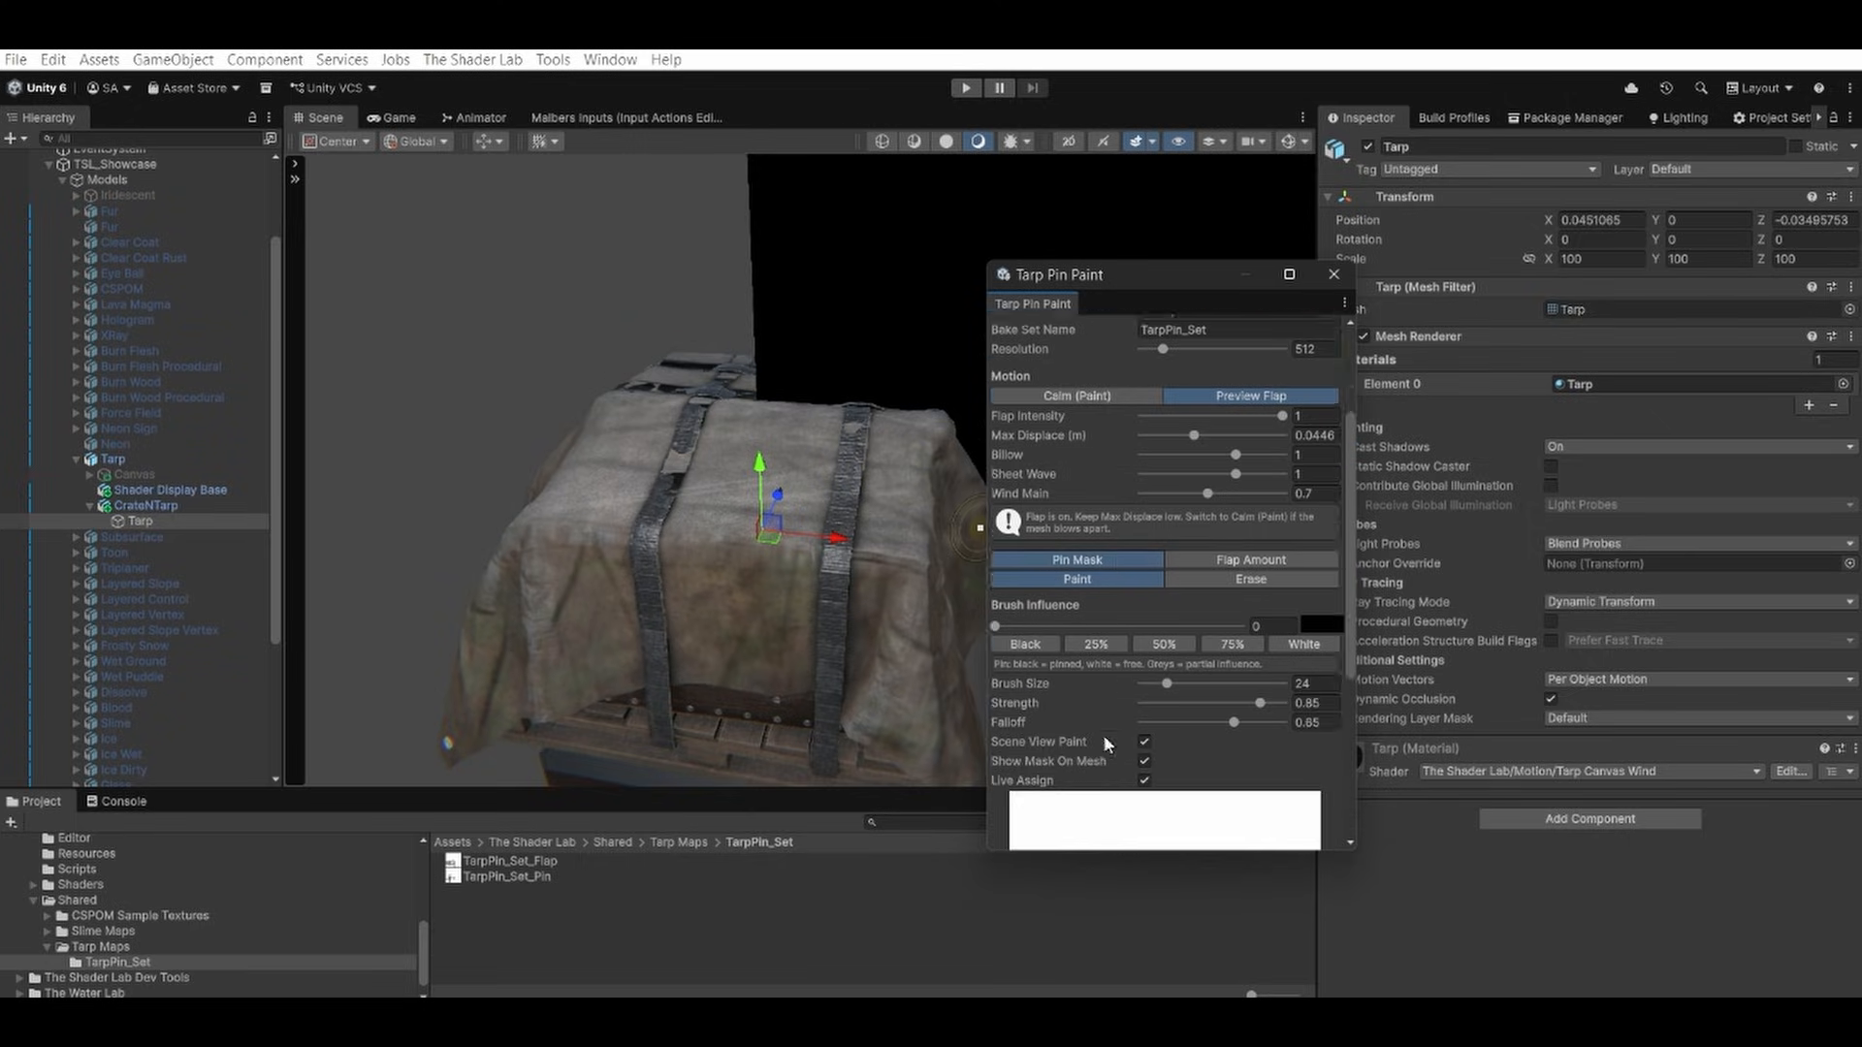
{"action": "left_click", "coordinate": [695, 413]}
{"action": "mouse_move", "coordinate": [687, 430]}
{"action": "left_mouse_down"}
{"action": "mouse_move", "coordinate": [651, 551]}
{"action": "mouse_move", "coordinate": [669, 493]}
{"action": "mouse_move", "coordinate": [674, 510]}
{"action": "left_mouse_up"}
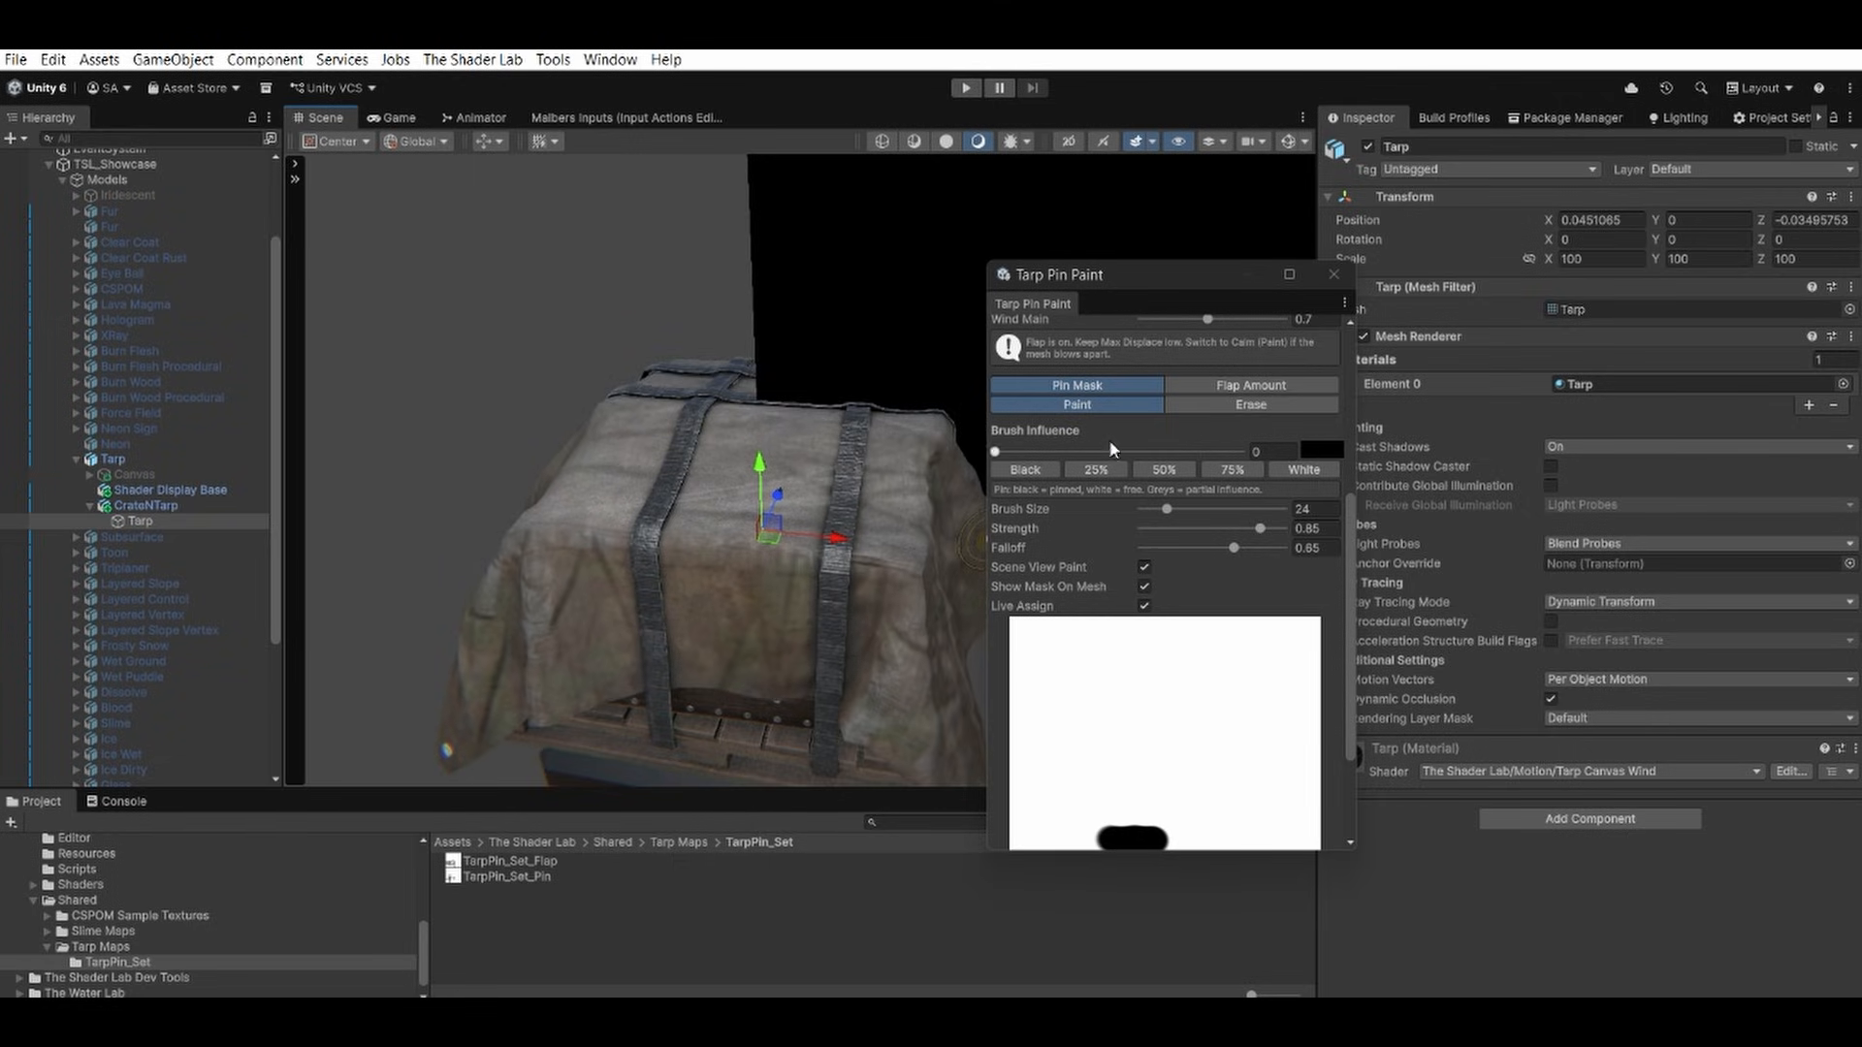
Check the painted strap mask in Calm (Paint) mode, then return to Preview Flap.
{"action": "scroll", "coordinate": [1192, 456], "scroll_direction": "up", "scroll_amount": 5}
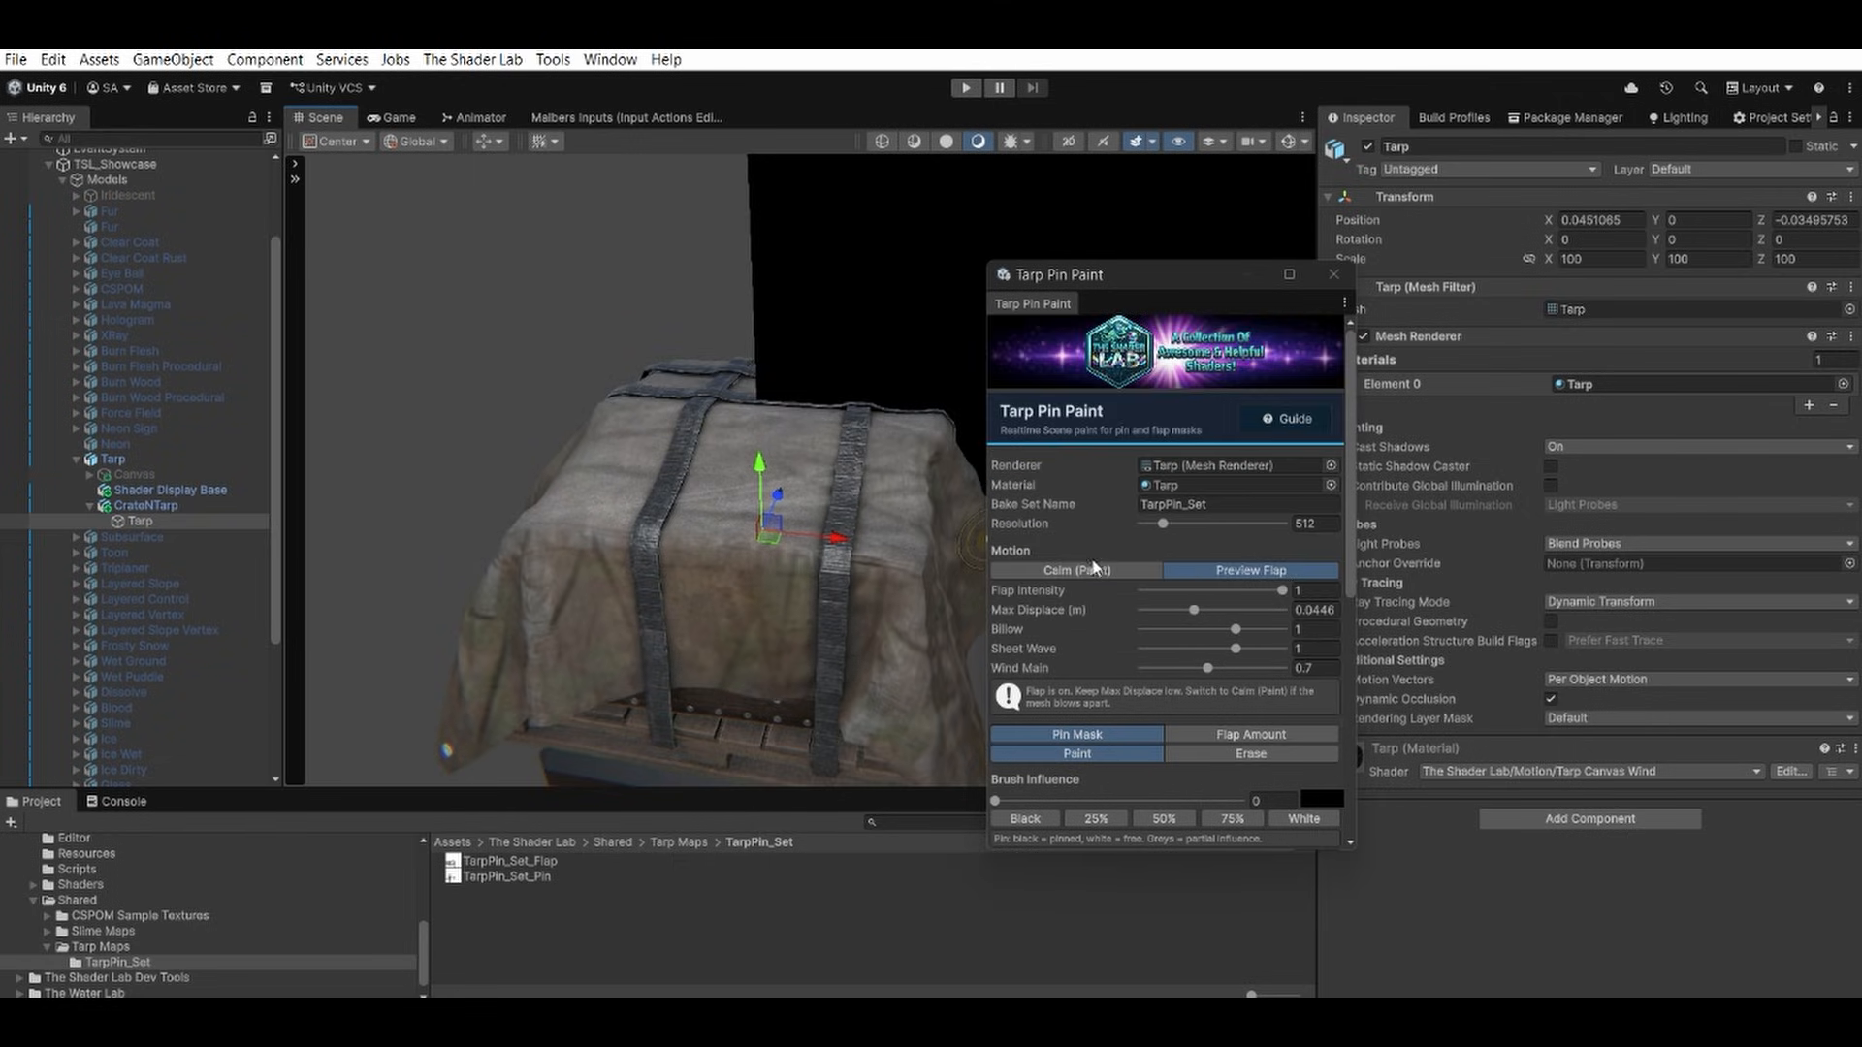
{"action": "left_click", "coordinate": [1090, 574]}
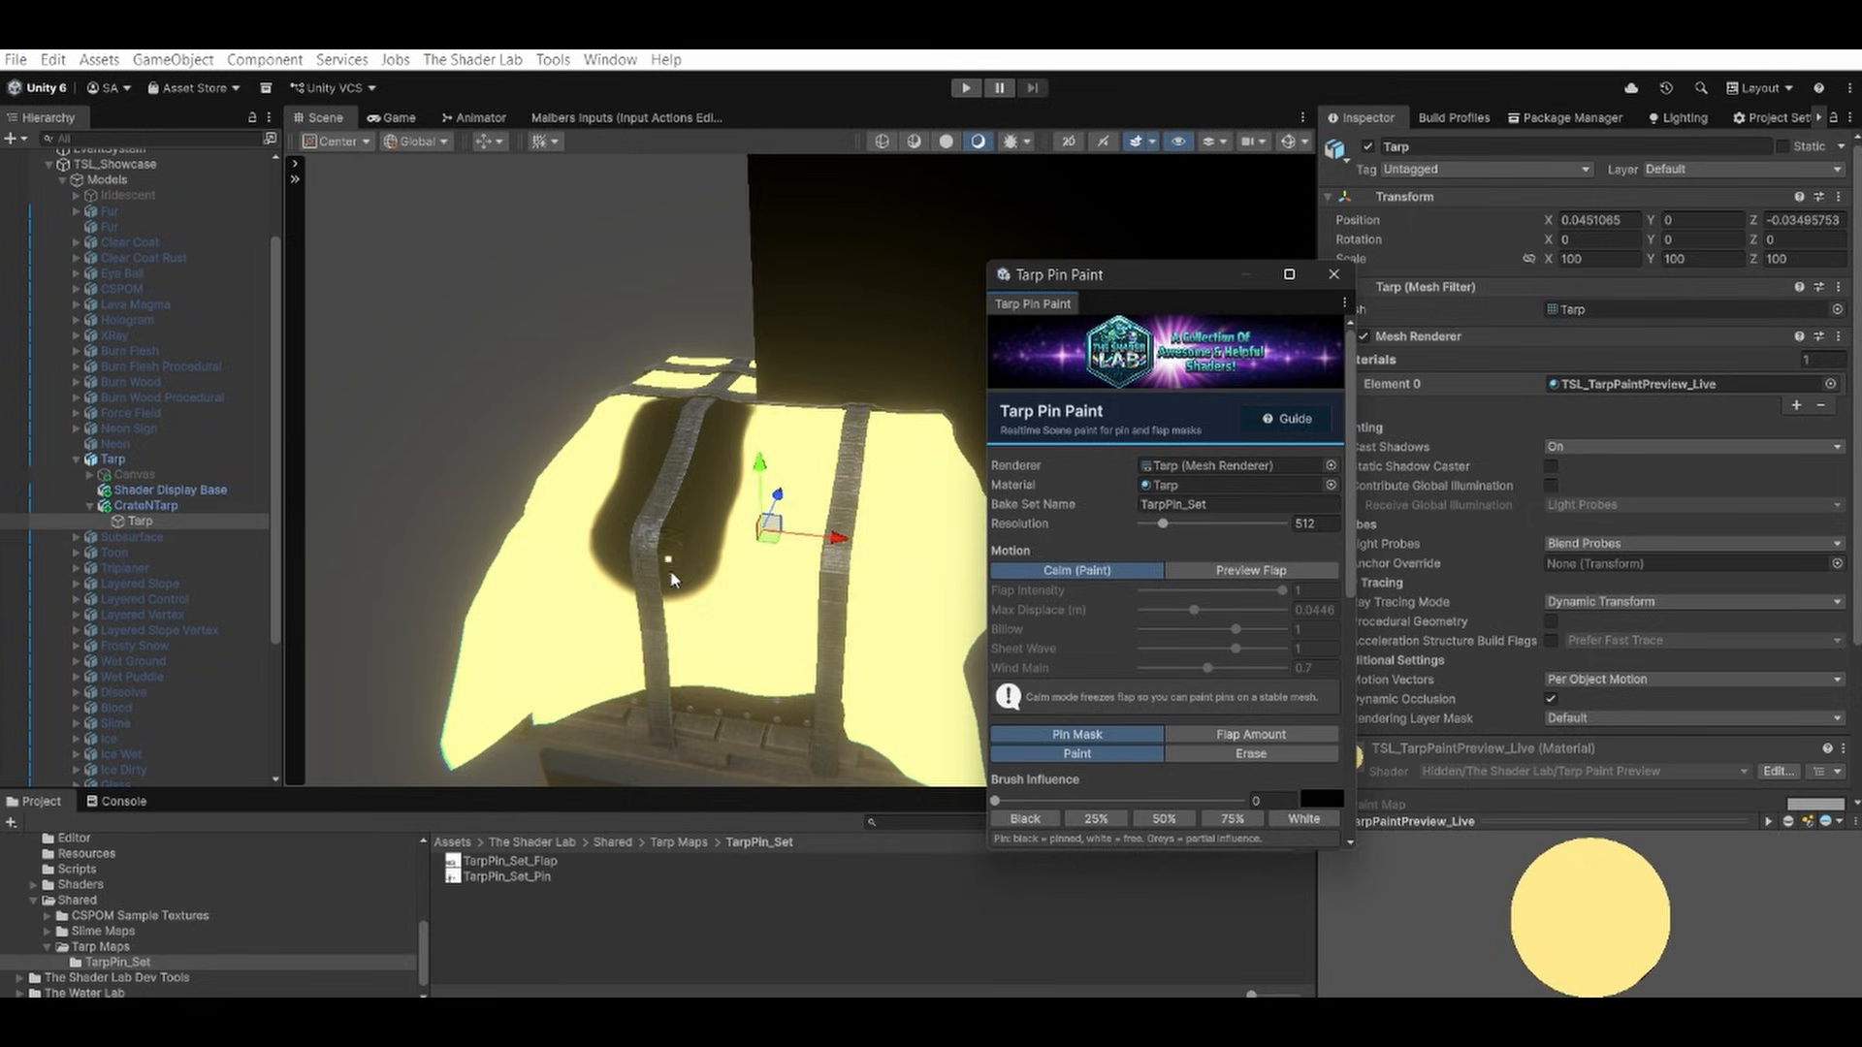
{"action": "left_click", "coordinate": [1232, 574]}
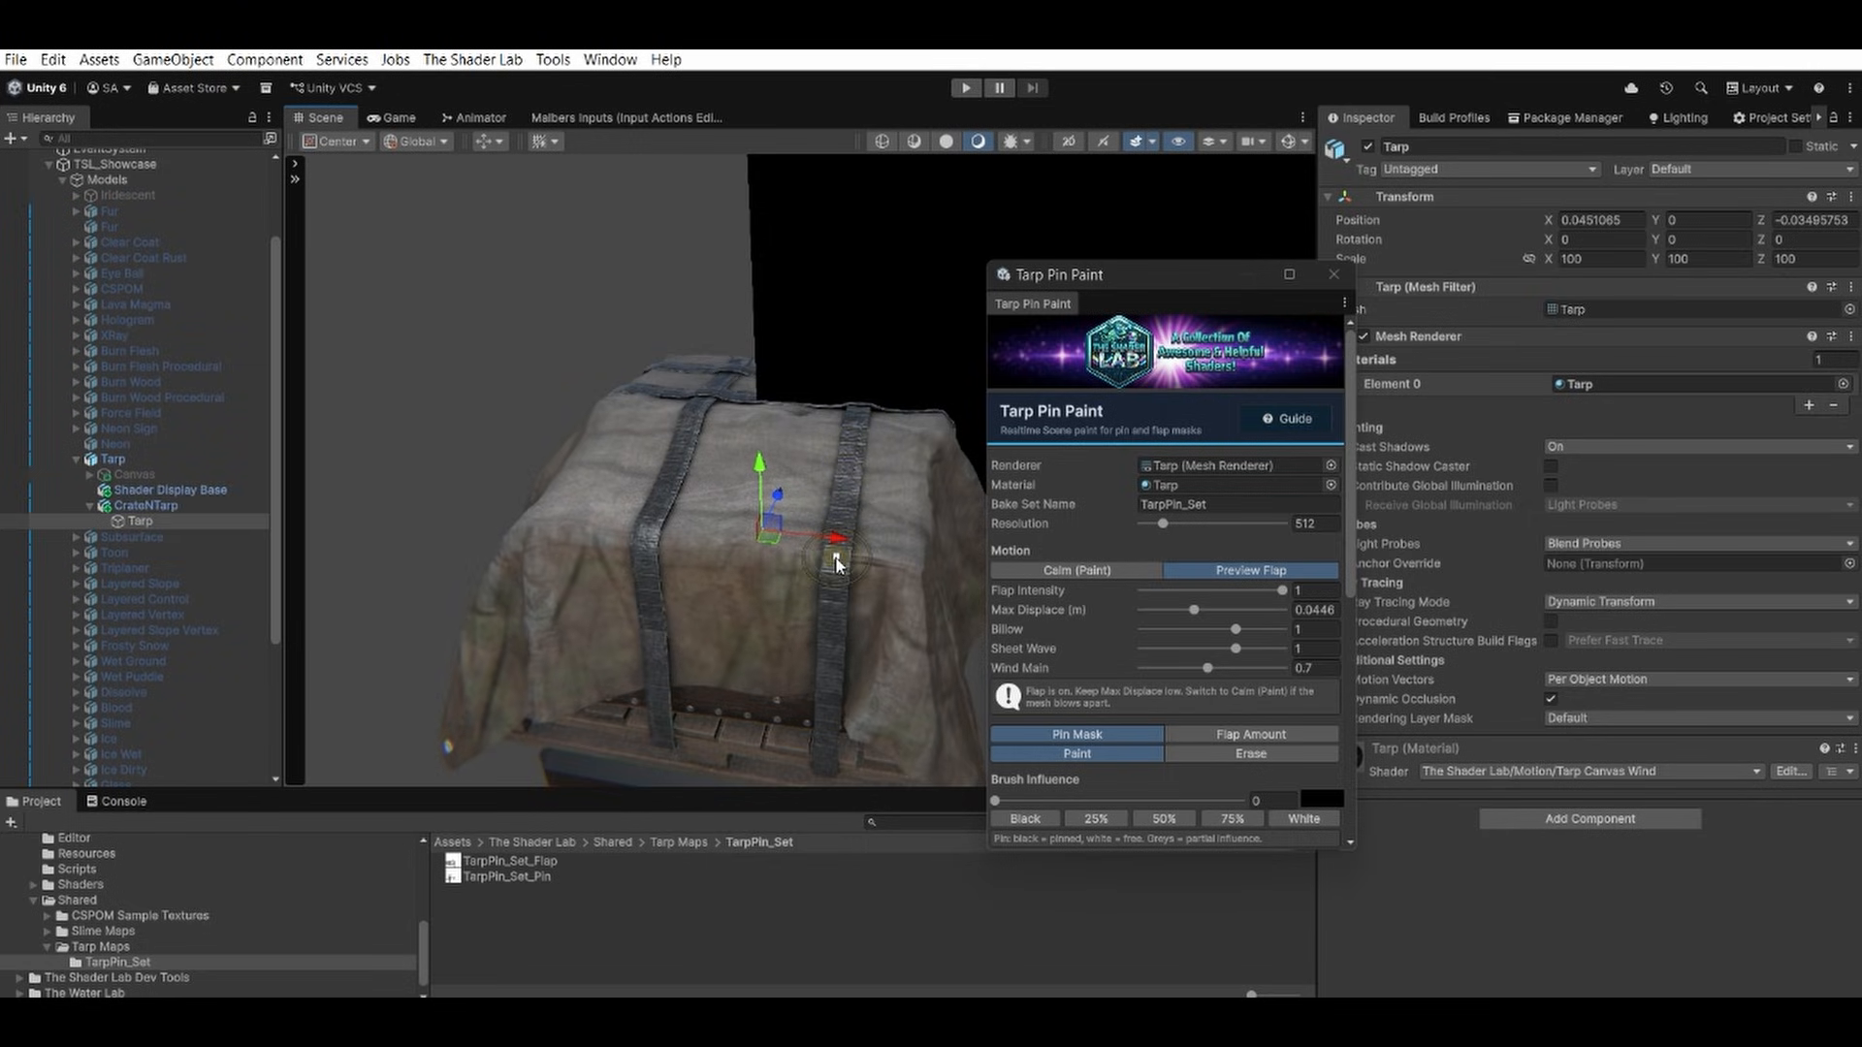
Set the pin brush size to 12 and its falloff to 0.285 for the straps on the tarp's far side.
{"action": "left_click_drag", "start_coordinate": [737, 473], "coordinate": [946, 549], "text": "alt"}
{"action": "middle_click_drag", "start_coordinate": [888, 539], "coordinate": [701, 545]}
{"action": "left_click_drag", "start_coordinate": [701, 544], "coordinate": [793, 557], "text": "alt"}
{"action": "right_click_drag", "start_coordinate": [793, 557], "coordinate": [1009, 582], "text": "alt"}
{"action": "left_click_drag", "start_coordinate": [702, 590], "coordinate": [757, 603], "text": "alt"}
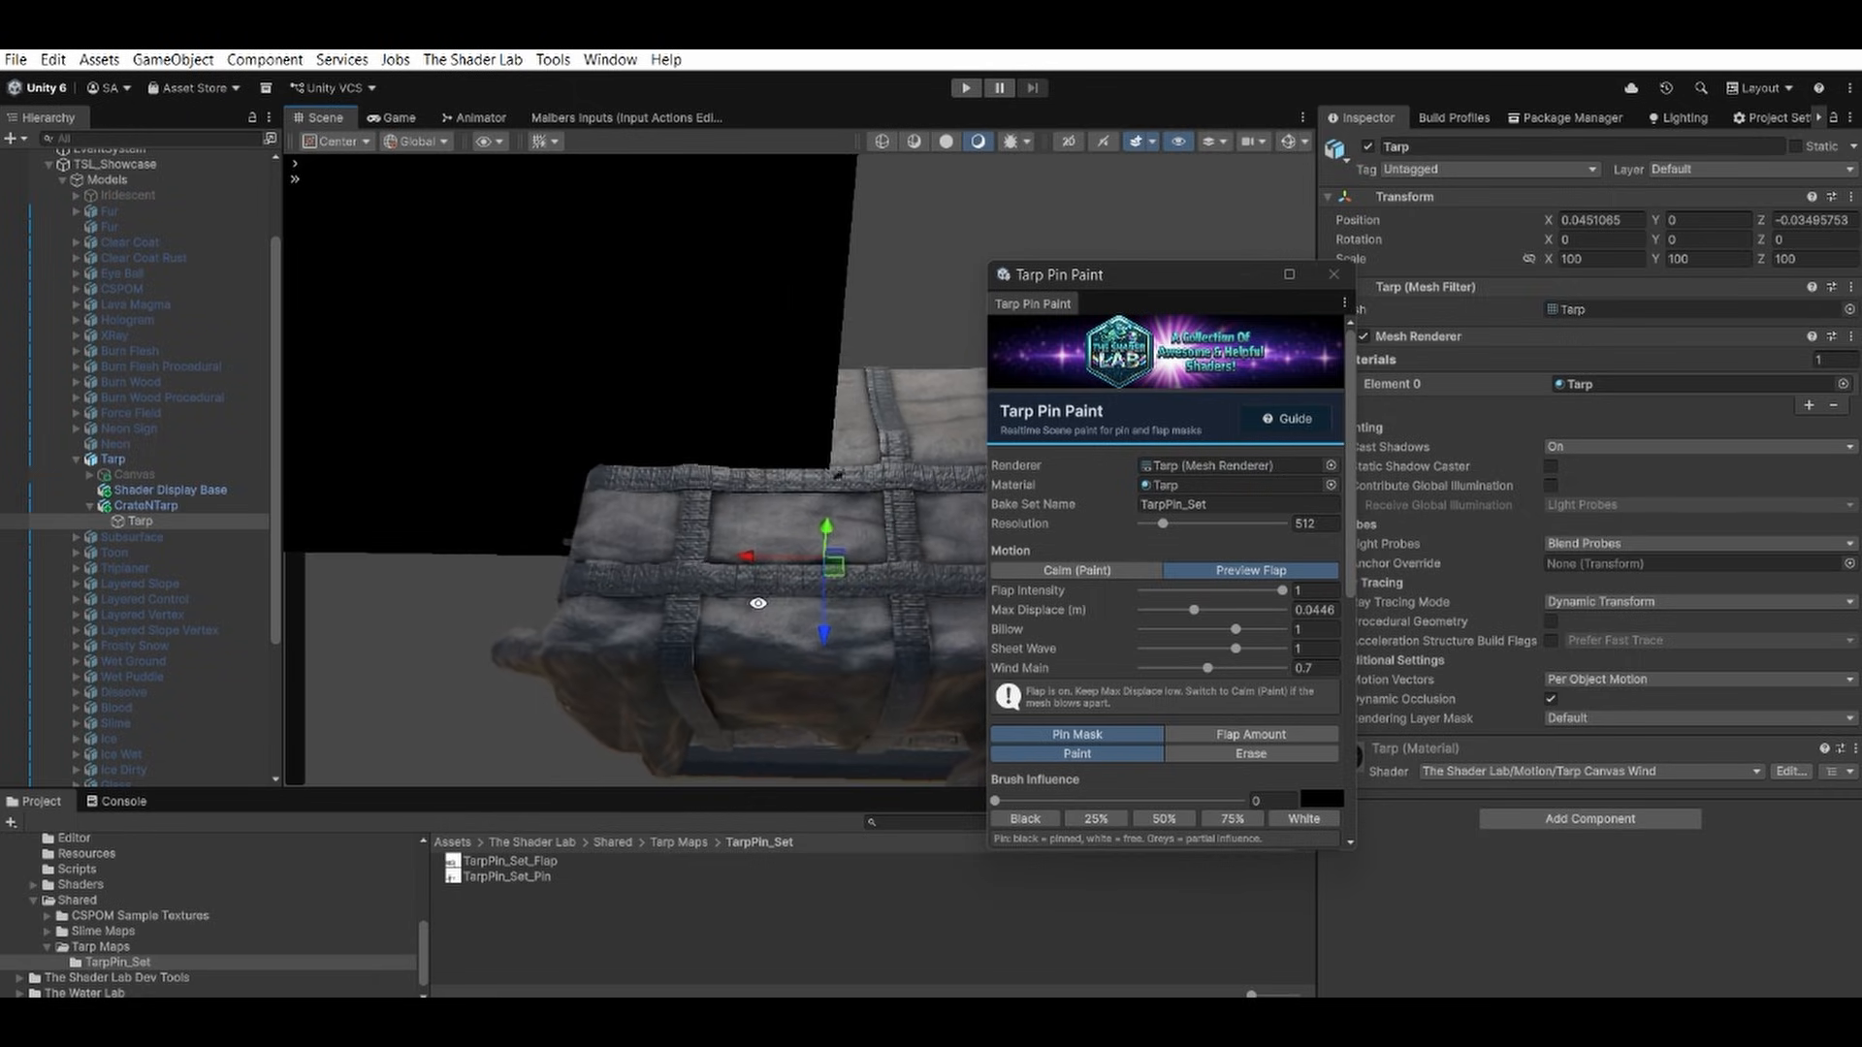
{"action": "scroll", "coordinate": [1196, 620], "scroll_direction": "down", "scroll_amount": 6}
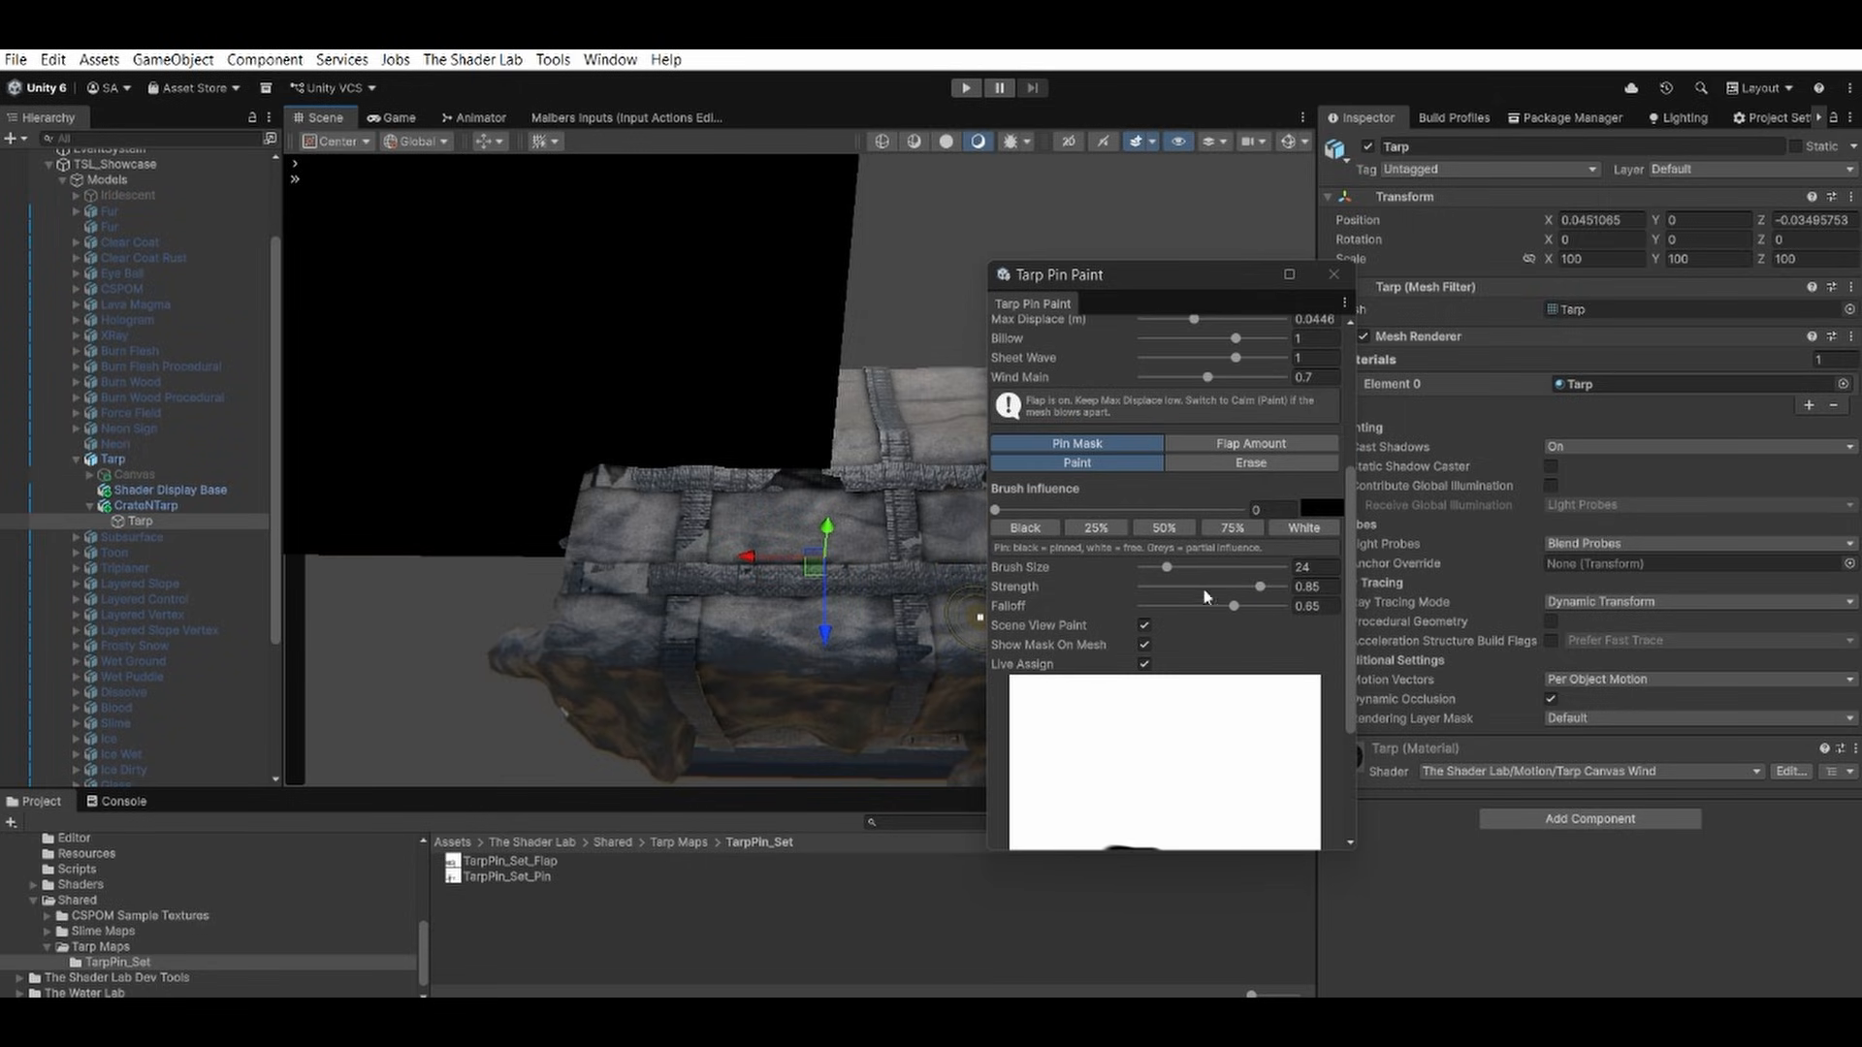
{"action": "left_click_drag", "start_coordinate": [1166, 568], "coordinate": [1181, 606]}
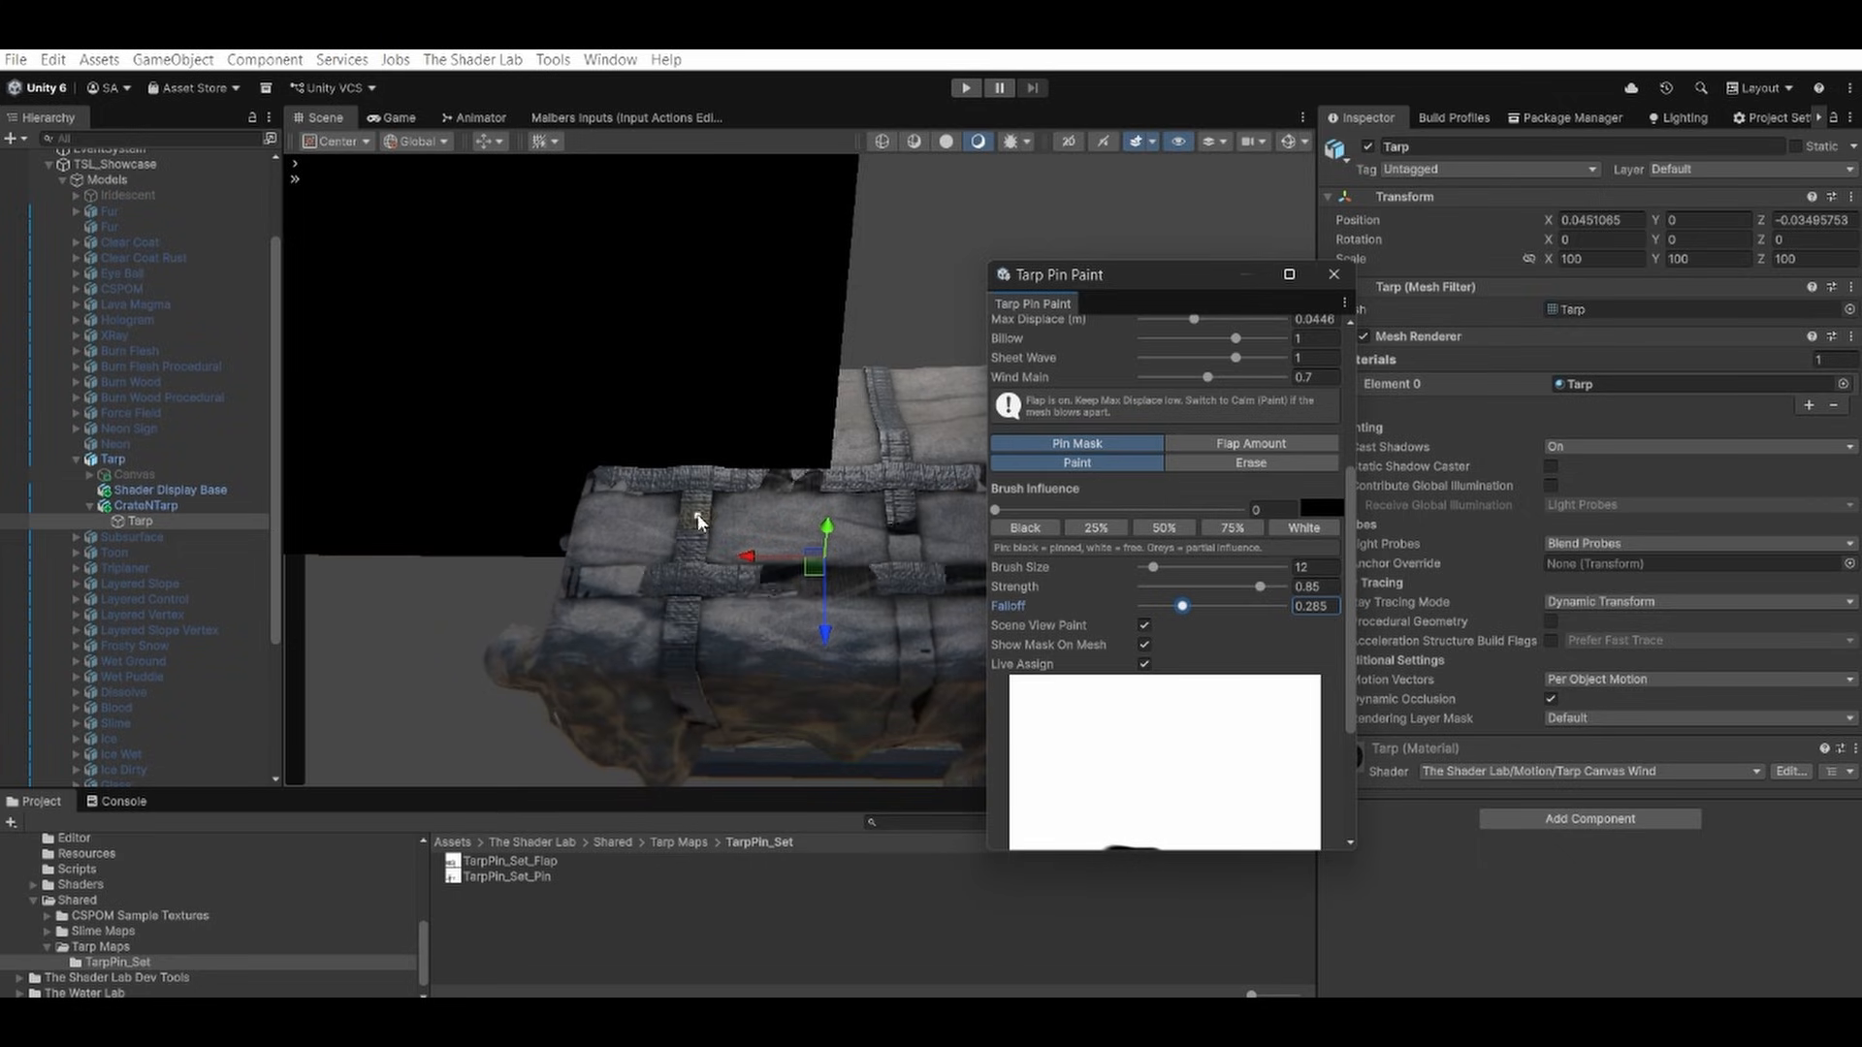
Paint black pin mask along the crossing straps on top of the tarp's far side.
{"action": "mouse_move", "coordinate": [696, 481]}
{"action": "left_mouse_down"}
{"action": "mouse_move", "coordinate": [681, 662]}
{"action": "mouse_move", "coordinate": [699, 455]}
{"action": "mouse_move", "coordinate": [705, 647]}
{"action": "mouse_move", "coordinate": [782, 543]}
{"action": "mouse_move", "coordinate": [731, 544]}
{"action": "left_mouse_up"}
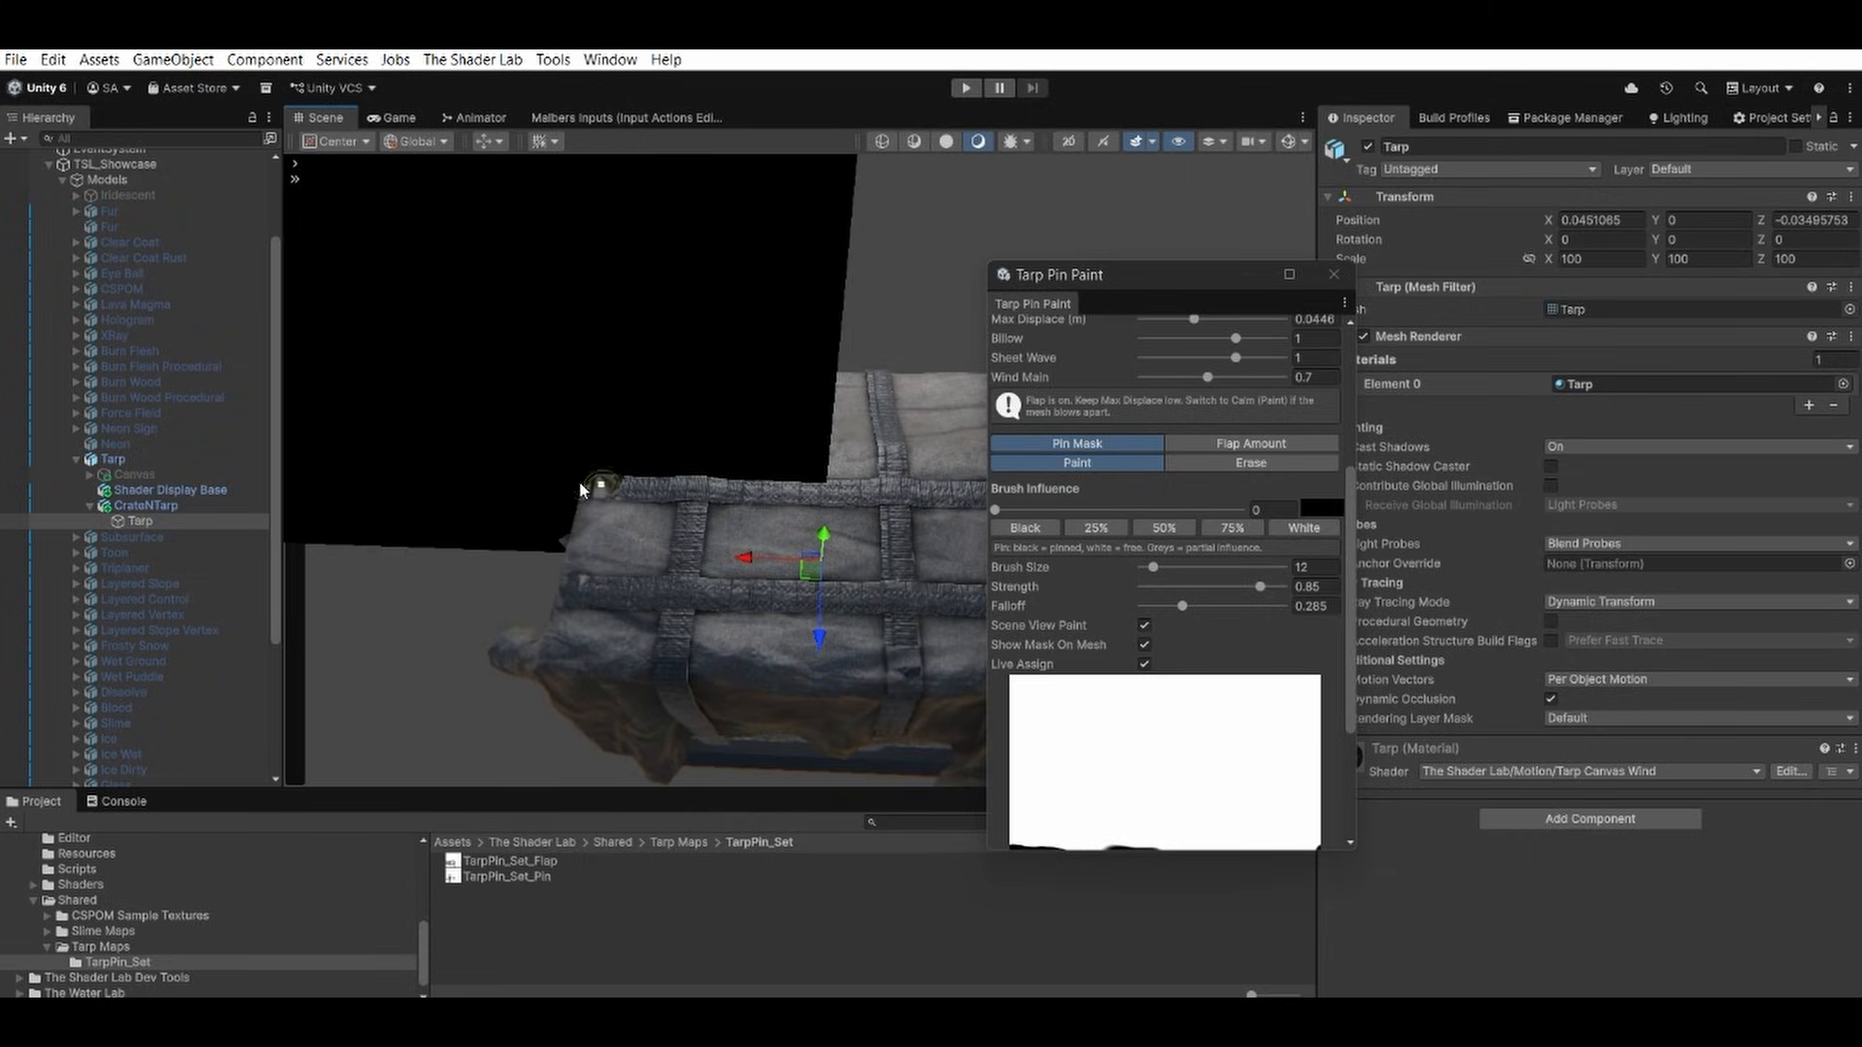
{"action": "left_click", "coordinate": [597, 489]}
{"action": "left_click_drag", "start_coordinate": [597, 489], "coordinate": [943, 497]}
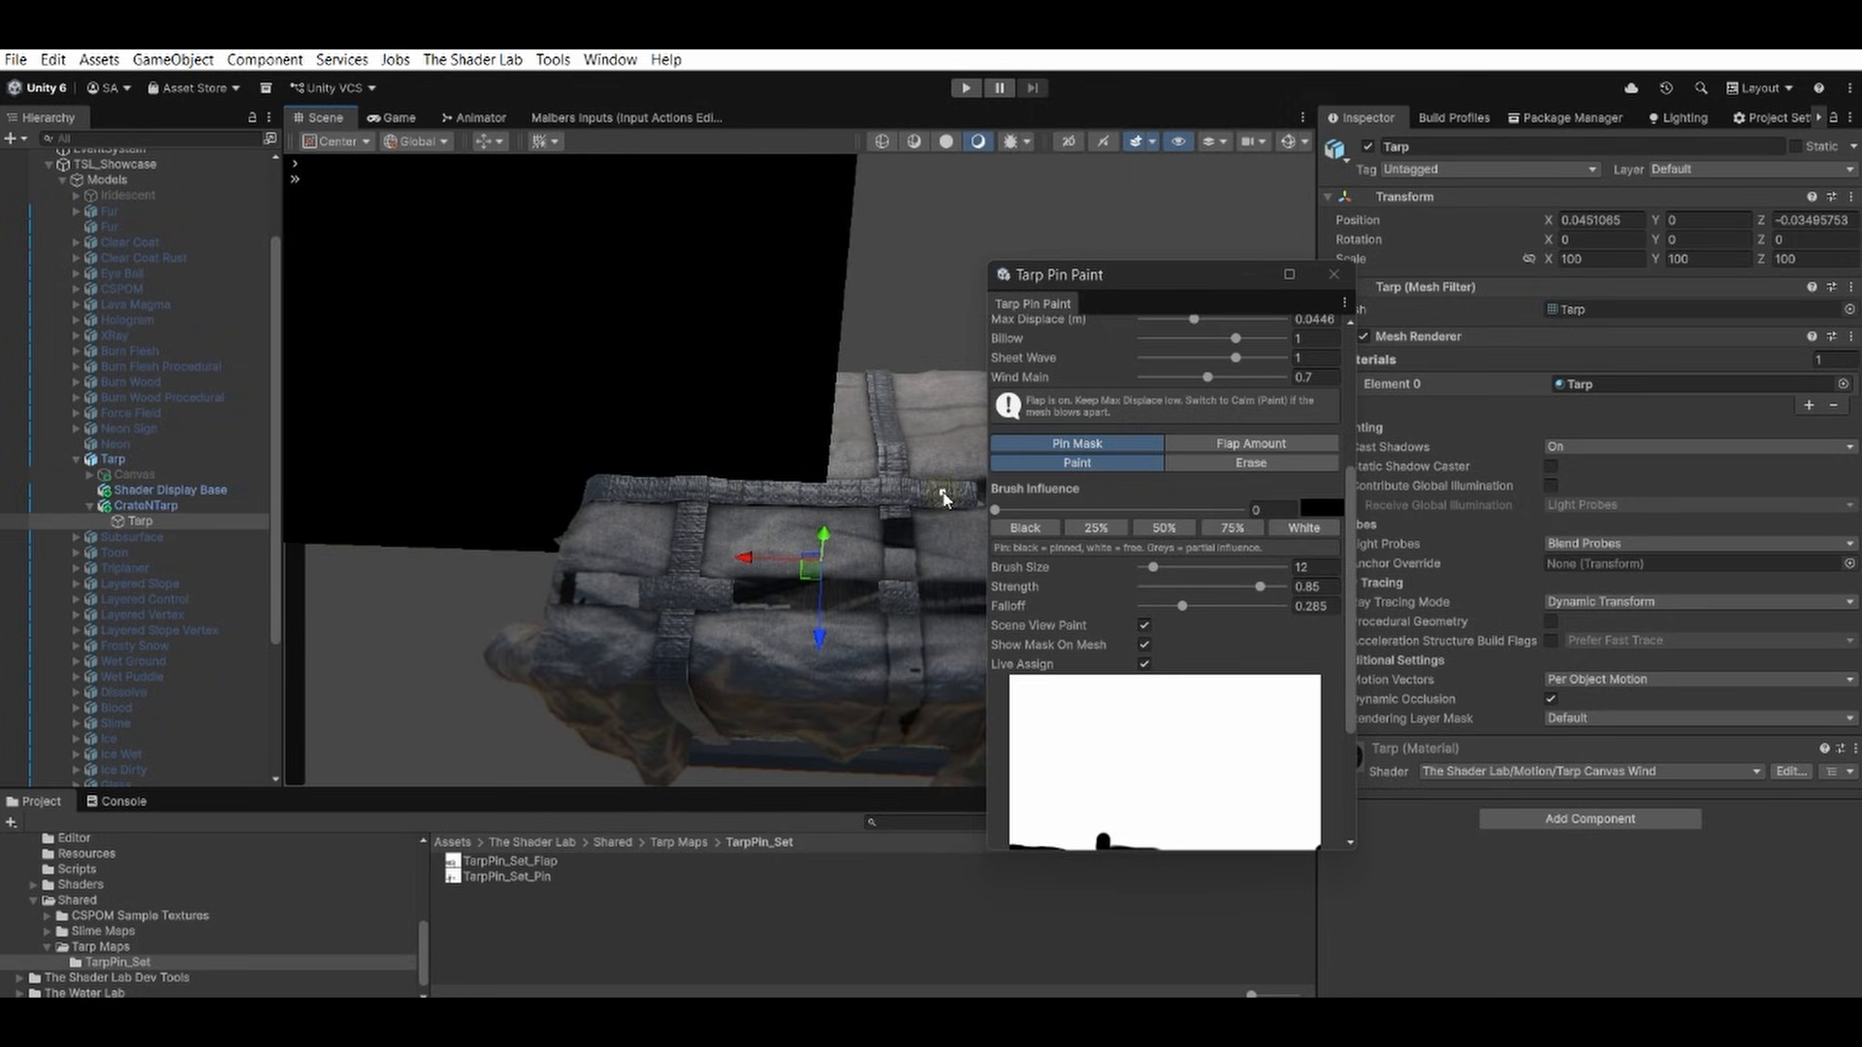
{"action": "middle_click_drag", "start_coordinate": [942, 495], "coordinate": [810, 498]}
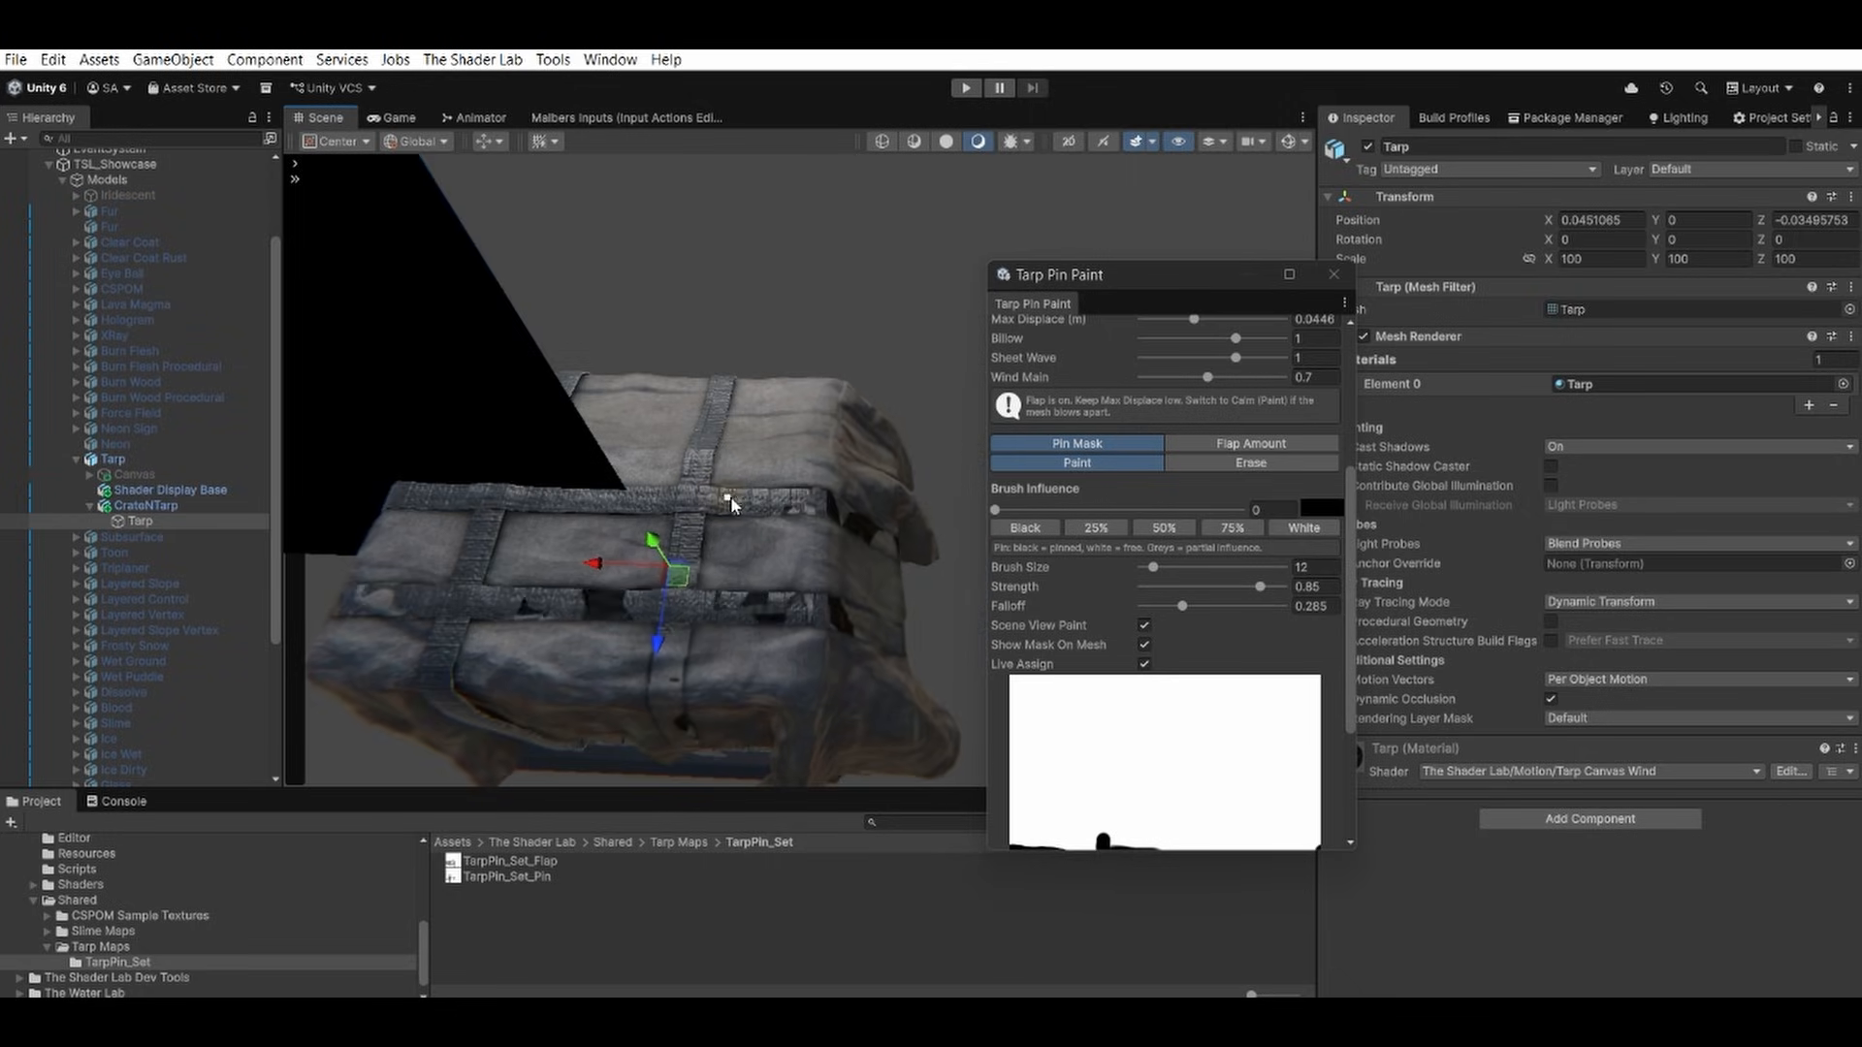
Extend the black pin mask along the lengthwise straps and down the end of the tarp.
{"action": "left_click_drag", "start_coordinate": [824, 506], "coordinate": [691, 407], "text": "alt"}
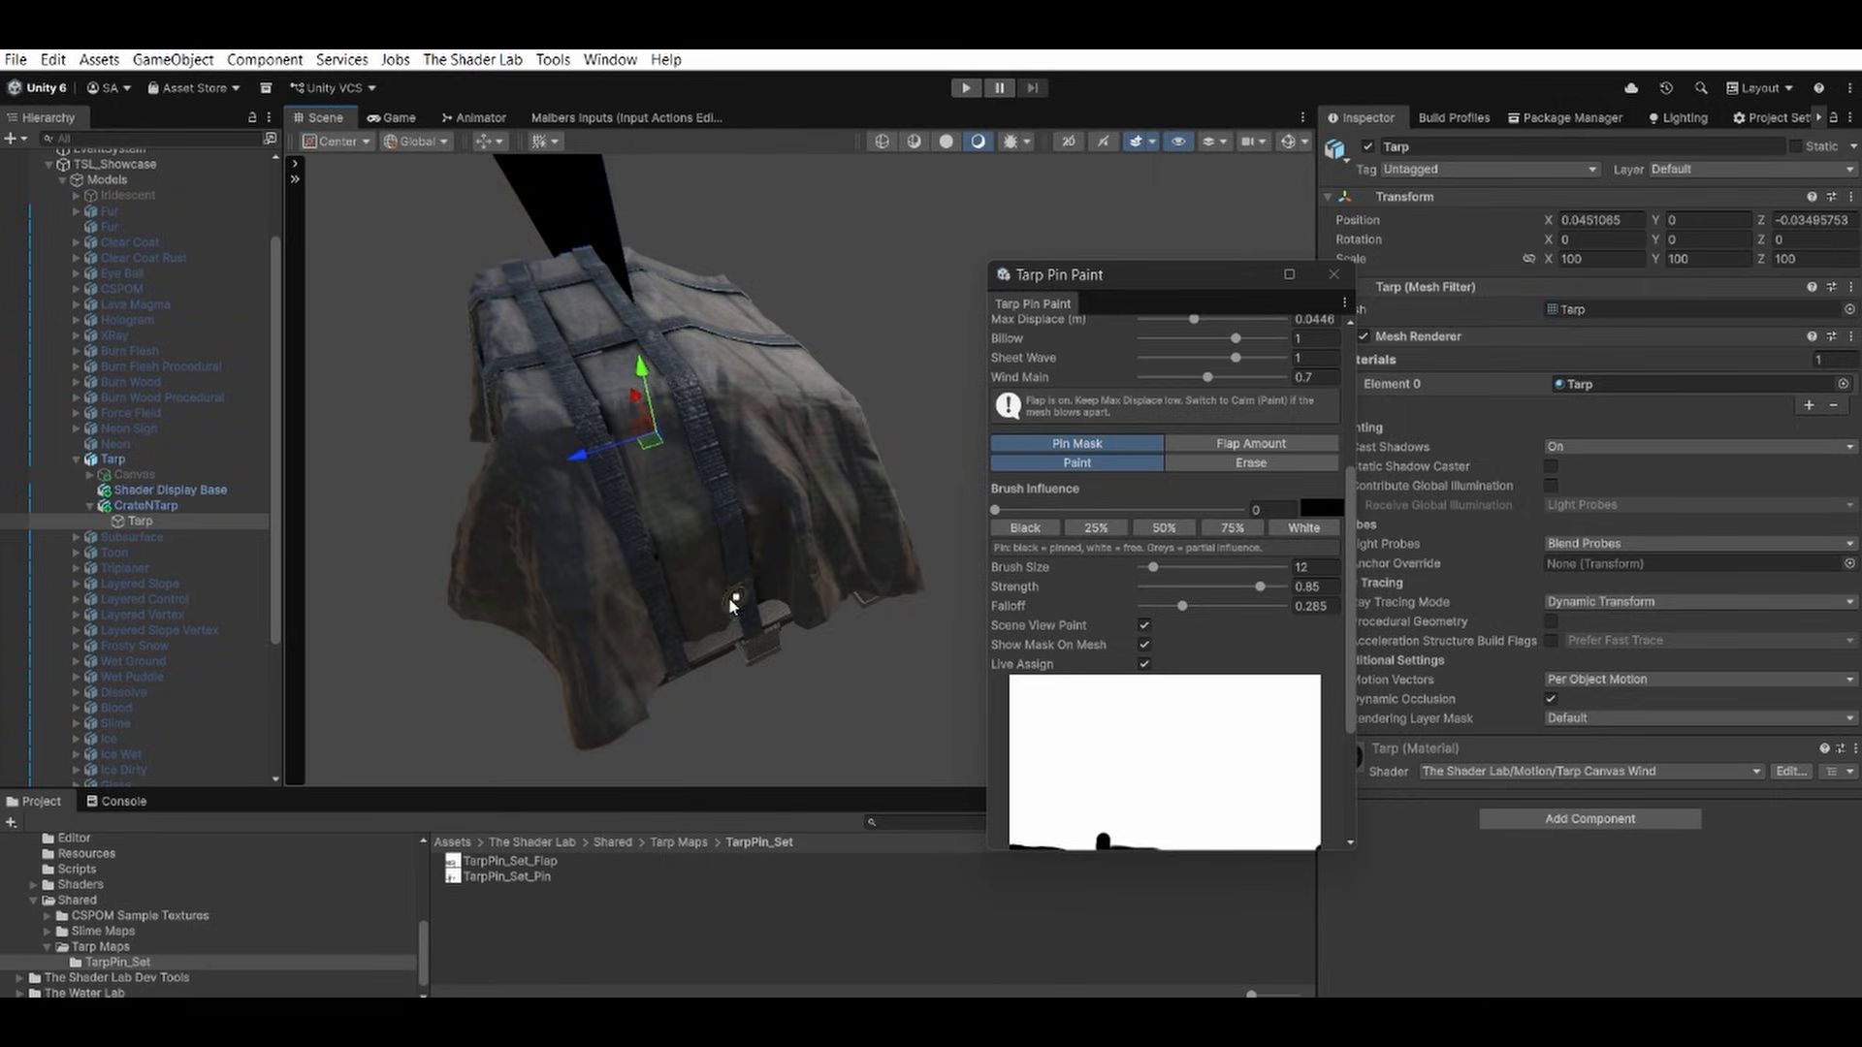
{"action": "left_click_drag", "start_coordinate": [545, 427], "coordinate": [921, 531], "text": "alt"}
{"action": "left_click", "coordinate": [379, 653]}
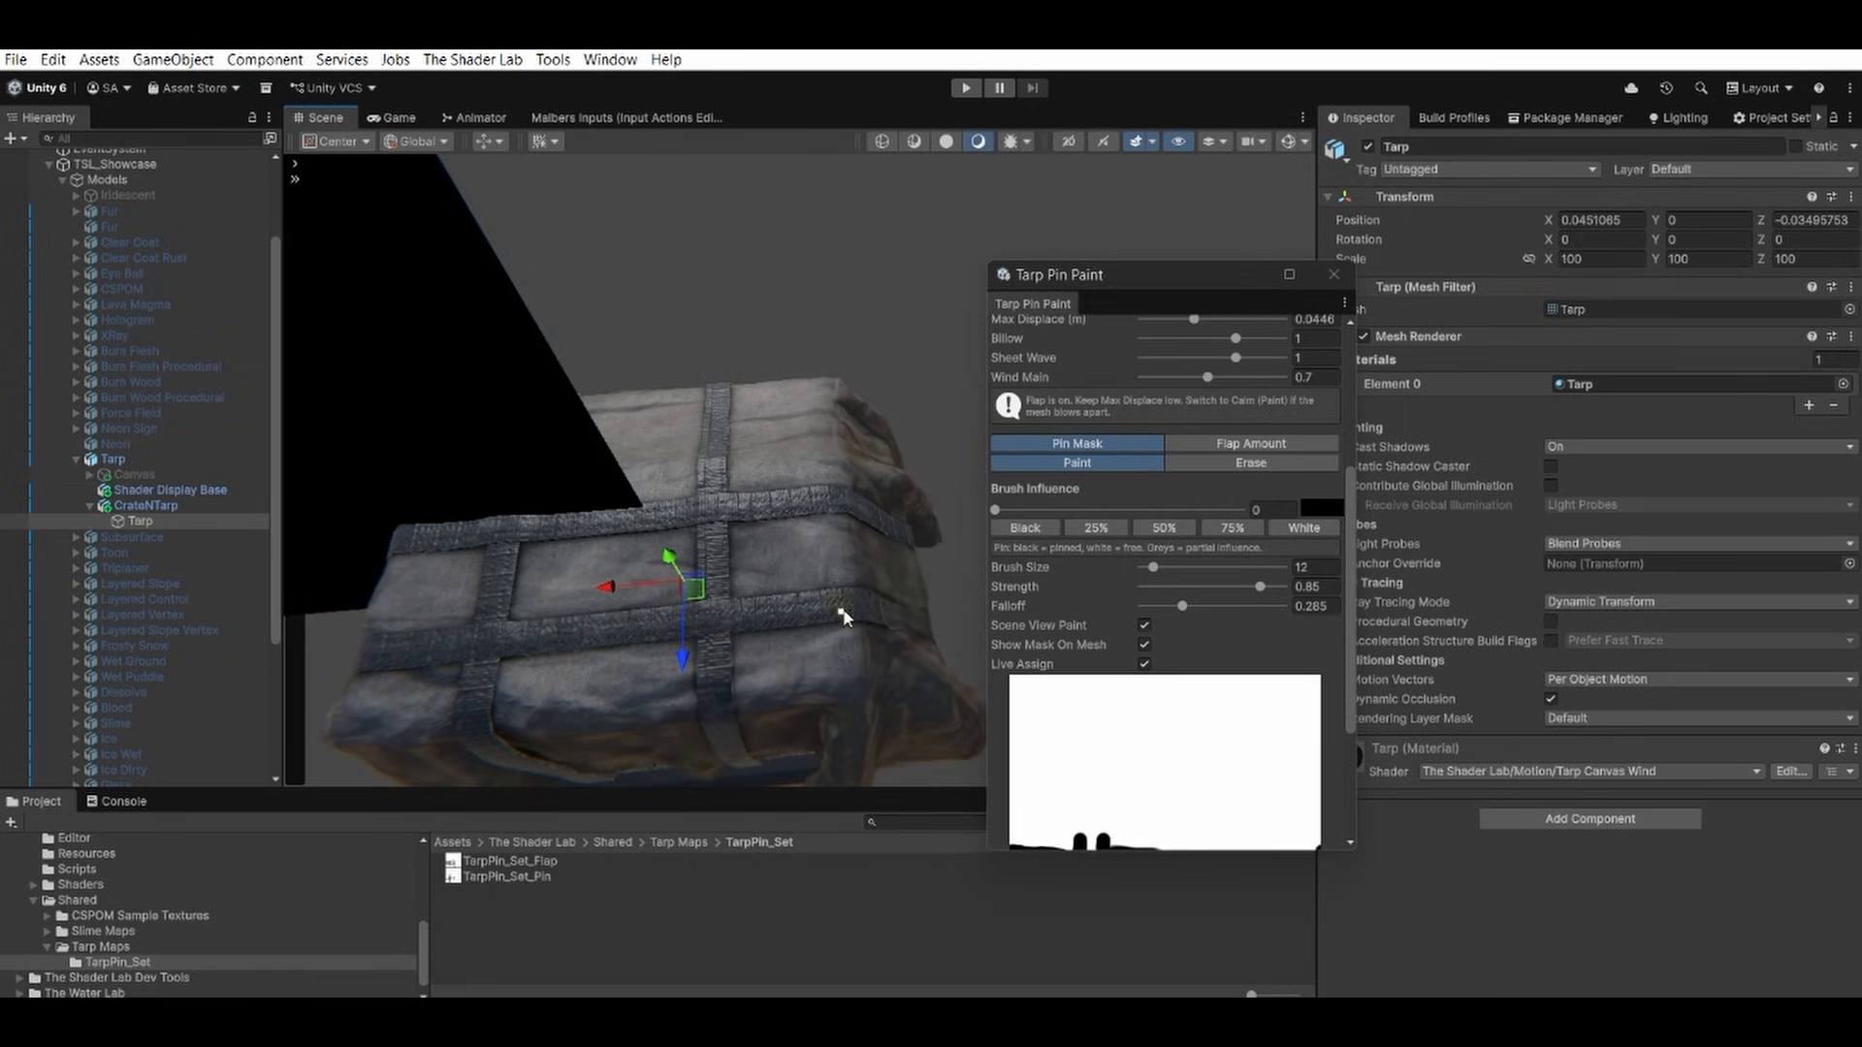
{"action": "left_click_drag", "start_coordinate": [851, 616], "coordinate": [589, 543], "text": "alt"}
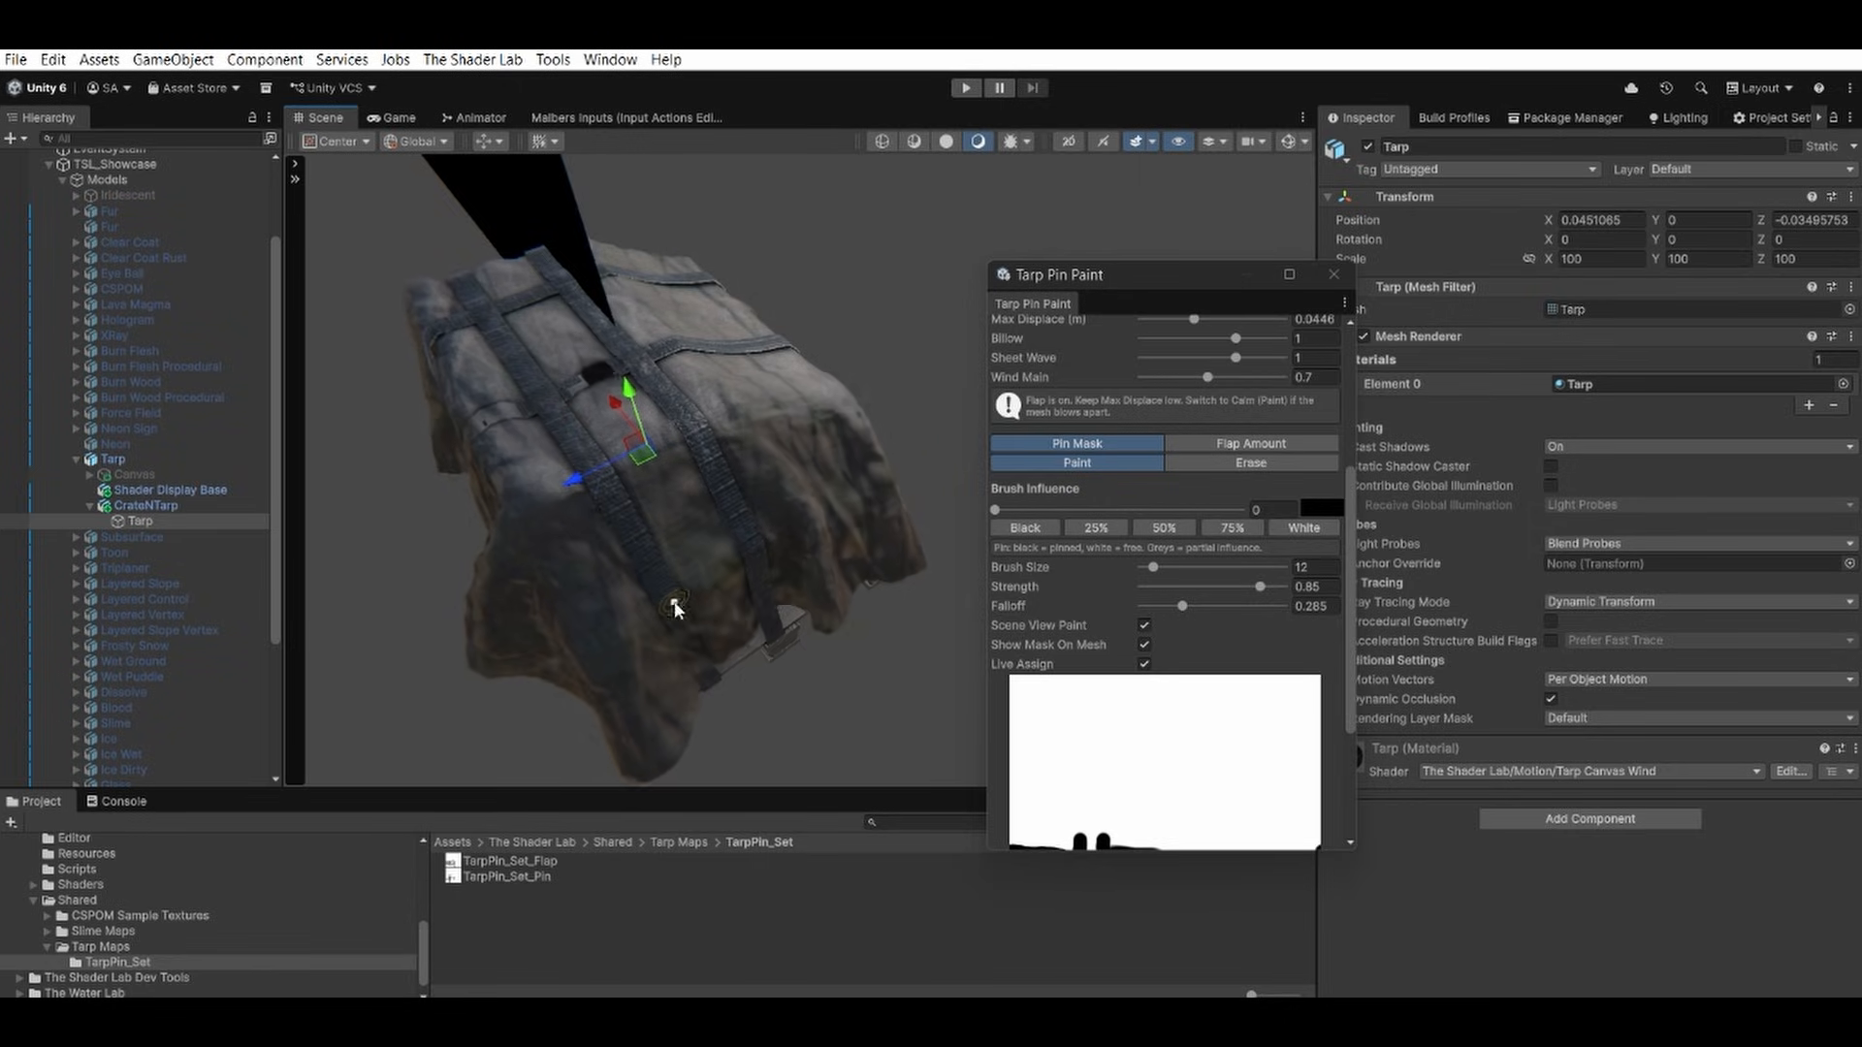
{"action": "left_click_drag", "start_coordinate": [700, 665], "coordinate": [706, 676]}
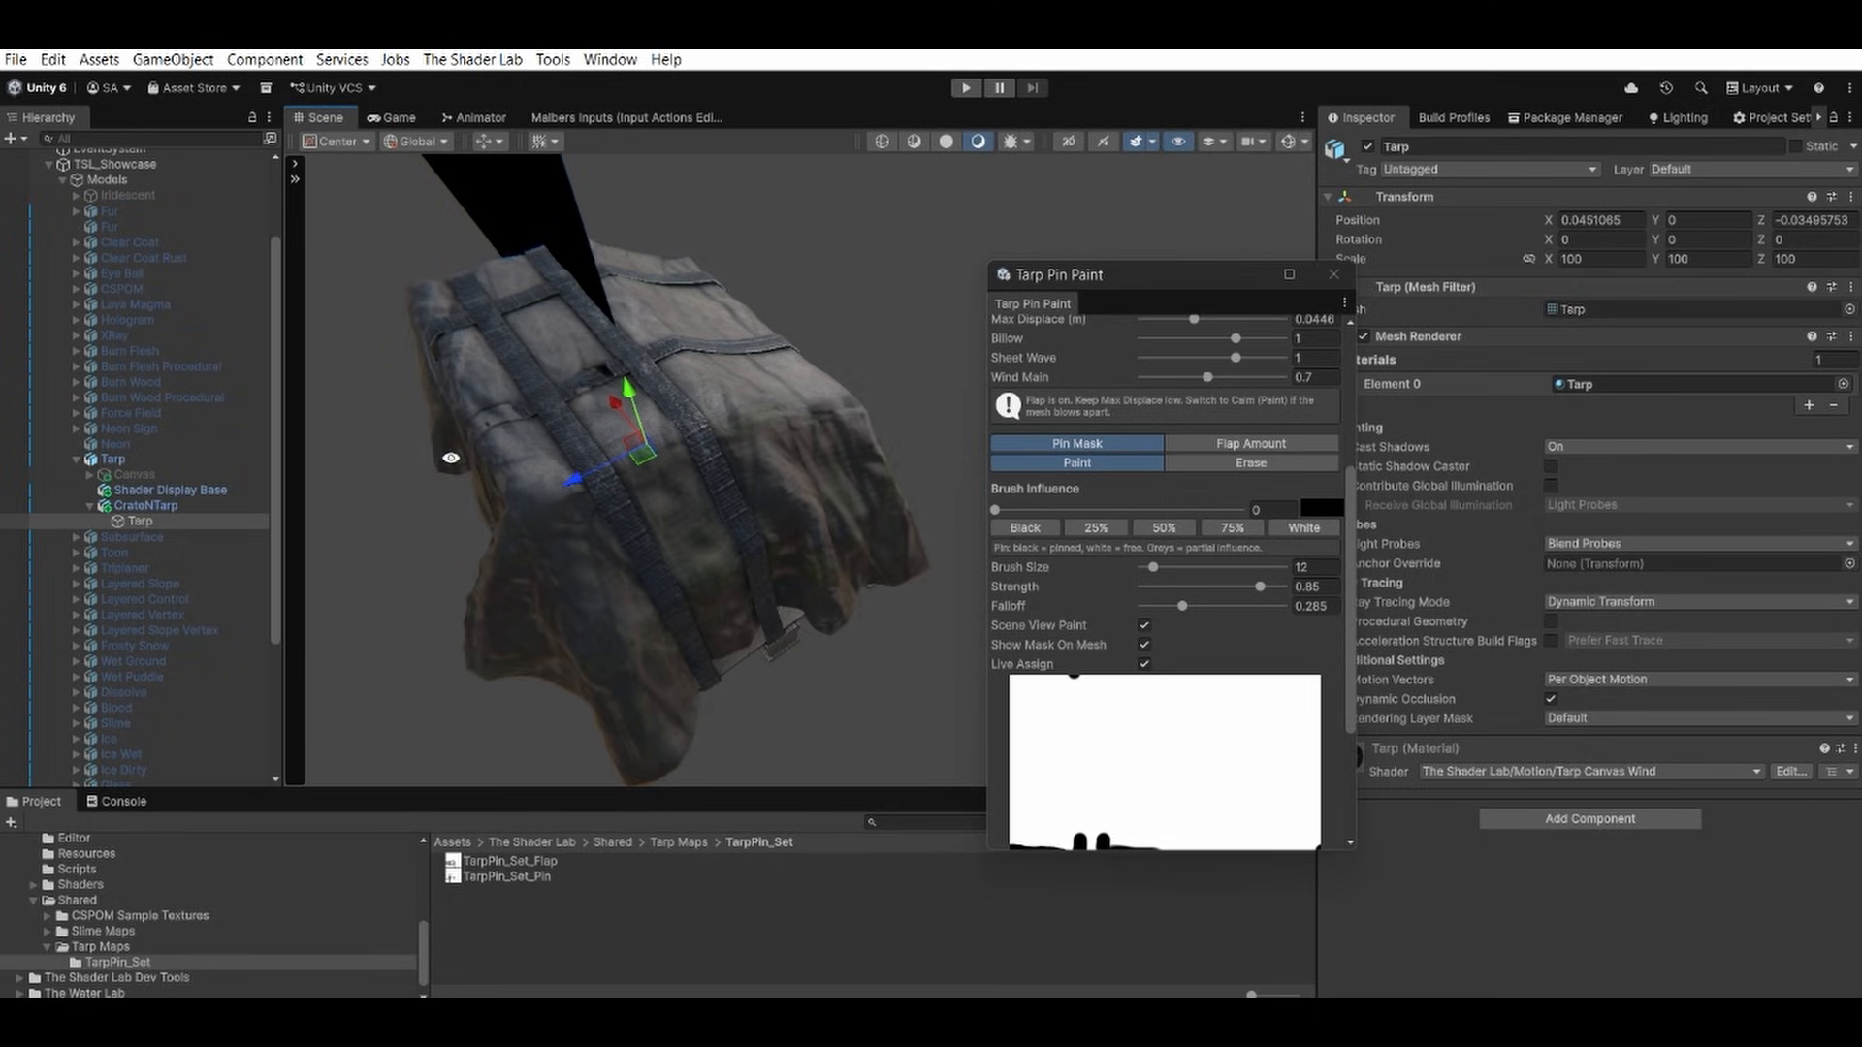
{"action": "left_click_drag", "start_coordinate": [451, 458], "coordinate": [740, 465], "text": "alt"}
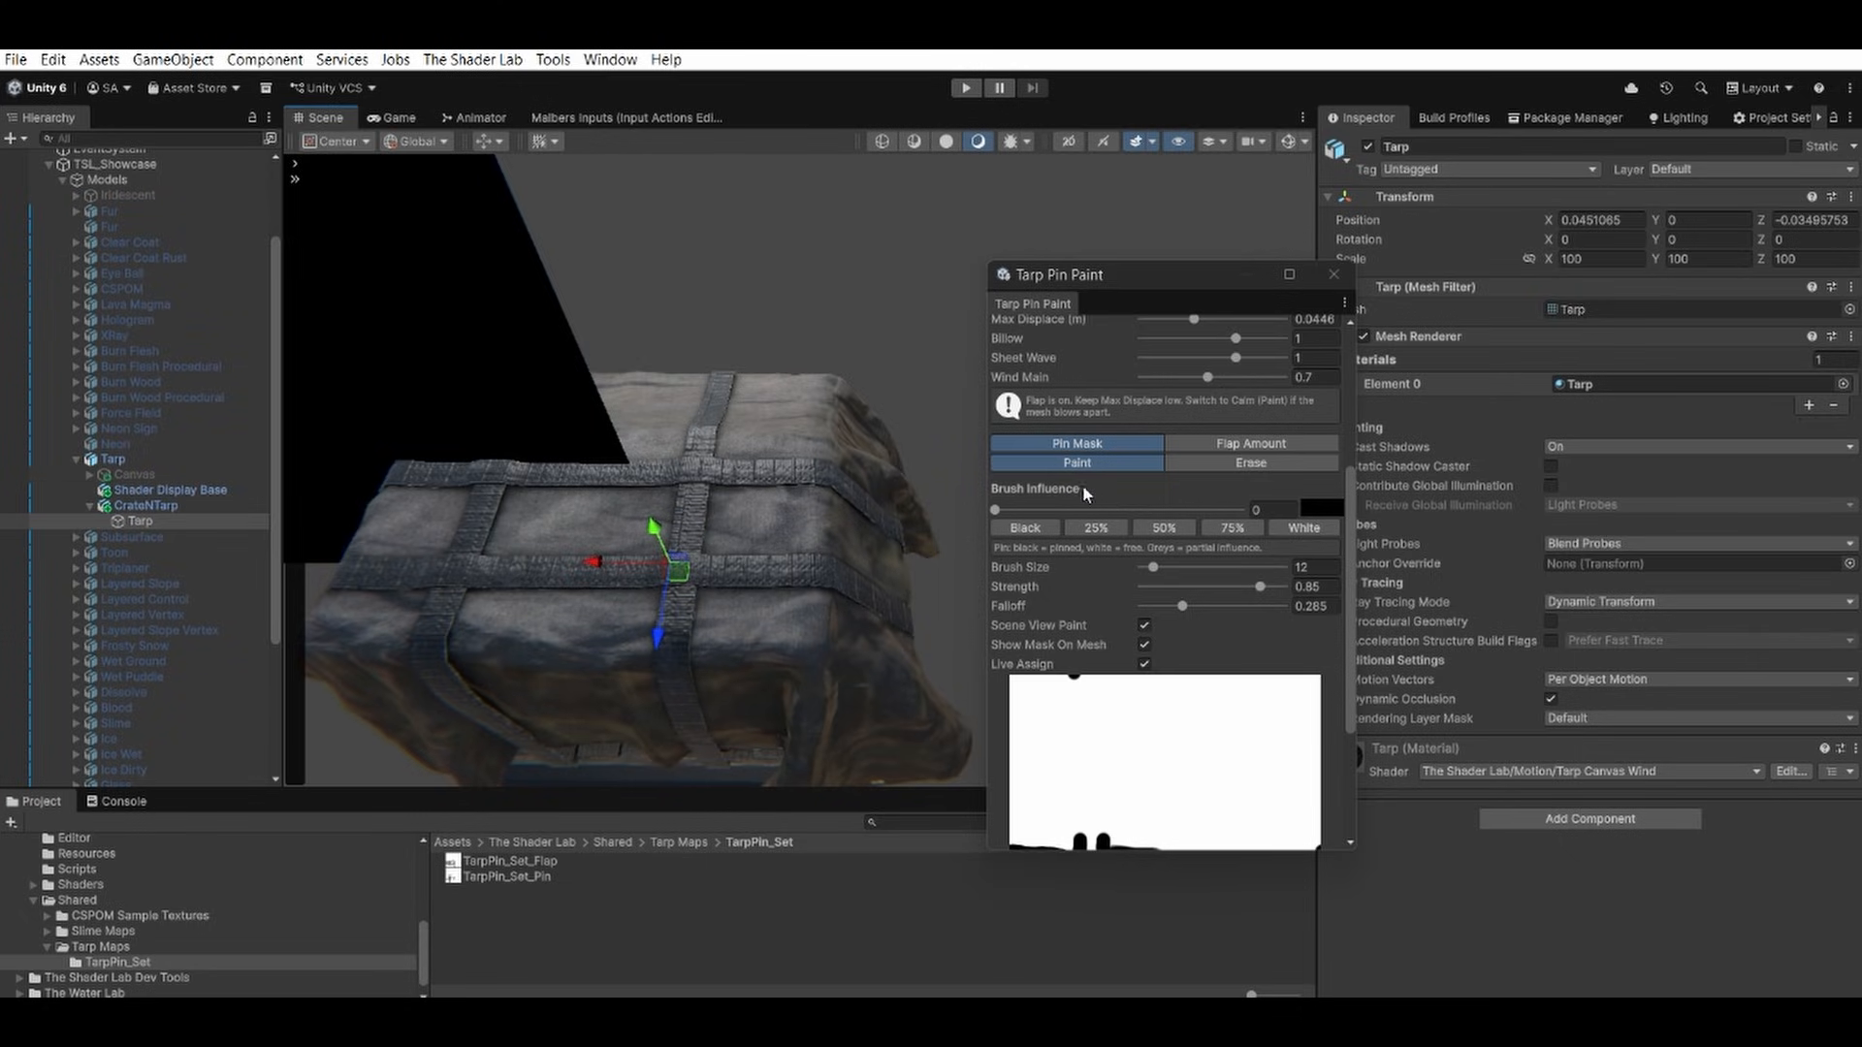
Examine the pin mask coverage on the back of the crate in Calm (Paint) mode, then return to Preview Flap.
{"action": "scroll", "coordinate": [1107, 490], "scroll_direction": "up", "scroll_amount": 5}
{"action": "left_click", "coordinate": [1111, 570]}
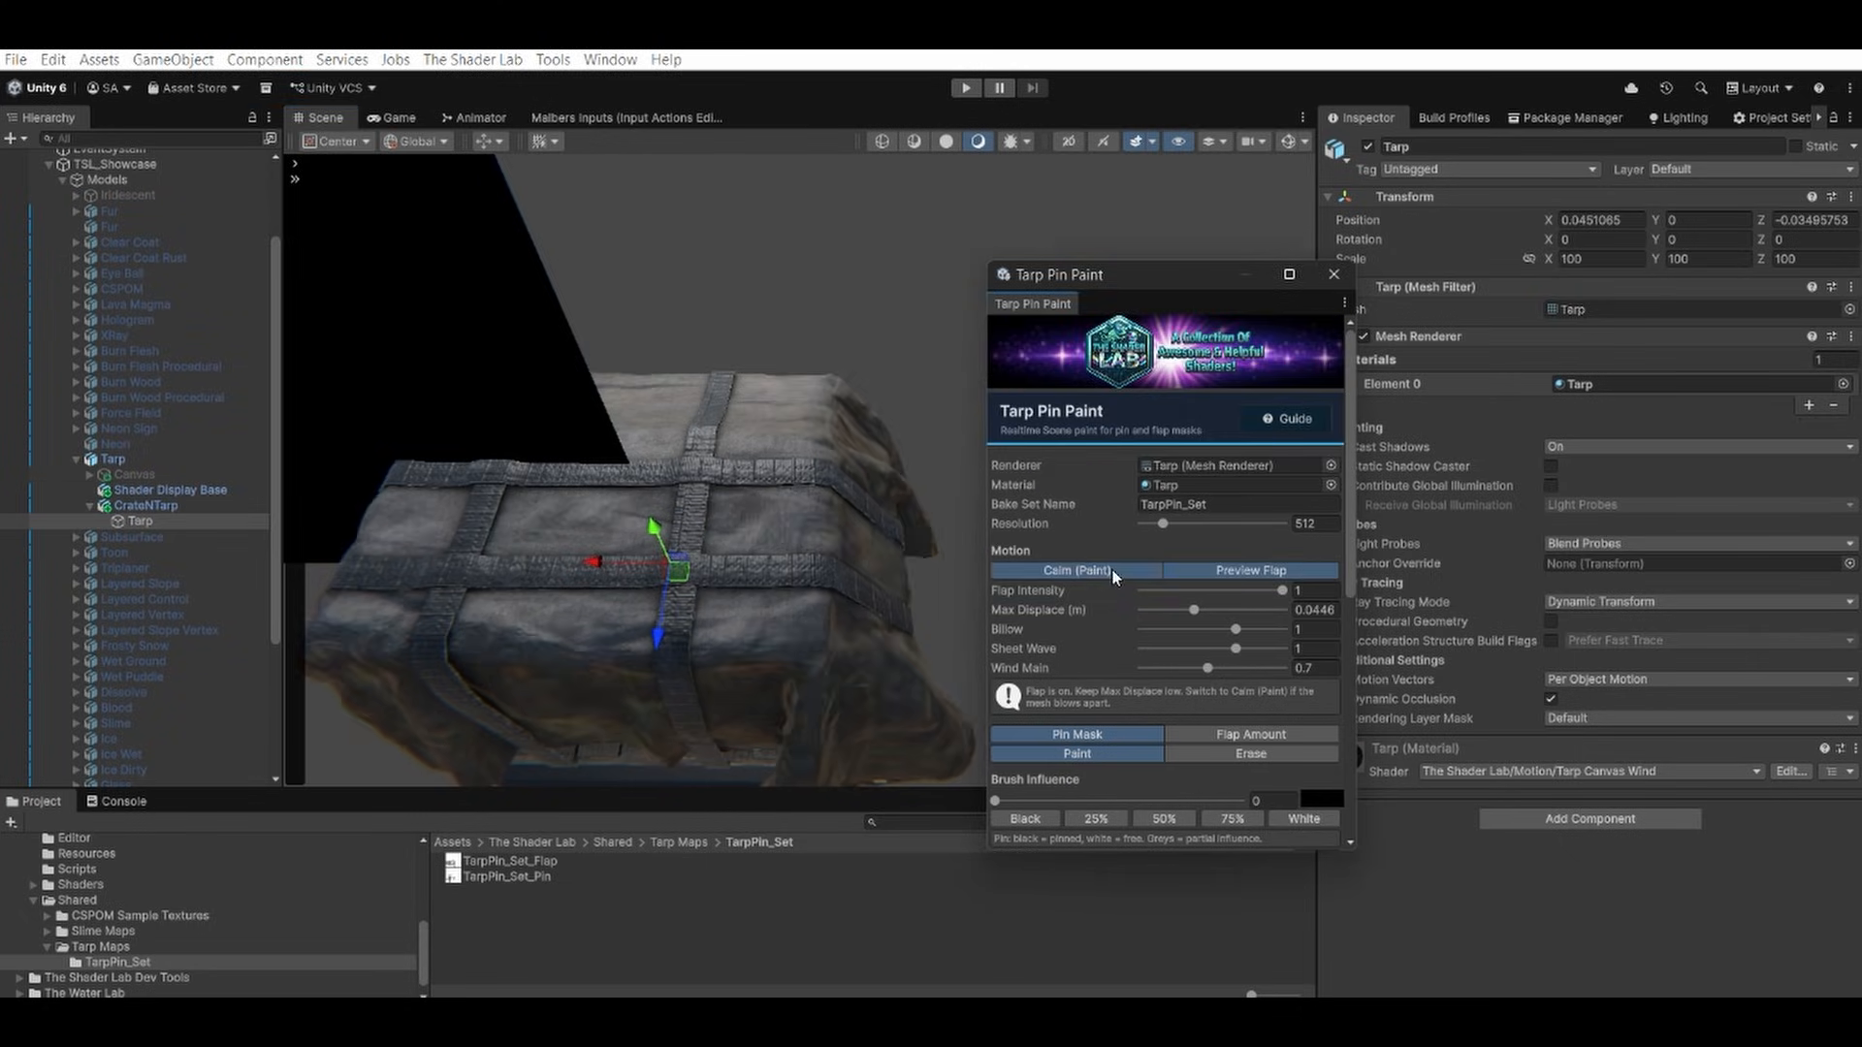
{"action": "left_click_drag", "start_coordinate": [686, 549], "coordinate": [741, 366], "text": "alt"}
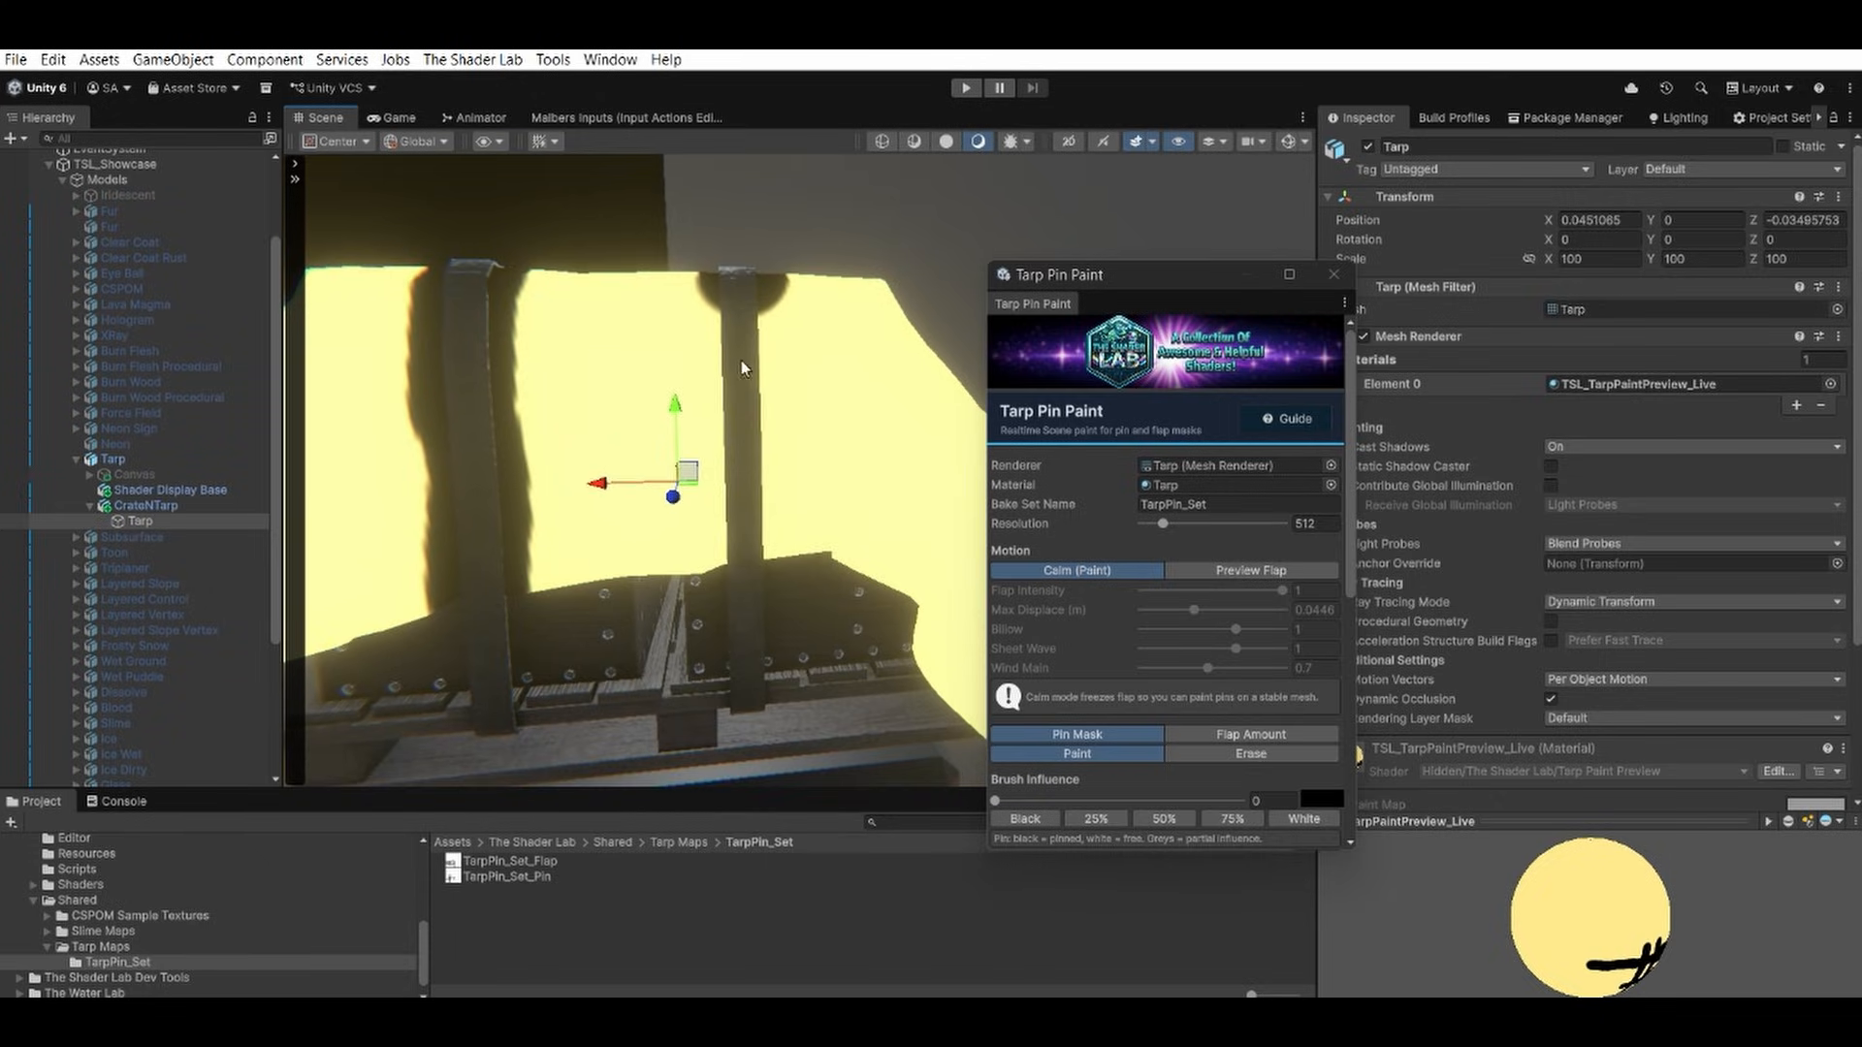
{"action": "left_click", "coordinate": [1230, 568]}
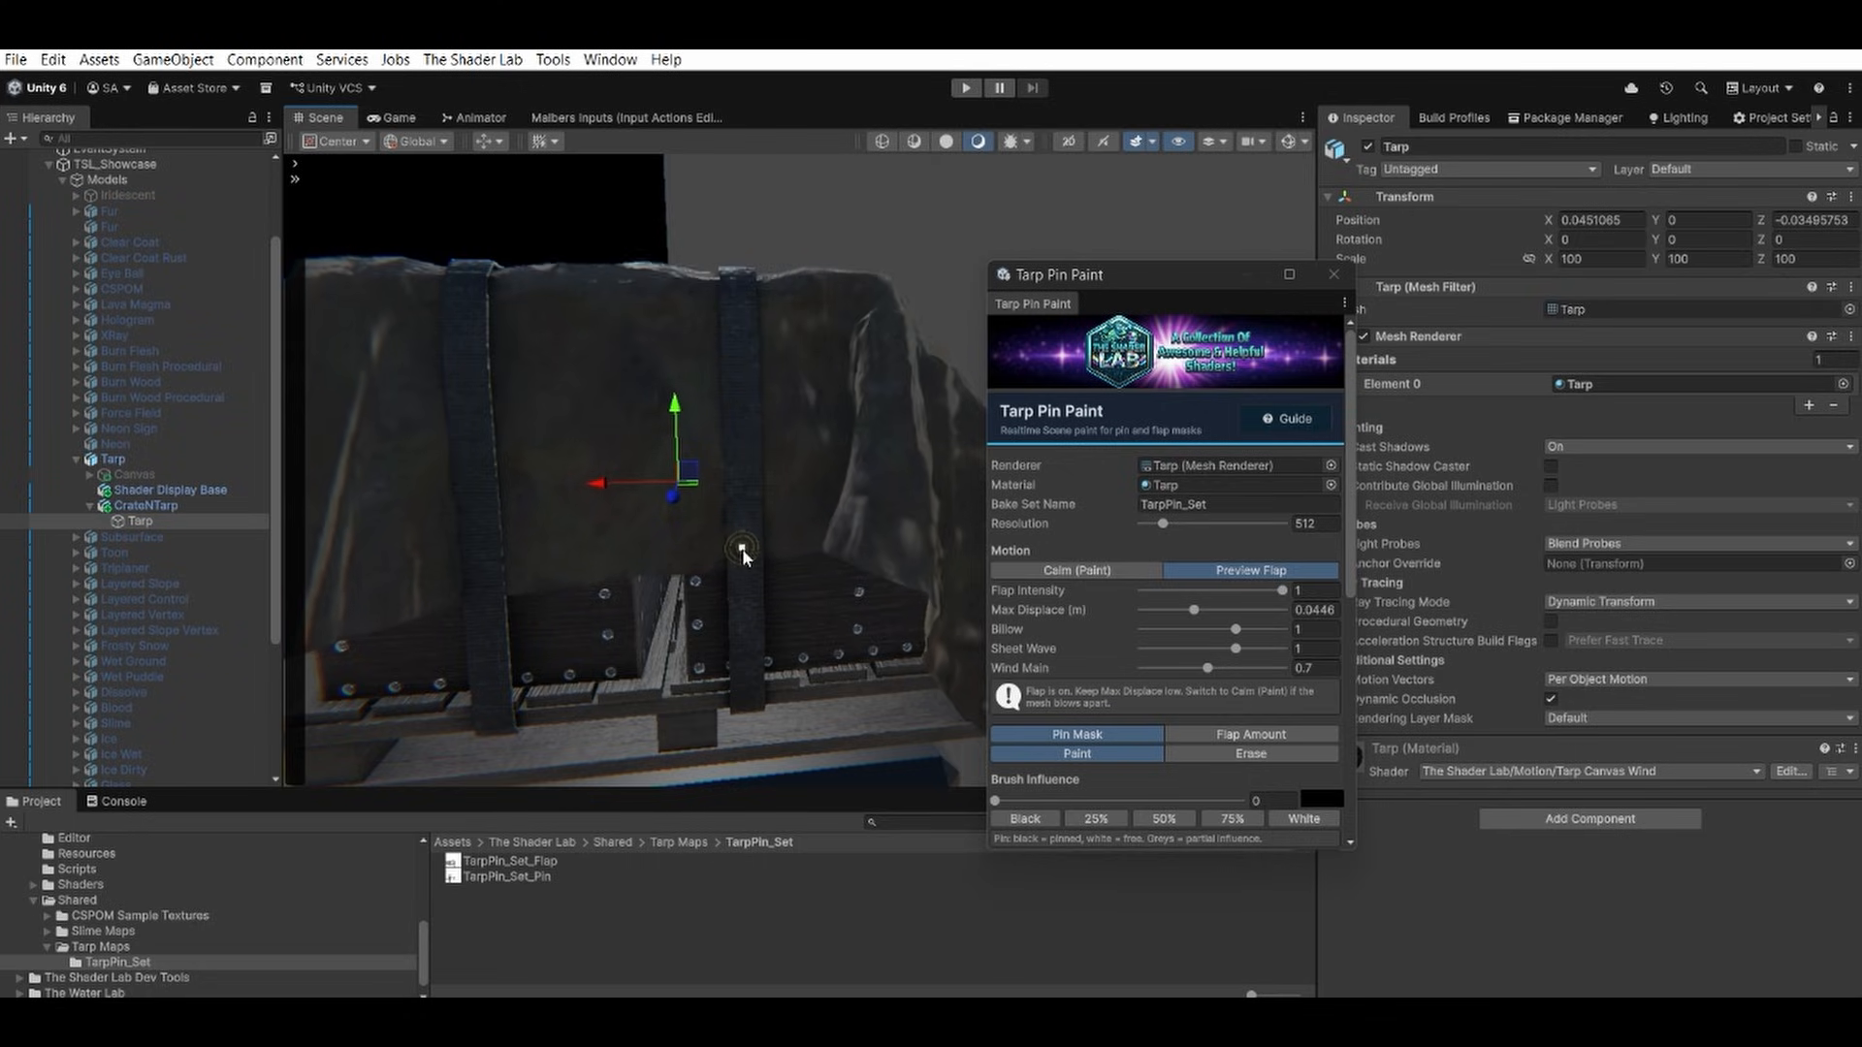
Paint black pin mask down the two vertical straps on the opposite end of the crate.
{"action": "left_click_drag", "start_coordinate": [691, 275], "coordinate": [869, 295], "text": "alt"}
{"action": "scroll", "coordinate": [868, 294], "scroll_direction": "down", "scroll_amount": 2}
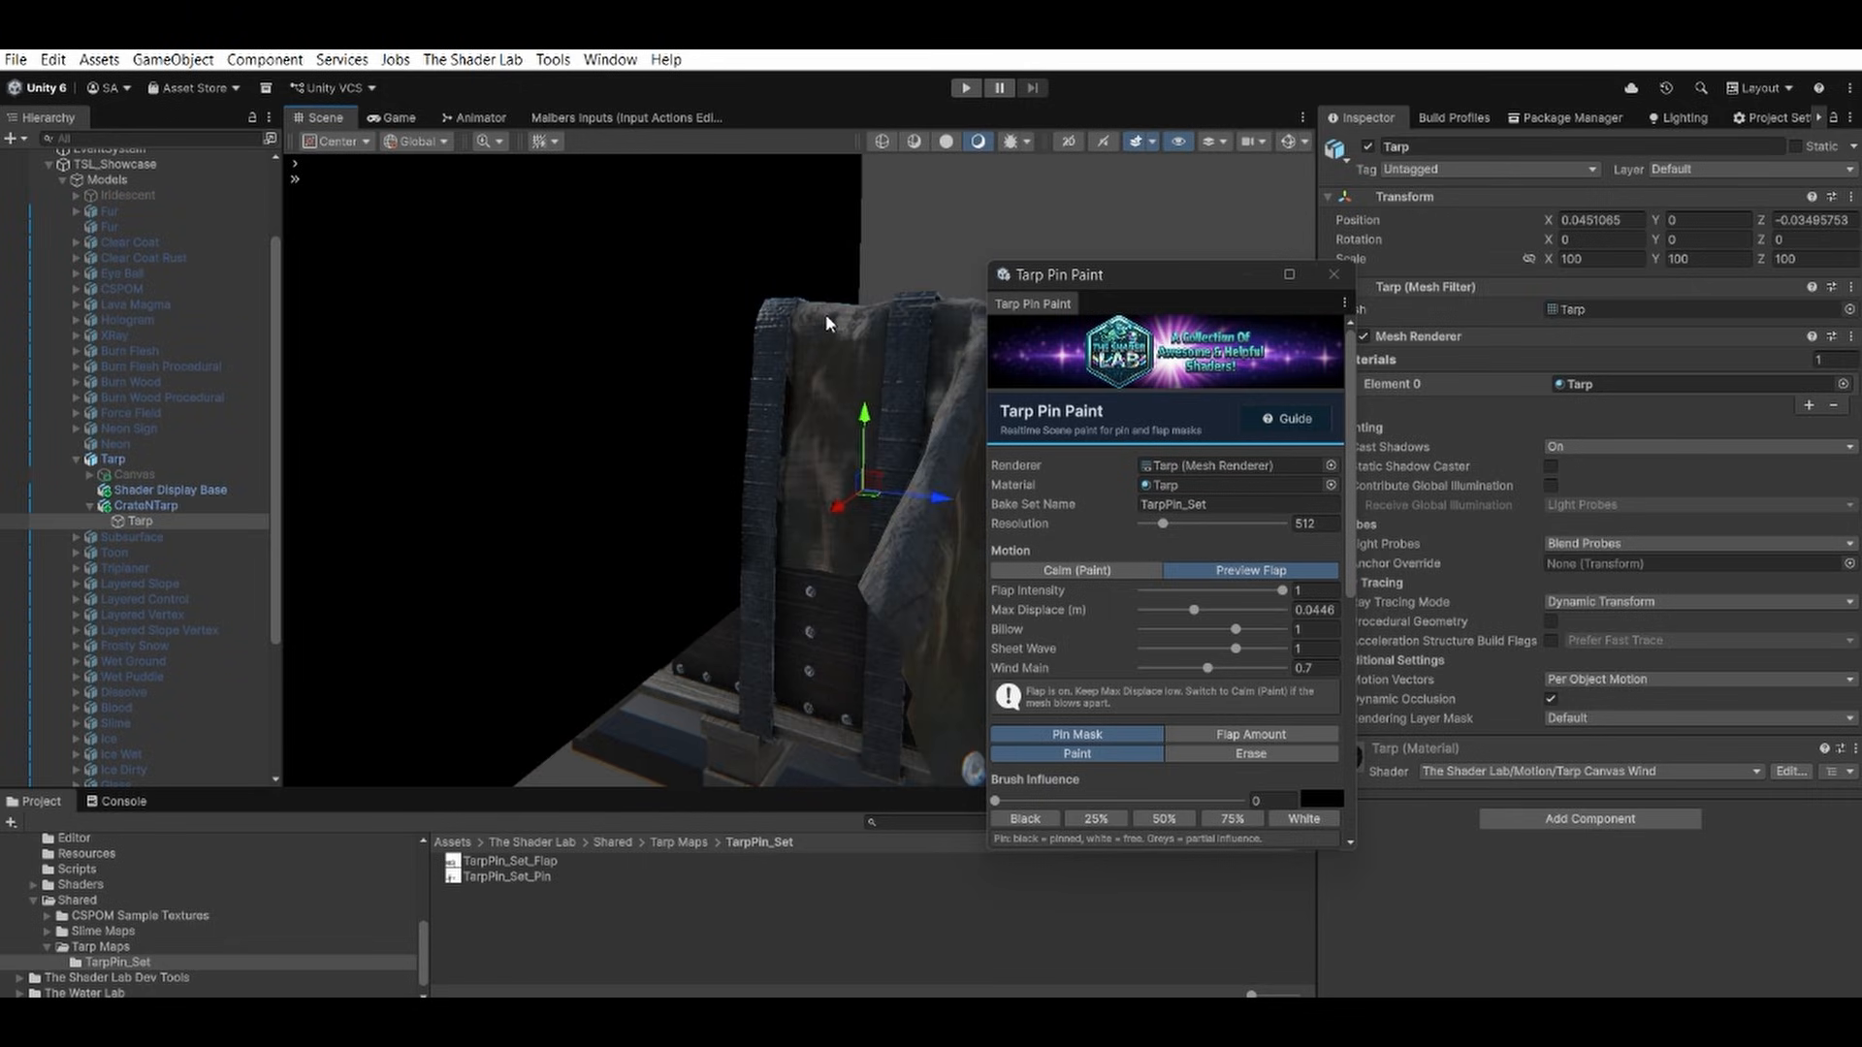
{"action": "middle_click_drag", "start_coordinate": [824, 312], "coordinate": [638, 300]}
{"action": "left_click_drag", "start_coordinate": [504, 315], "coordinate": [686, 323], "text": "alt"}
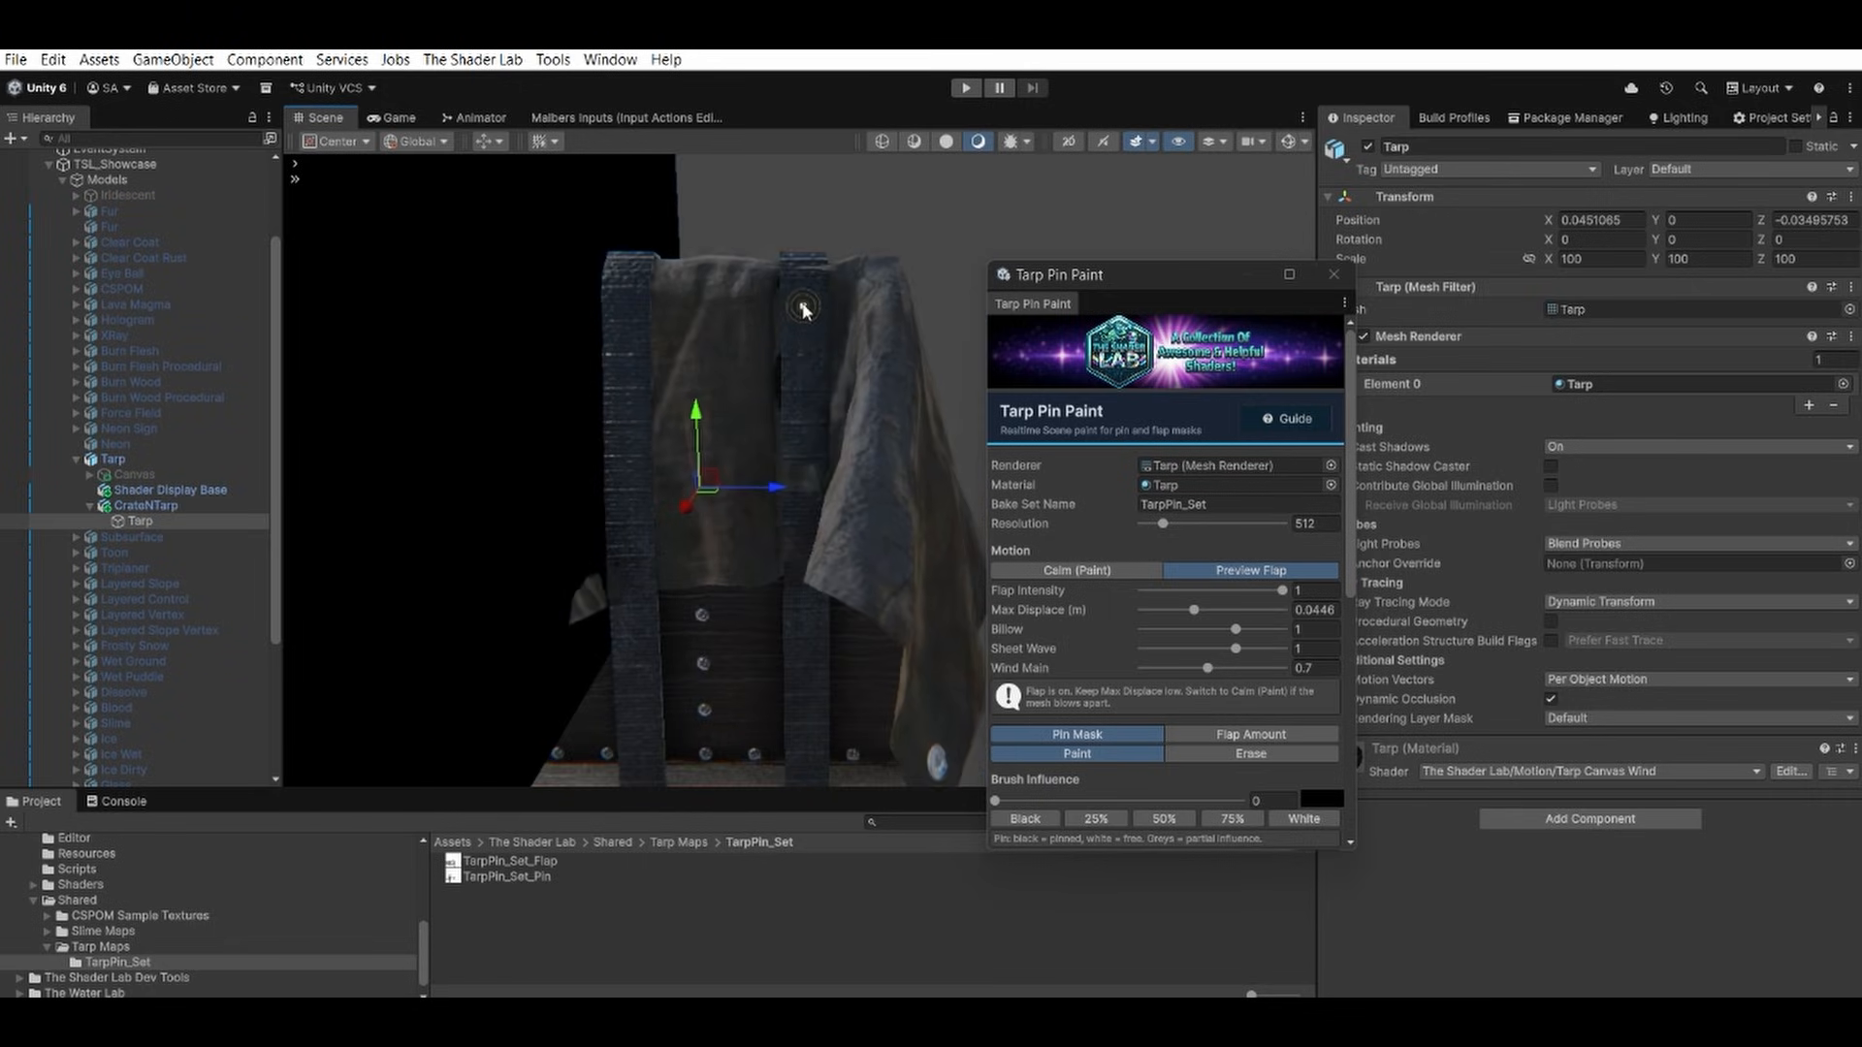
{"action": "left_click_drag", "start_coordinate": [802, 269], "coordinate": [801, 549]}
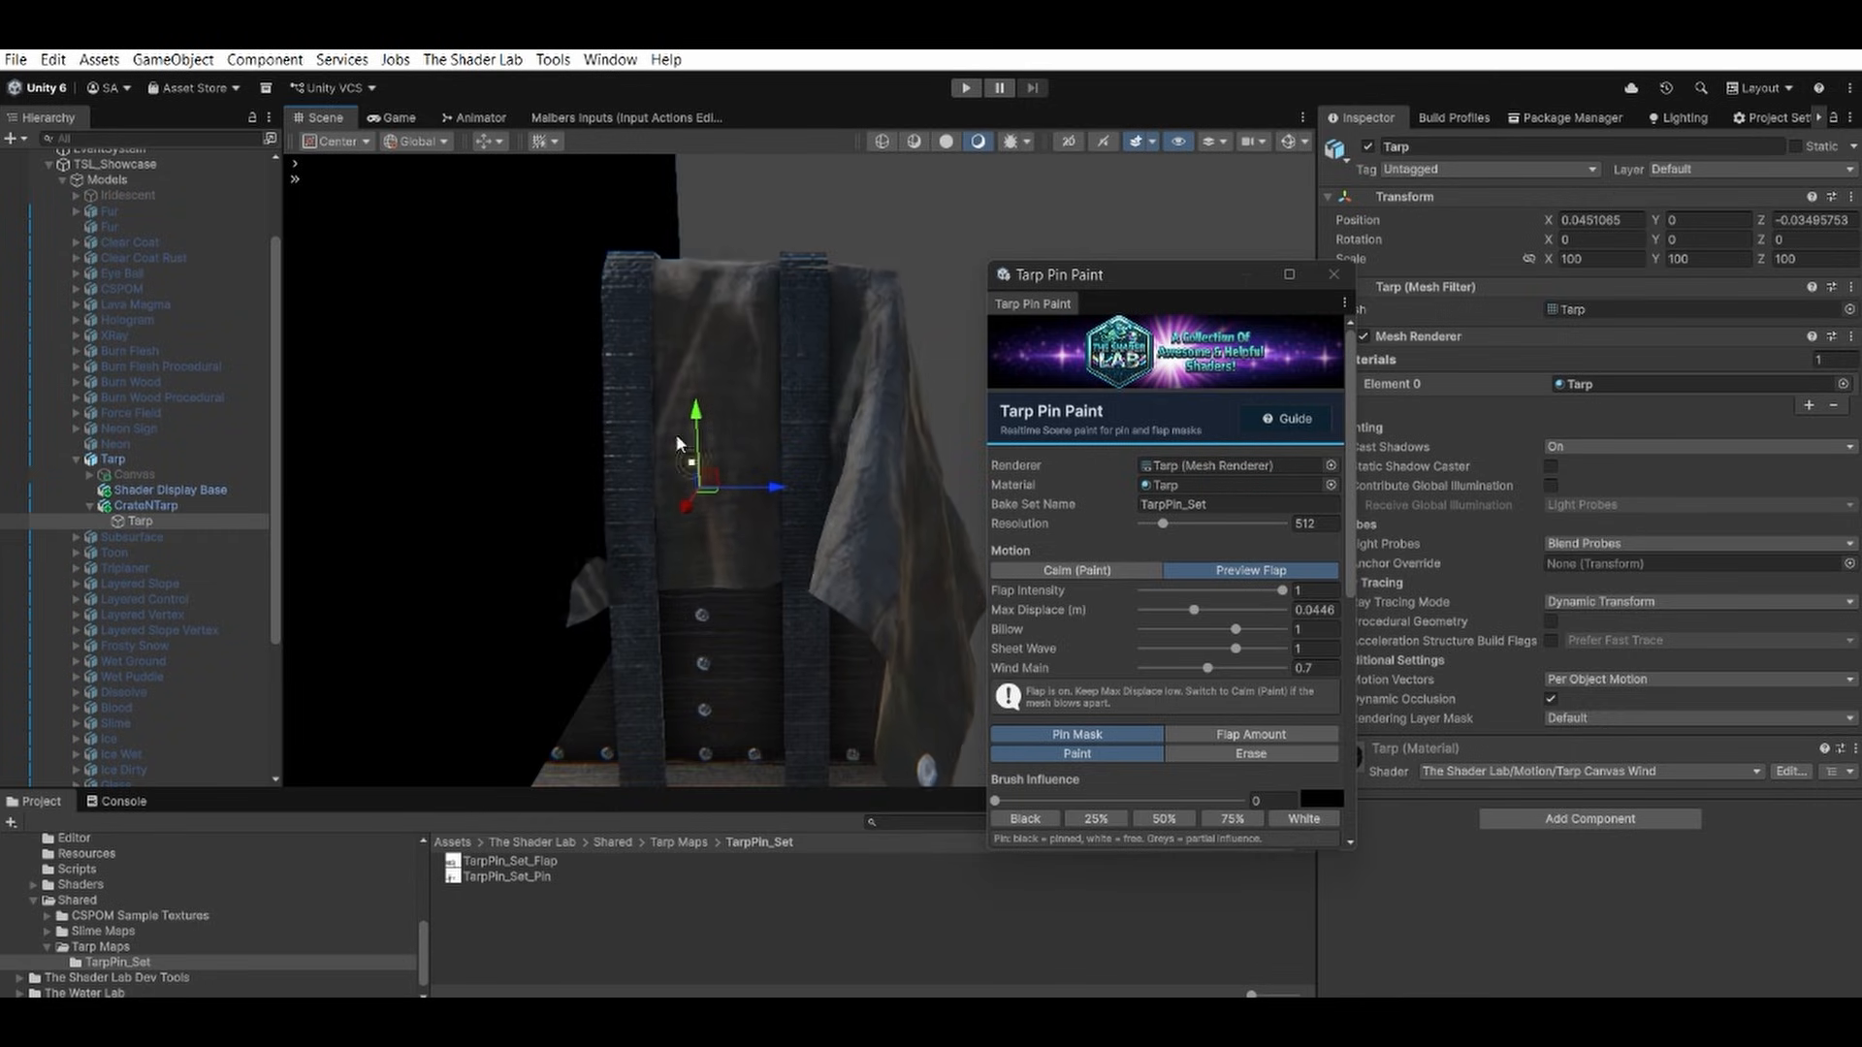
{"action": "mouse_move", "coordinate": [626, 276]}
{"action": "left_mouse_down"}
{"action": "mouse_move", "coordinate": [632, 607]}
{"action": "mouse_move", "coordinate": [867, 566]}
{"action": "mouse_move", "coordinate": [818, 508]}
{"action": "mouse_move", "coordinate": [868, 495]}
{"action": "left_mouse_up"}
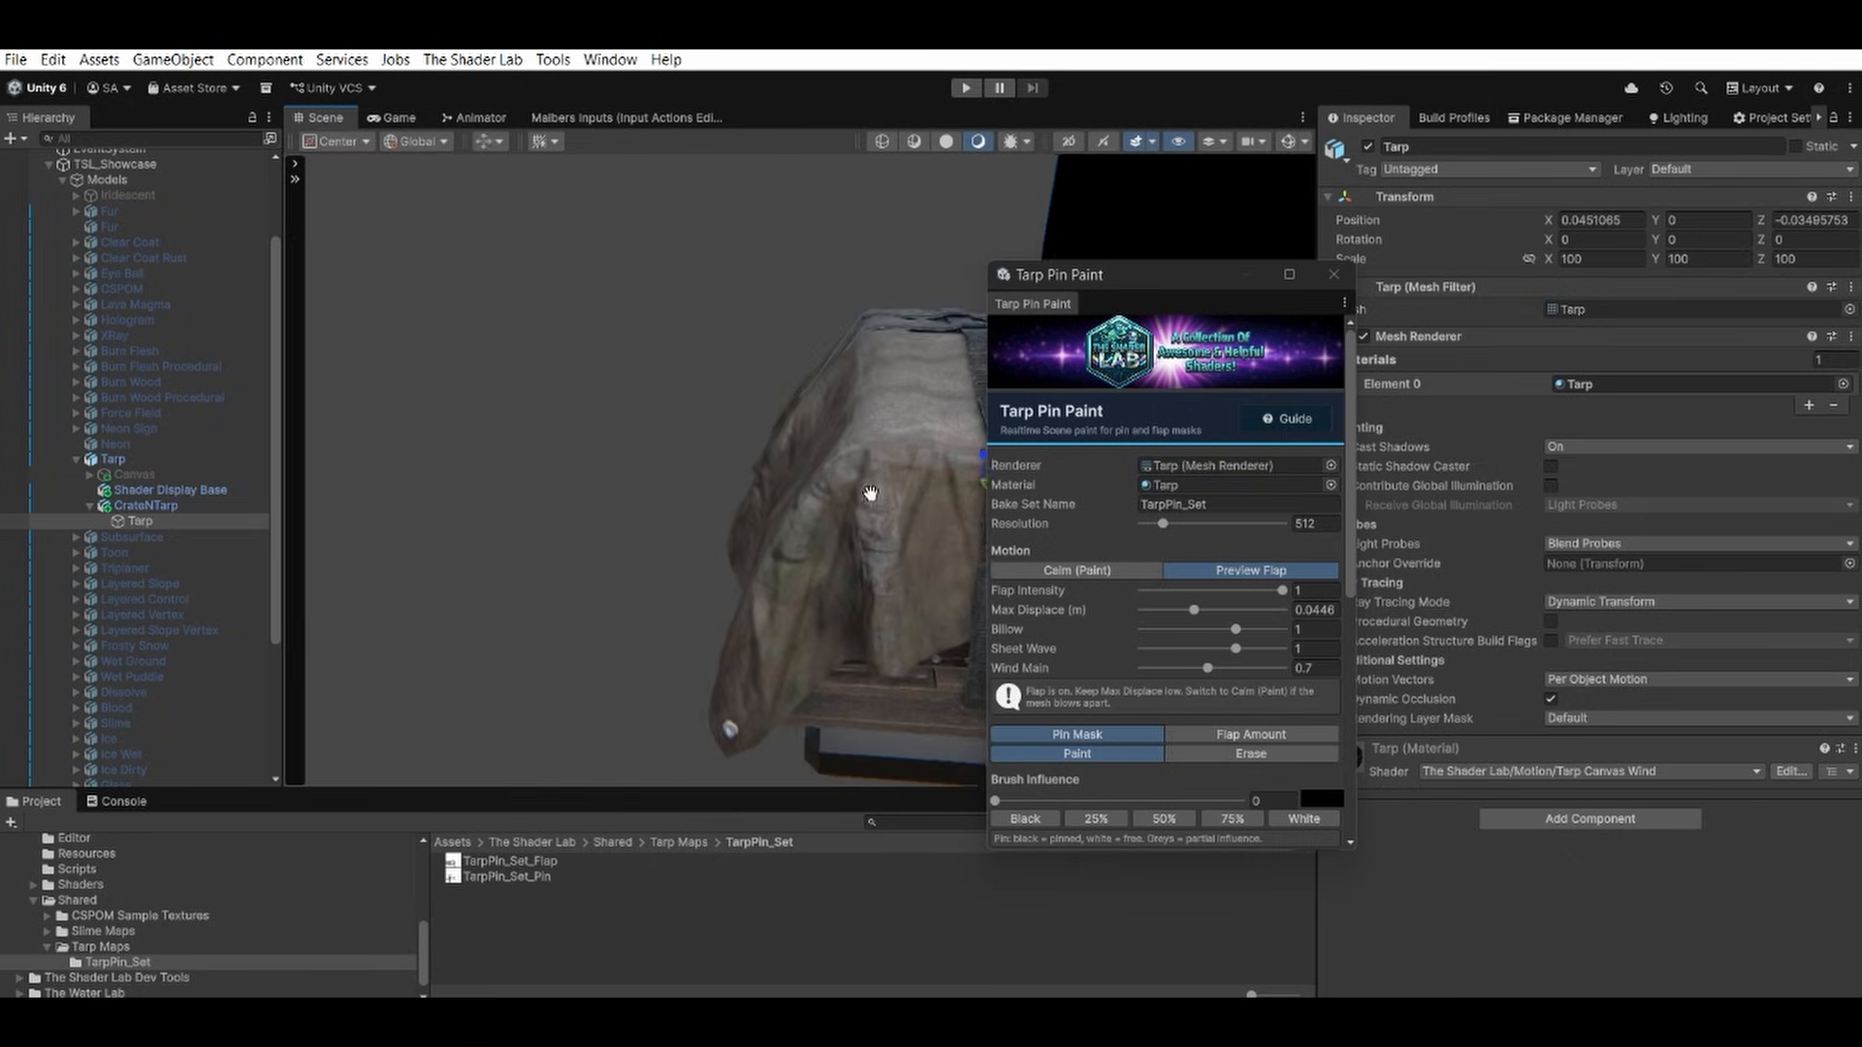
Paint black pin mask down the second vertical strap on the front of the crate.
{"action": "middle_click_drag", "start_coordinate": [869, 496], "coordinate": [601, 457]}
{"action": "mouse_move", "coordinate": [611, 456]}
{"action": "left_mouse_down", "text": "alt"}
{"action": "mouse_move", "coordinate": [701, 448]}
{"action": "mouse_move", "coordinate": [720, 602]}
{"action": "left_mouse_up", "text": "alt"}
{"action": "left_click_drag", "start_coordinate": [963, 521], "coordinate": [886, 510], "text": "alt"}
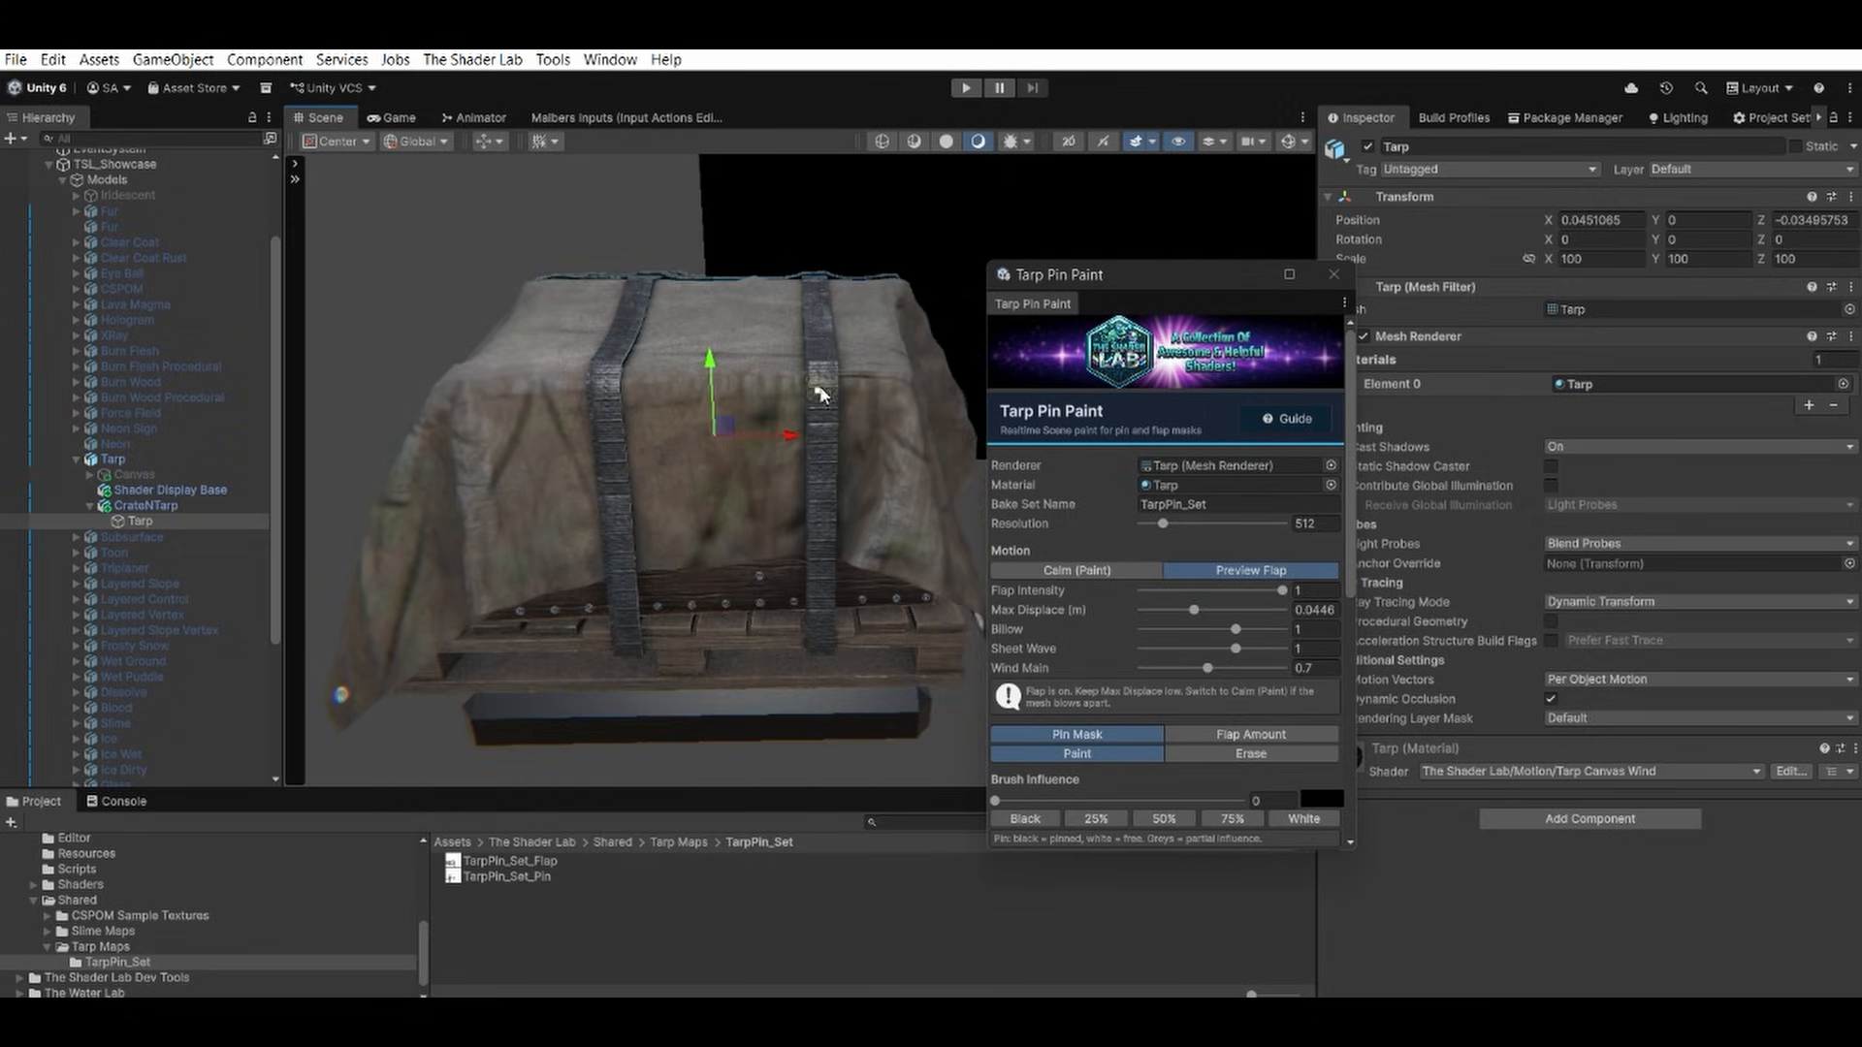
{"action": "left_click_drag", "start_coordinate": [824, 399], "coordinate": [821, 552]}
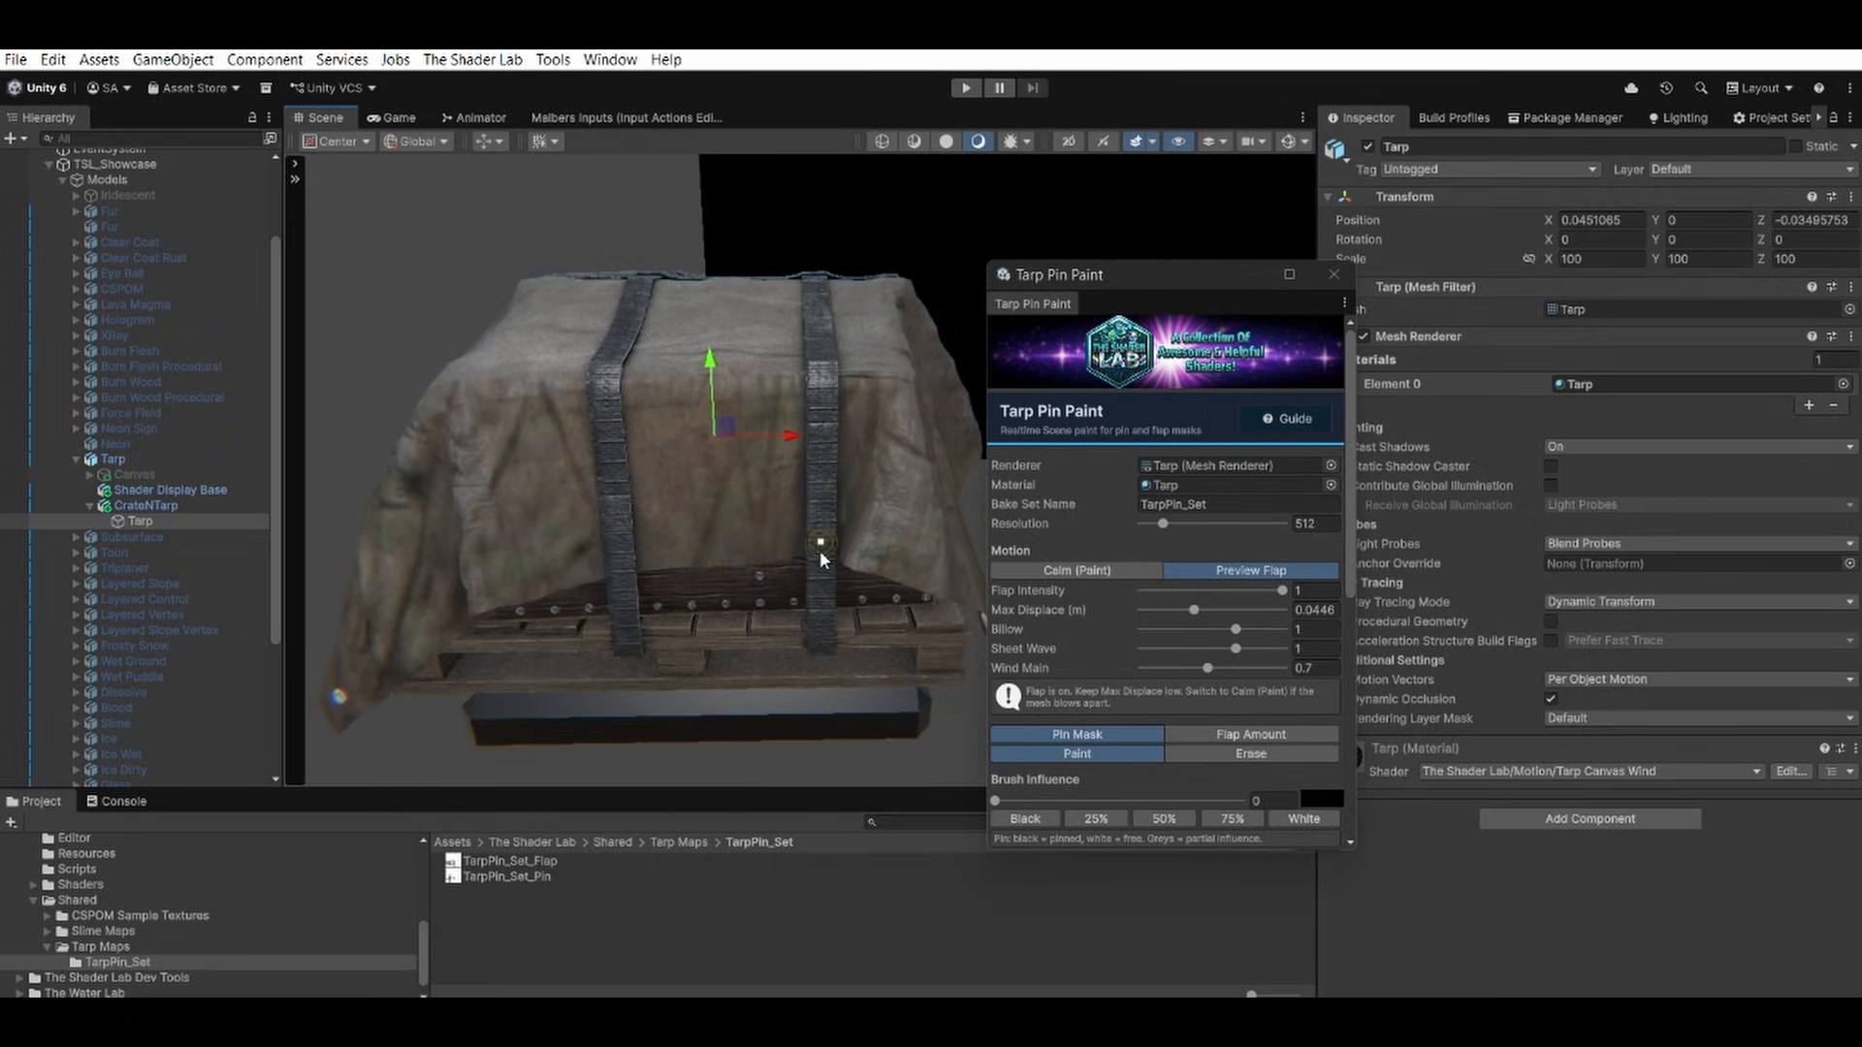
Inspect how the pinned tarp flaps around its straps from the front, above and the side.
{"action": "right_click_drag", "start_coordinate": [777, 445], "coordinate": [722, 443], "text": "alt"}
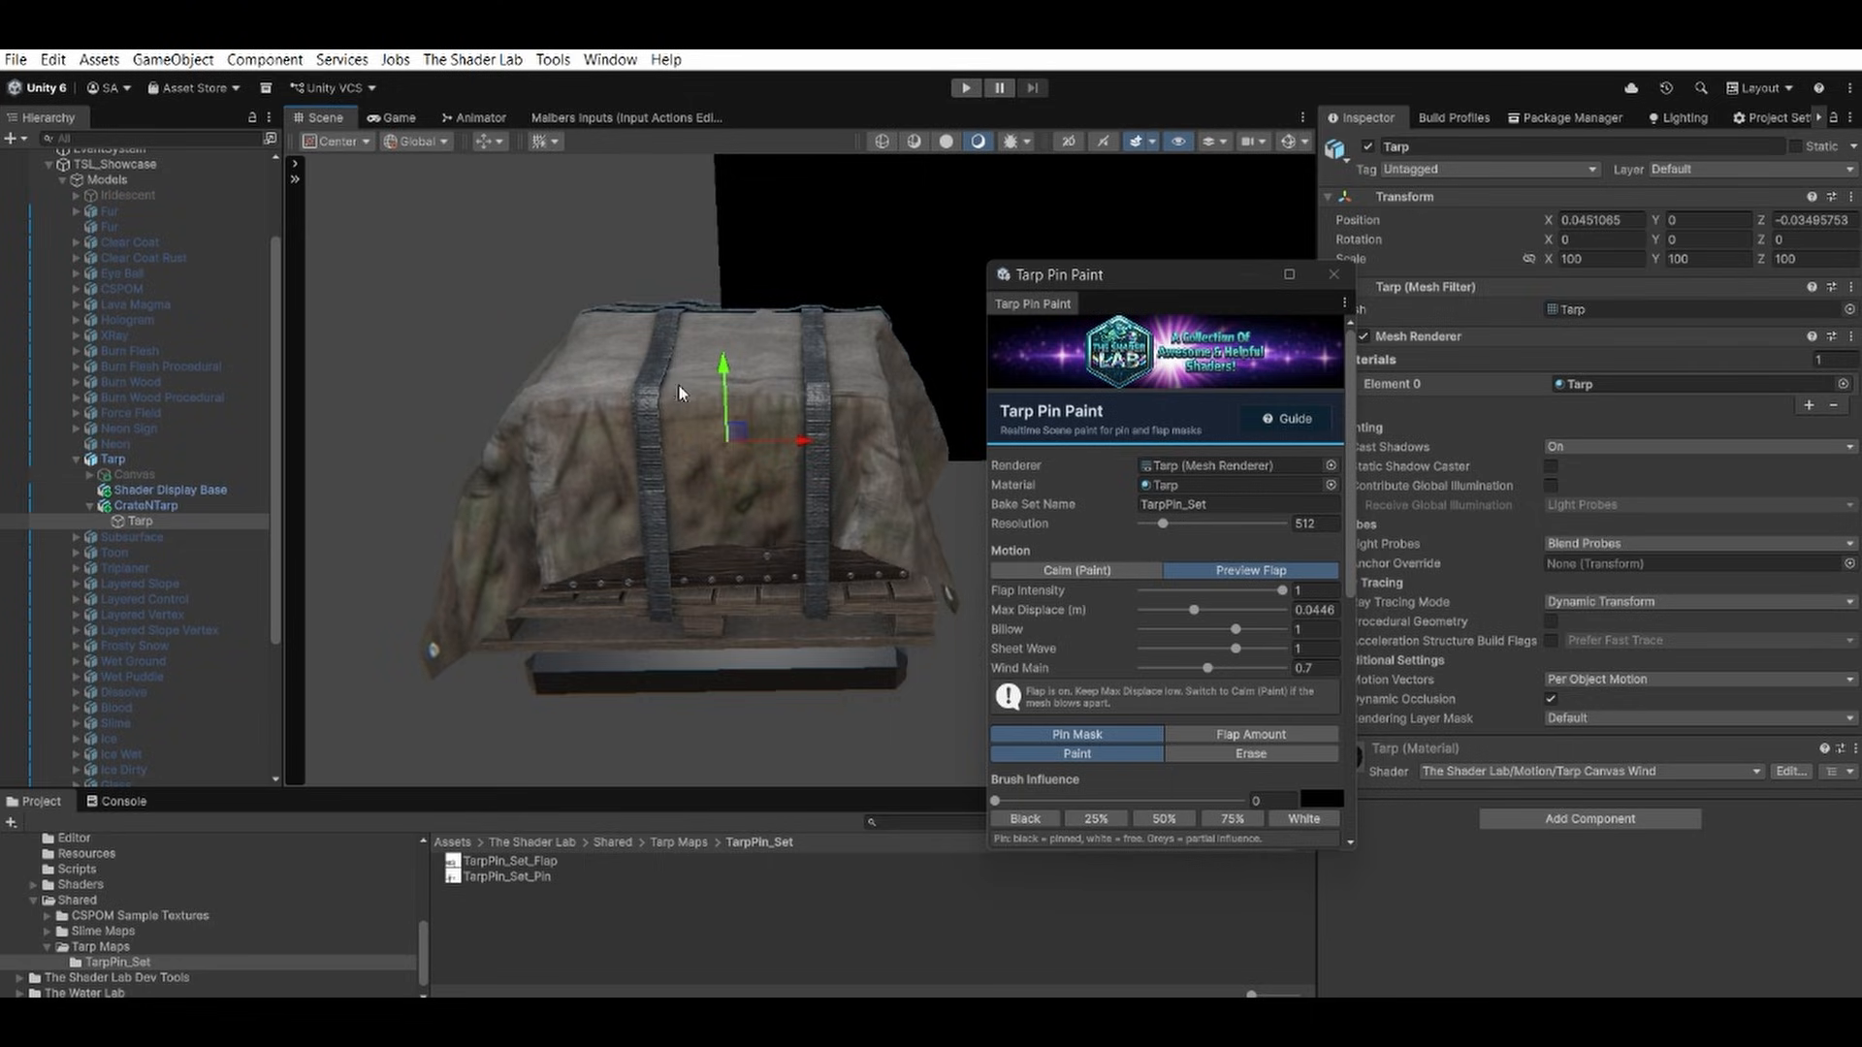
{"action": "left_click_drag", "start_coordinate": [679, 392], "coordinate": [715, 531], "text": "alt"}
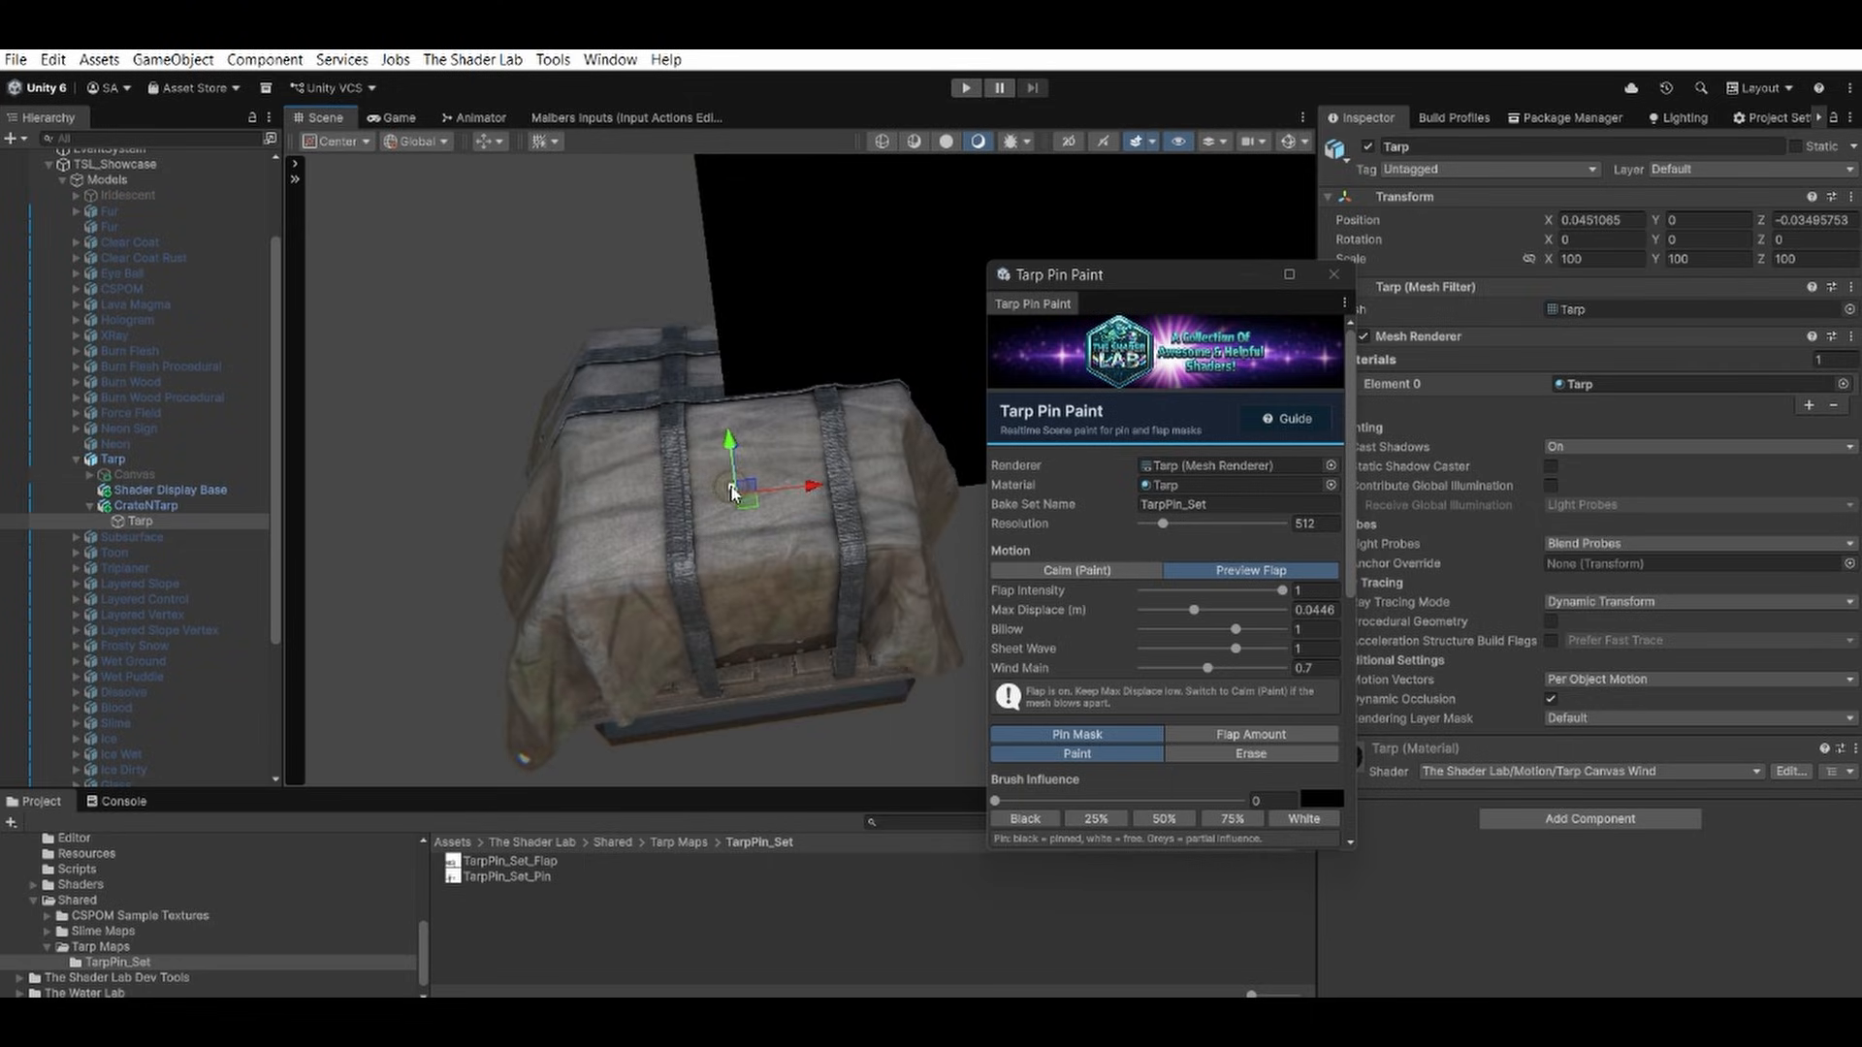
{"action": "left_click_drag", "start_coordinate": [729, 508], "coordinate": [912, 535], "text": "alt"}
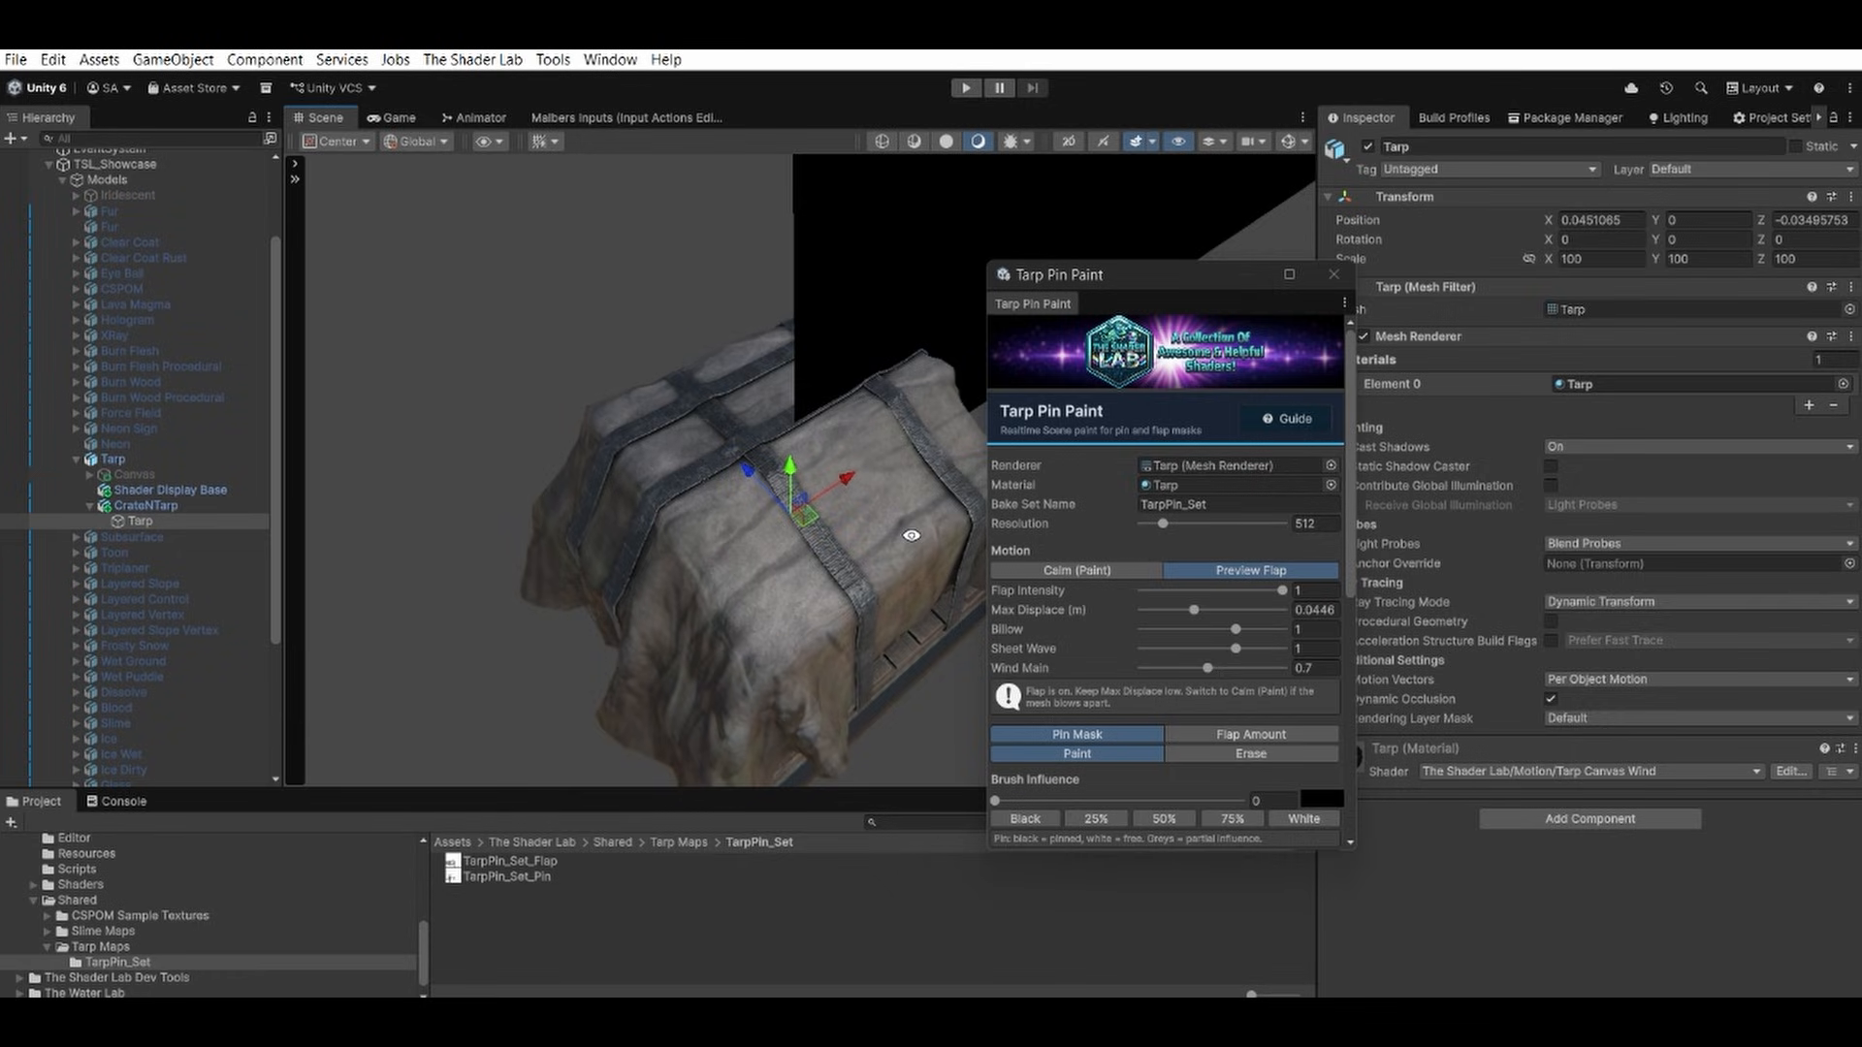
Switch mask painting to Flap Amount, with the brush influence at 25% and the brush size at 28.
{"action": "left_click_drag", "start_coordinate": [912, 535], "coordinate": [921, 487], "text": "alt"}
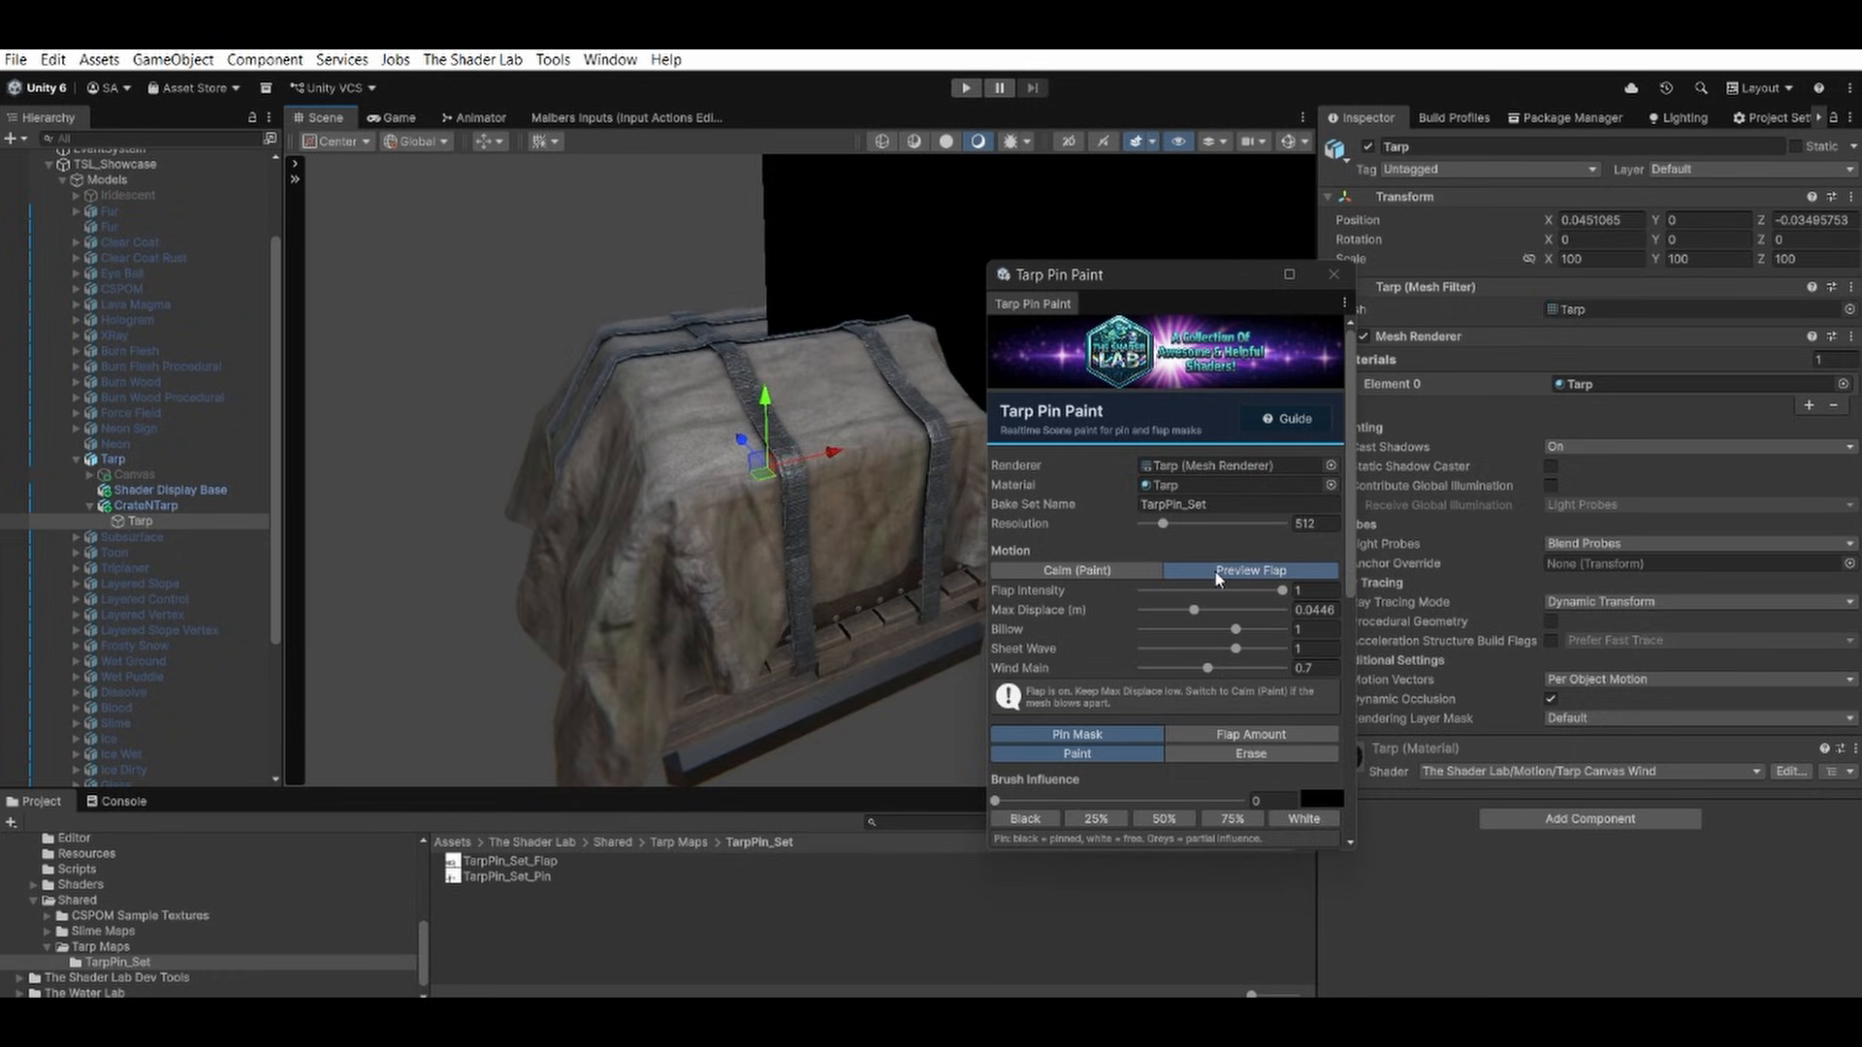
{"action": "left_click", "coordinate": [1241, 734]}
{"action": "scroll", "coordinate": [1206, 695], "scroll_direction": "down", "scroll_amount": 3}
{"action": "scroll", "coordinate": [1208, 698], "scroll_direction": "down", "scroll_amount": 2}
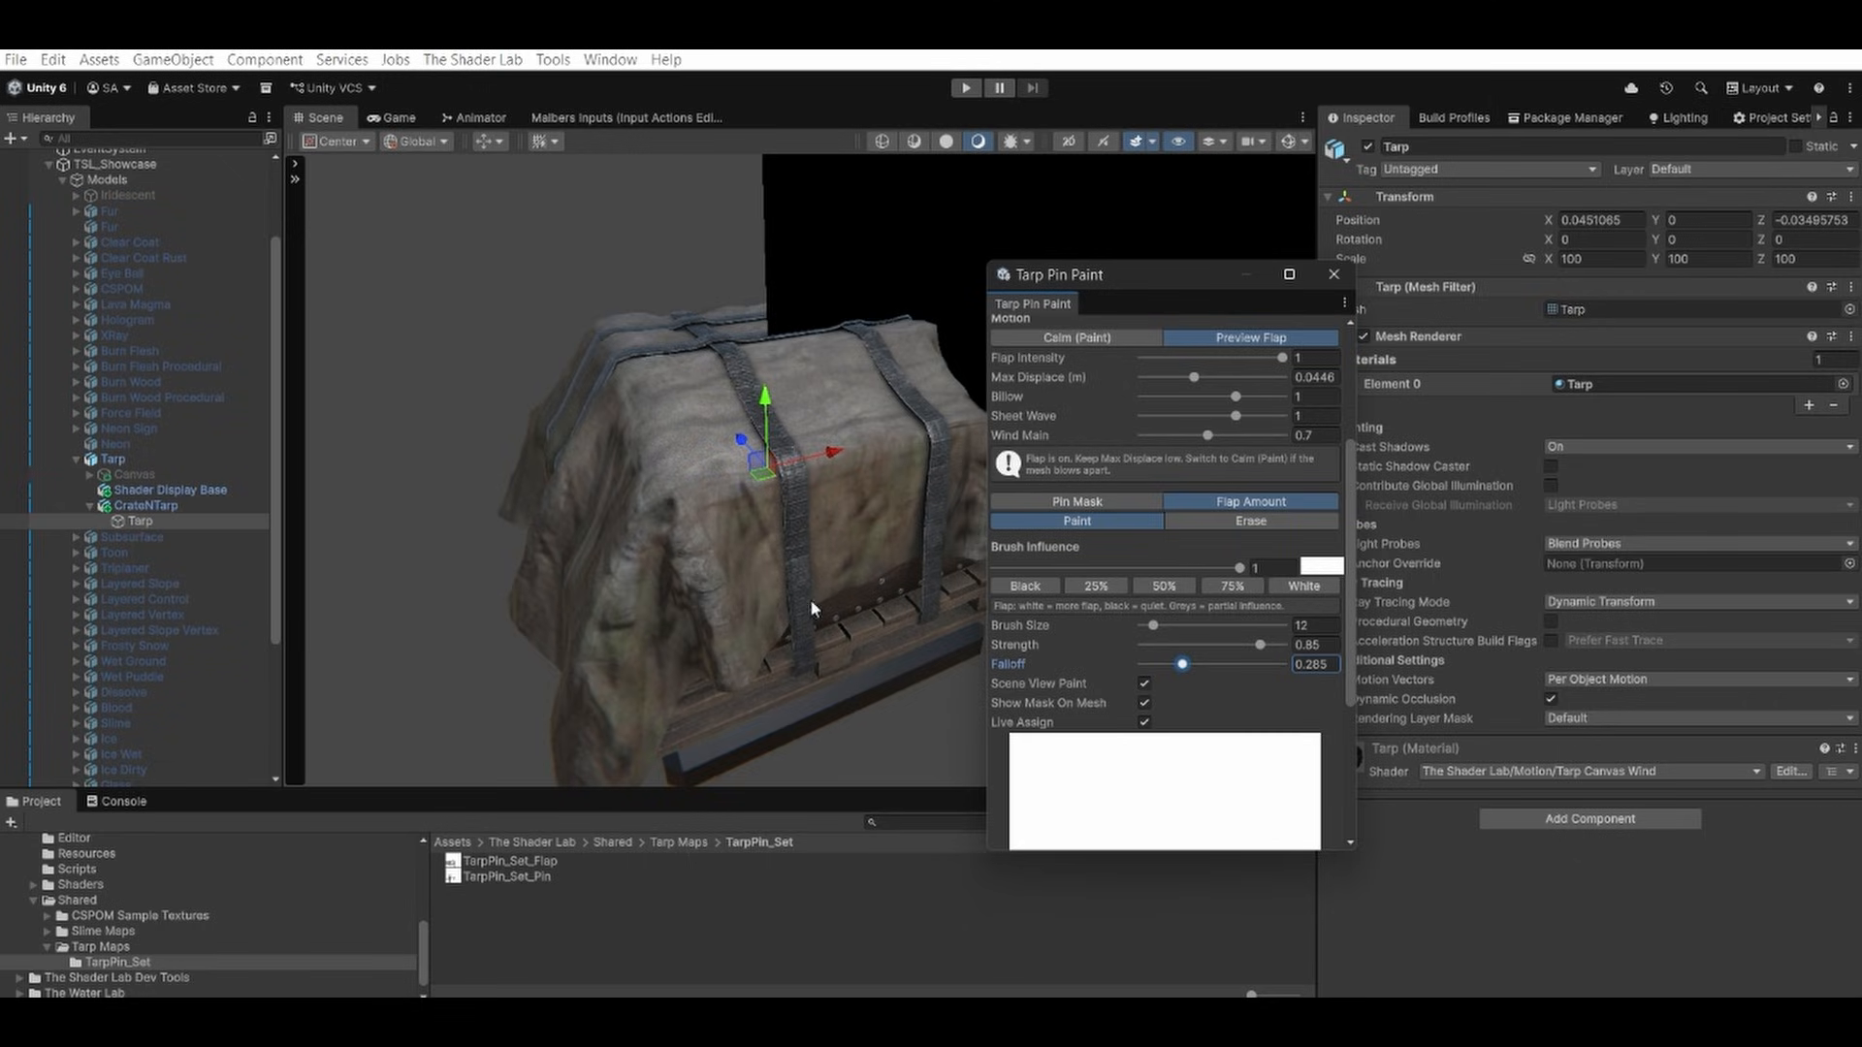
{"action": "mouse_move", "coordinate": [813, 609]}
{"action": "left_mouse_down", "text": "alt"}
{"action": "mouse_move", "coordinate": [710, 543]}
{"action": "mouse_move", "coordinate": [601, 508]}
{"action": "left_mouse_up", "text": "alt"}
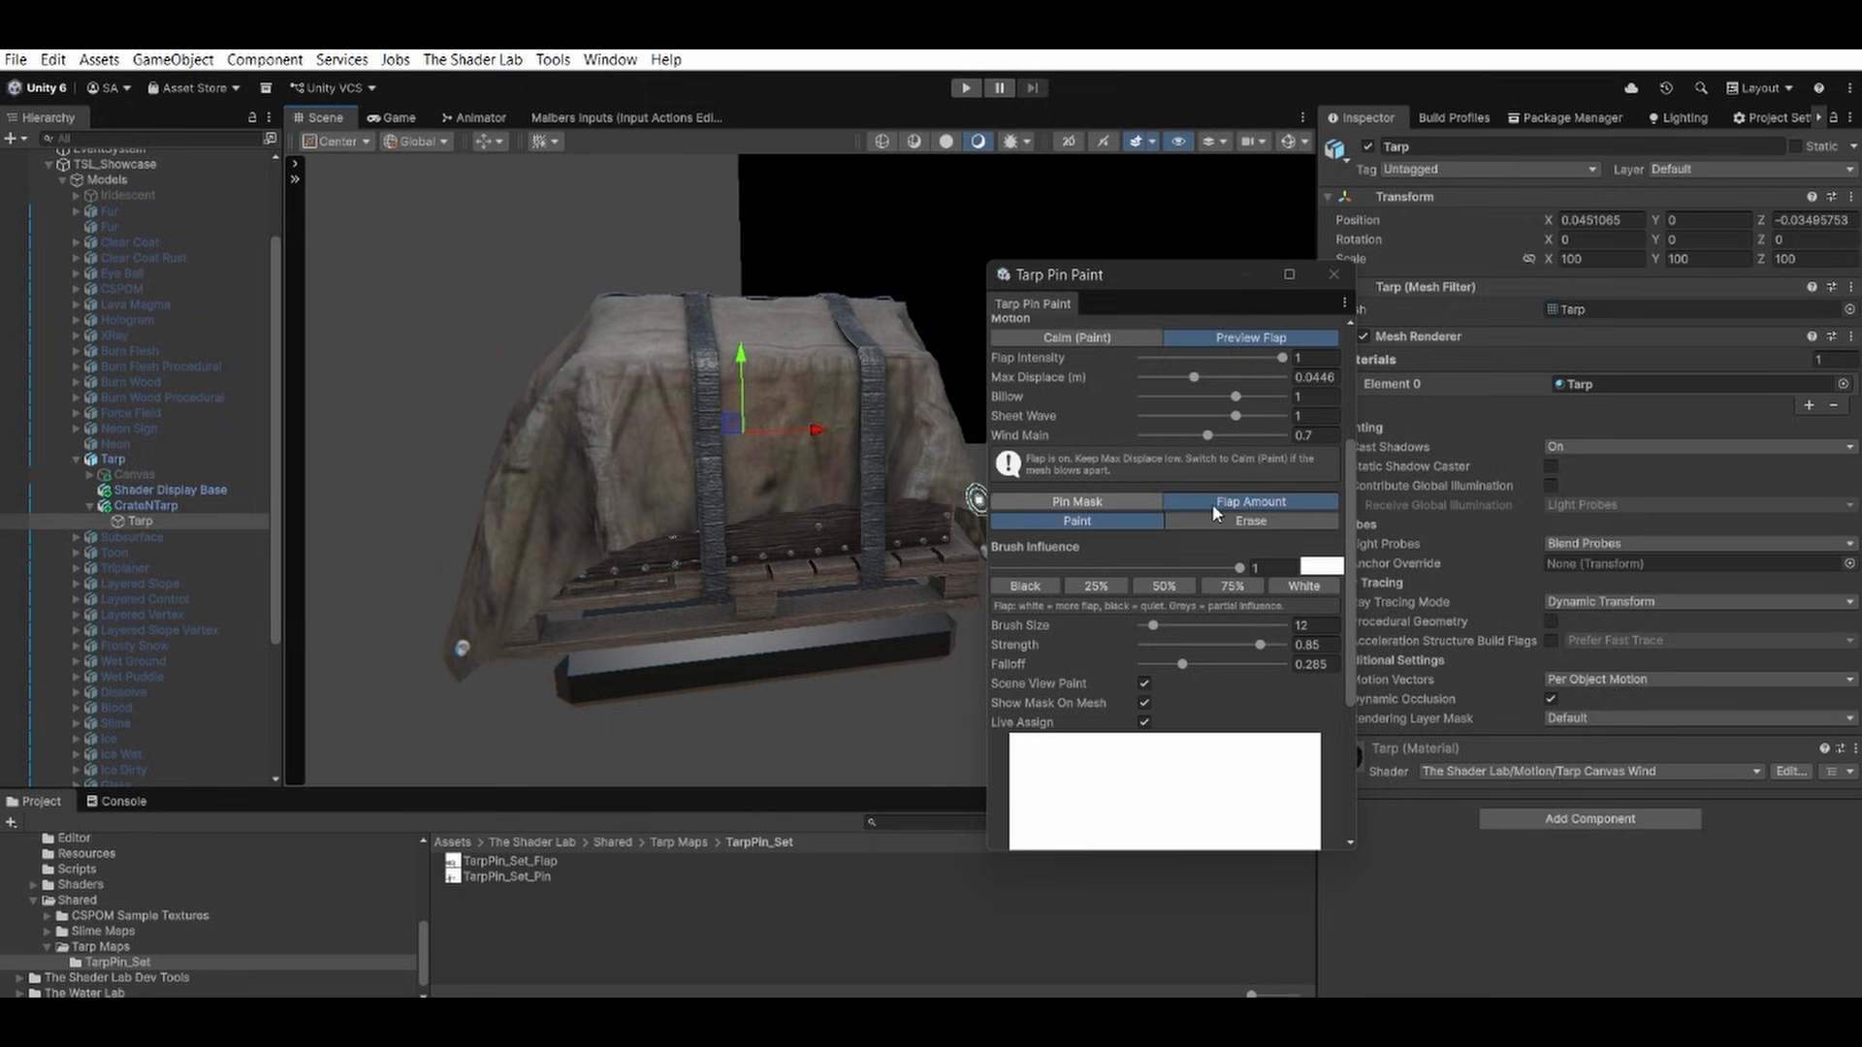
{"action": "left_click", "coordinate": [1094, 587]}
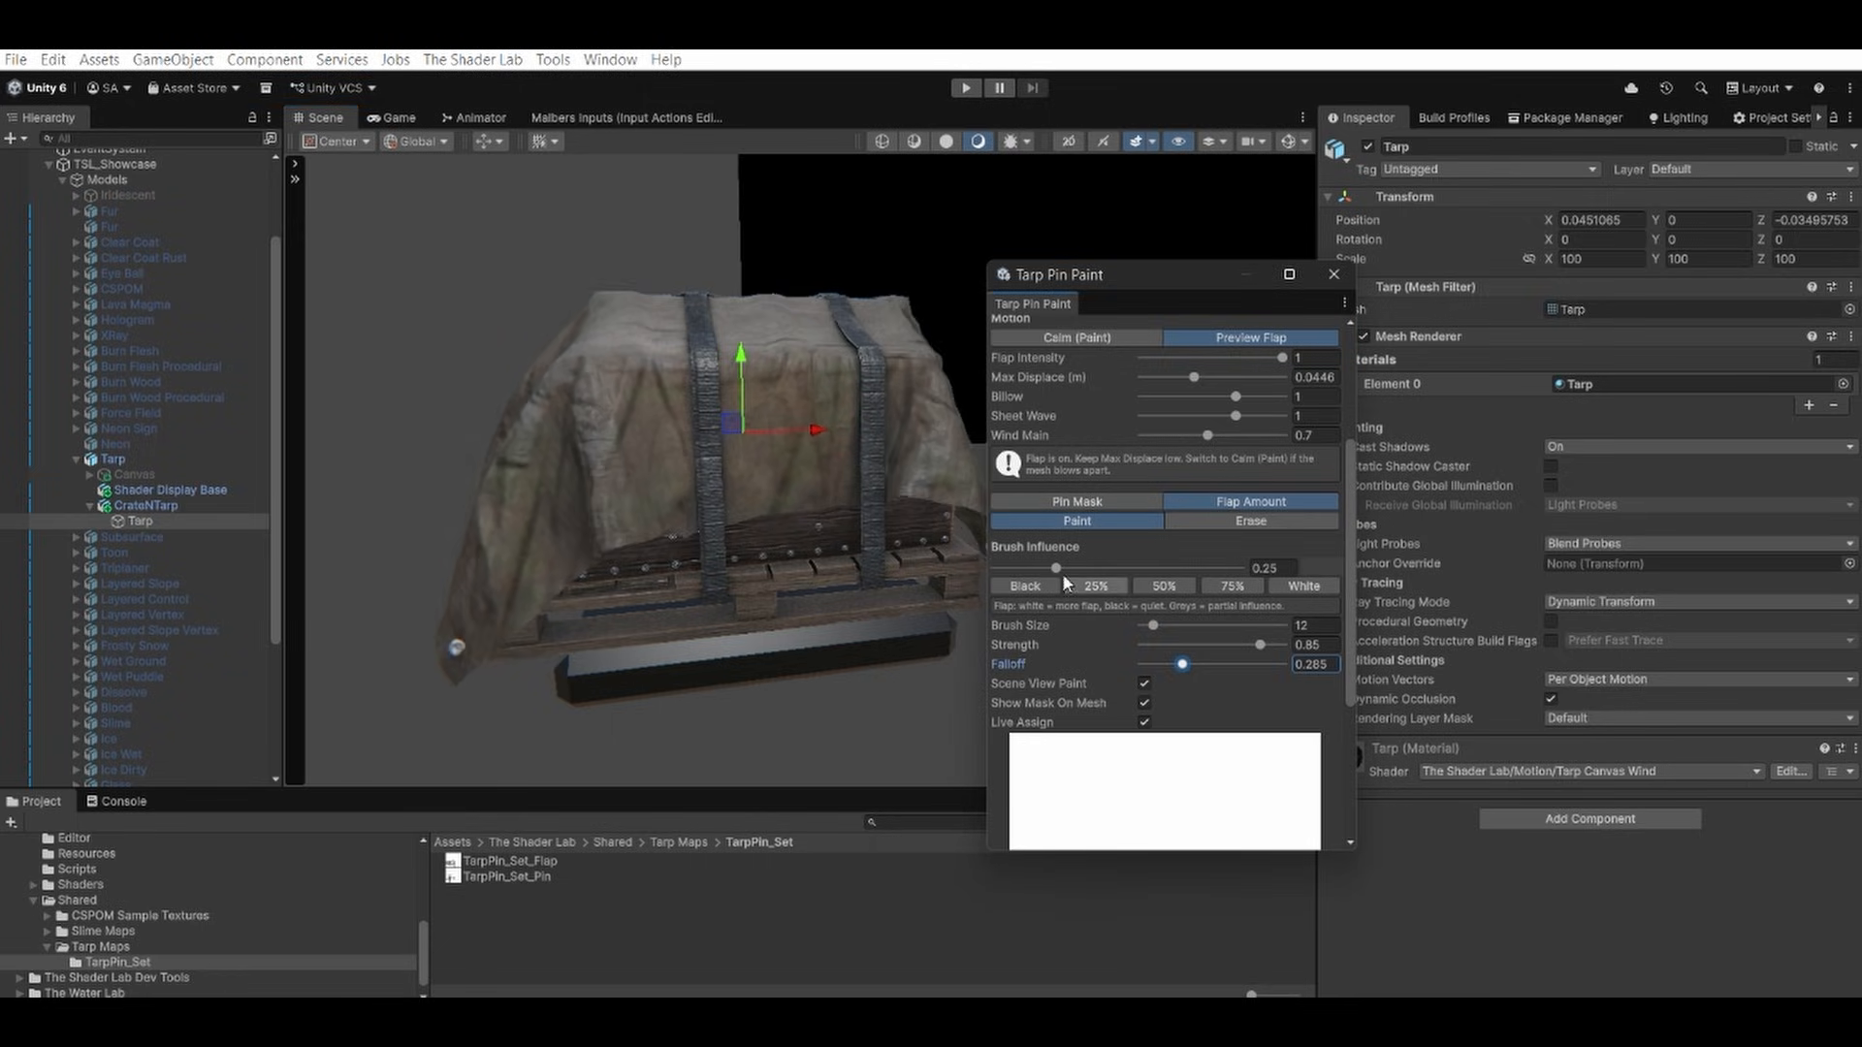
{"action": "left_click", "coordinate": [1170, 624]}
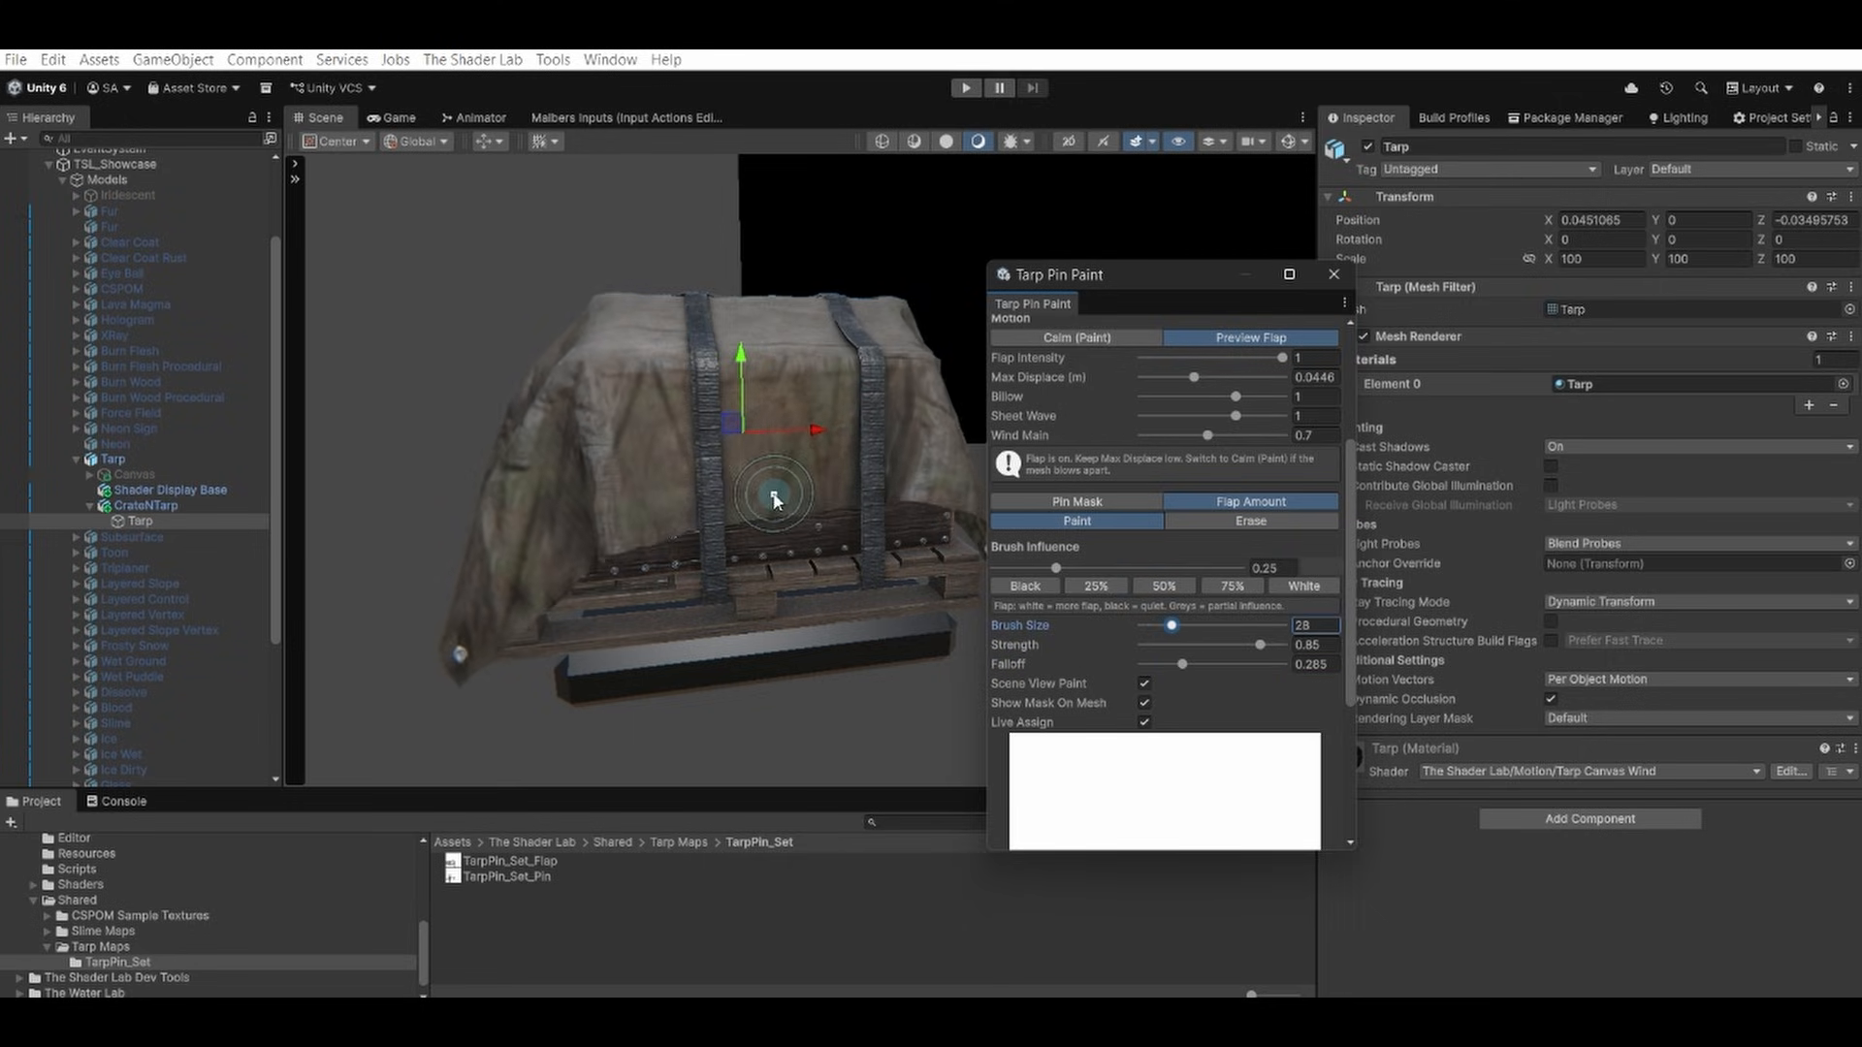
Paint the 25% flap amount over the tarp's canvas around the end and upper corner of the crate.
{"action": "left_click_drag", "start_coordinate": [766, 501], "coordinate": [881, 536], "text": "alt"}
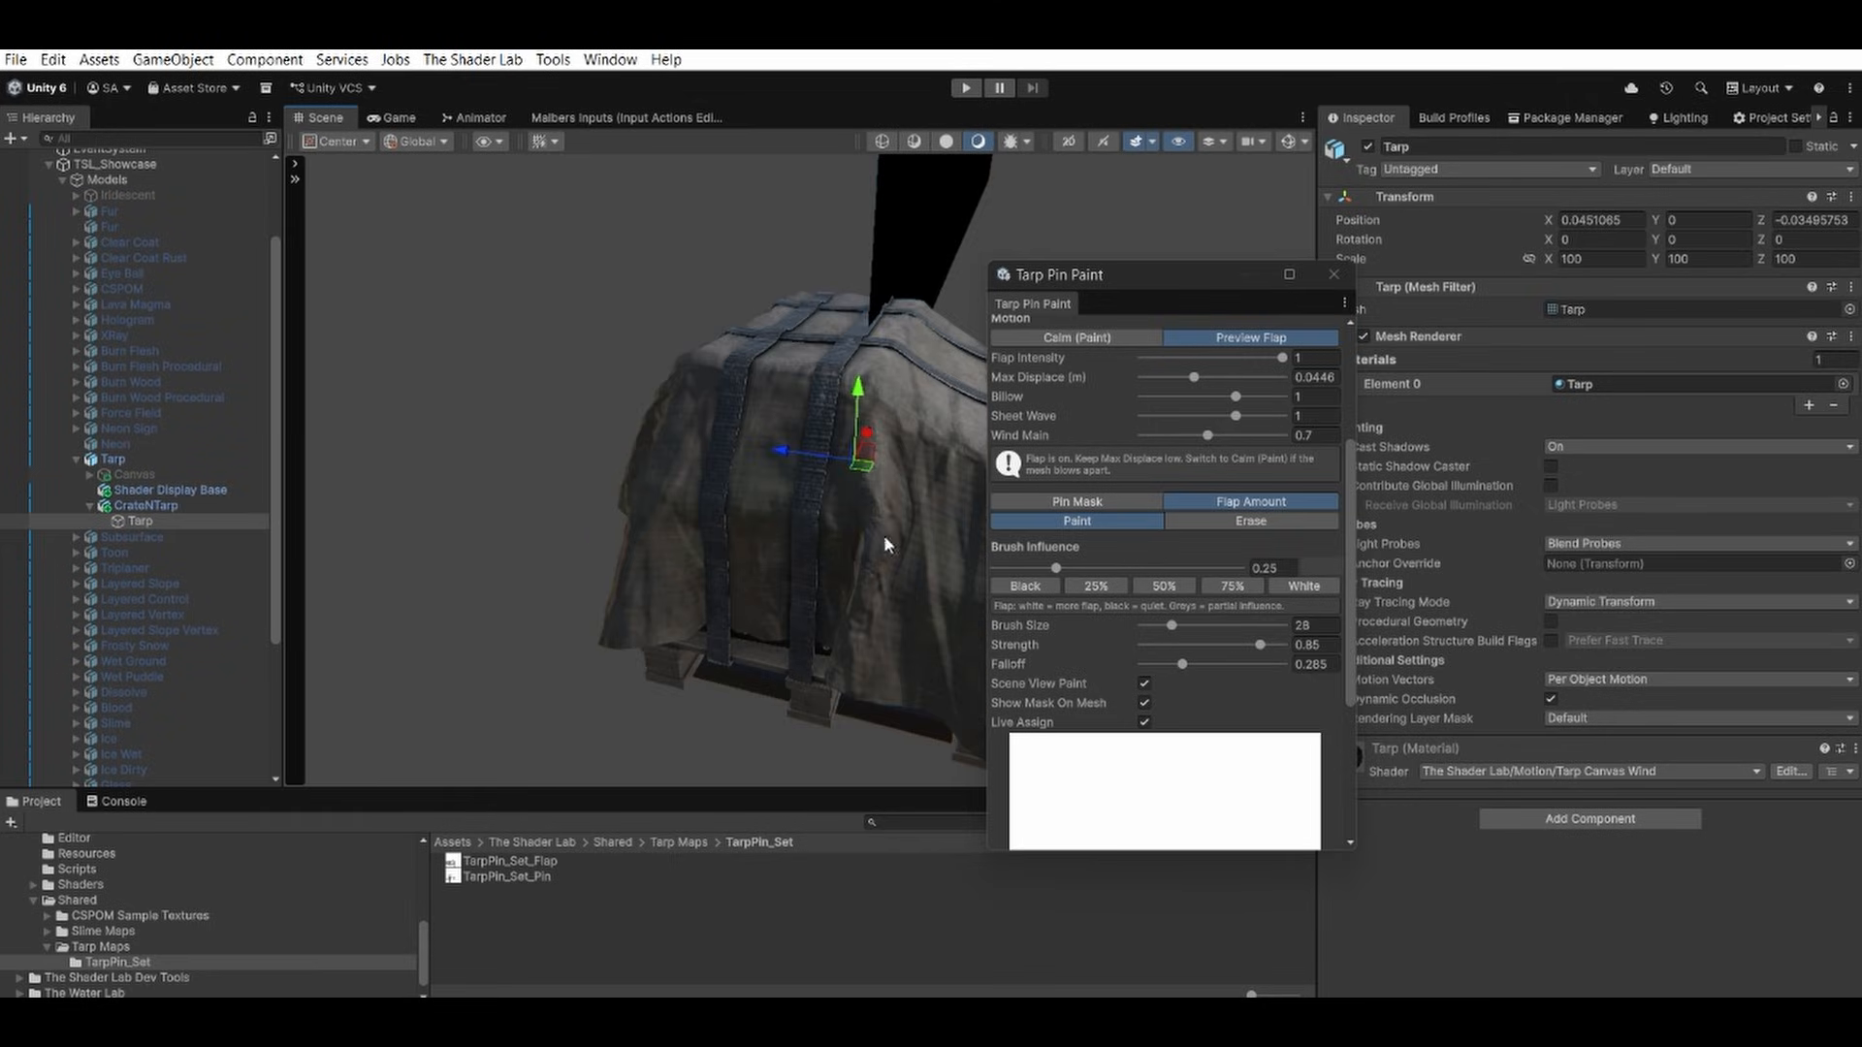
{"action": "middle_click_drag", "start_coordinate": [809, 534], "coordinate": [631, 540]}
{"action": "left_click_drag", "start_coordinate": [631, 540], "coordinate": [702, 544], "text": "alt"}
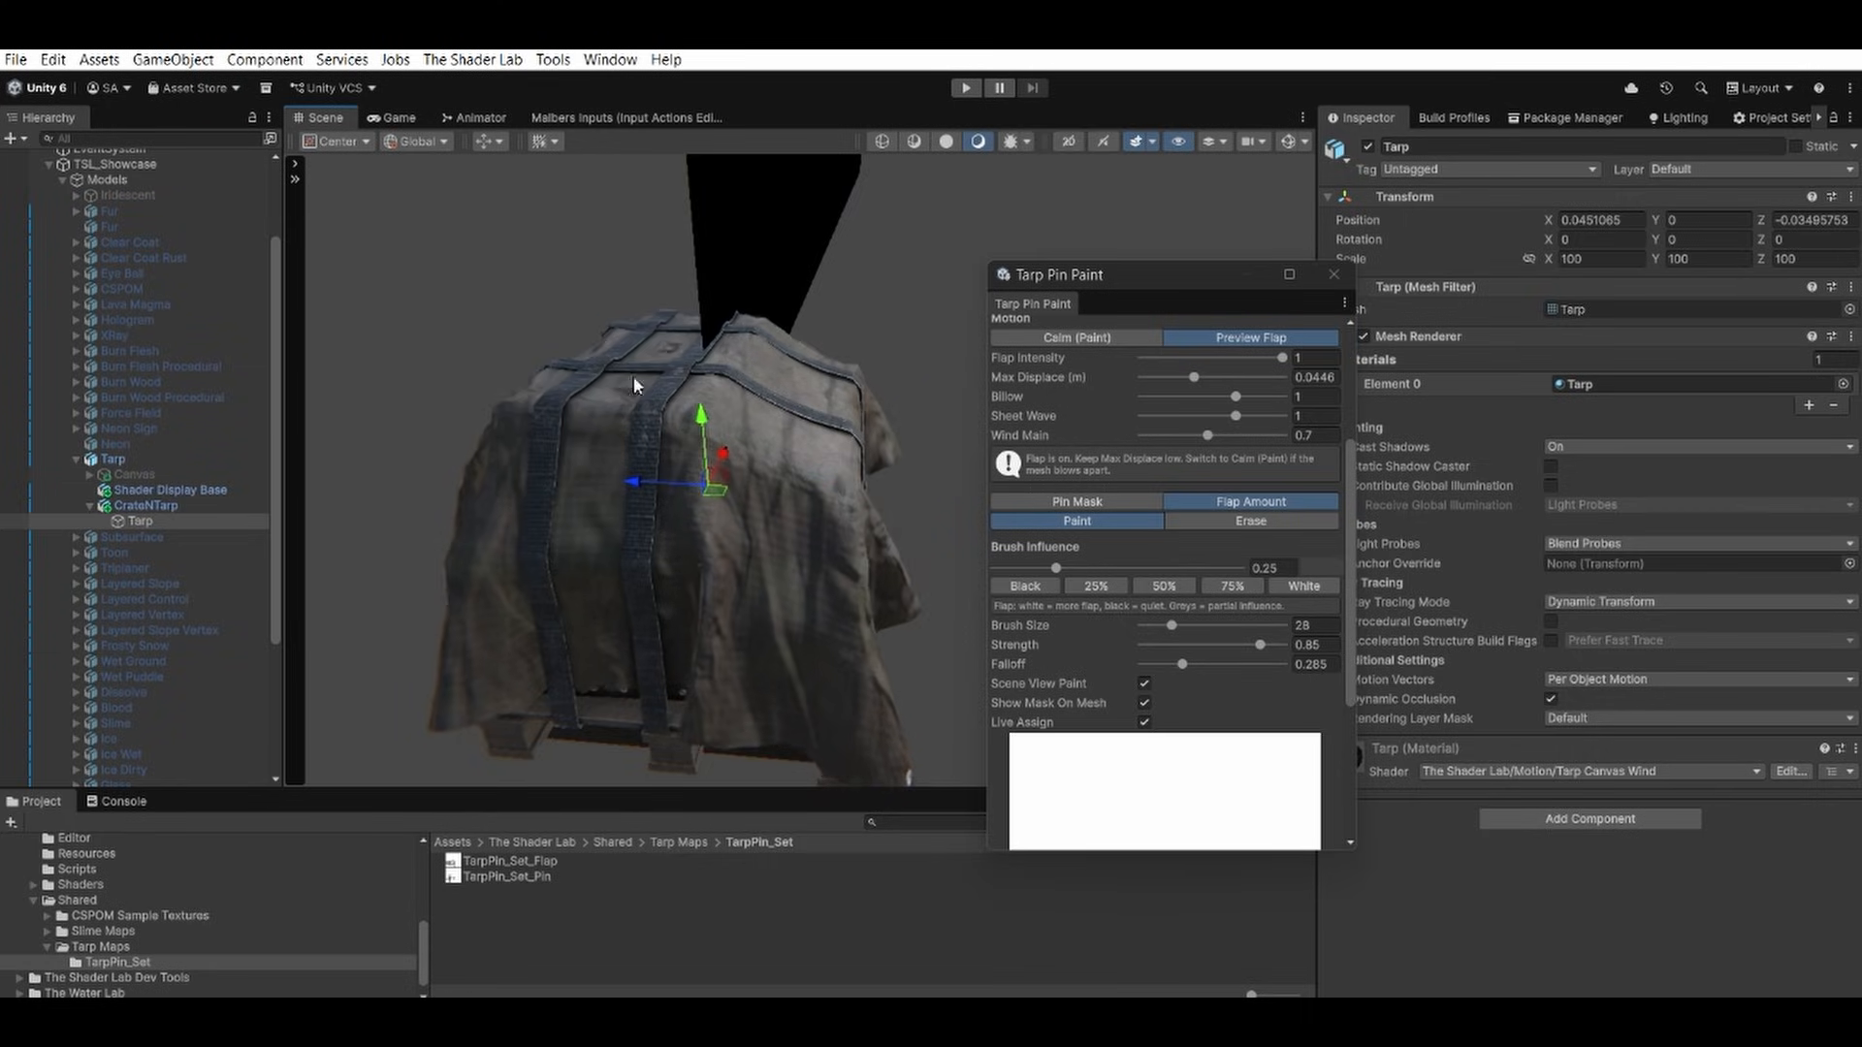
{"action": "mouse_move", "coordinate": [645, 388]}
{"action": "left_mouse_down", "text": "alt"}
{"action": "mouse_move", "coordinate": [668, 427]}
{"action": "mouse_move", "coordinate": [676, 410]}
{"action": "left_mouse_up", "text": "alt"}
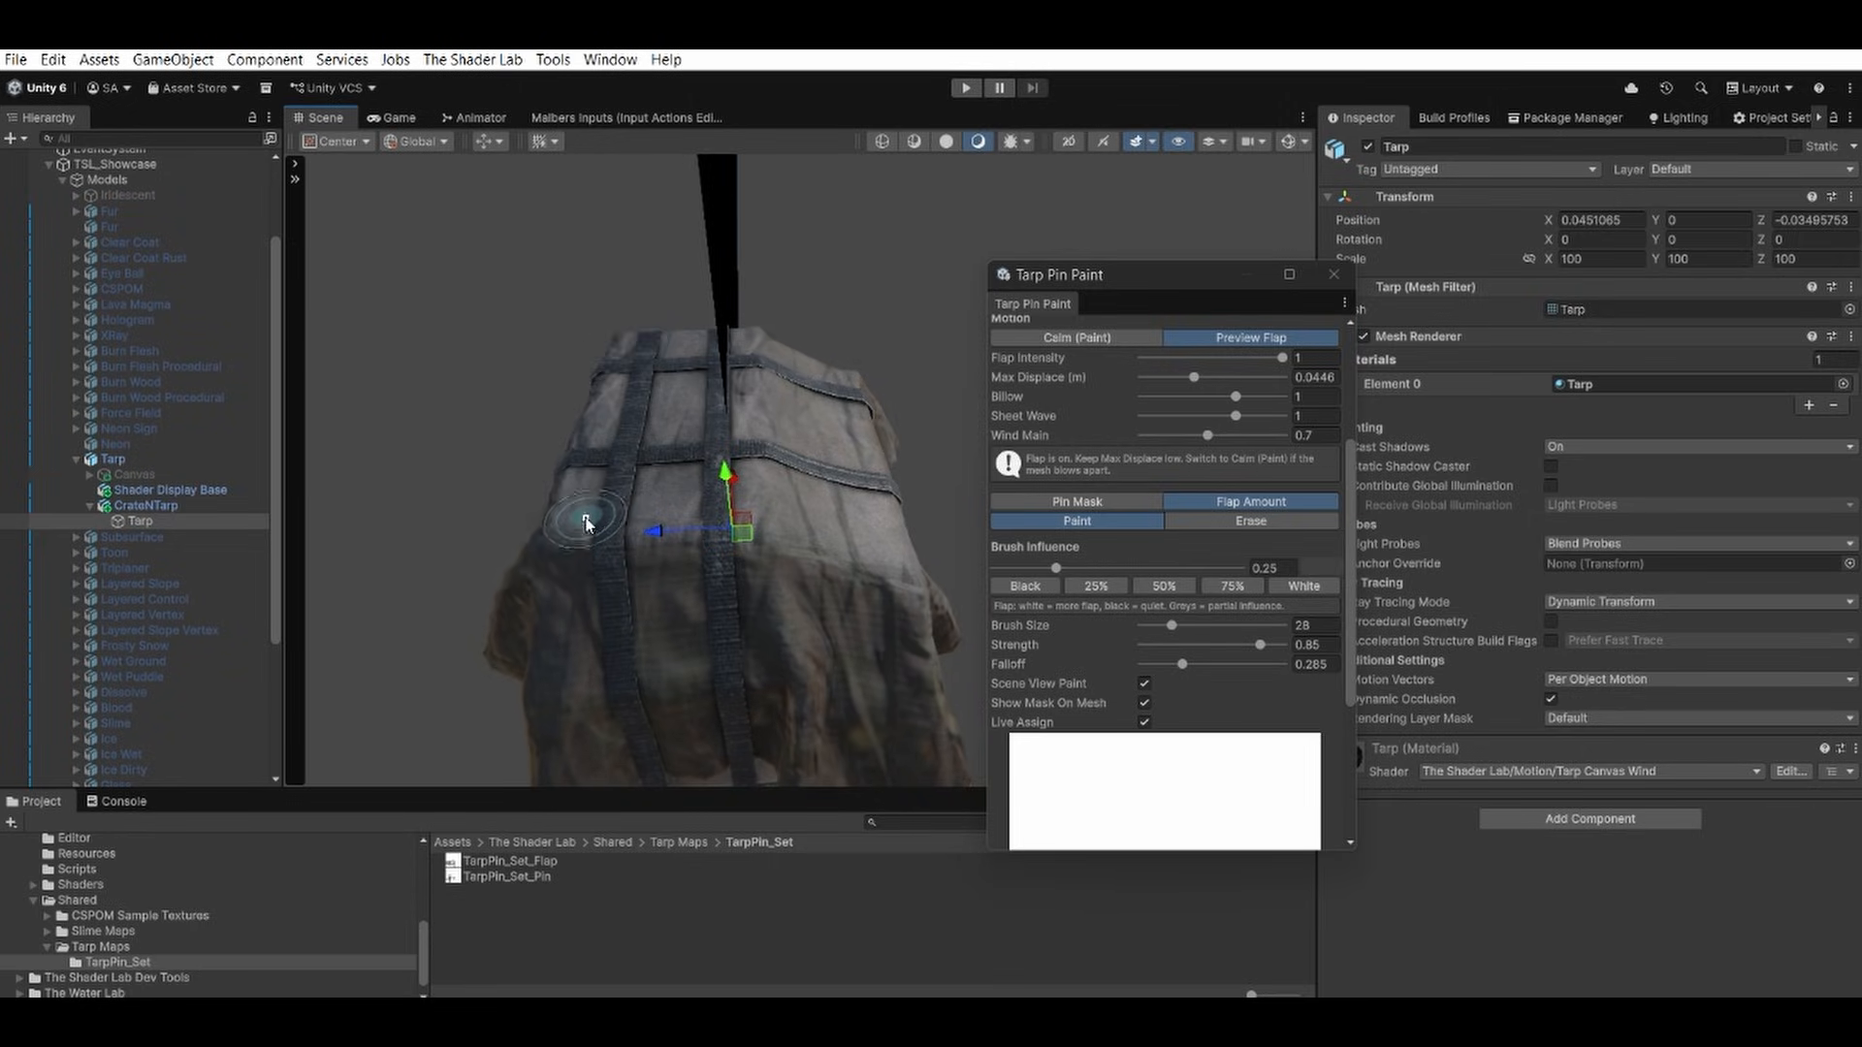
{"action": "left_click_drag", "start_coordinate": [648, 538], "coordinate": [821, 481], "text": "alt"}
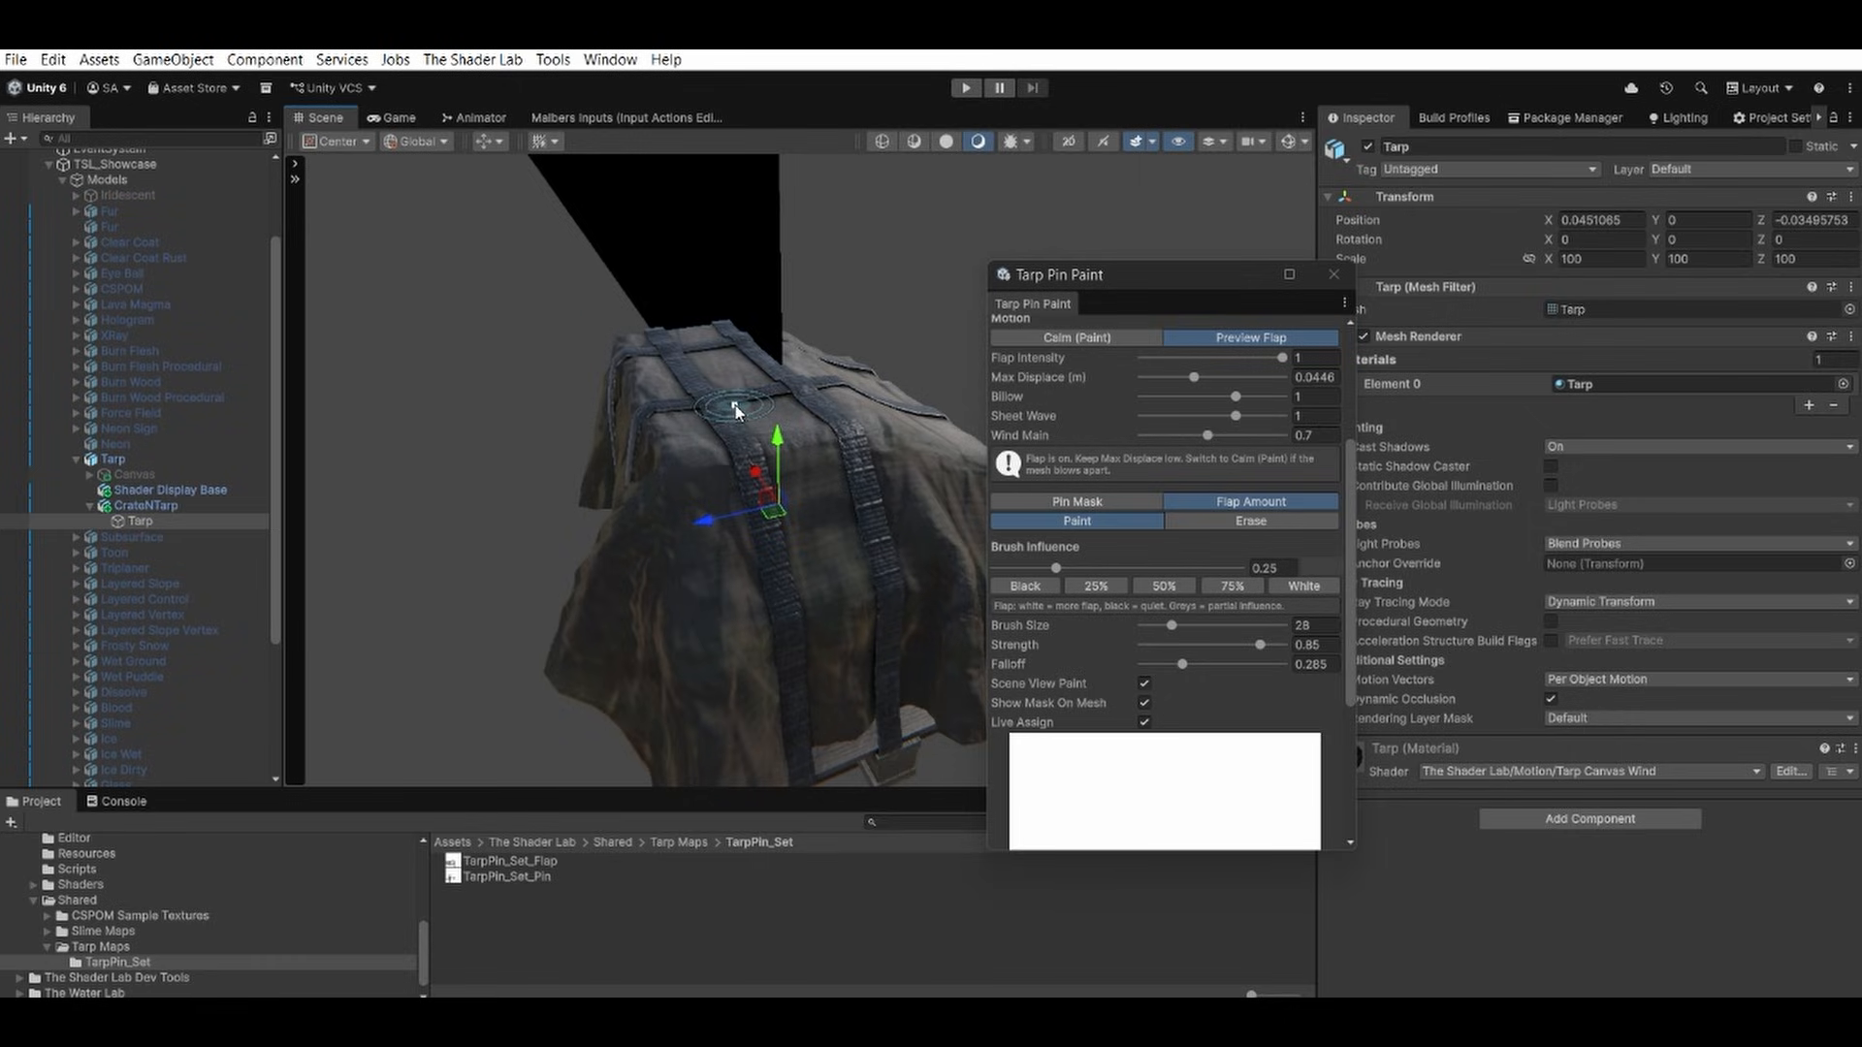
{"action": "left_click_drag", "start_coordinate": [727, 392], "coordinate": [512, 417], "text": "alt"}
{"action": "right_click_drag", "start_coordinate": [570, 410], "coordinate": [918, 426], "text": "alt"}
{"action": "middle_click_drag", "start_coordinate": [812, 393], "coordinate": [897, 529]}
{"action": "left_click_drag", "start_coordinate": [897, 536], "coordinate": [854, 530], "text": "alt"}
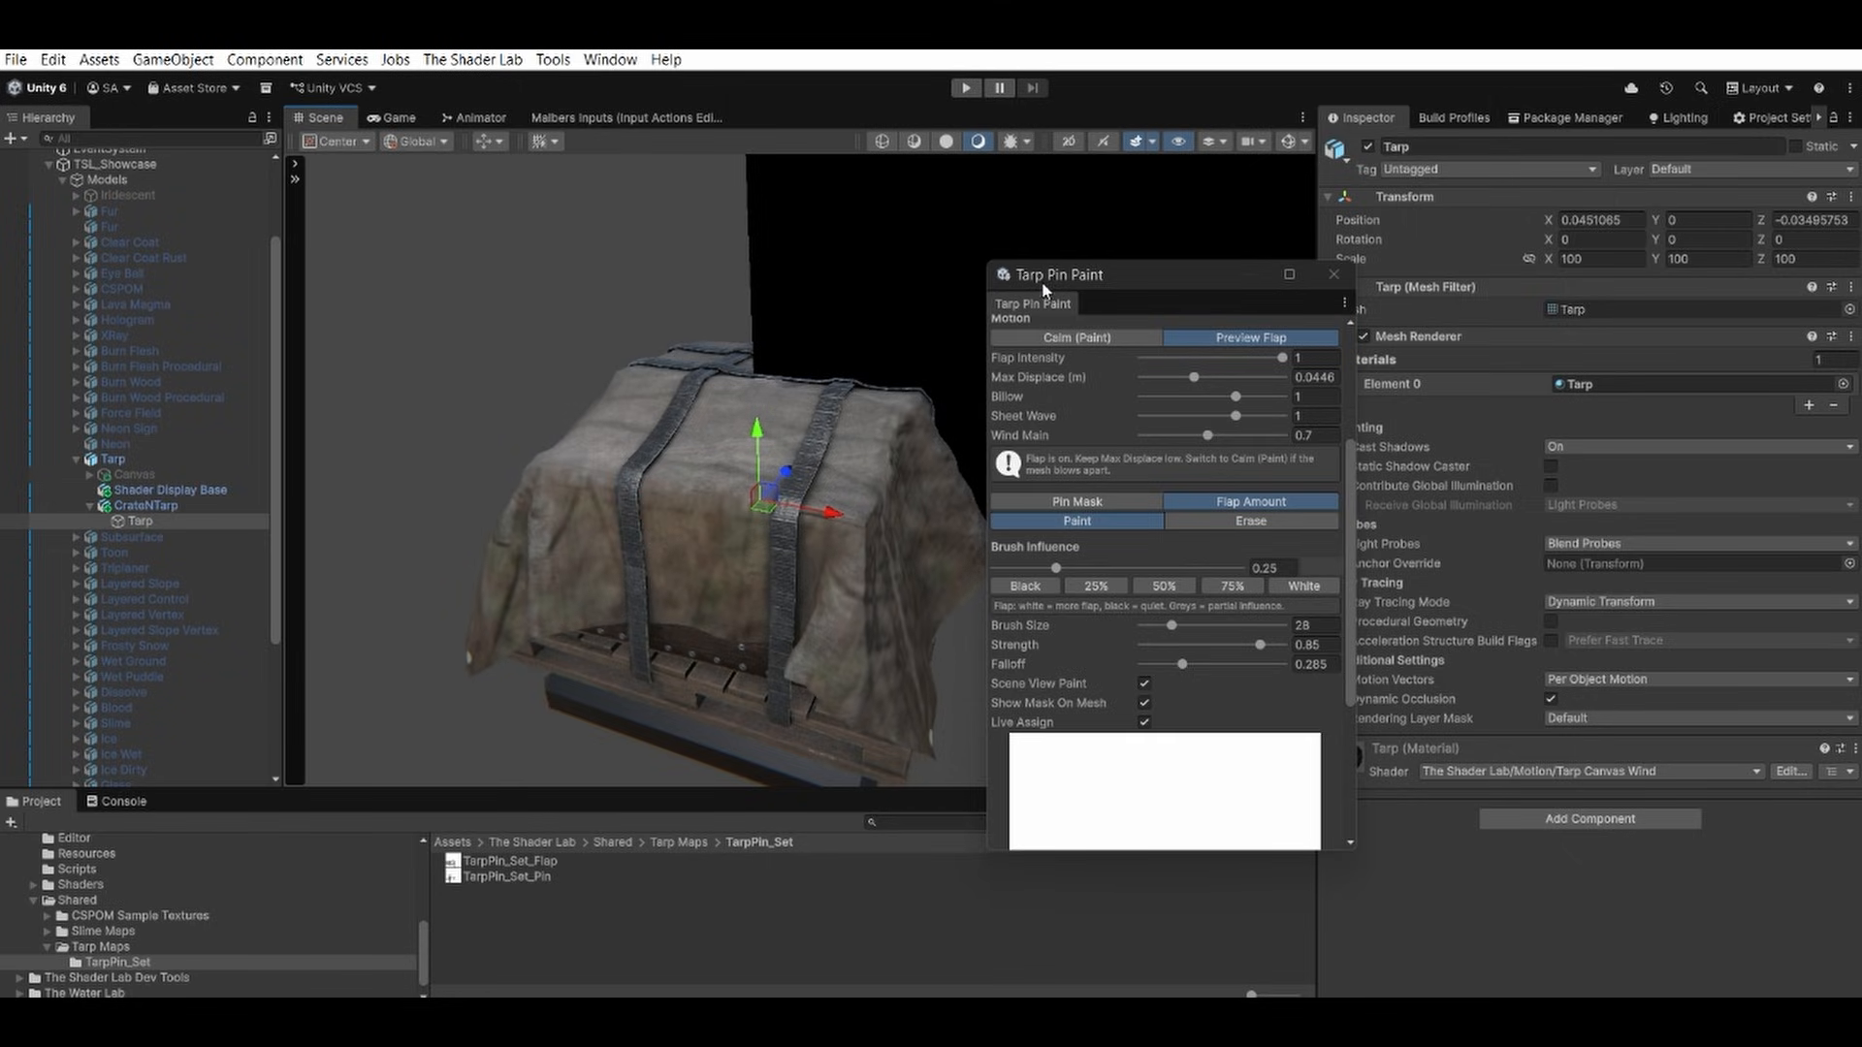
{"action": "left_click_drag", "start_coordinate": [644, 504], "coordinate": [708, 529], "text": "alt"}
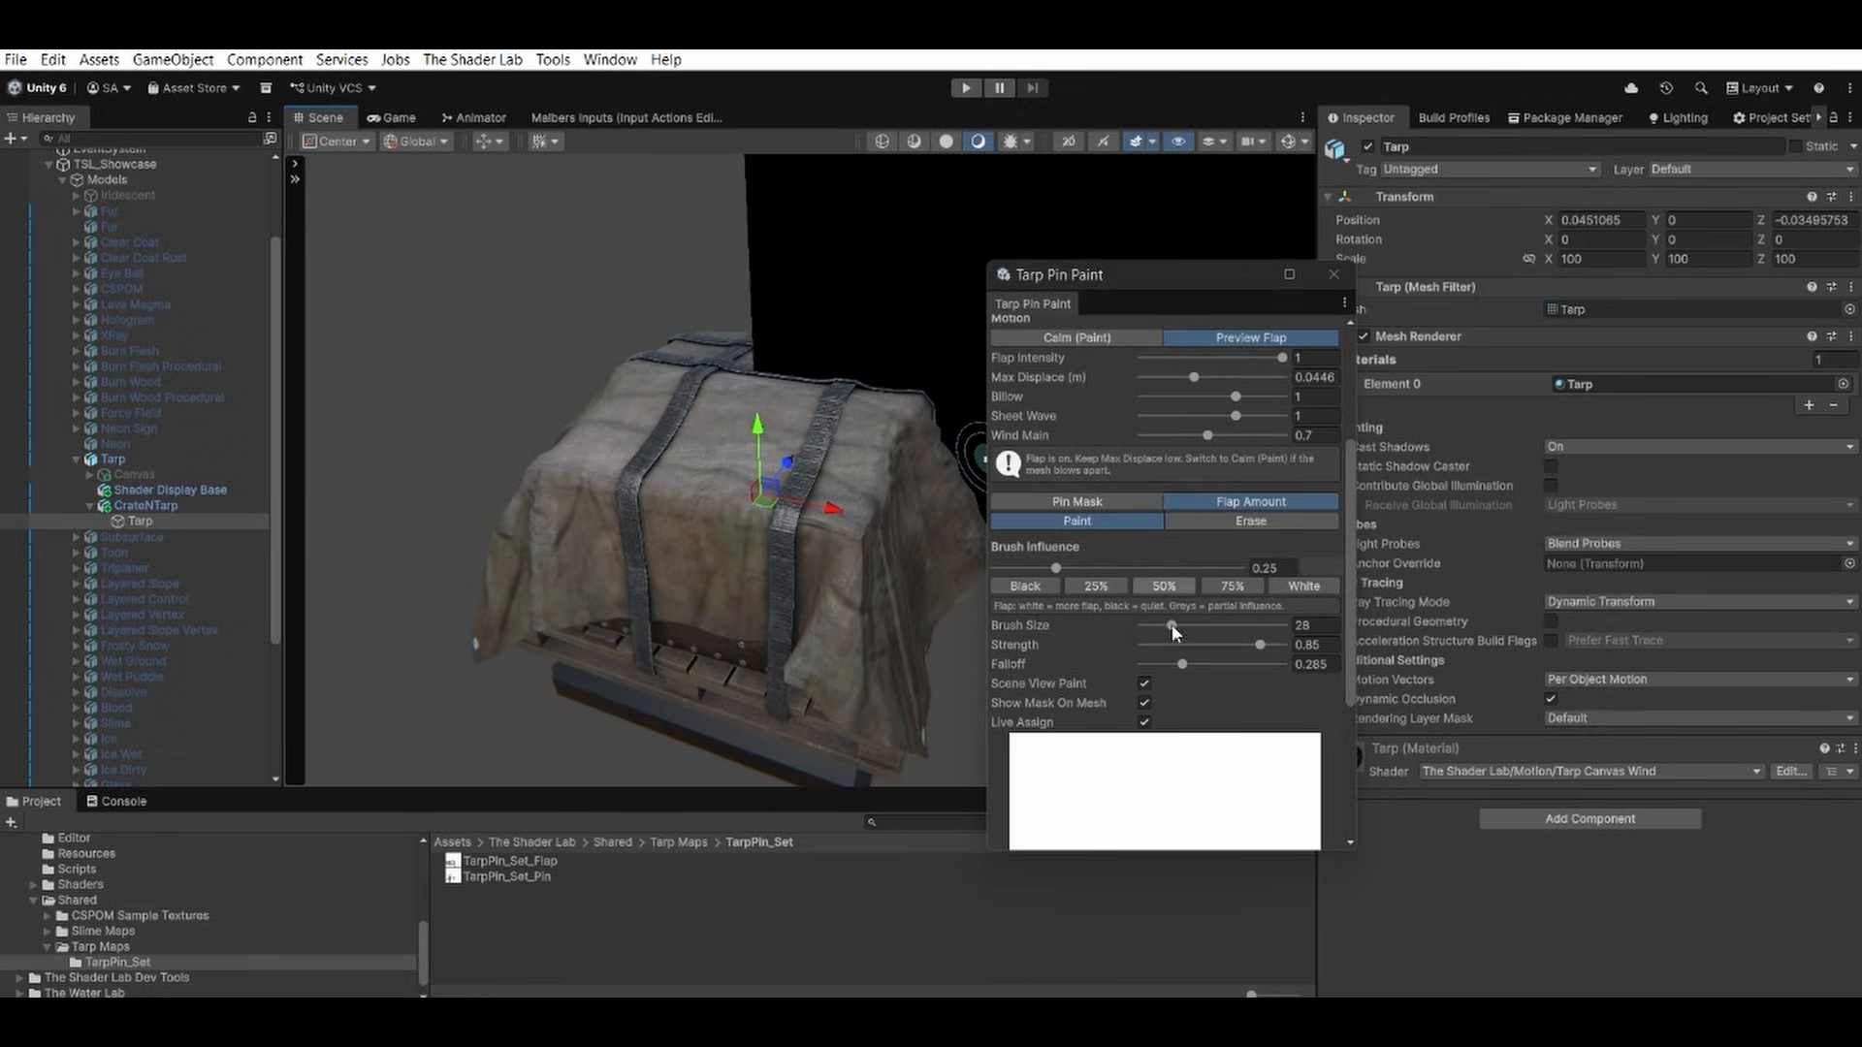
Check the flap mask coverage in the map preview and on the tarp in Calm (Paint) mode, then return to Preview Flap.
{"action": "scroll", "coordinate": [1153, 669], "scroll_direction": "down", "scroll_amount": 6}
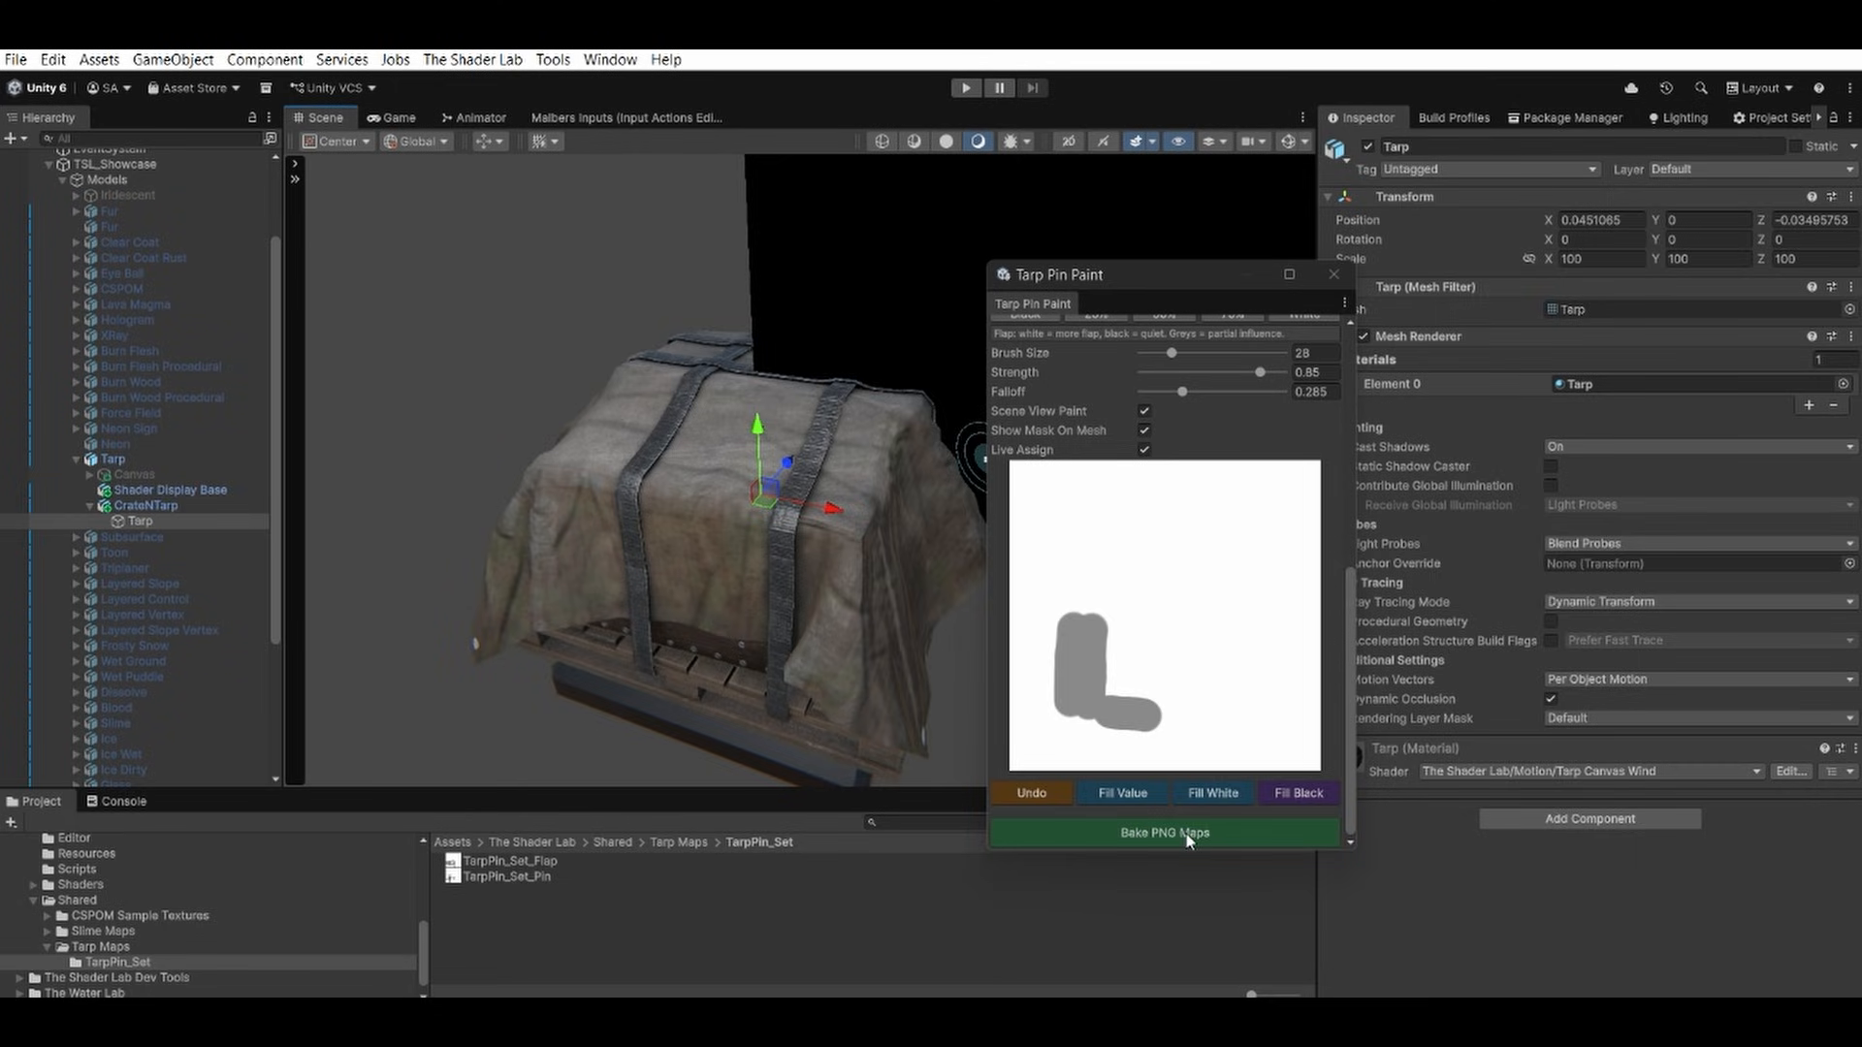
{"action": "scroll", "coordinate": [1117, 552], "scroll_direction": "up", "scroll_amount": 10}
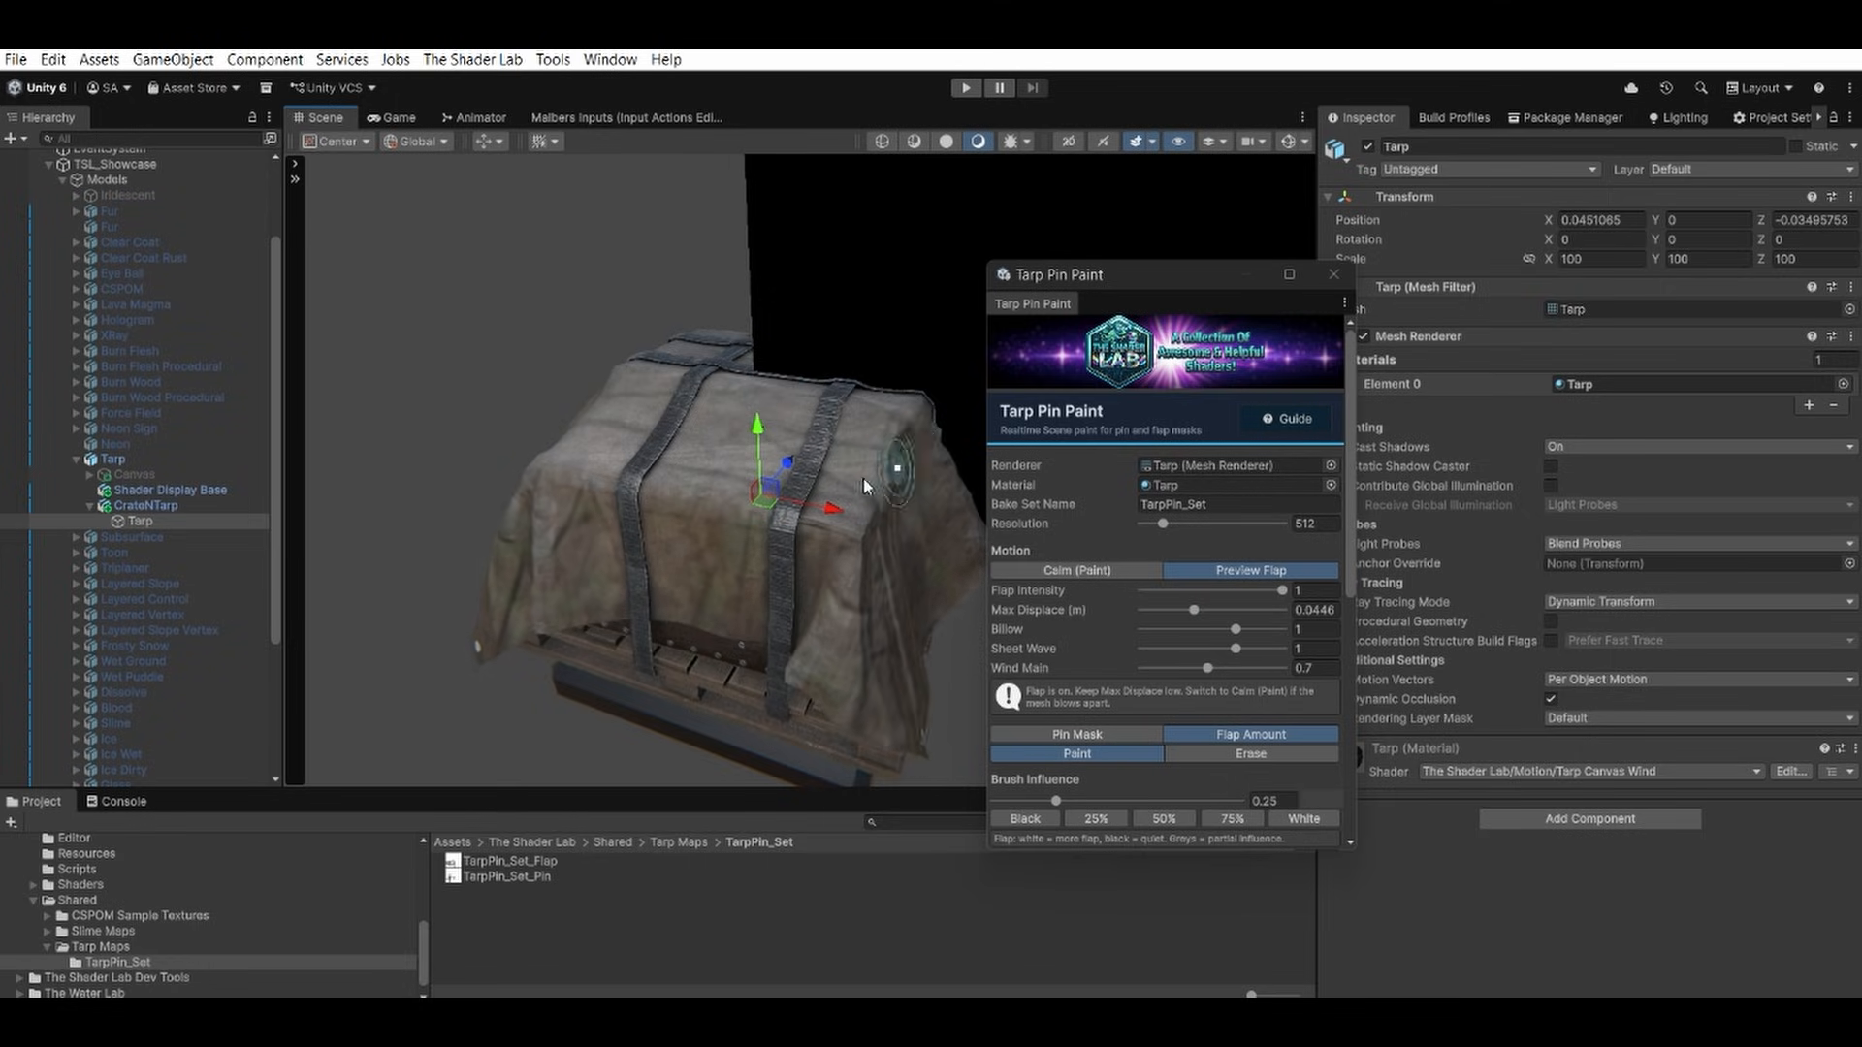
{"action": "left_click", "coordinate": [1052, 572]}
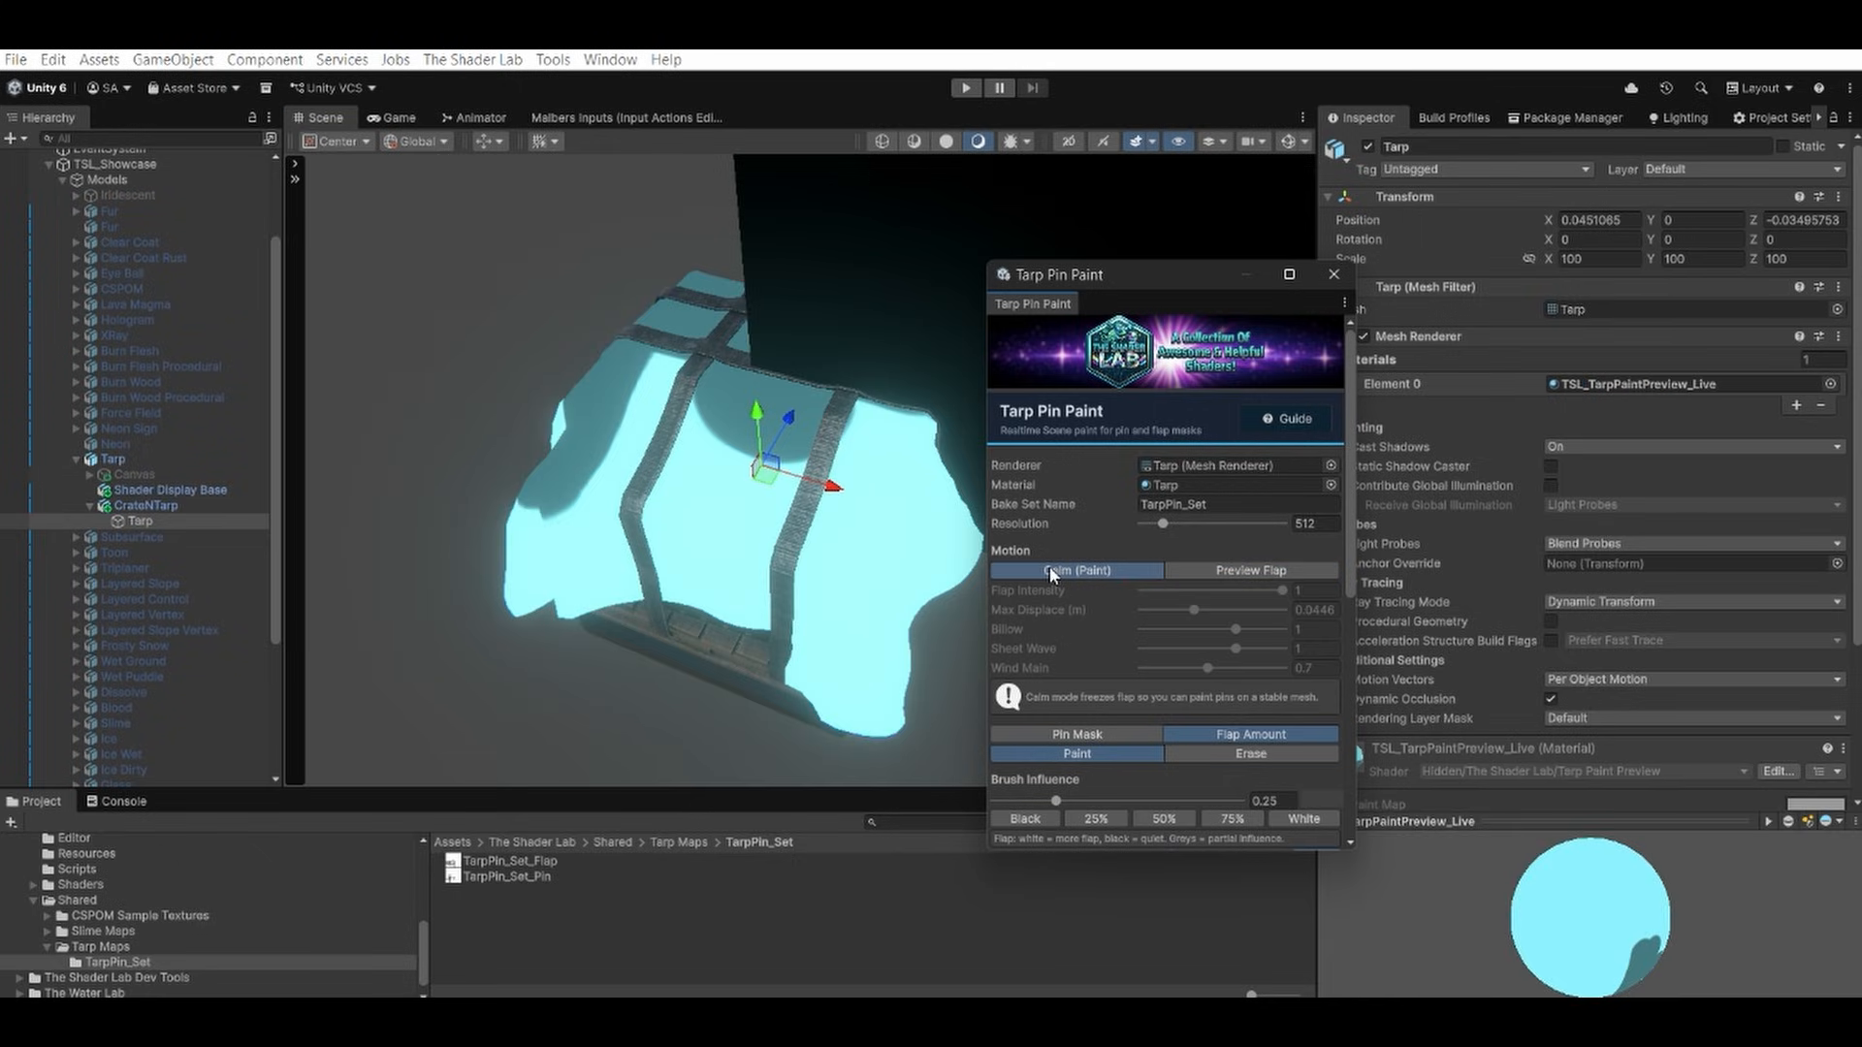
{"action": "mouse_move", "coordinate": [697, 530]}
{"action": "left_mouse_down", "text": "alt"}
{"action": "mouse_move", "coordinate": [760, 418]}
{"action": "mouse_move", "coordinate": [580, 582]}
{"action": "mouse_move", "coordinate": [558, 524]}
{"action": "mouse_move", "coordinate": [761, 448]}
{"action": "mouse_move", "coordinate": [795, 465]}
{"action": "left_mouse_up", "text": "alt"}
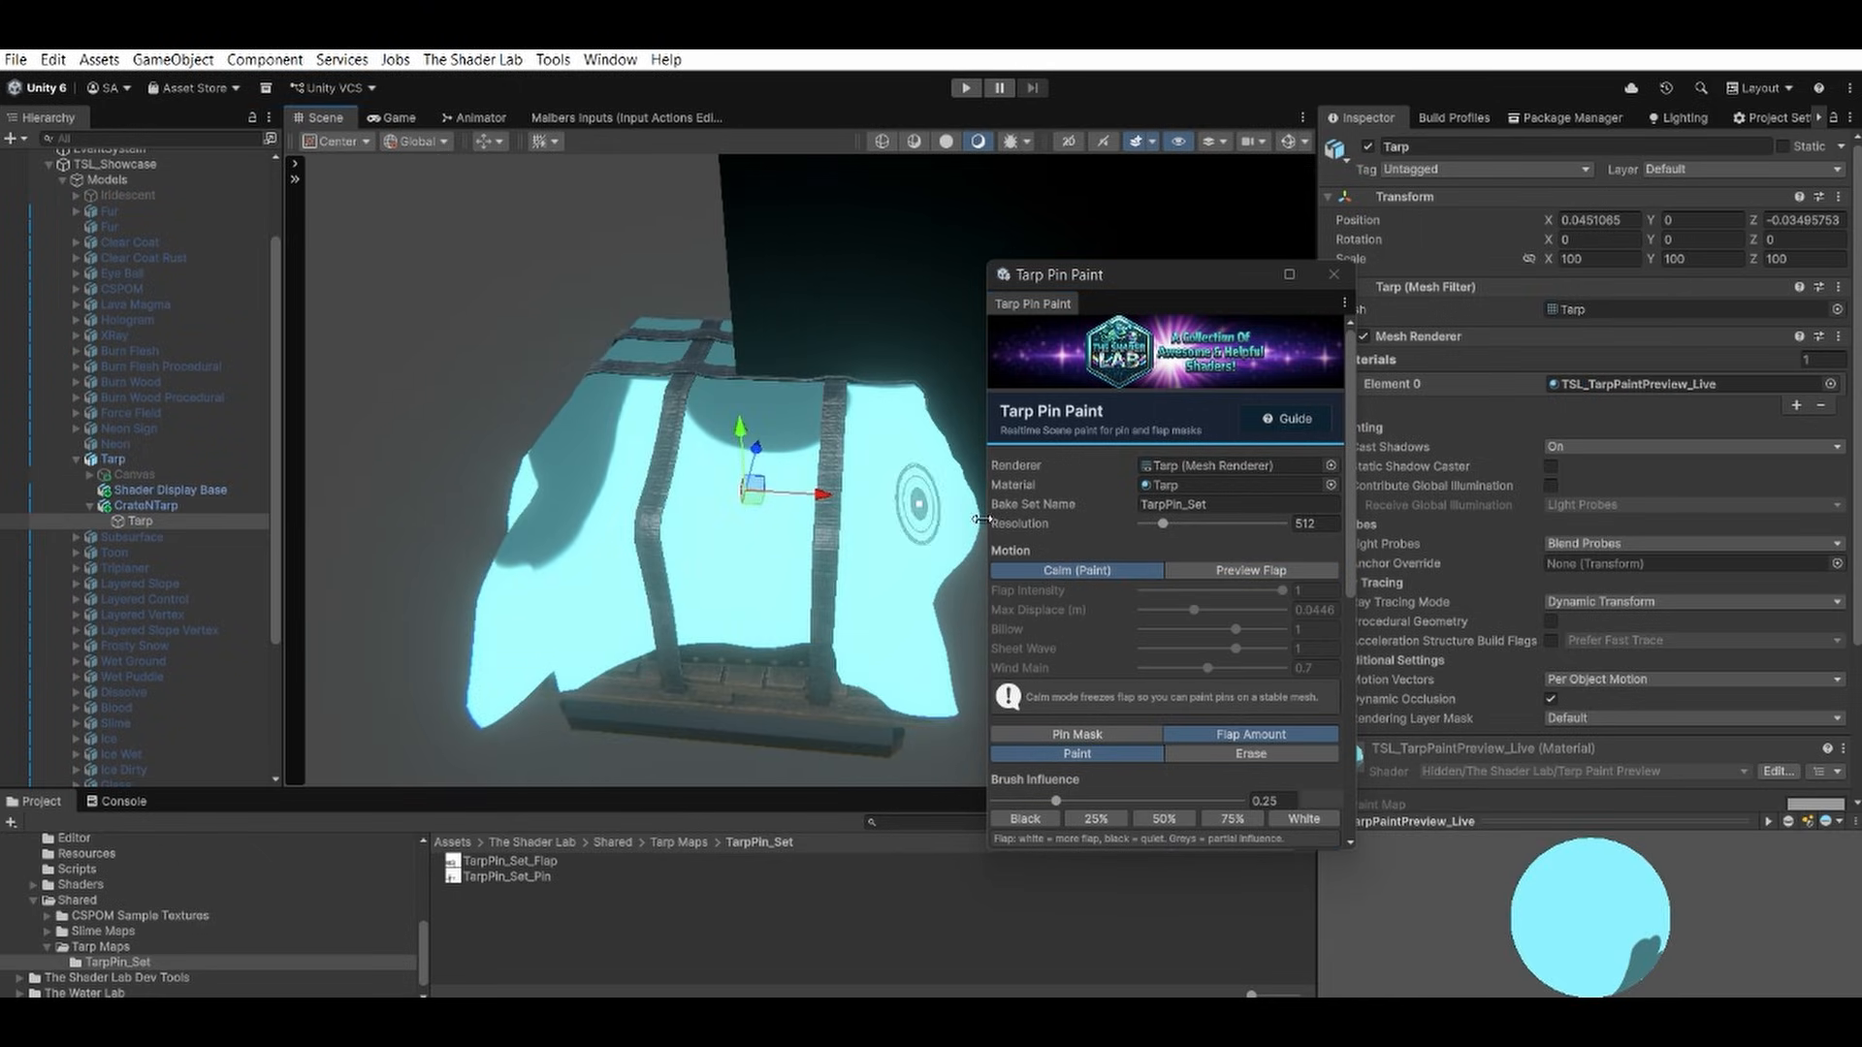
{"action": "left_click", "coordinate": [1266, 572]}
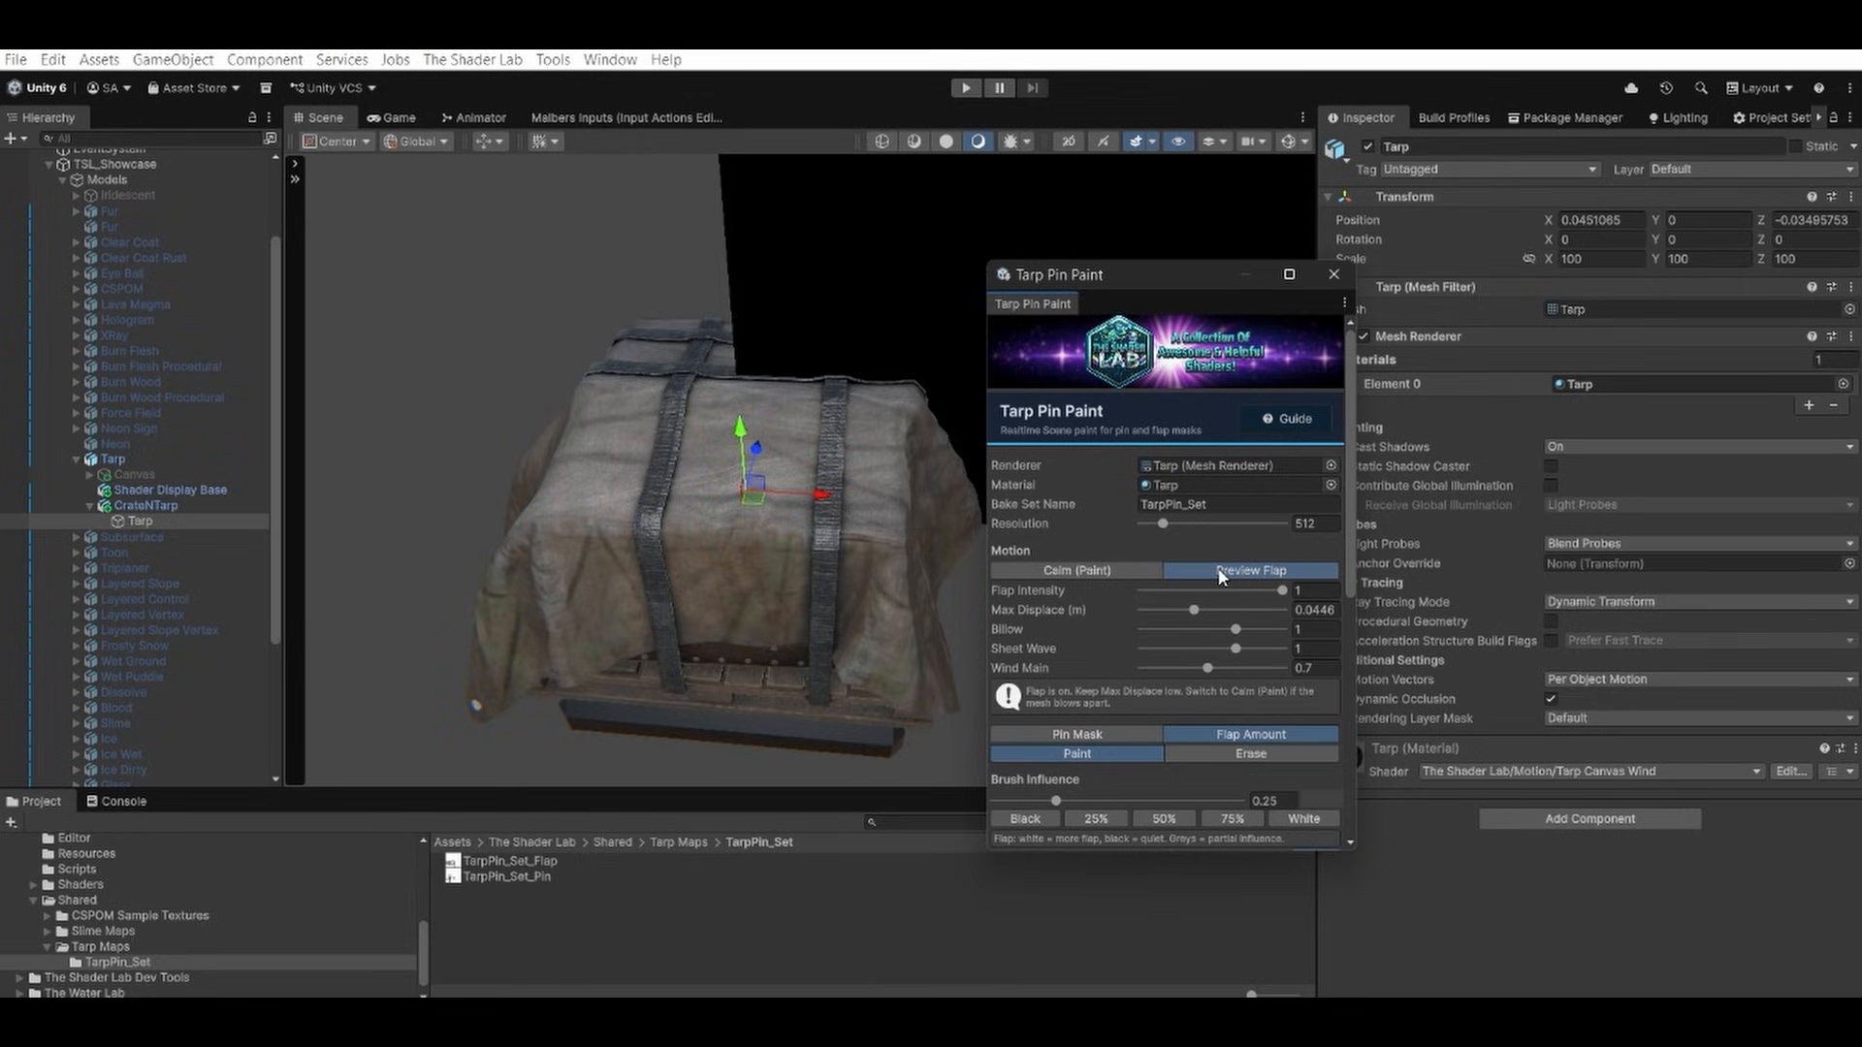
Bake the painted pin and flap masks to PNG maps and close Tarp Pin Paint.
{"action": "scroll", "coordinate": [1245, 778], "scroll_direction": "down", "scroll_amount": 3}
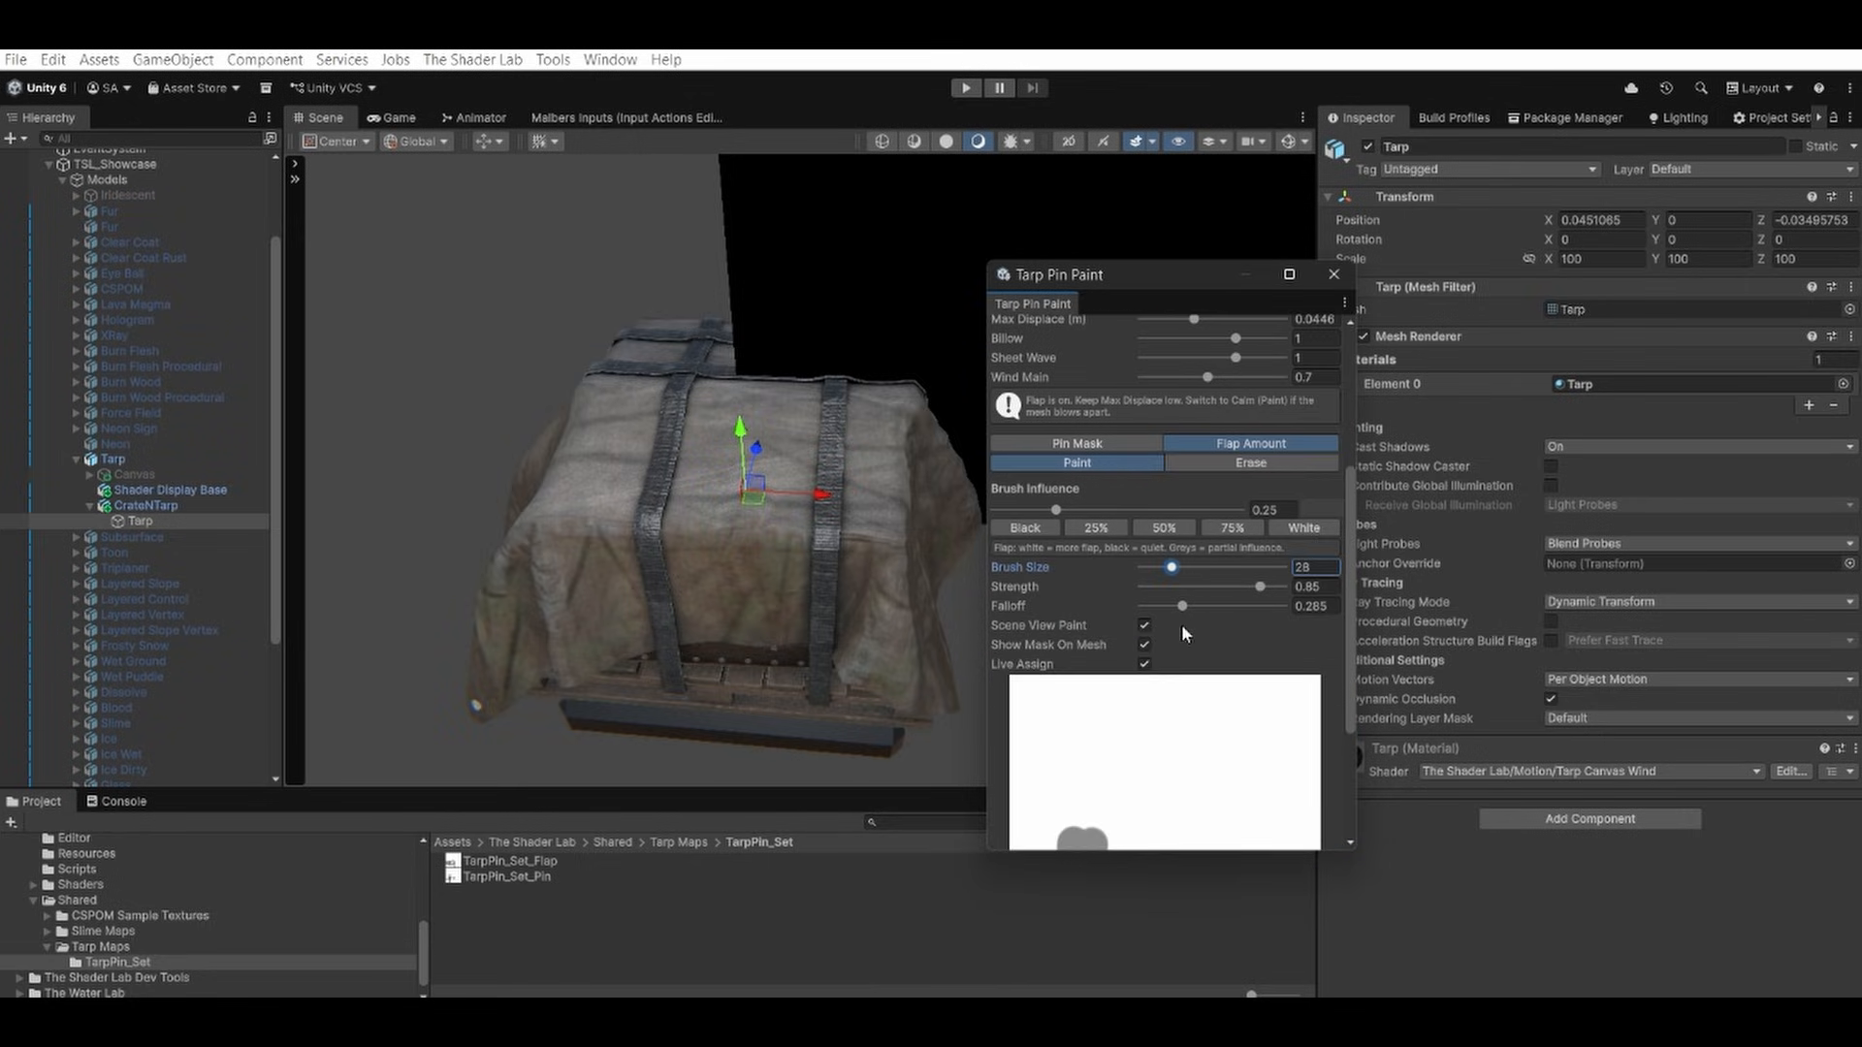
{"action": "scroll", "coordinate": [1181, 625], "scroll_direction": "down", "scroll_amount": 5}
{"action": "left_click", "coordinate": [1137, 836]}
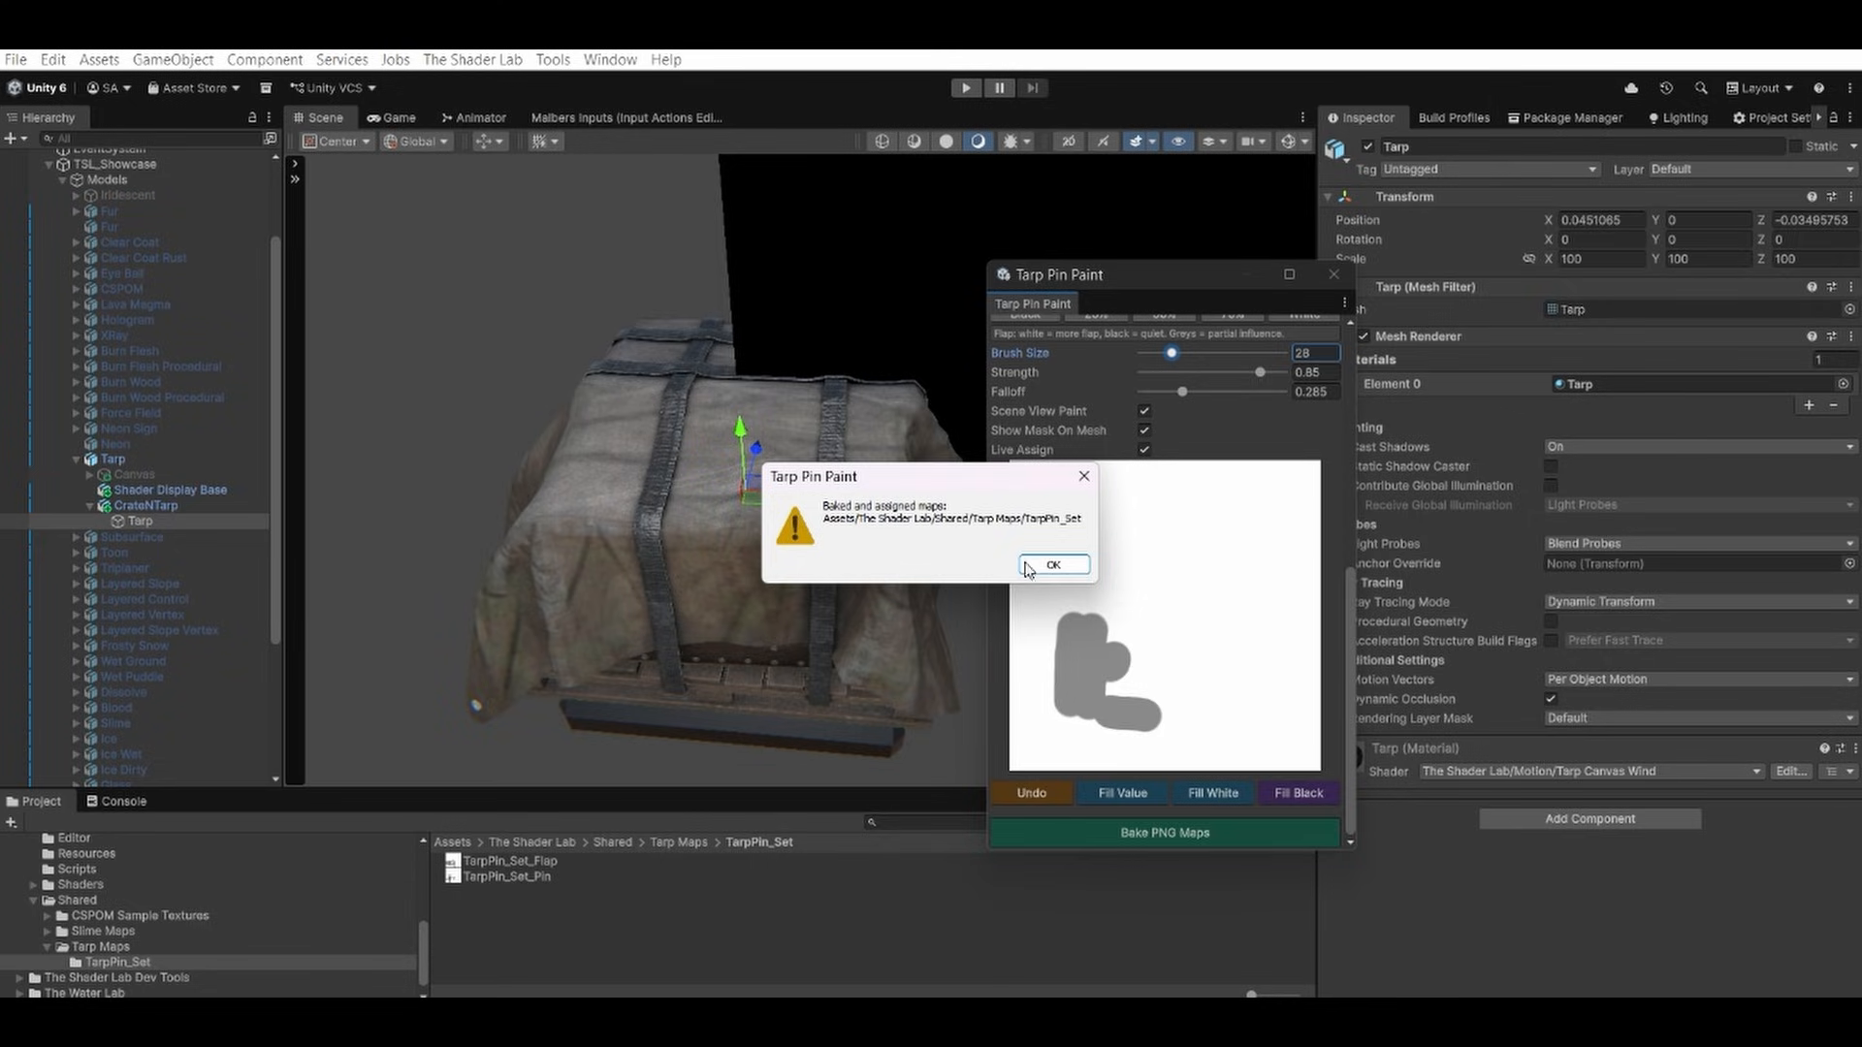
{"action": "left_click", "coordinate": [1028, 569]}
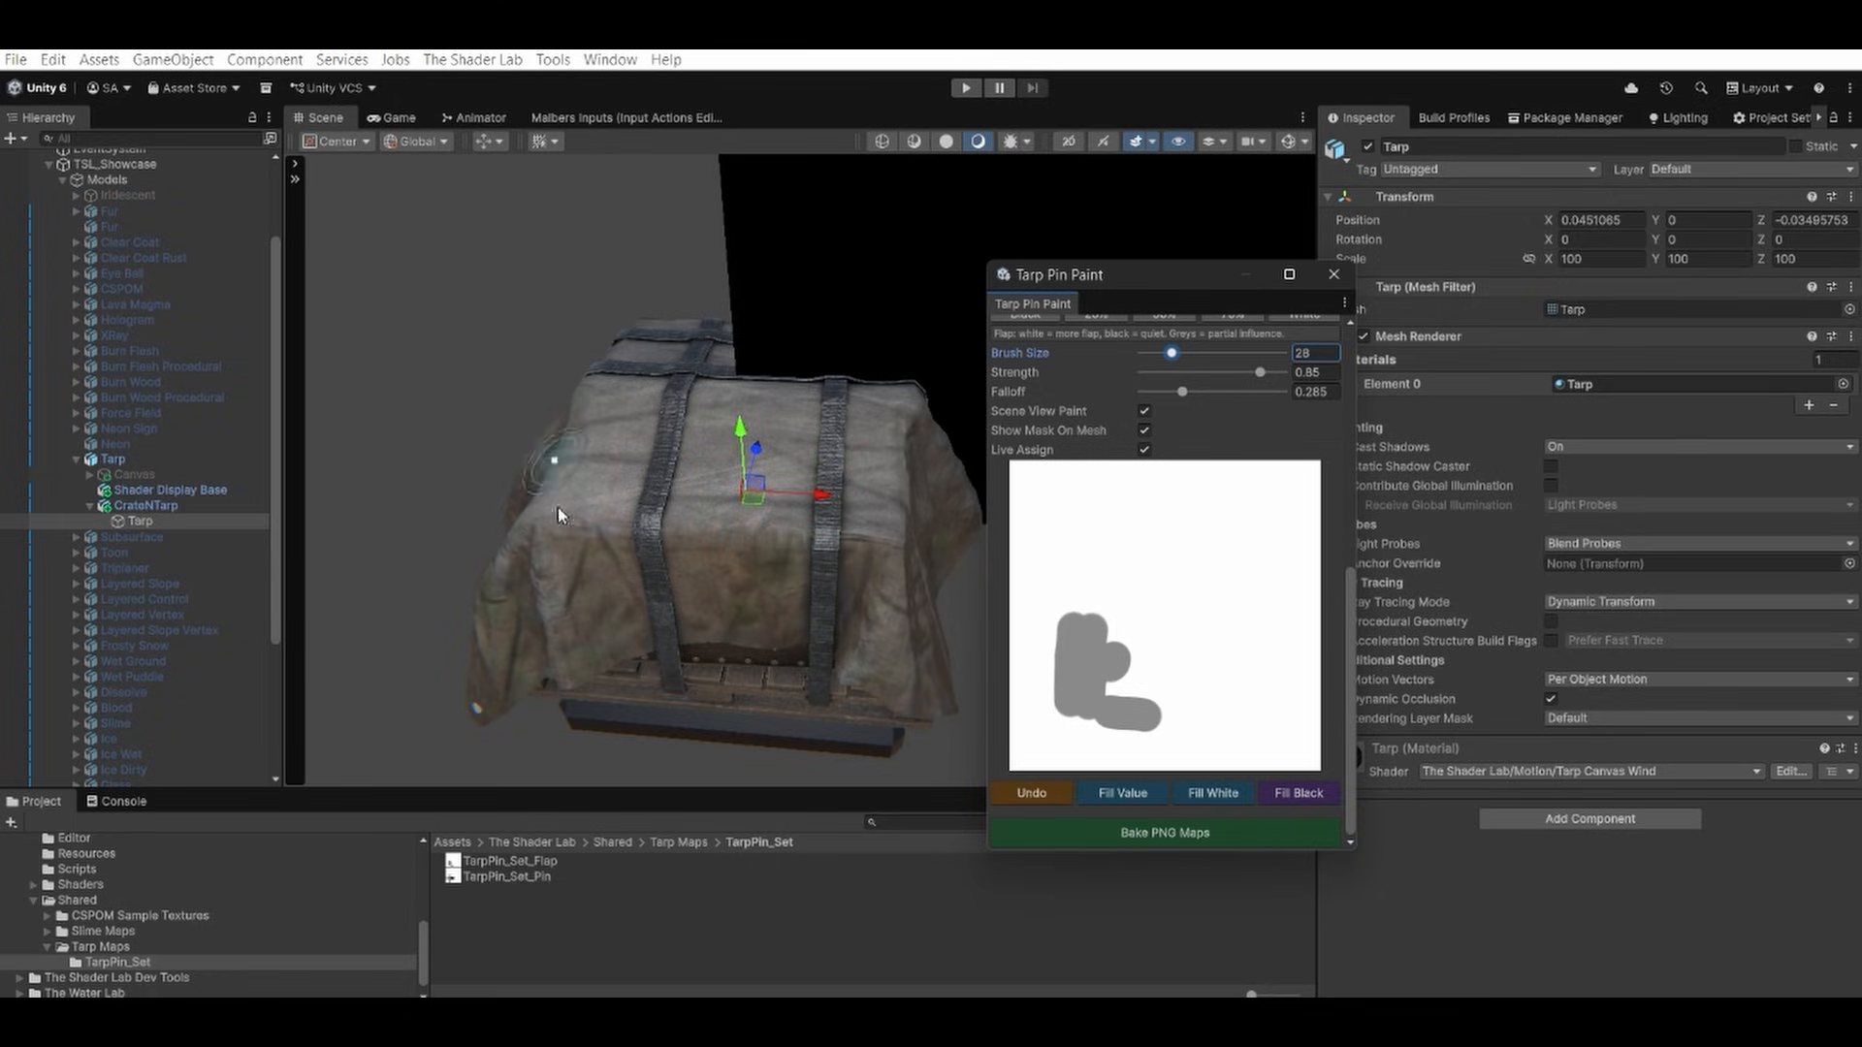
{"action": "left_click", "coordinate": [1333, 277]}
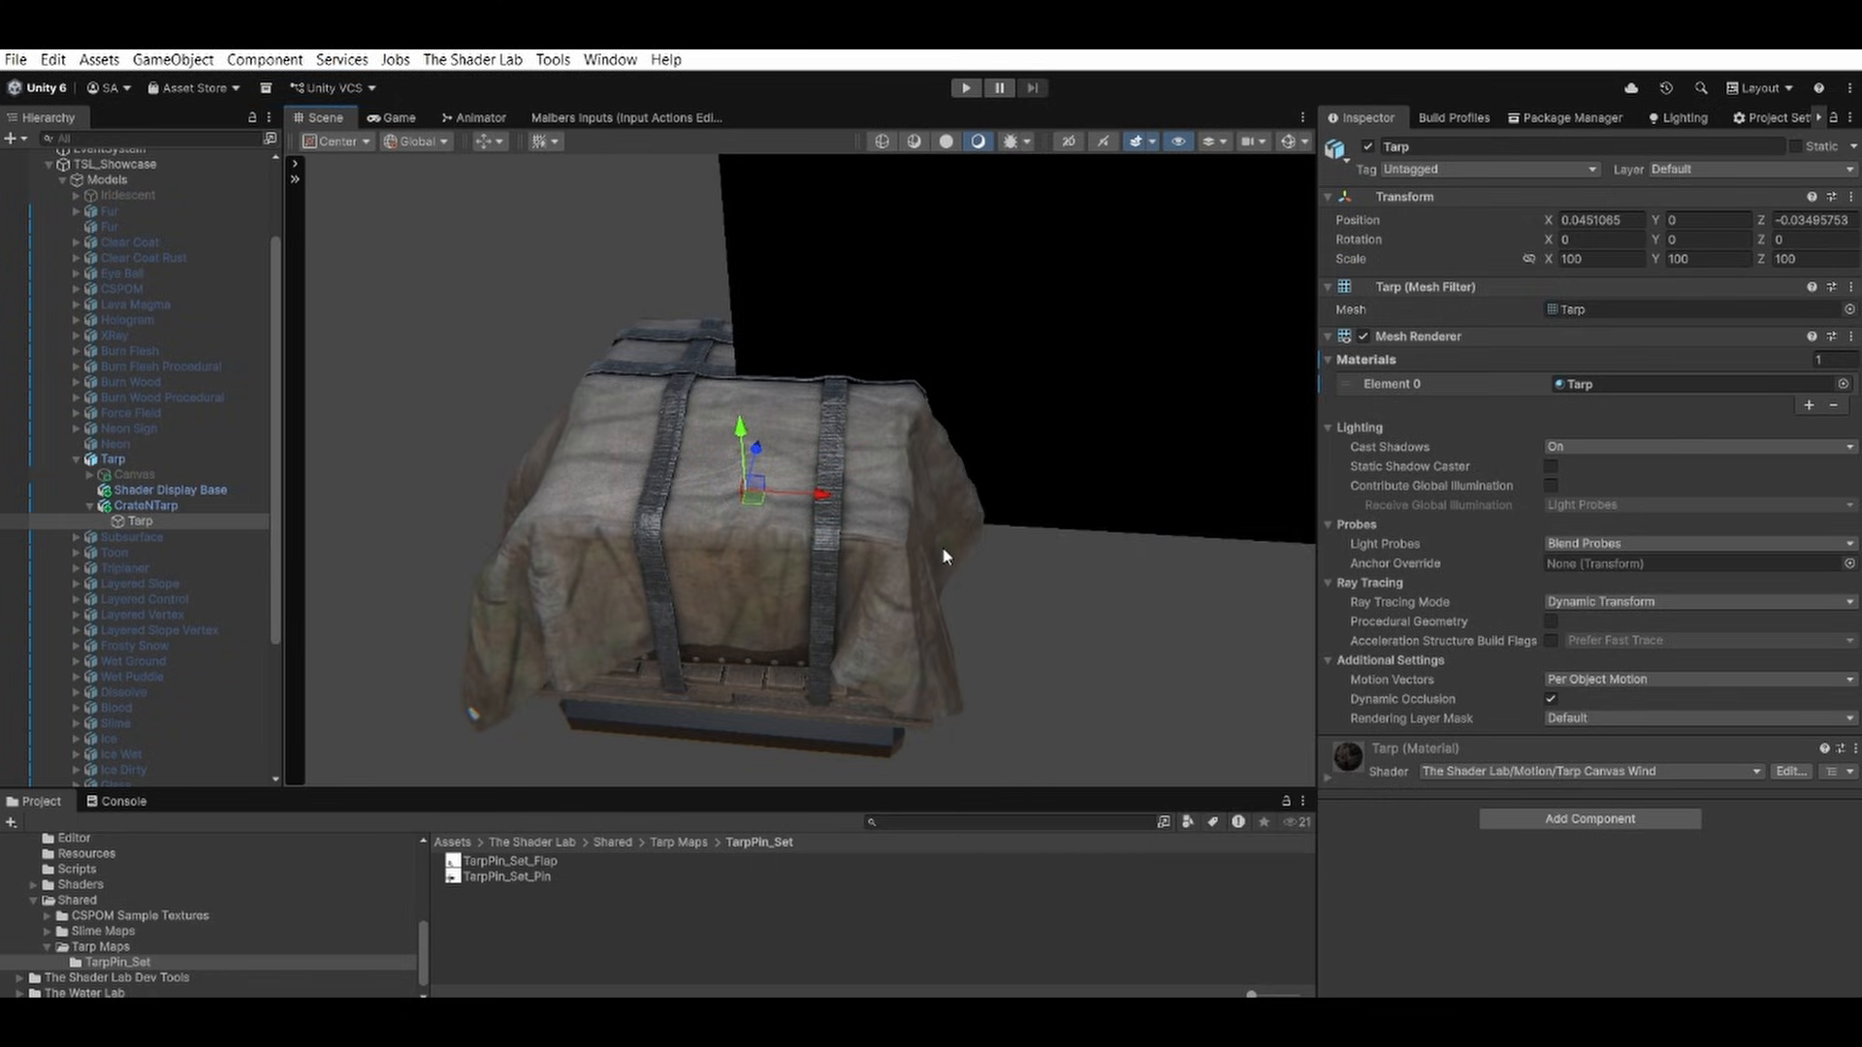
Expand the Tarp material and review its settings down to the Pin / Flap Masks section.
{"action": "left_click", "coordinate": [1425, 749]}
{"action": "scroll", "coordinate": [1423, 737], "scroll_direction": "down", "scroll_amount": 10}
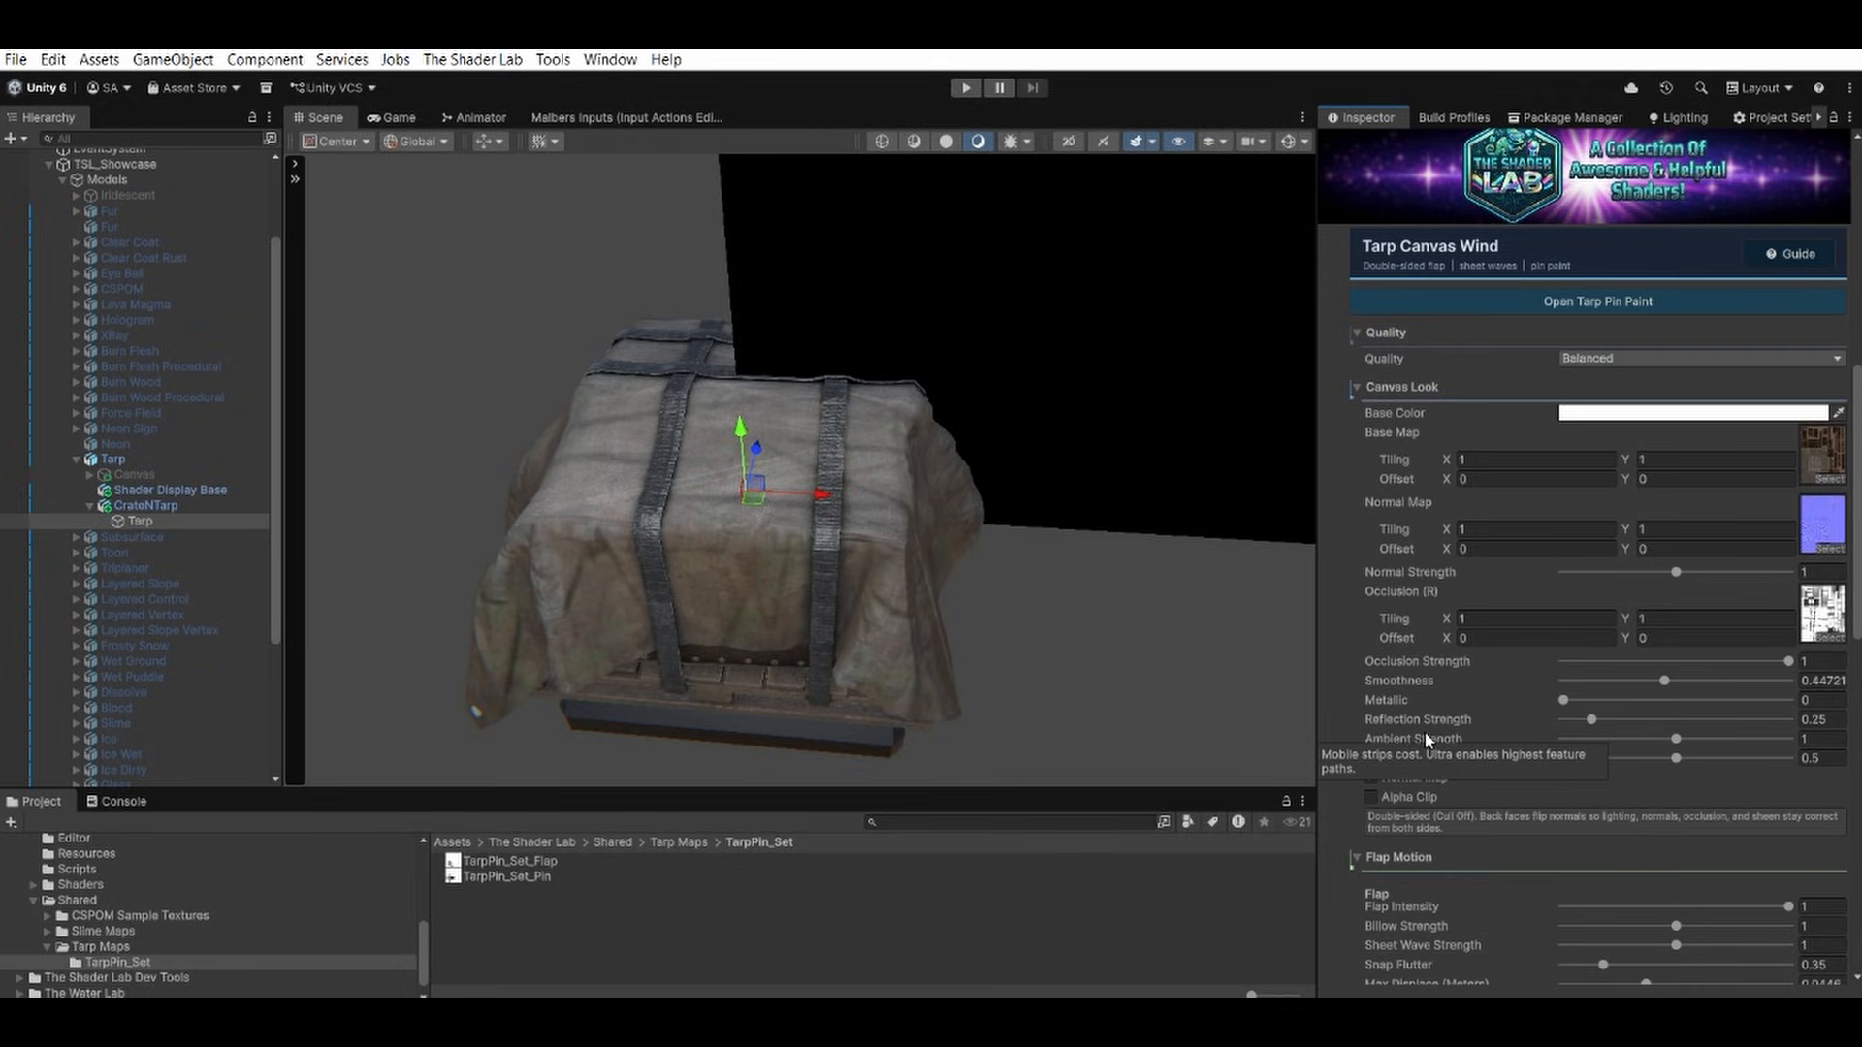
{"action": "scroll", "coordinate": [1424, 731], "scroll_direction": "down", "scroll_amount": 15}
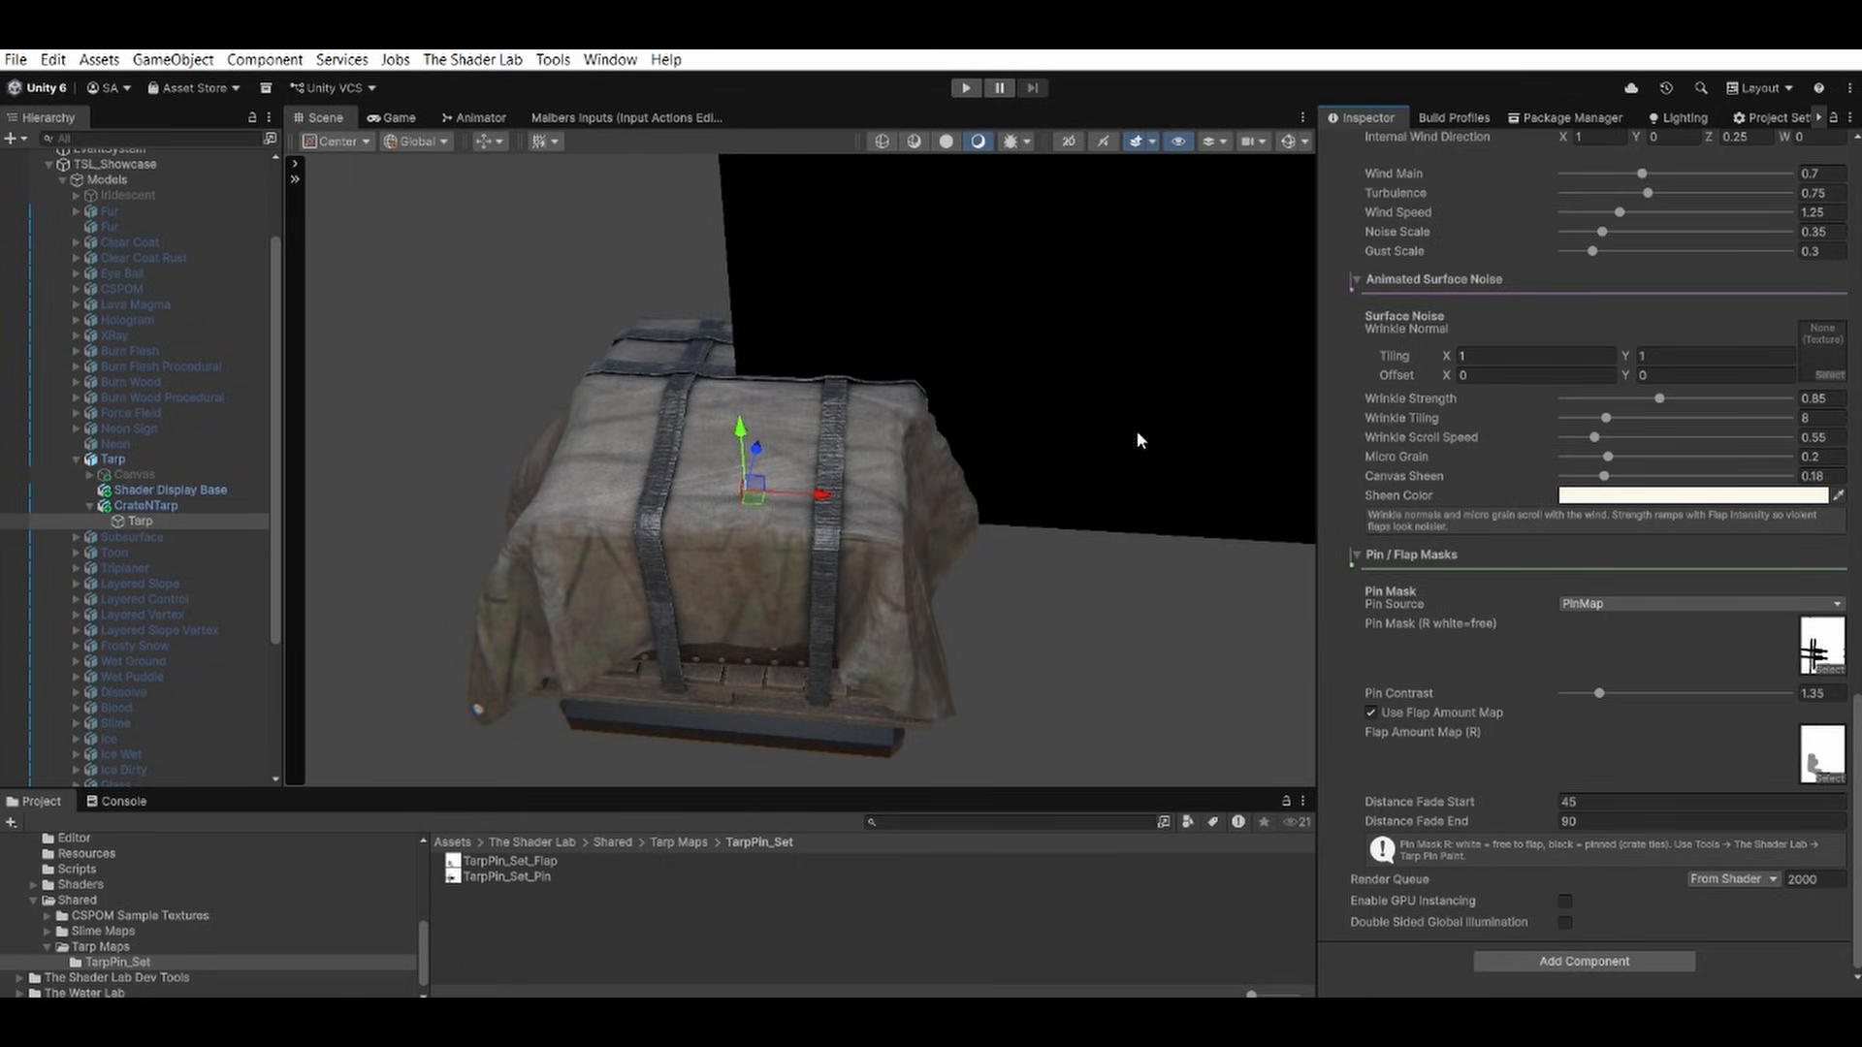
{"action": "left_click_drag", "start_coordinate": [1183, 335], "coordinate": [1072, 324], "text": "alt"}
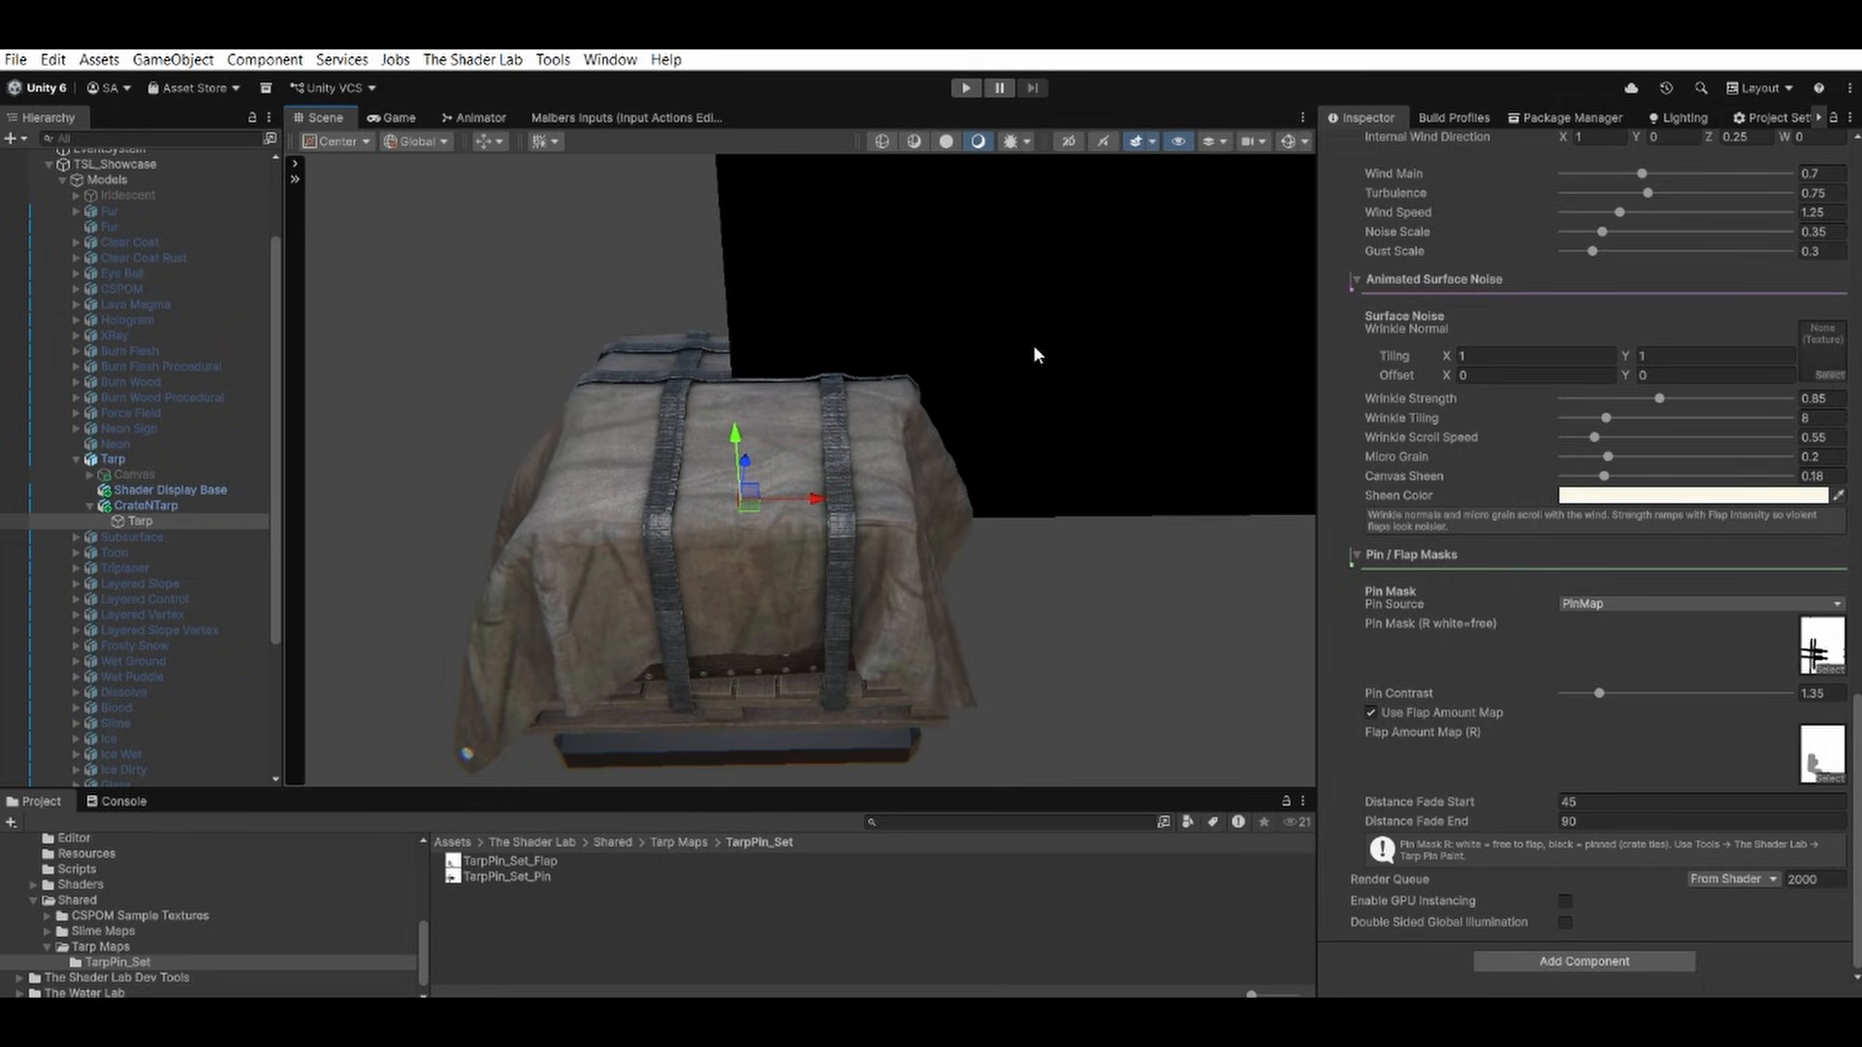
{"action": "left_click", "coordinate": [553, 59]}
{"action": "mouse_move", "coordinate": [582, 132]}
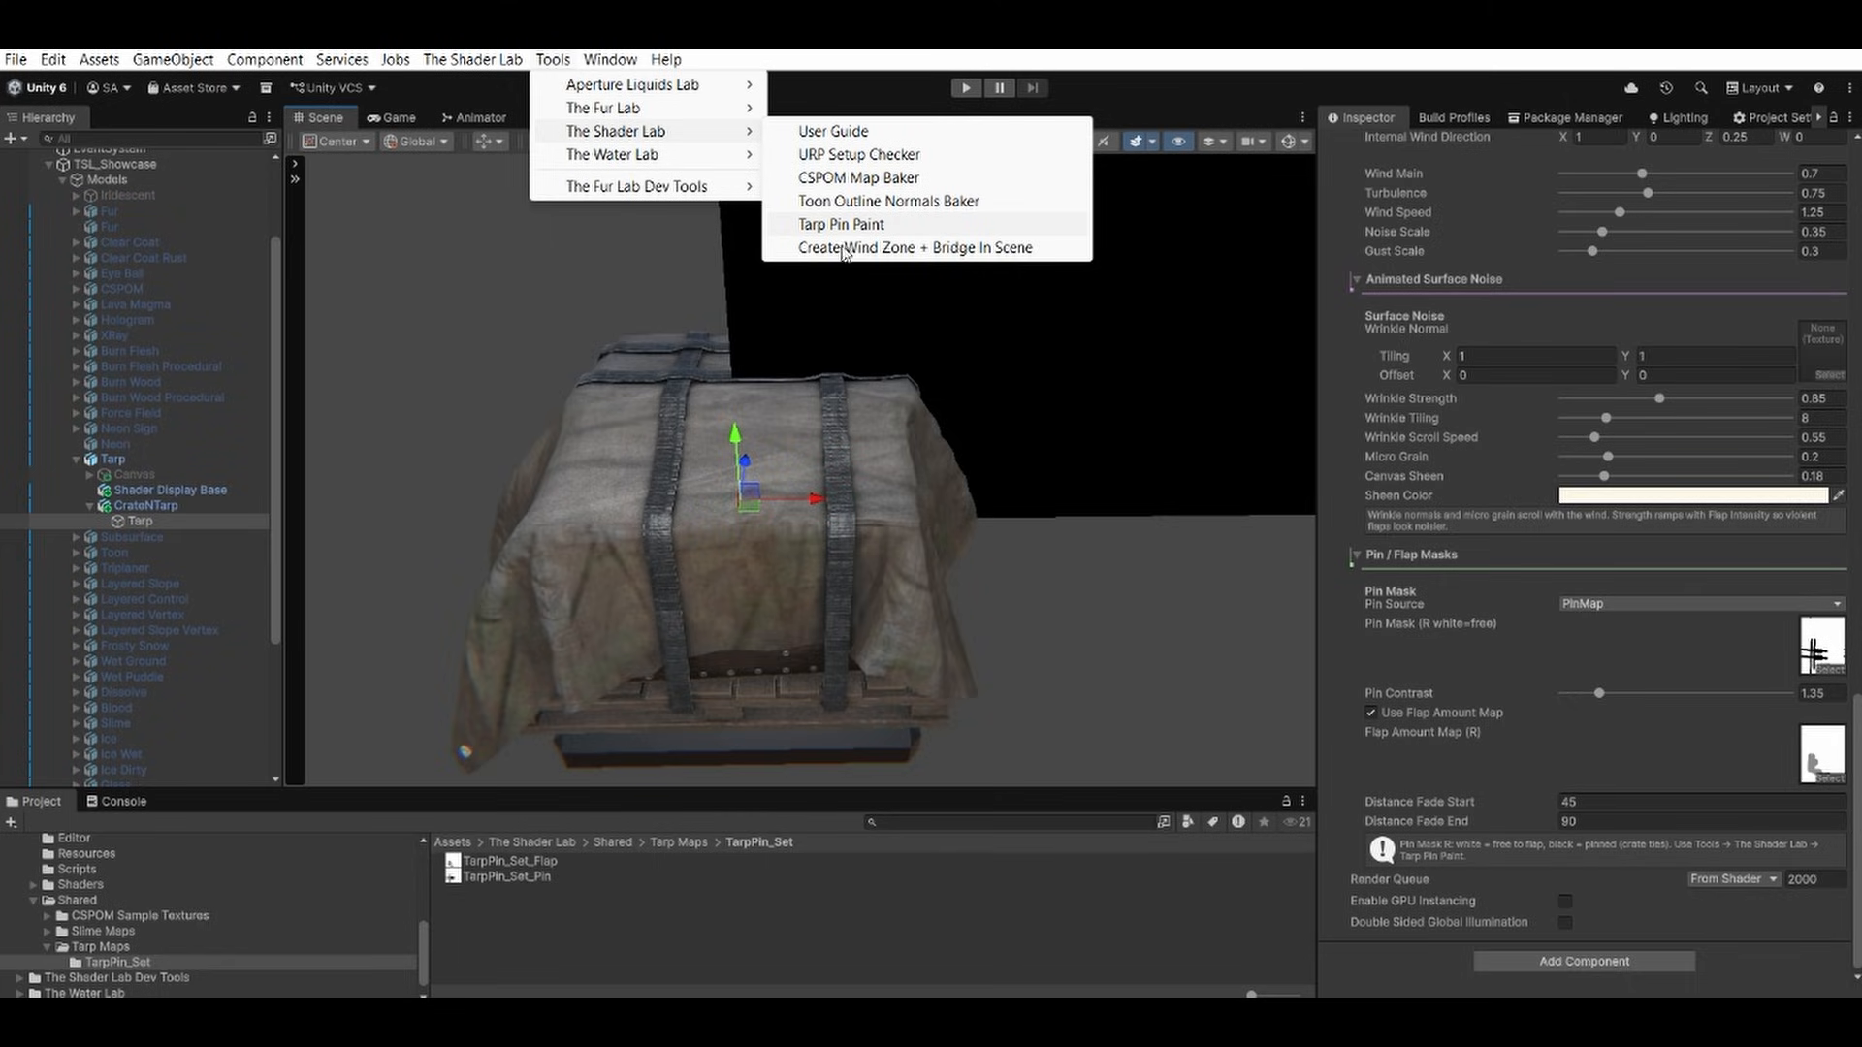
{"action": "mouse_move", "coordinate": [517, 61]}
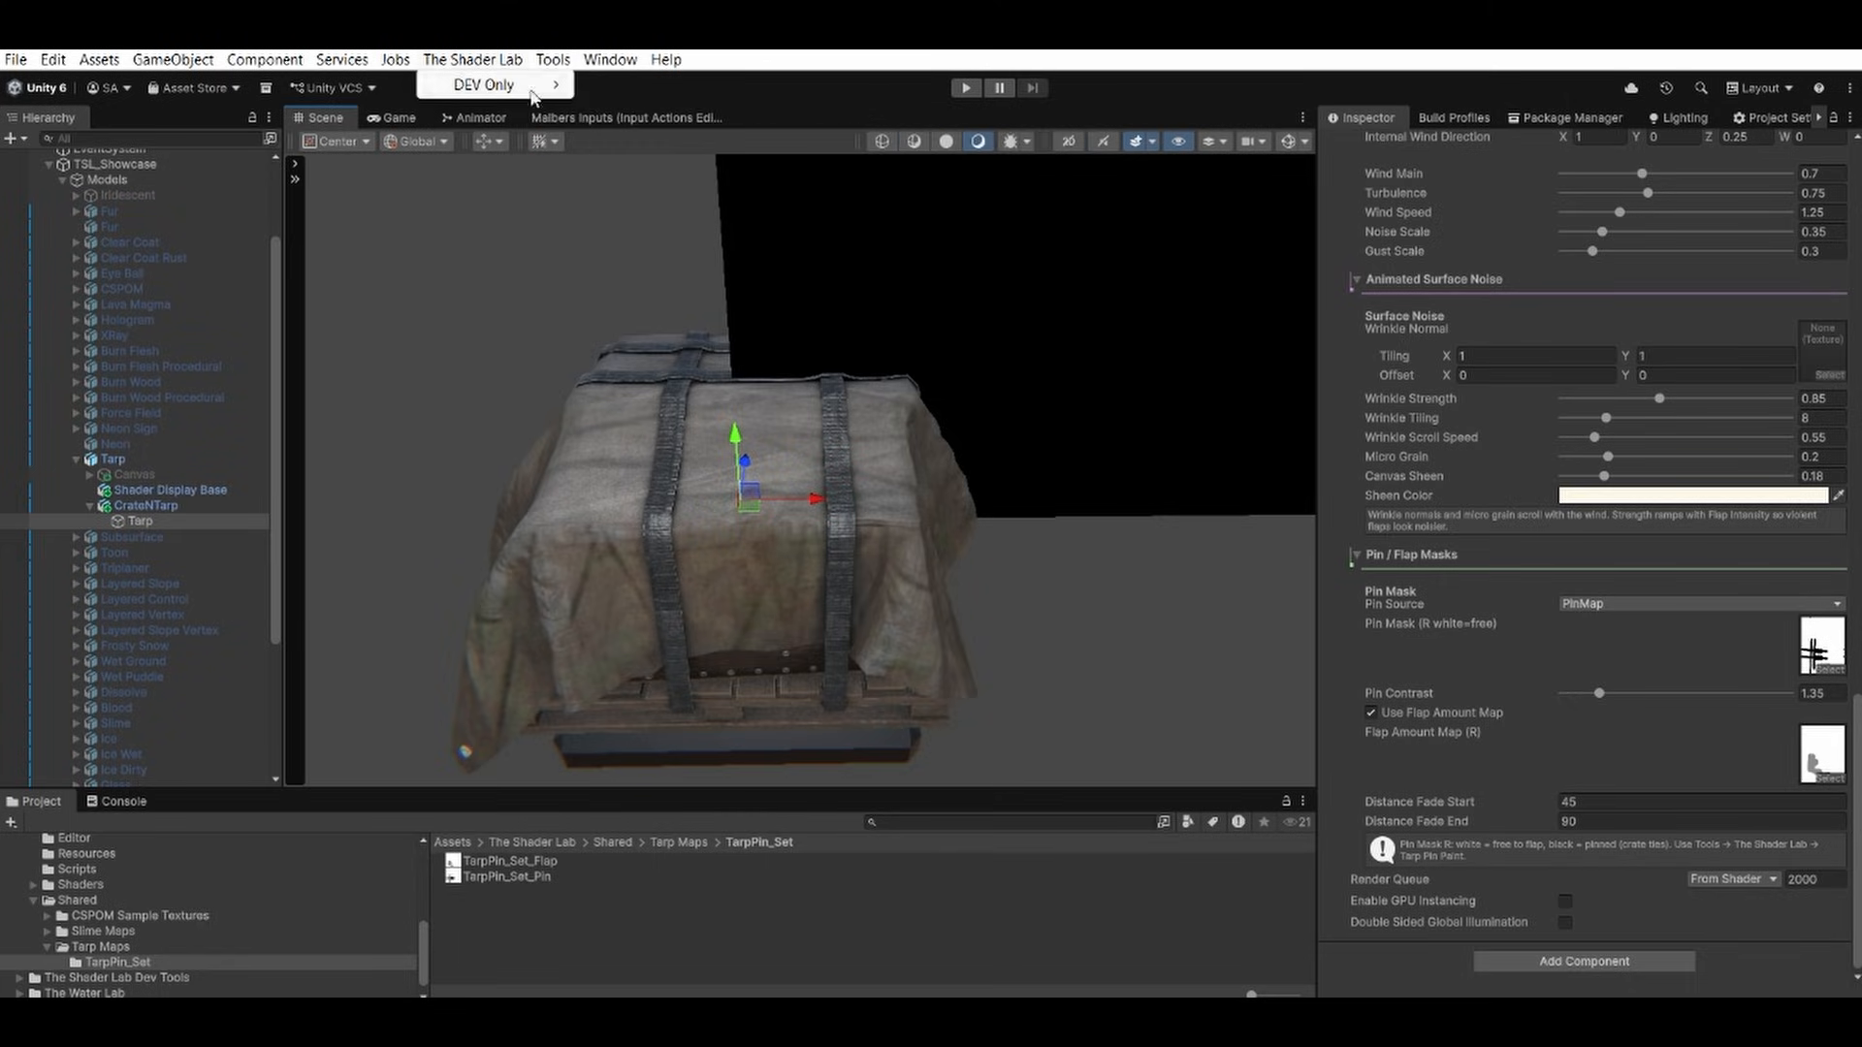
{"action": "mouse_move", "coordinate": [647, 134]}
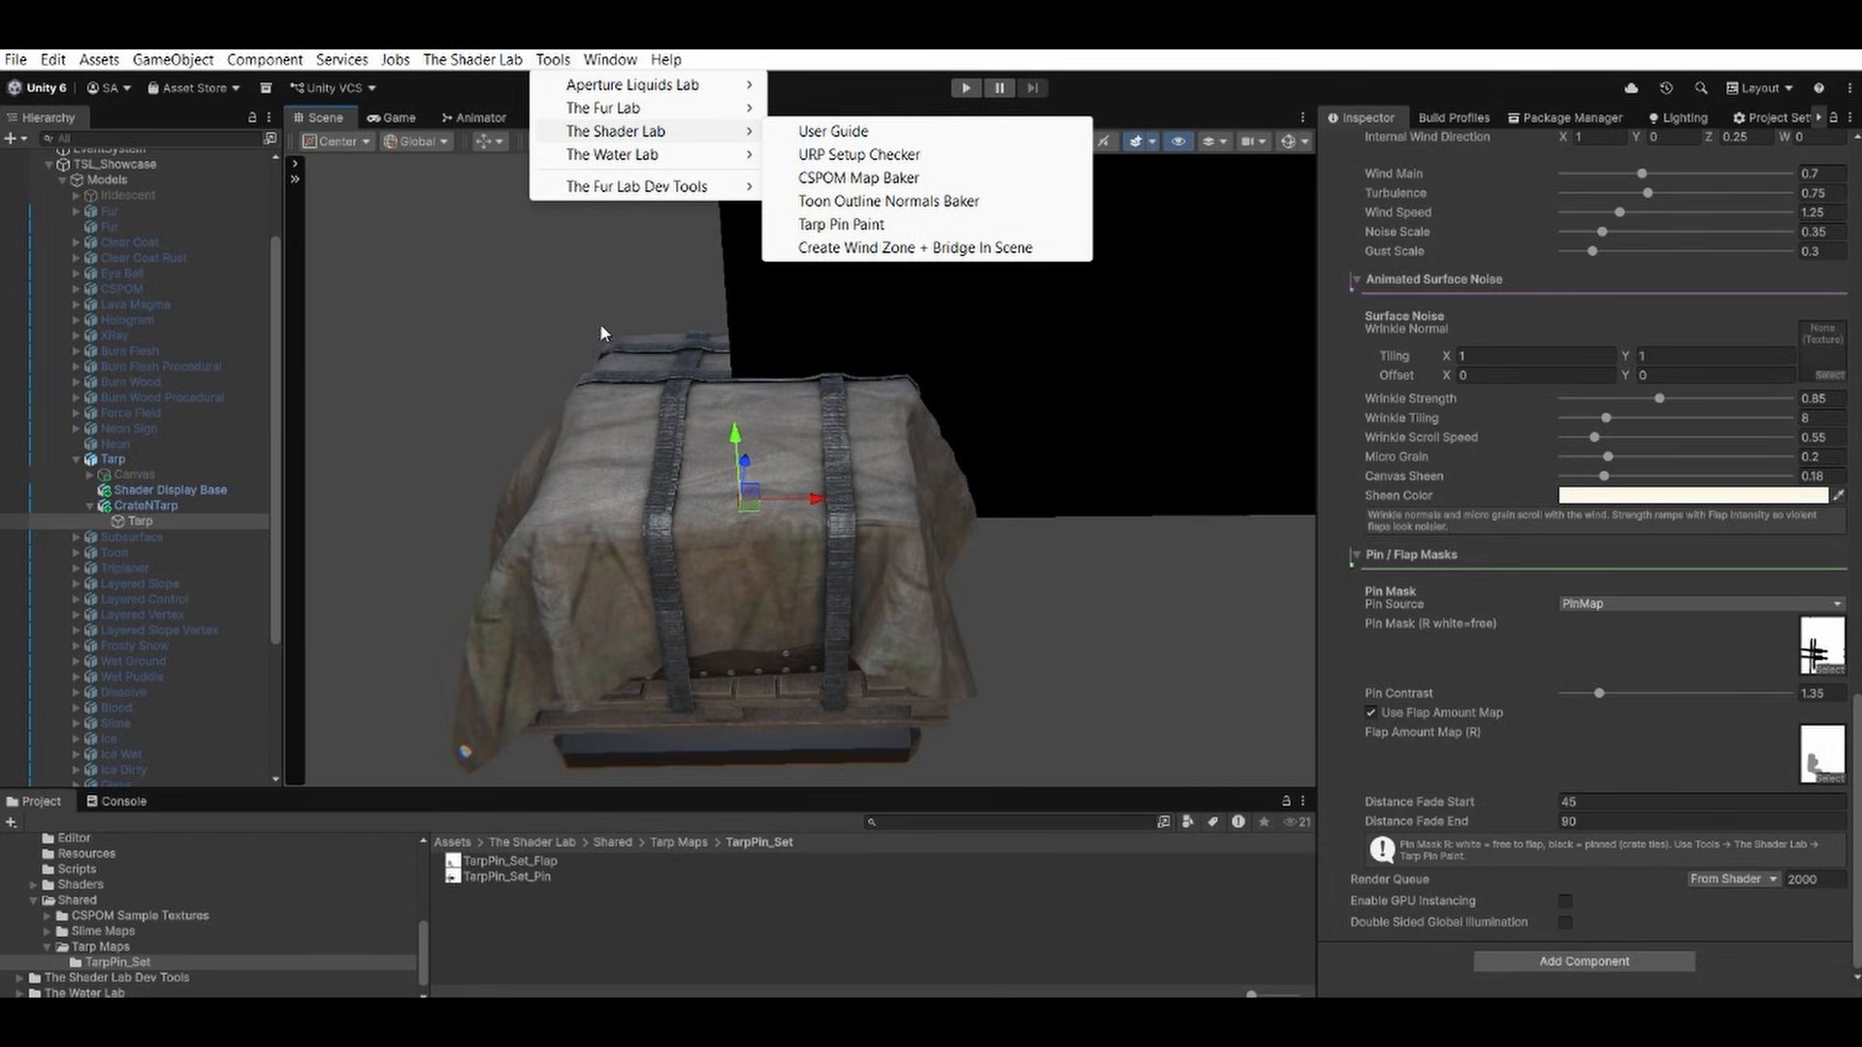
{"action": "left_click", "coordinate": [540, 302]}
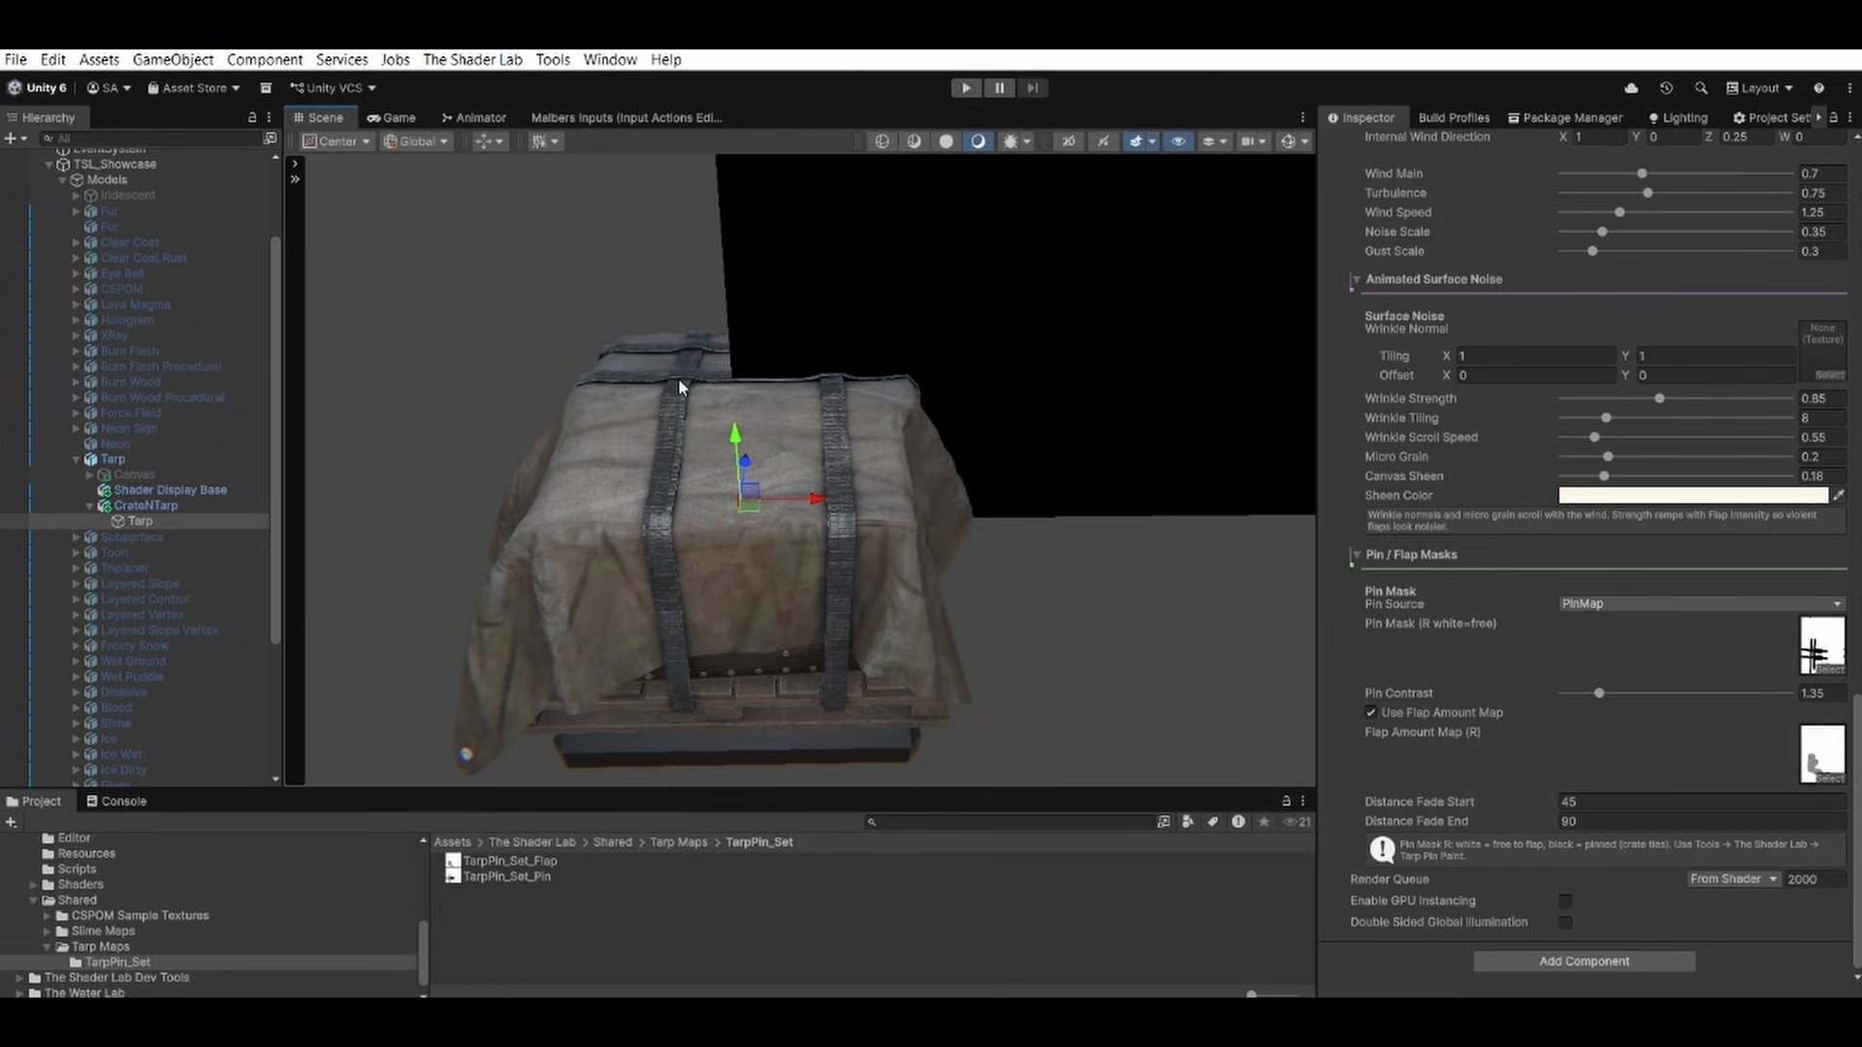